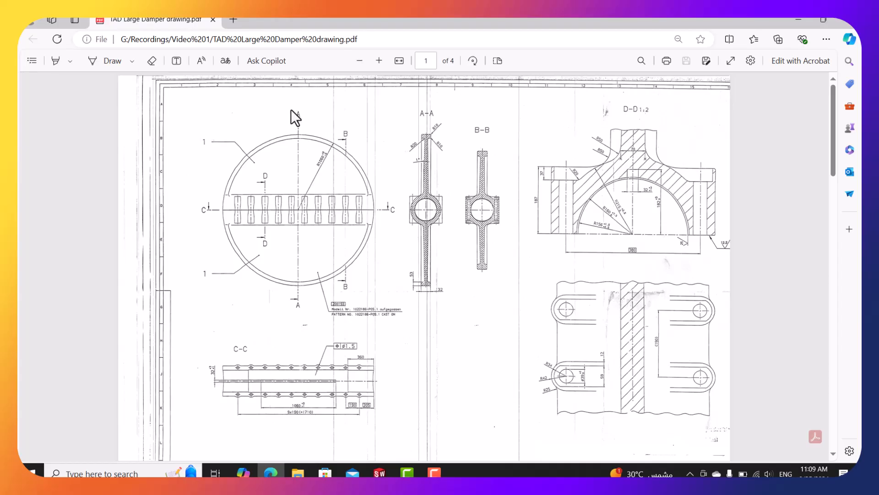
# Inspect the section A and C-C labels on the damper drawing PDF.
pyautogui.moveTo(294, 111); pyautogui.dragTo(302, 115)
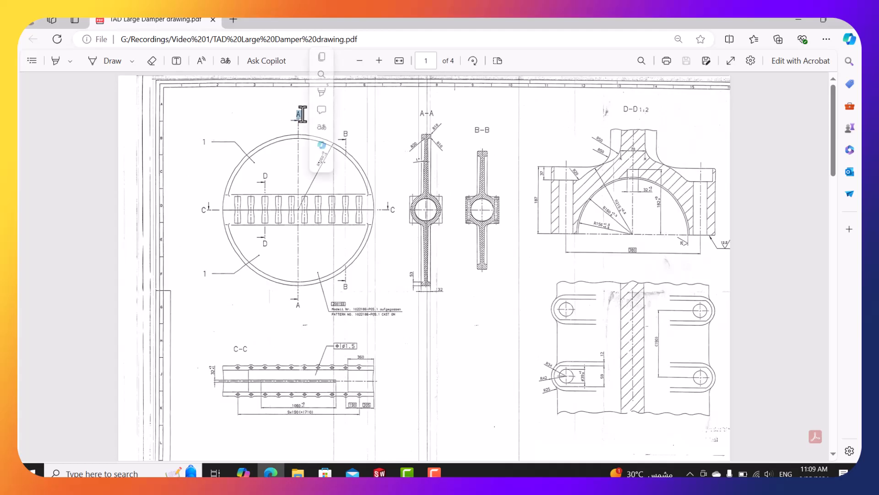
pyautogui.click(287, 172)
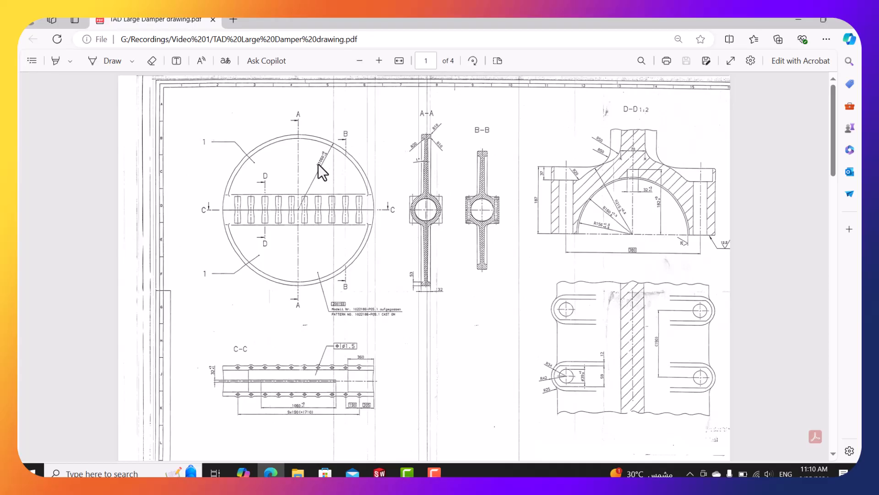
pyautogui.keyDown('ctrl'); pyautogui.scroll(1, 318, 164); pyautogui.keyUp('ctrl')
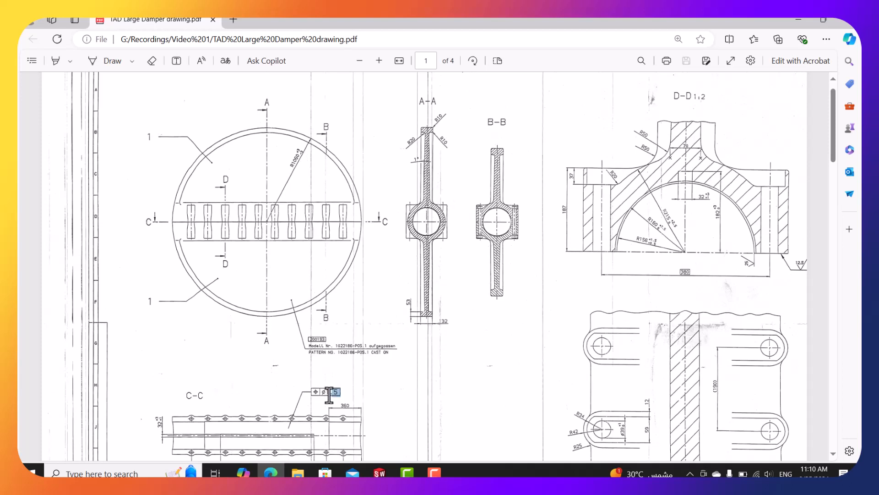
pyautogui.tripleClick(311, 392)
pyautogui.click(313, 393)
pyautogui.scroll(-1, 470, 275)
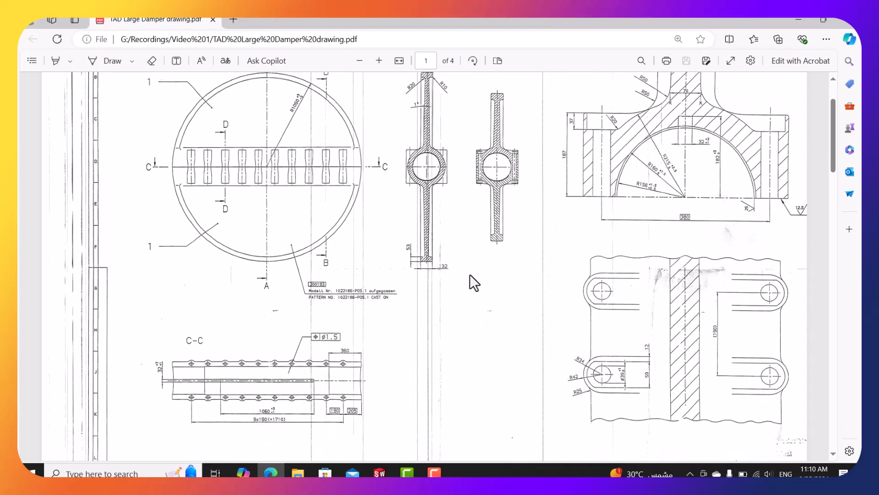
pyautogui.scroll(2, 470, 275)
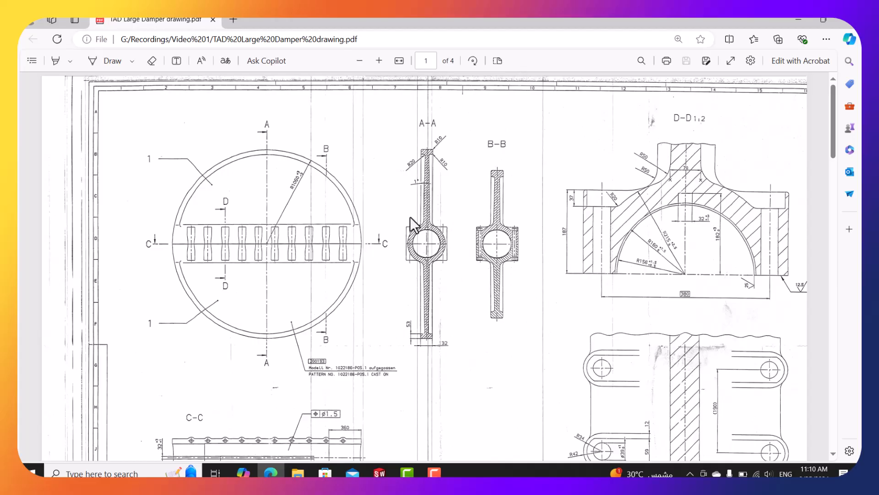
pyautogui.scroll(-2, 486, 157)
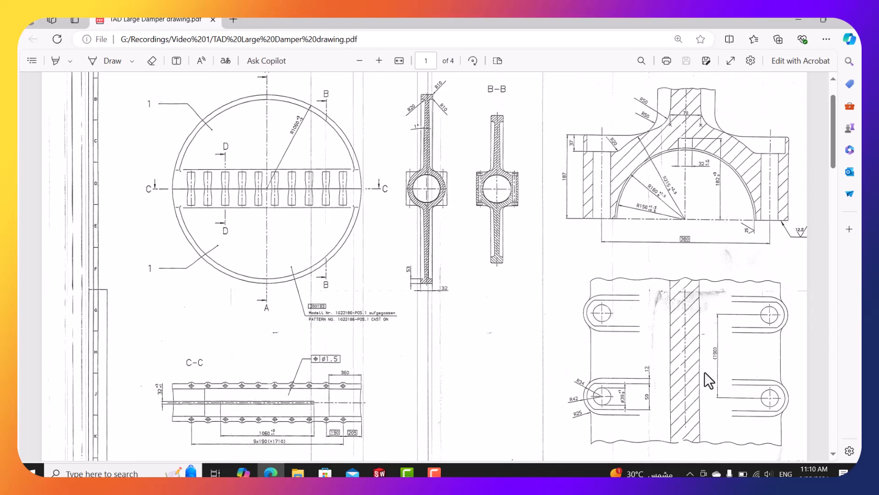
pyautogui.scroll(2, 638, 201)
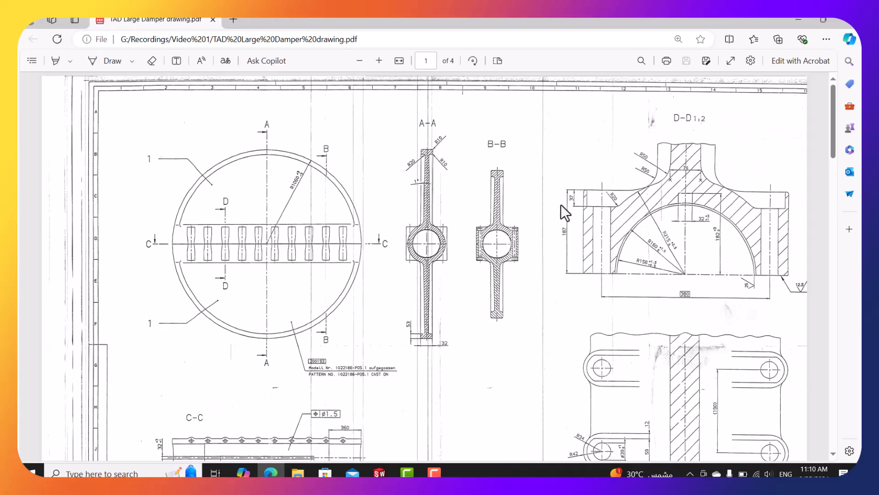
# In SOLIDWORKS, create a new Part document via File > New.
pyautogui.moveTo(380, 471)
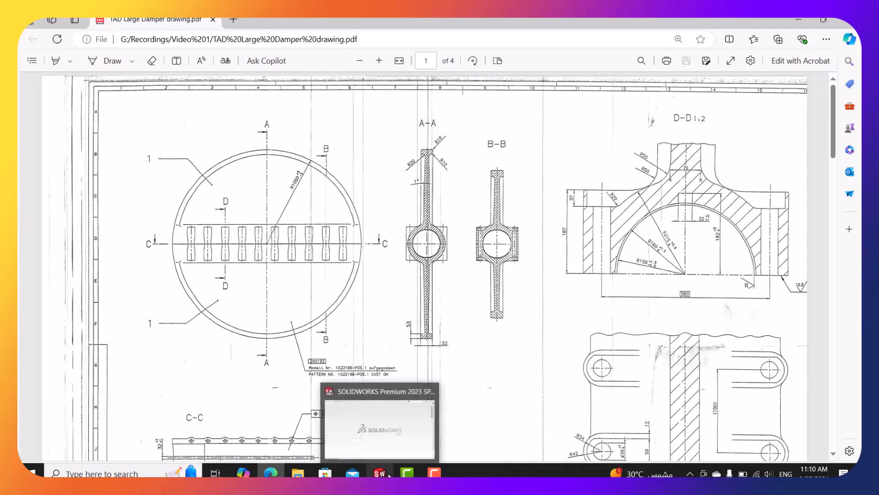
pyautogui.click(362, 422)
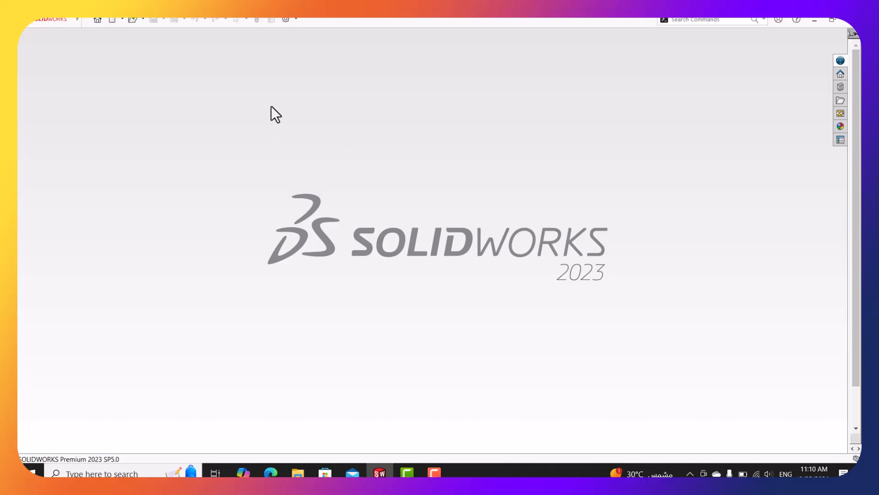
pyautogui.click(85, 20)
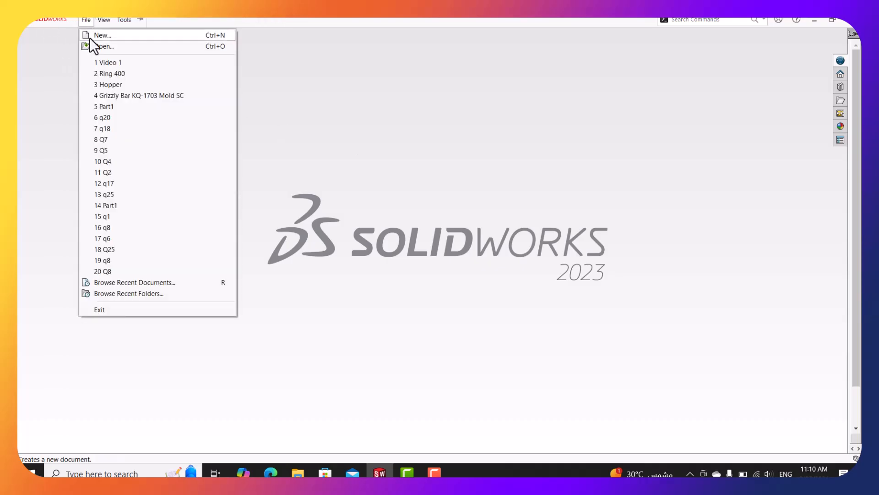
pyautogui.click(102, 35)
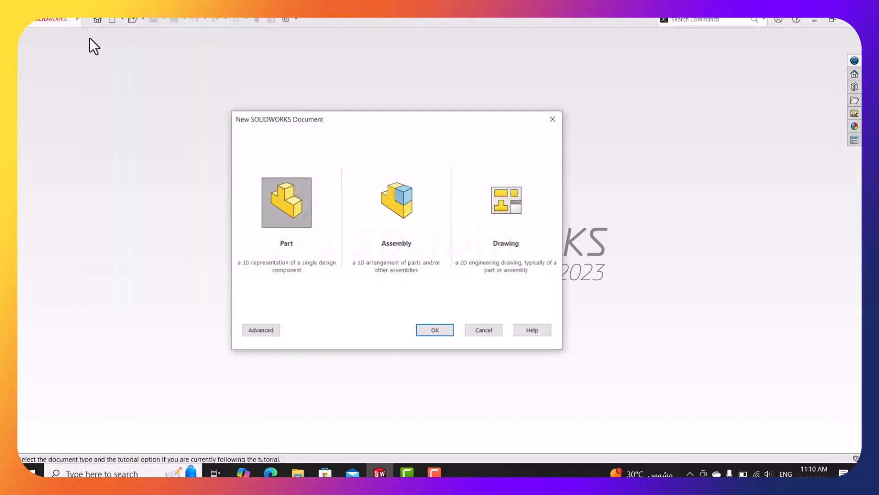
pyautogui.click(440, 330)
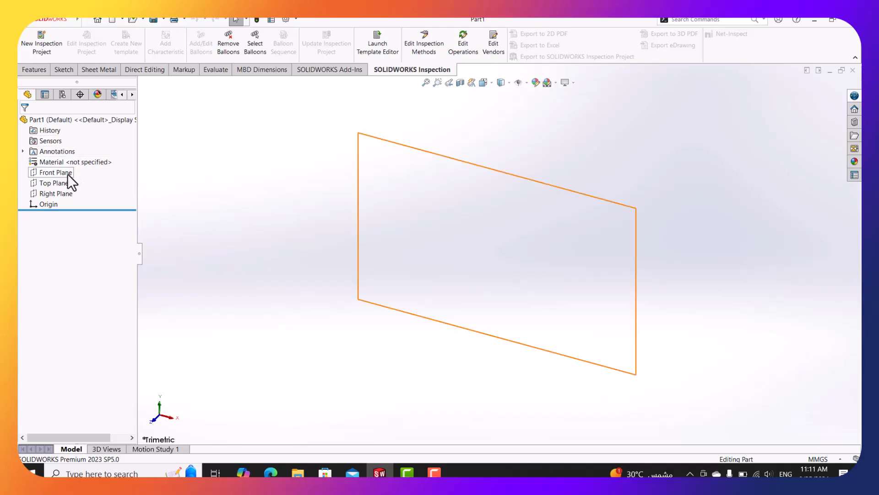
# Start a new sketch on the Right Plane.
pyautogui.click(64, 68)
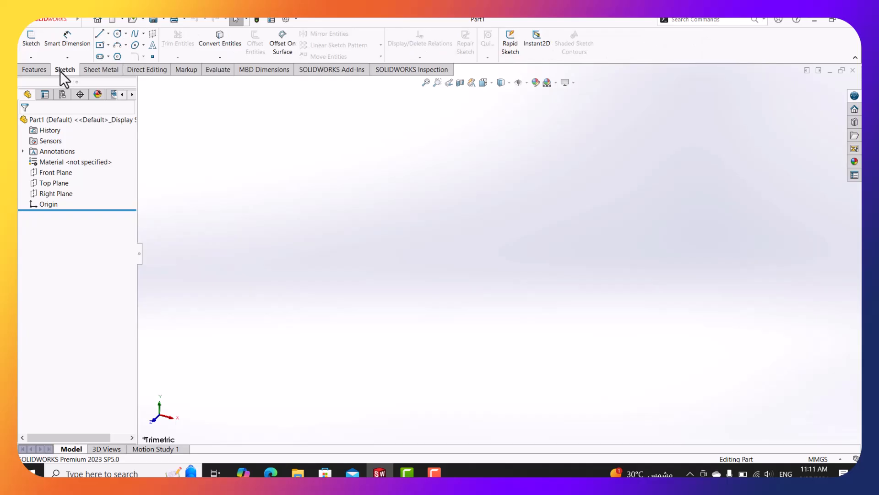
pyautogui.click(32, 38)
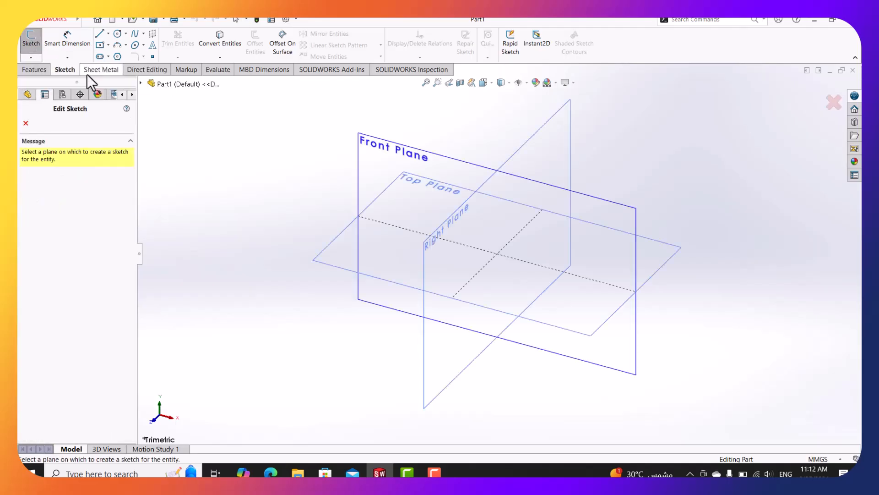
pyautogui.scroll(-1, 324, 140)
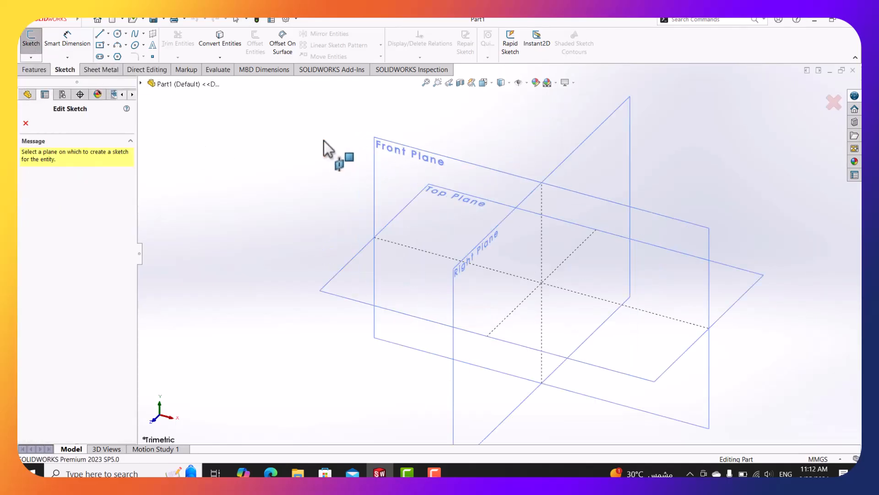
pyautogui.scroll(1, 331, 148)
pyautogui.scroll(-1, 622, 197)
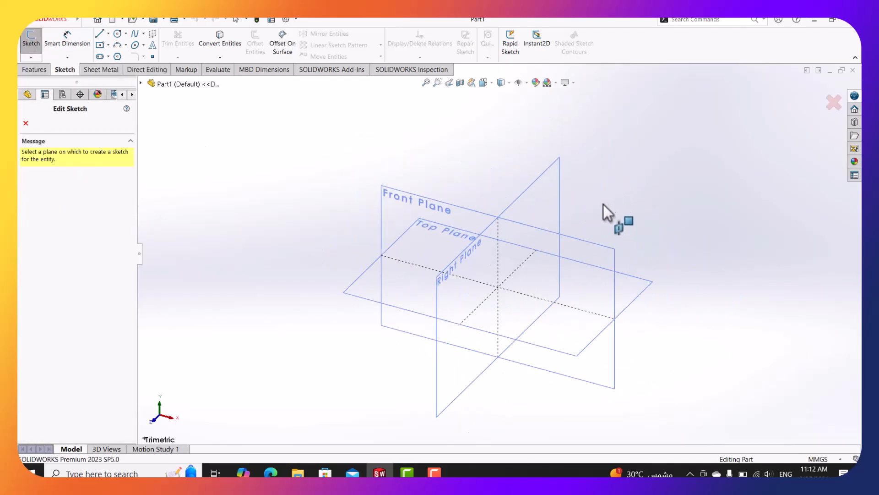
pyautogui.click(556, 183)
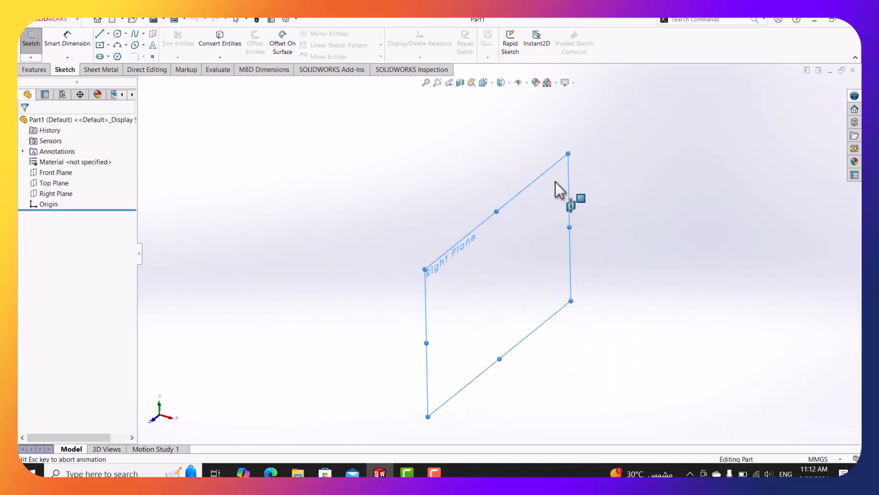
# Draw a horizontal centerline spanning across the origin.
pyautogui.click(108, 33)
pyautogui.click(114, 57)
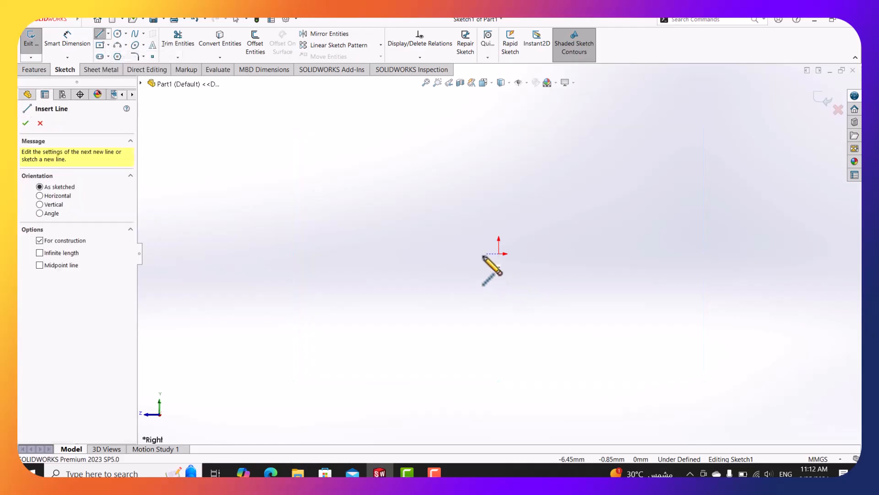
pyautogui.click(451, 253)
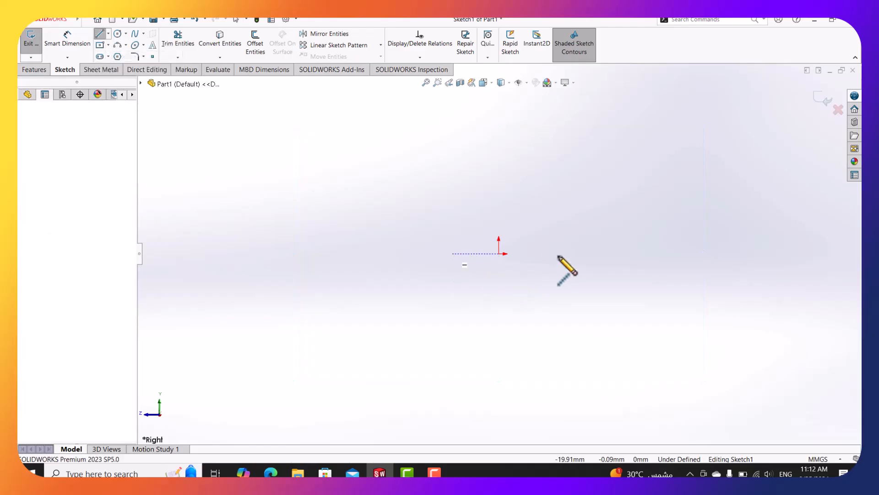
pyautogui.click(609, 254)
pyautogui.press('Escape')
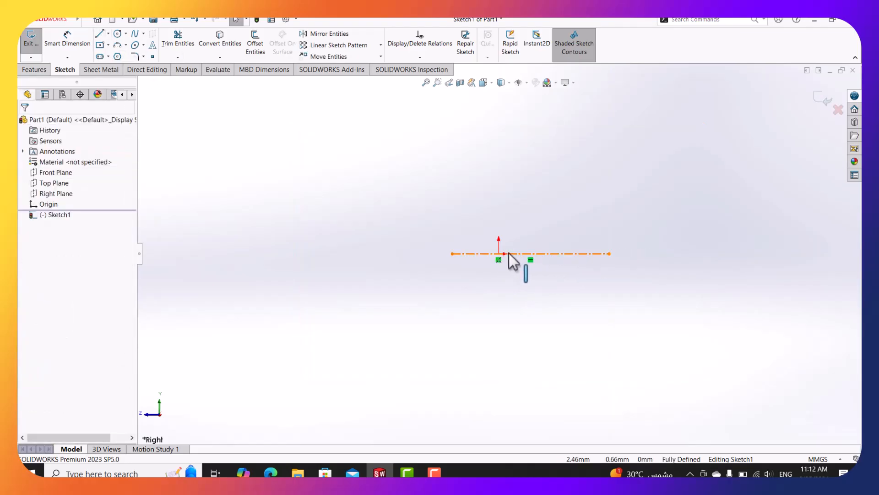
# Make the centerline's midpoint coincident with the origin.
pyautogui.click(506, 259)
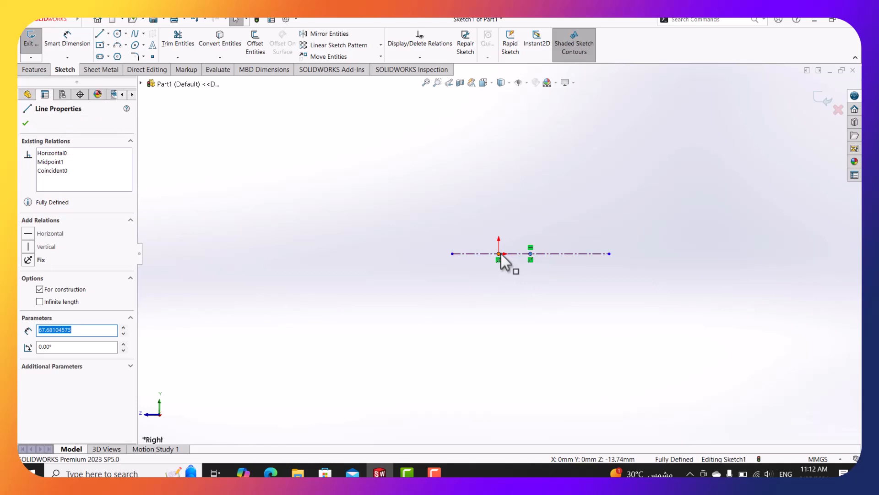
pyautogui.click(500, 254)
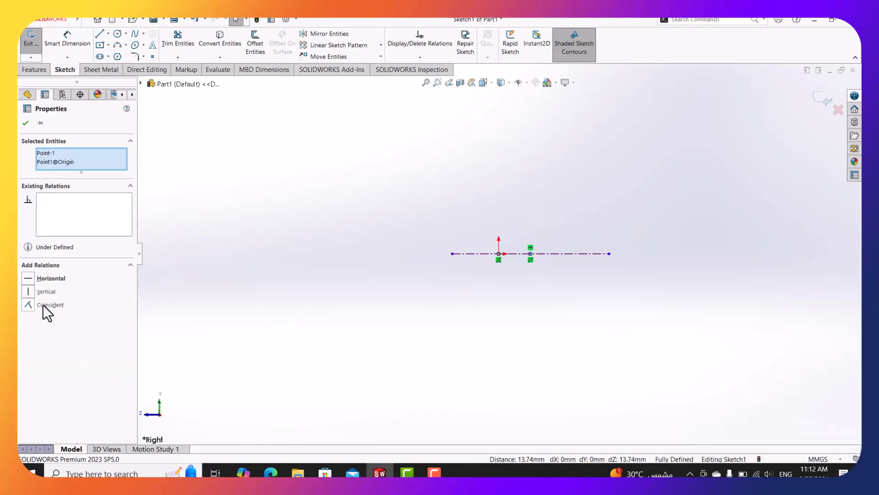
pyautogui.click(43, 304)
pyautogui.click(266, 166)
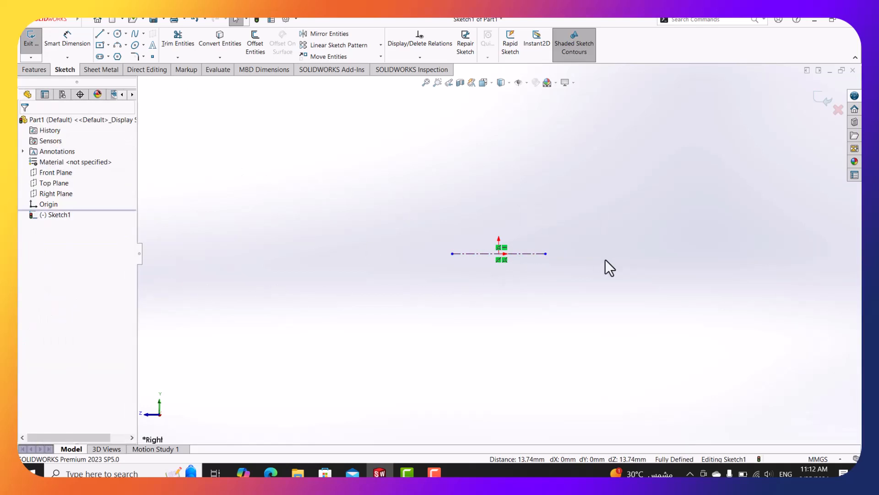
pyautogui.scroll(-3, 512, 252)
pyautogui.click(99, 35)
pyautogui.scroll(3, 527, 332)
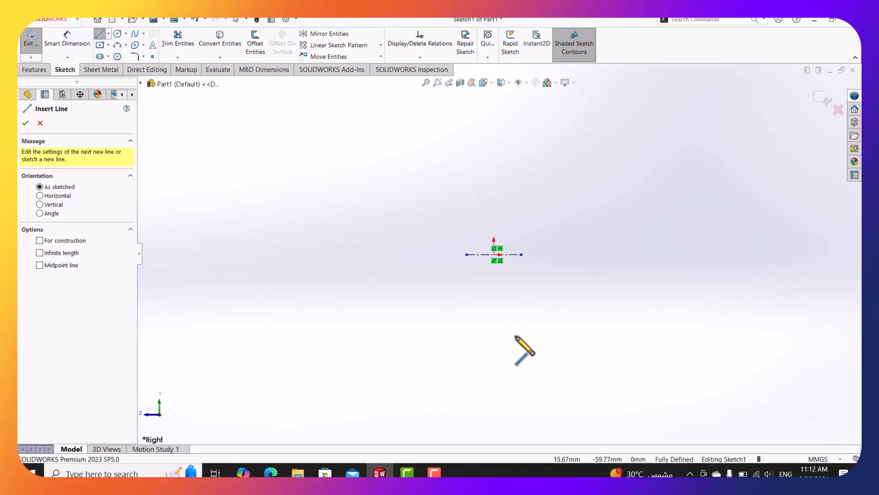
# Draw the U-shaped three-line profile below the centerline.
pyautogui.click(515, 364)
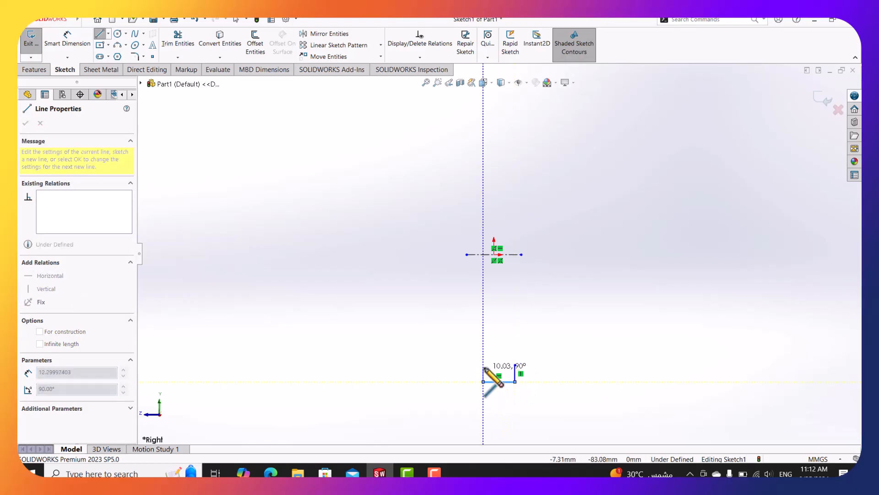
pyautogui.click(484, 381)
pyautogui.press('Escape')
pyautogui.press('Escape')
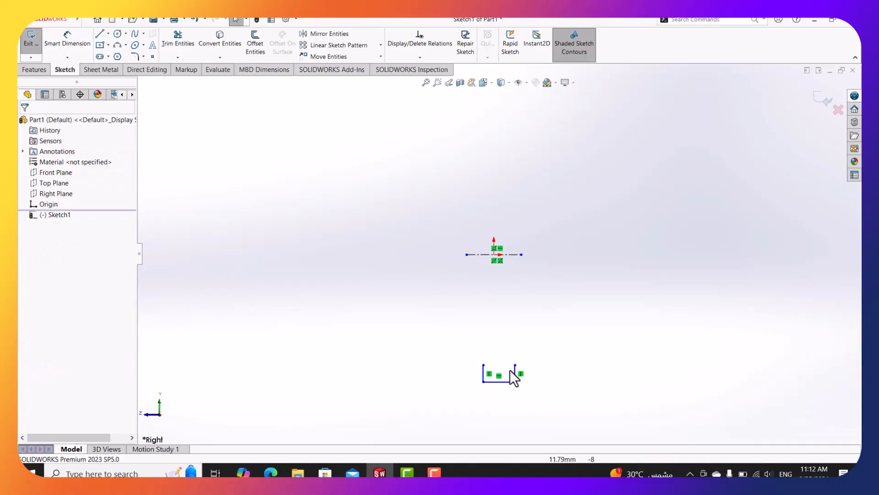
pyautogui.scroll(-3, 510, 369)
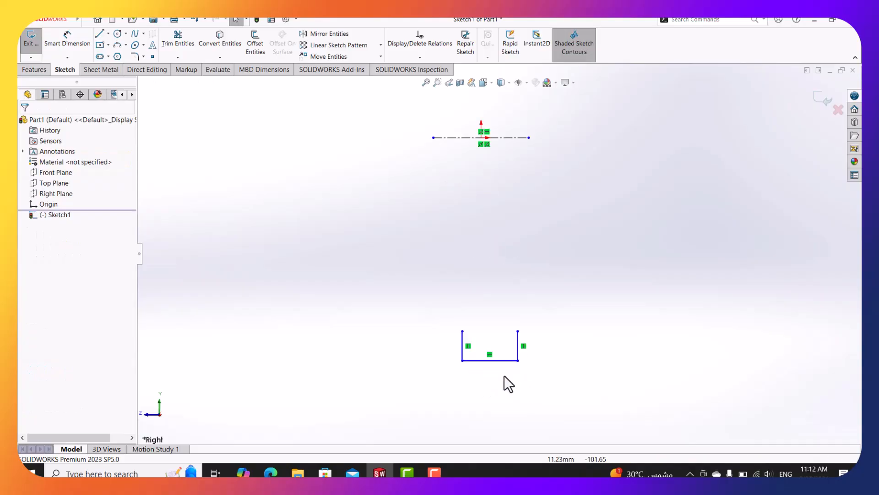
# Activate Smart Dimension and bring the damper drawing PDF up in Edge.
pyautogui.click(69, 34)
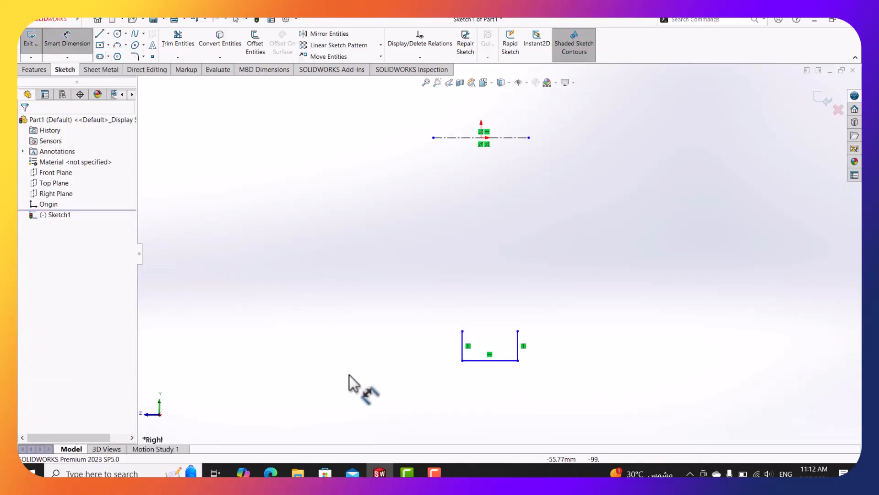
pyautogui.scroll(2, 447, 320)
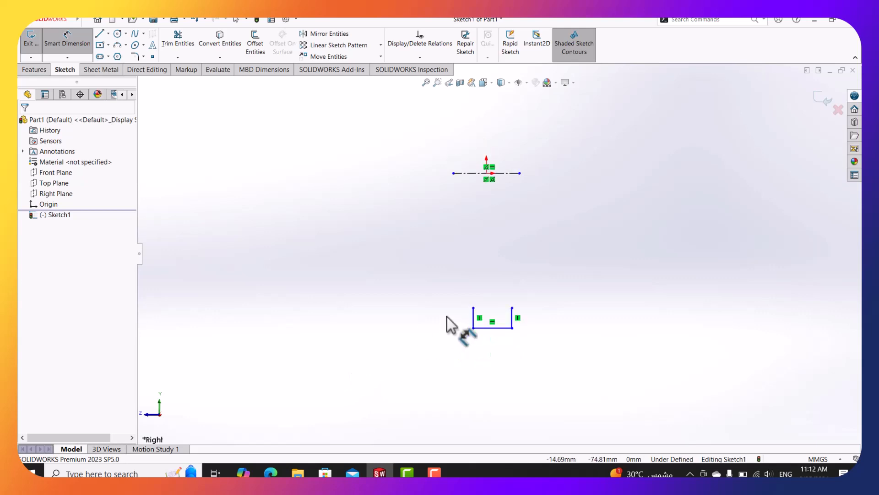
pyautogui.scroll(2, 536, 278)
pyautogui.scroll(-3, 501, 287)
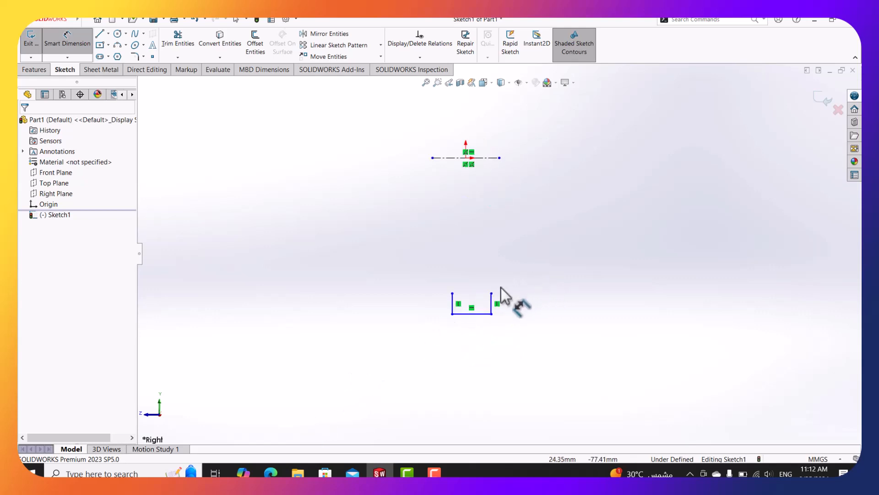
pyautogui.scroll(1, 396, 264)
pyautogui.scroll(1, 402, 254)
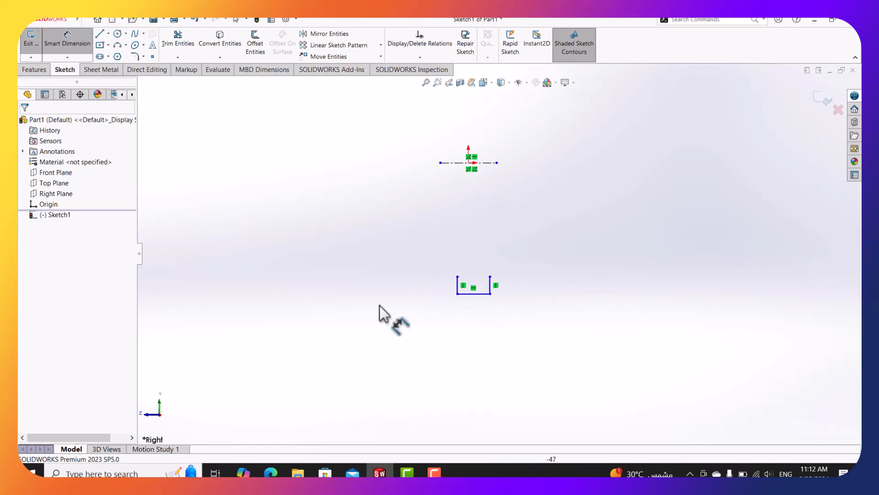
pyautogui.click(270, 471)
pyautogui.scroll(-2, 337, 183)
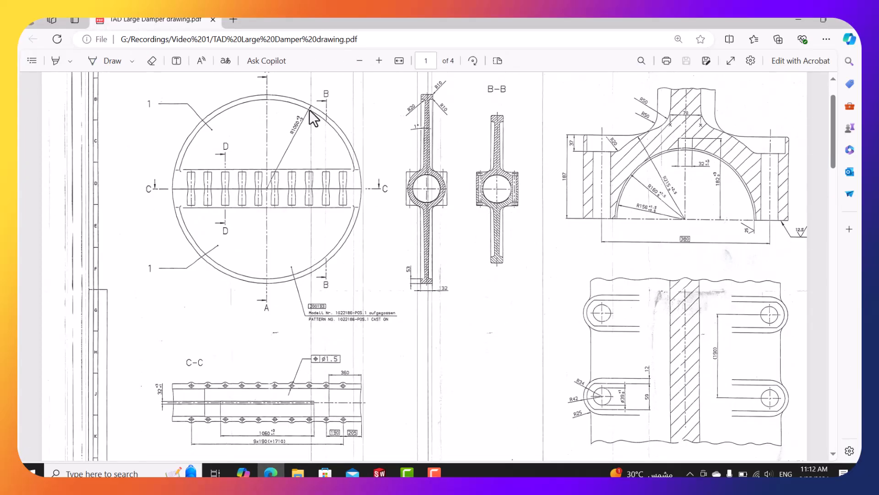
pyautogui.scroll(2, 294, 155)
pyautogui.keyDown('ctrl'); pyautogui.scroll(1, 272, 259); pyautogui.keyUp('ctrl')
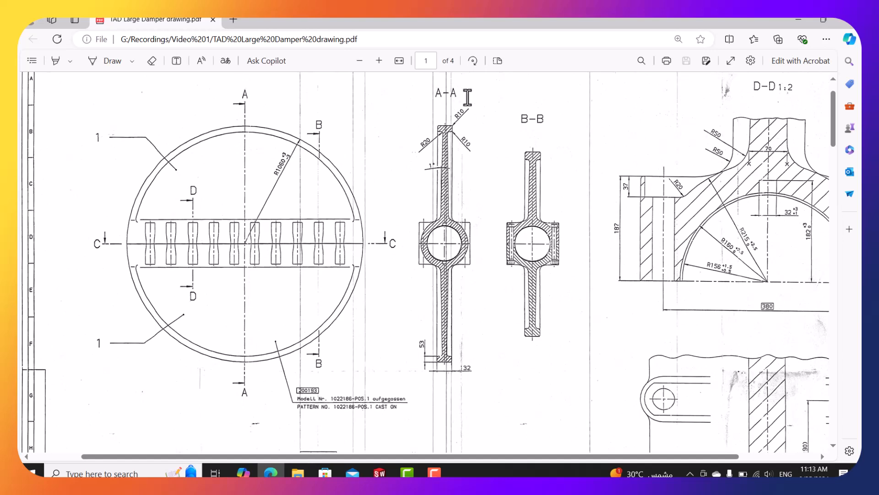
pyautogui.scroll(-1, 460, 128)
pyautogui.scroll(1, 462, 133)
# Dimension the U-profile's bottom line 132 and its left side 53.
pyautogui.click(799, 20)
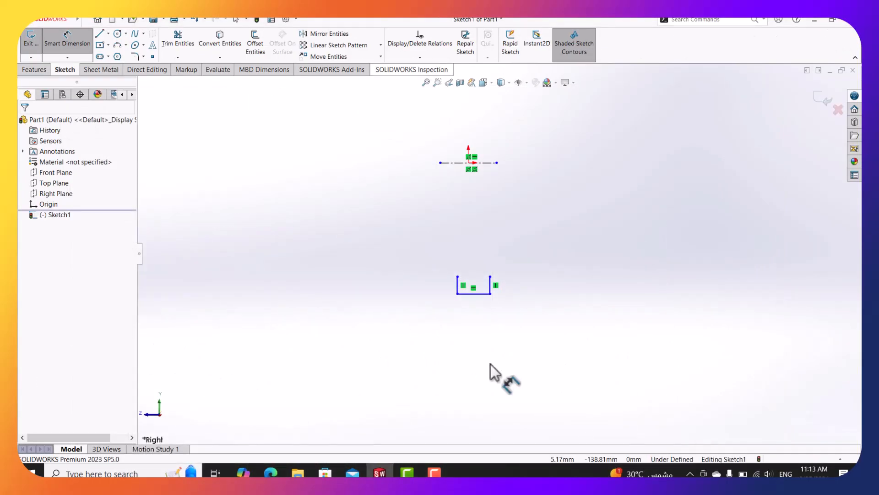
pyautogui.click(472, 293)
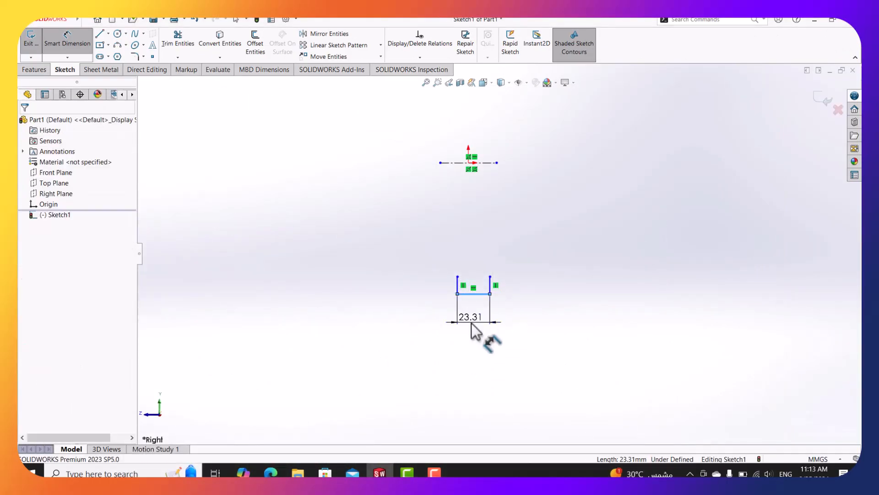
pyautogui.click(471, 323)
pyautogui.write('132')
pyautogui.press('Return')
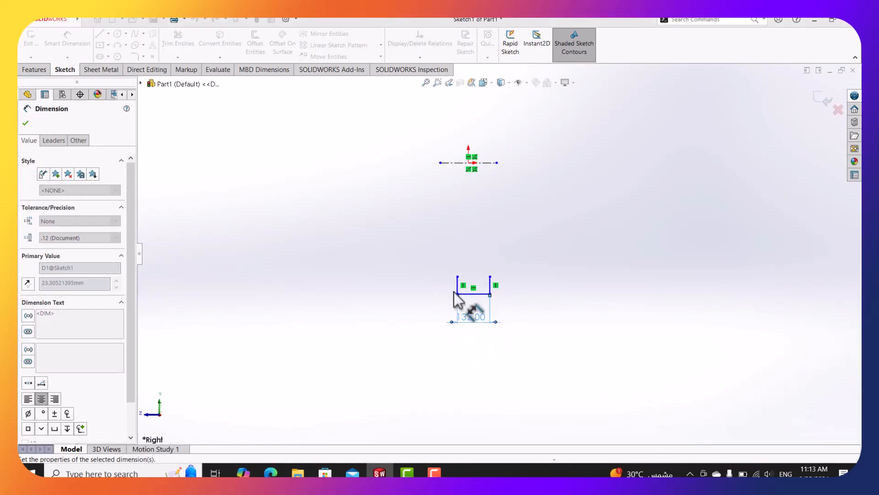
pyautogui.click(456, 291)
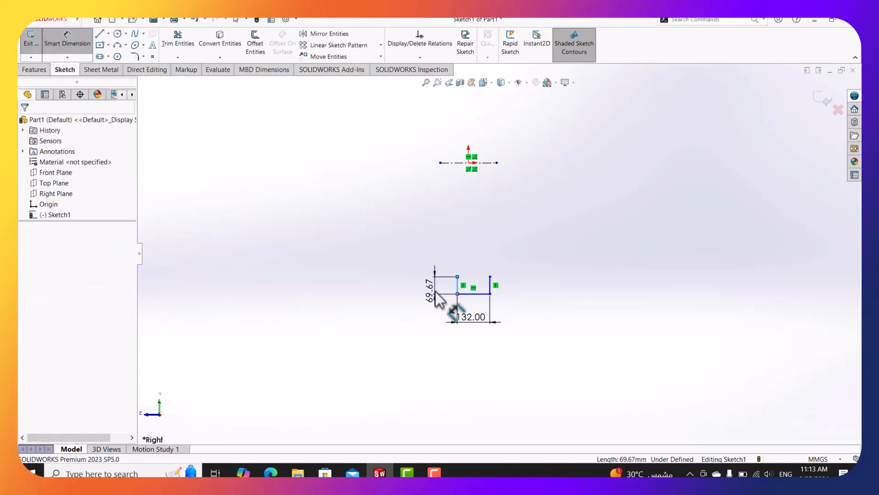
pyautogui.click(435, 291)
pyautogui.press('Return')
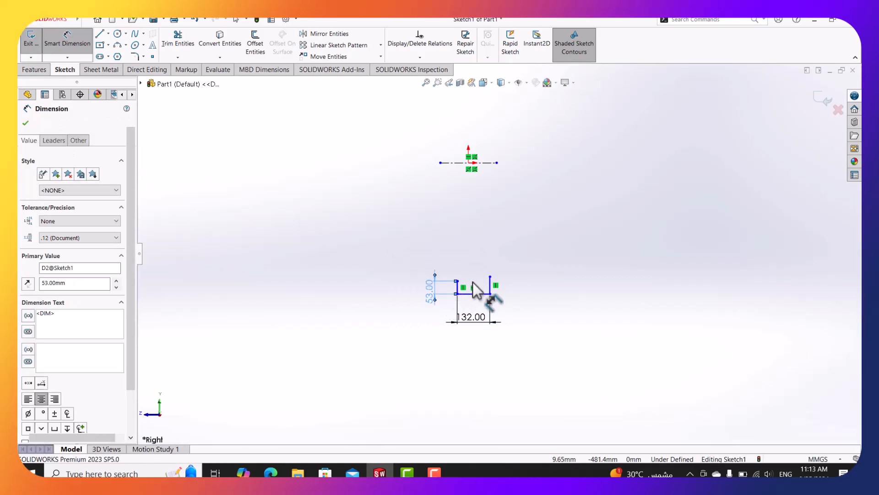
pyautogui.press('Escape')
# Make the left and right side lines equal length.
pyautogui.scroll(-4, 472, 280)
pyautogui.scroll(-1, 473, 279)
pyautogui.click(442, 280)
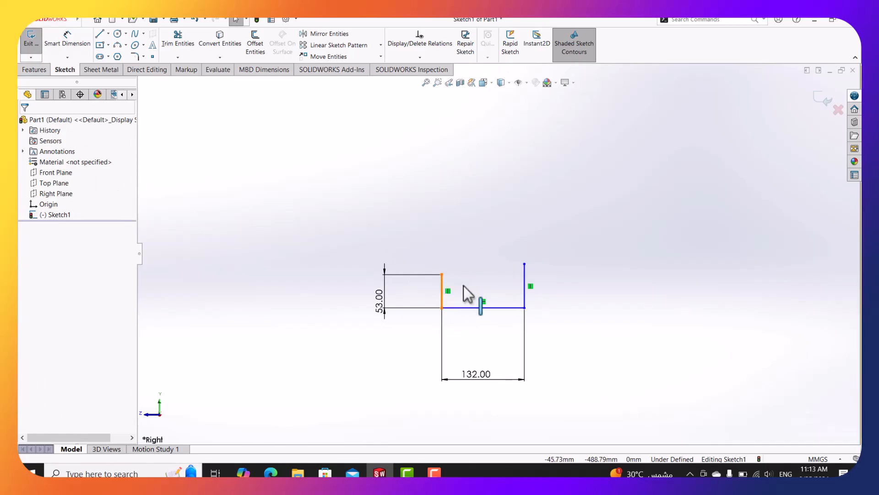
pyautogui.keyDown('ctrl'); pyautogui.click(524, 280); pyautogui.keyUp('ctrl')
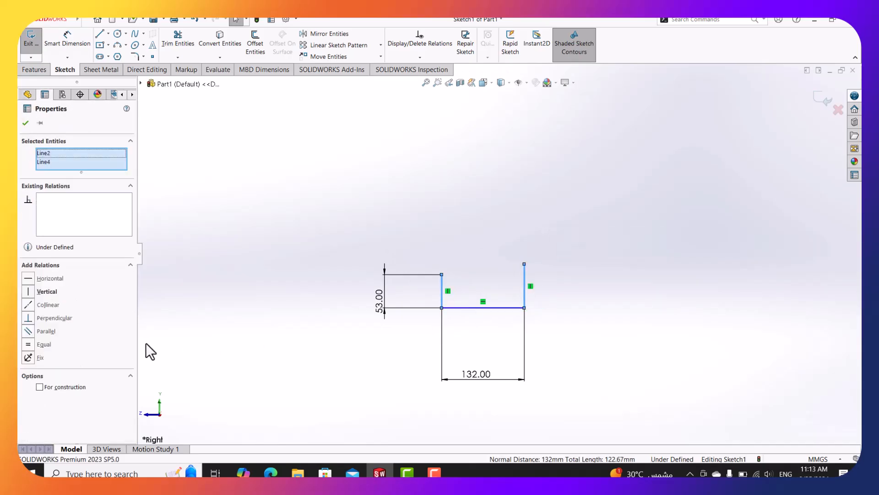
pyautogui.click(55, 345)
pyautogui.click(108, 33)
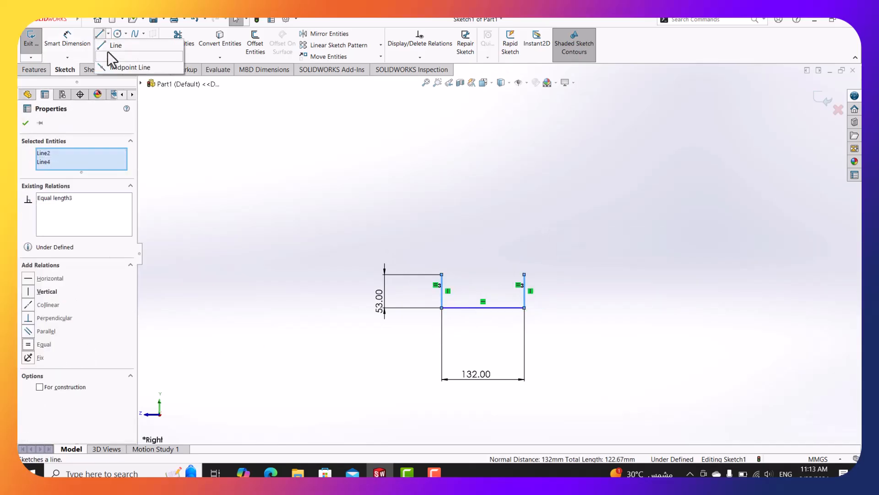
pyautogui.click(109, 56)
# Draw a vertical centerline from the origin down onto the bottom line.
pyautogui.scroll(2, 467, 146)
pyautogui.scroll(4, 469, 133)
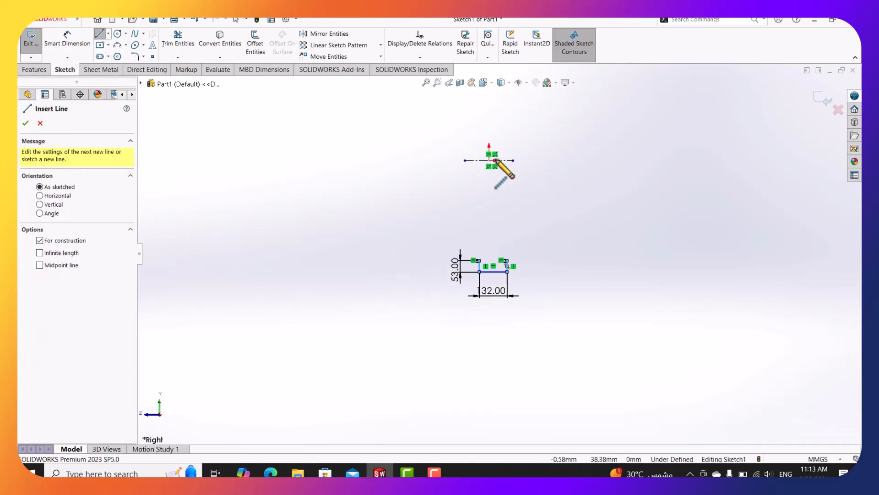
pyautogui.scroll(-3, 495, 159)
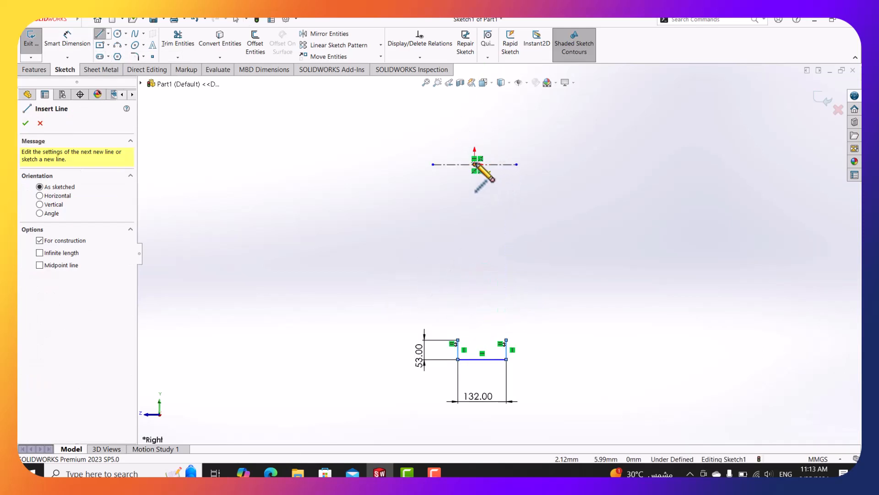
pyautogui.click(474, 164)
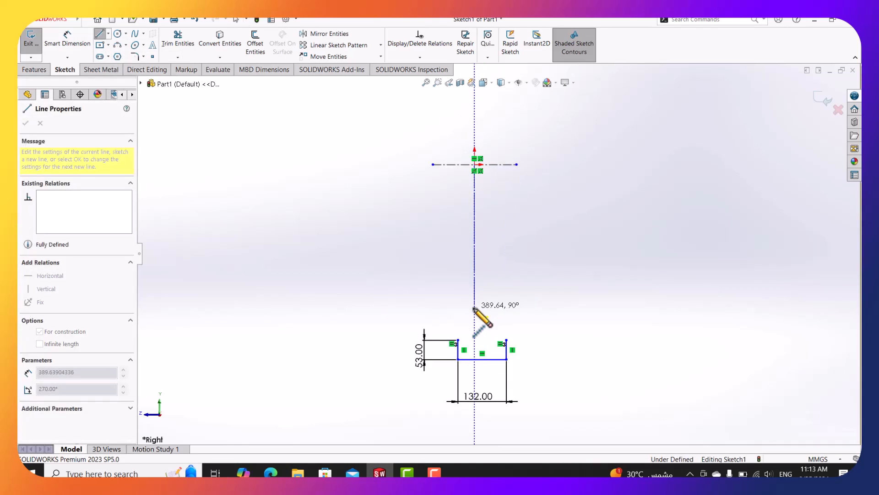
pyautogui.click(474, 353)
pyautogui.press('Escape')
pyautogui.click(474, 354)
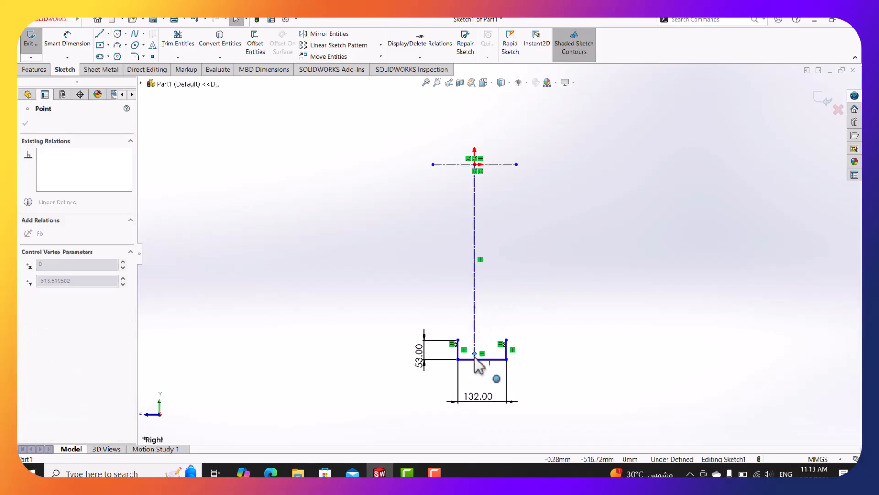
pyautogui.moveTo(475, 357); pyautogui.dragTo(474, 359)
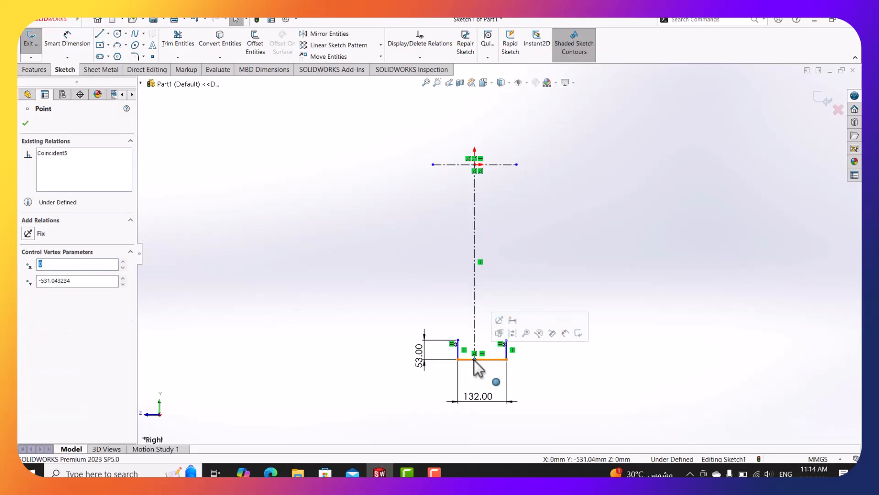
# Make the bottom line's midpoint coincident with the centerline's bottom endpoint.
pyautogui.scroll(-2, 474, 357)
pyautogui.click(496, 342)
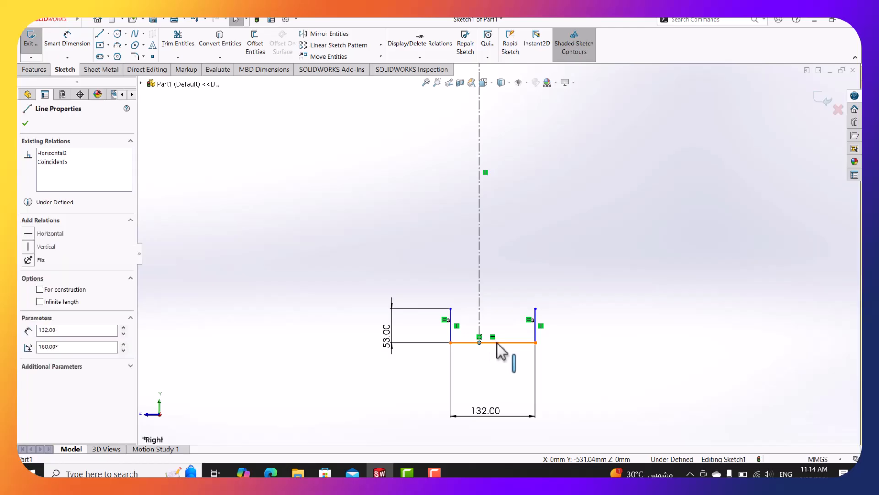
pyautogui.rightClick(497, 343)
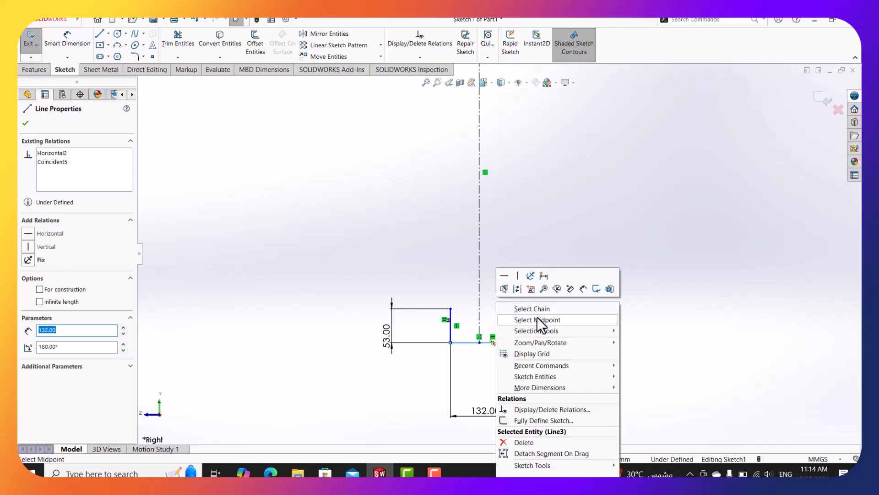
pyautogui.click(537, 317)
pyautogui.keyDown('ctrl'); pyautogui.click(478, 343); pyautogui.keyUp('ctrl')
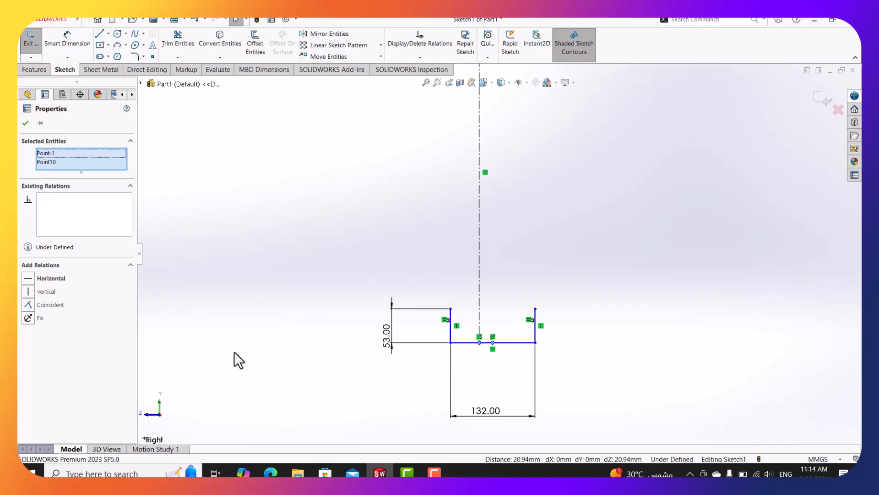
pyautogui.click(53, 303)
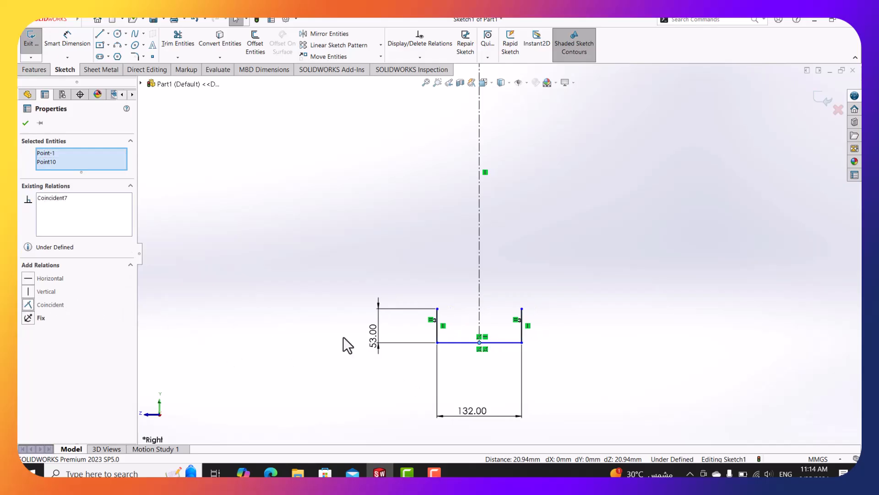
pyautogui.click(406, 260)
pyautogui.click(72, 45)
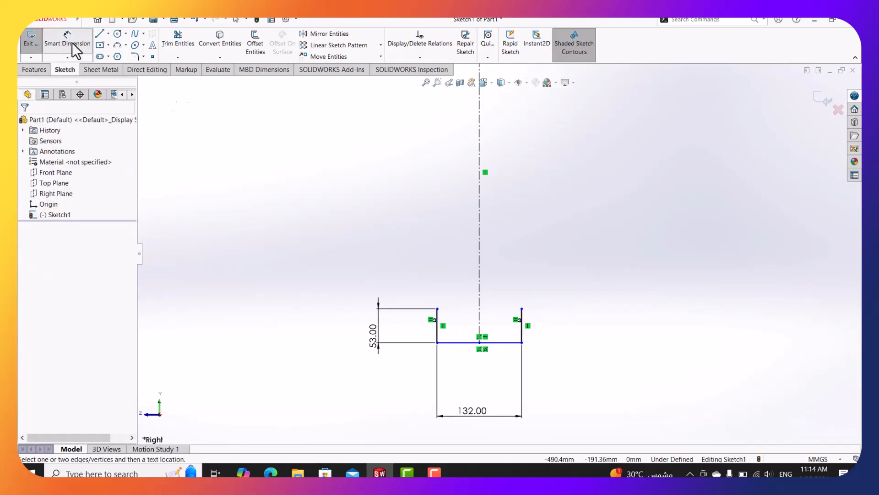
# Set a 1060 distance between the bottom line and the top construction centerline.
pyautogui.click(510, 343)
pyautogui.scroll(3, 549, 247)
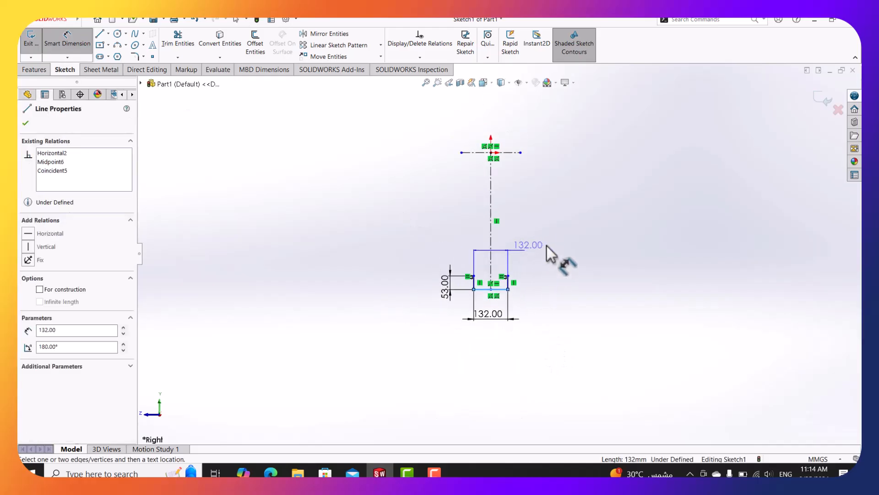
pyautogui.scroll(-3, 522, 173)
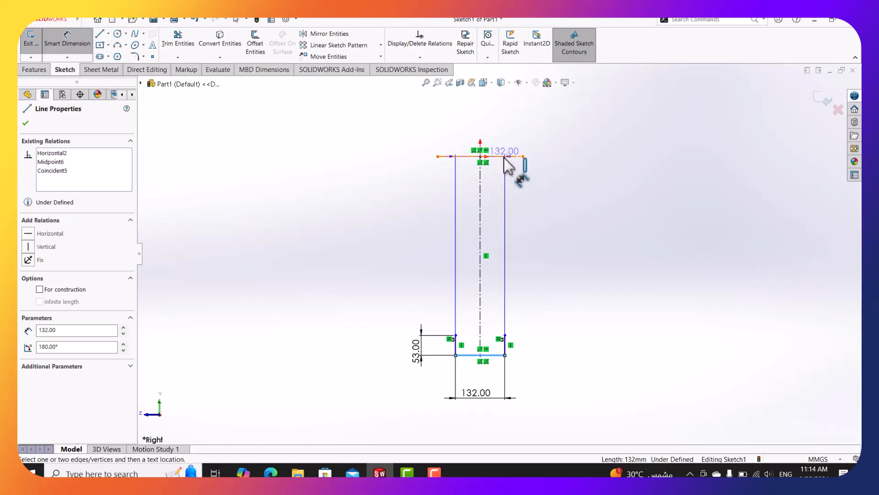
pyautogui.click(500, 157)
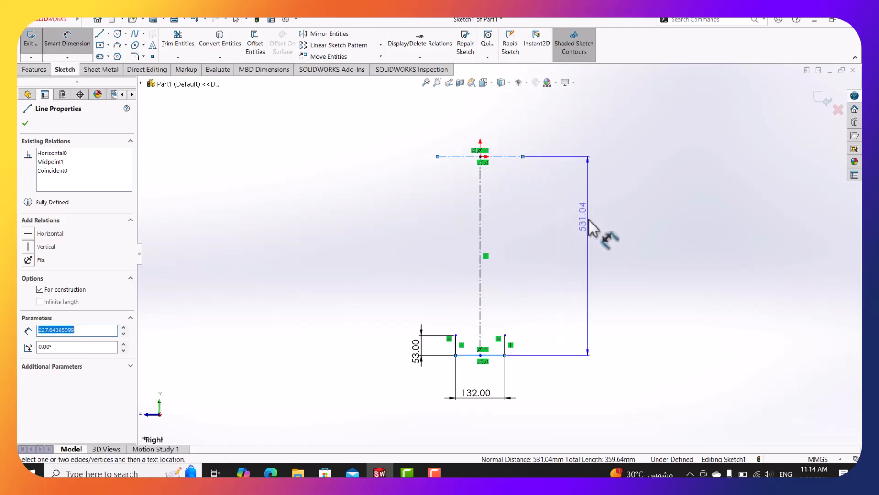
pyautogui.click(590, 226)
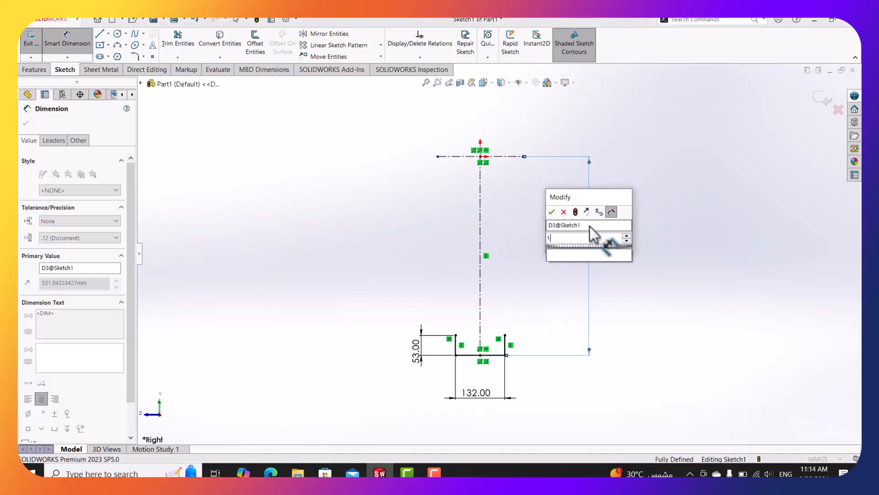
pyautogui.write('1060')
pyautogui.press('Return')
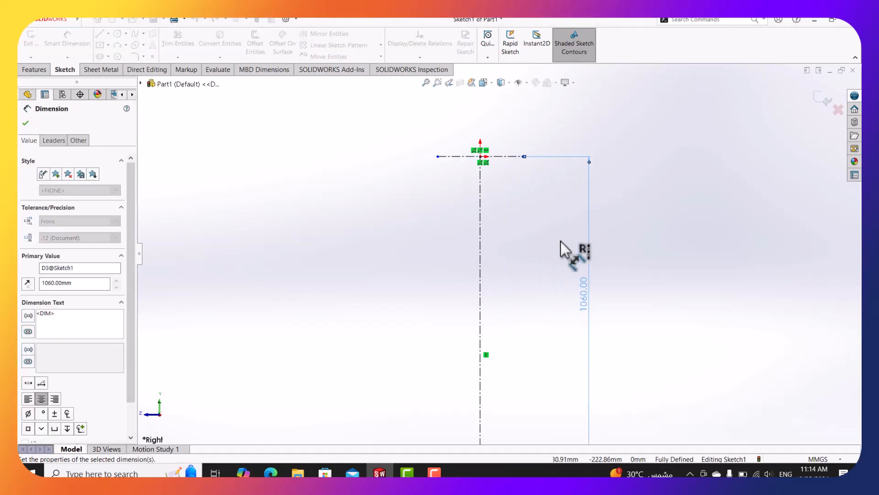
pyautogui.scroll(3, 545, 256)
pyautogui.scroll(-3, 508, 409)
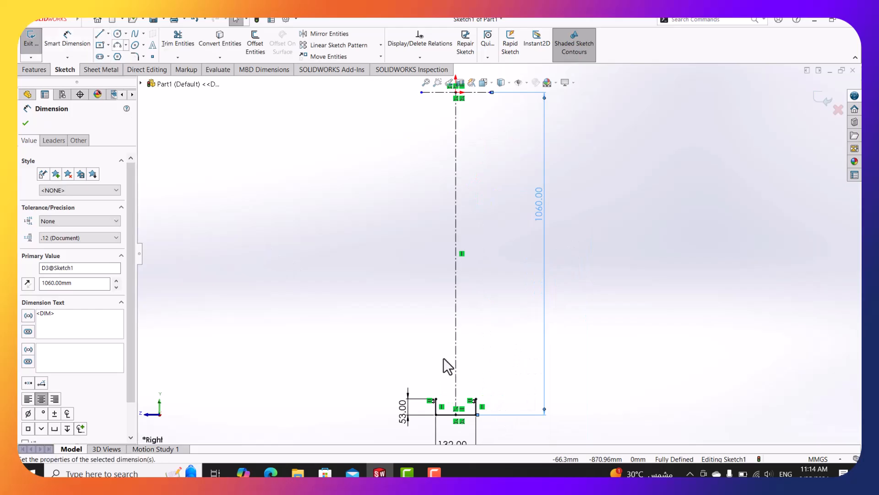
pyautogui.scroll(2, 493, 362)
pyautogui.scroll(-2, 493, 363)
pyautogui.click(502, 283)
pyautogui.scroll(-2, 502, 283)
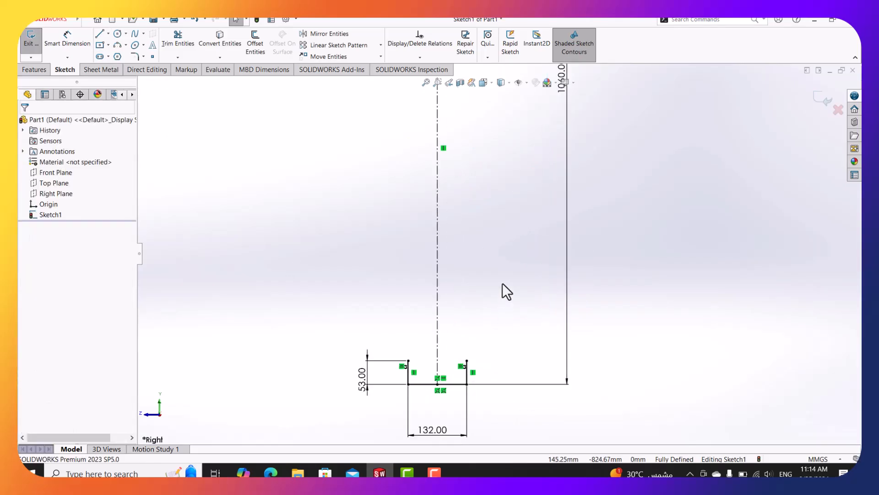
pyautogui.click(97, 36)
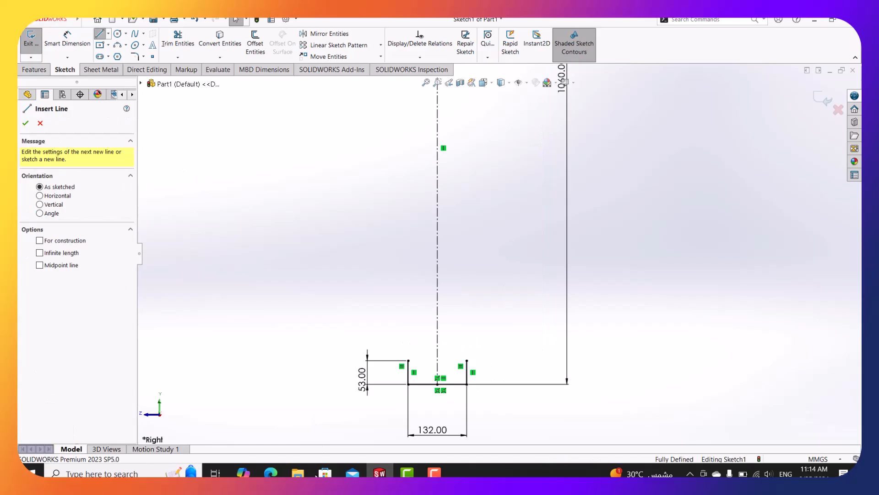
pyautogui.click(270, 473)
# Pan the PDF across sections B-B and D-D to read the 1° taper and R10/R20 radii.
pyautogui.keyDown('ctrl'); pyautogui.scroll(5, 465, 370); pyautogui.keyUp('ctrl')
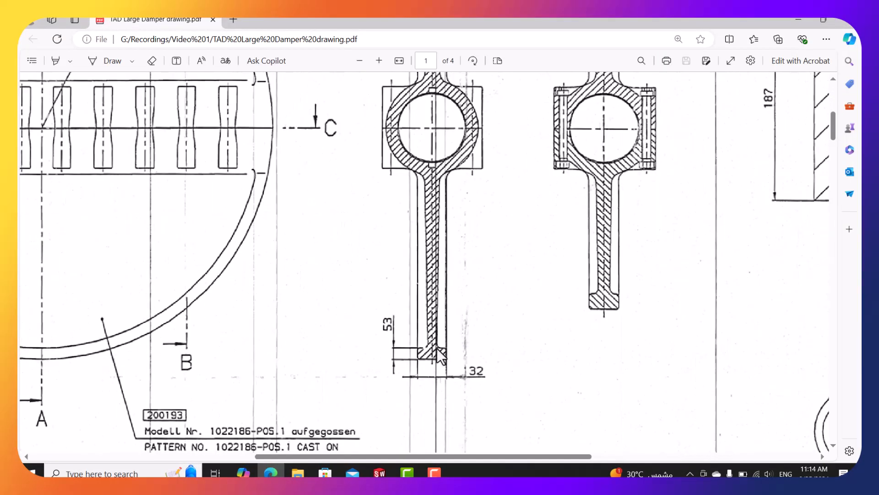
pyautogui.scroll(5, 438, 348)
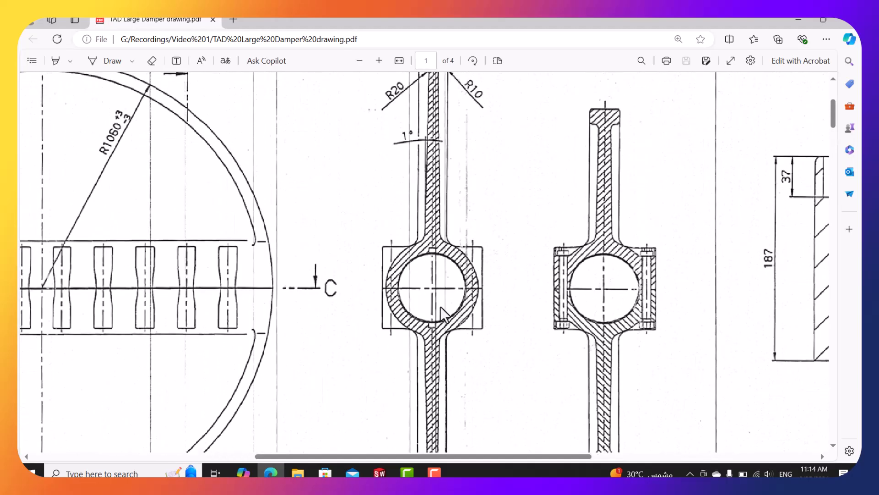
pyautogui.scroll(-3, 446, 345)
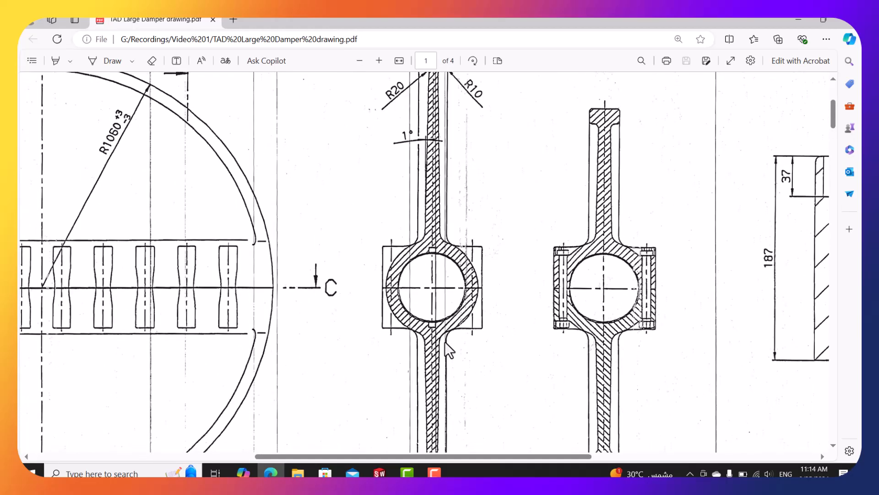
pyautogui.scroll(5, 439, 336)
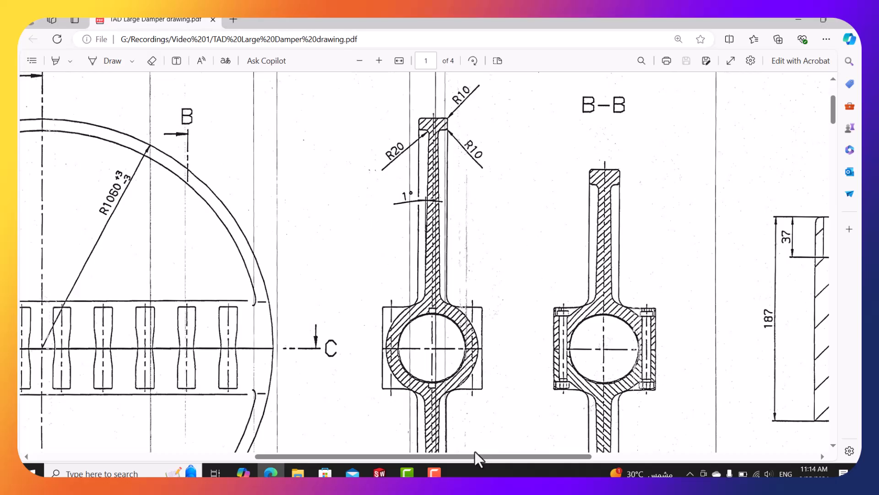
pyautogui.moveTo(476, 457); pyautogui.dragTo(699, 457)
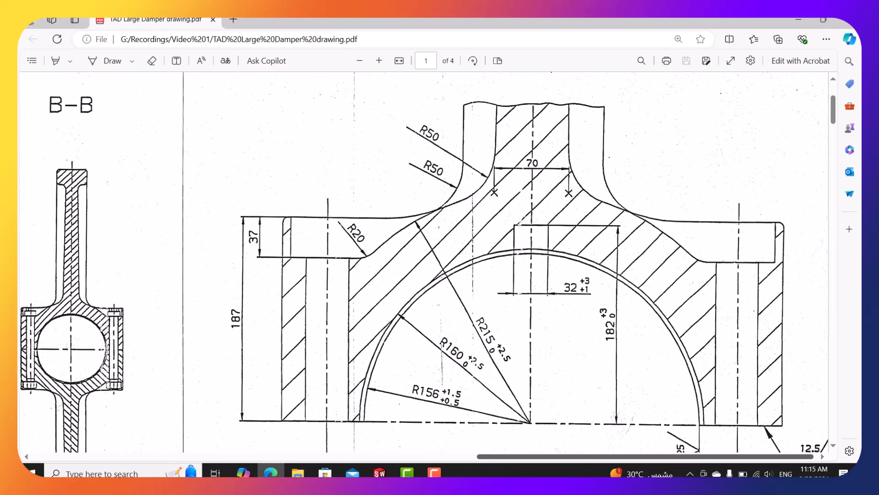
pyautogui.moveTo(681, 457)
pyautogui.mouseDown()
pyautogui.moveTo(676, 475)
pyautogui.moveTo(488, 475)
pyautogui.mouseUp()
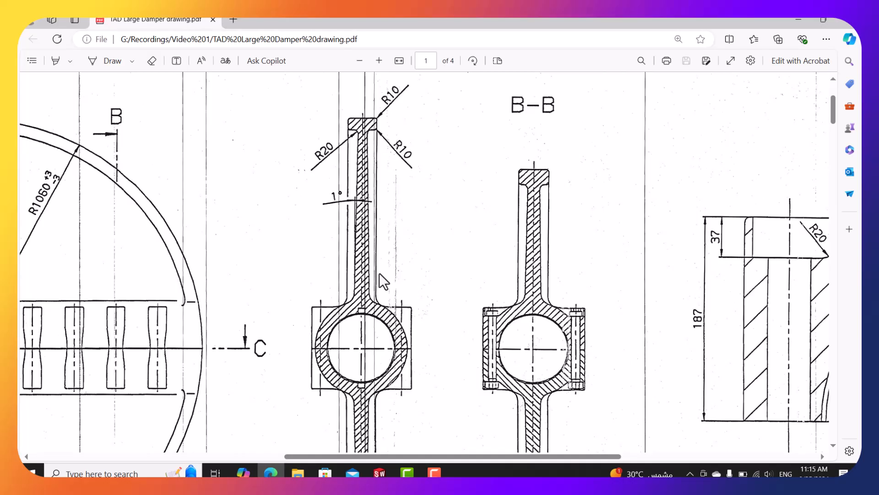
# Draw the left web line: a short step from the flange top, then rising upward.
pyautogui.click(798, 19)
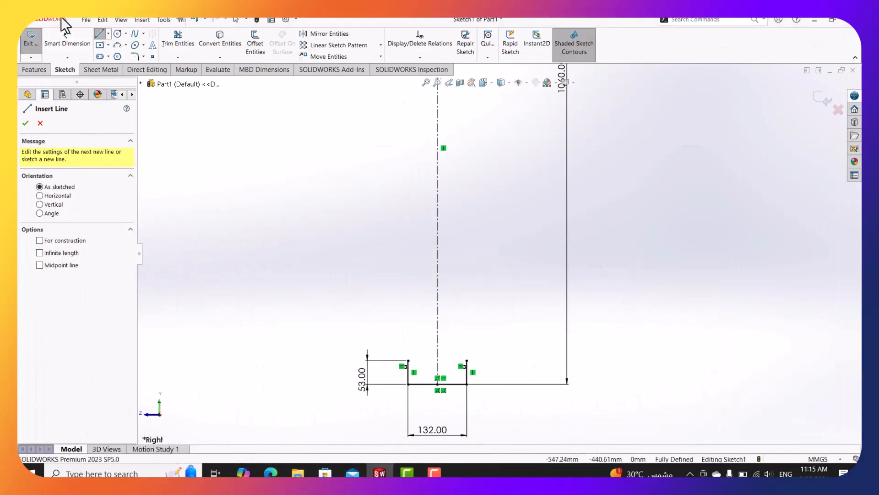
pyautogui.click(408, 361)
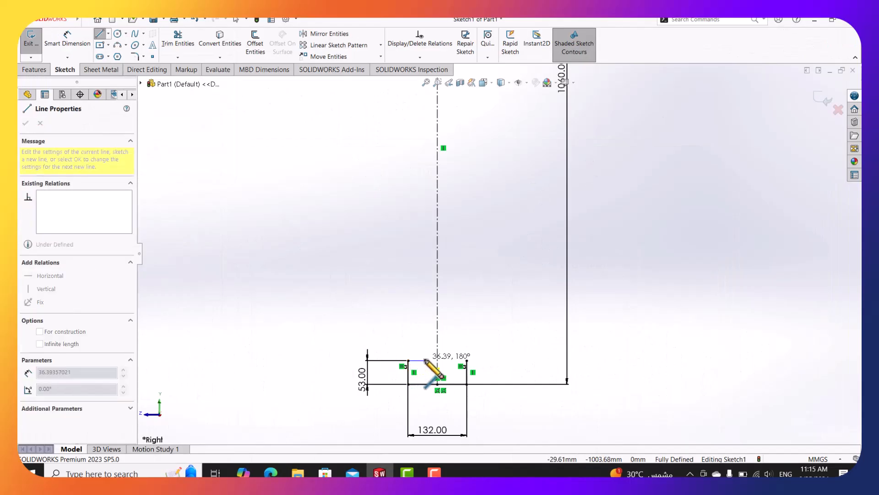
pyautogui.click(425, 360)
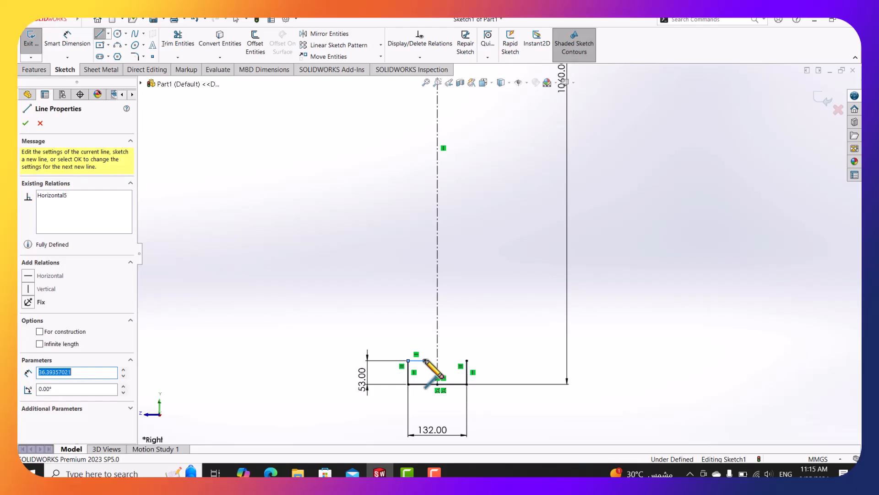
pyautogui.click(417, 112)
pyautogui.press('Escape')
# Draw the matching right web line from the right flange top upward.
pyautogui.click(86, 19)
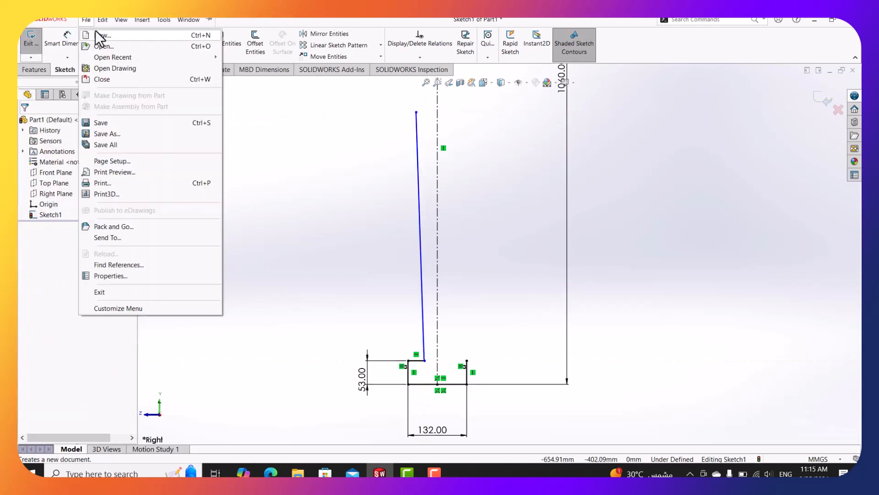
pyautogui.press('Escape')
pyautogui.click(100, 34)
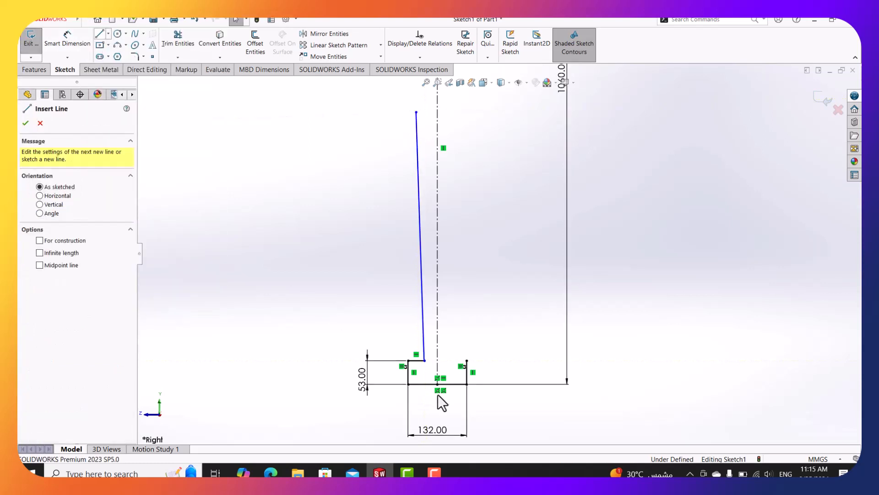
pyautogui.click(467, 361)
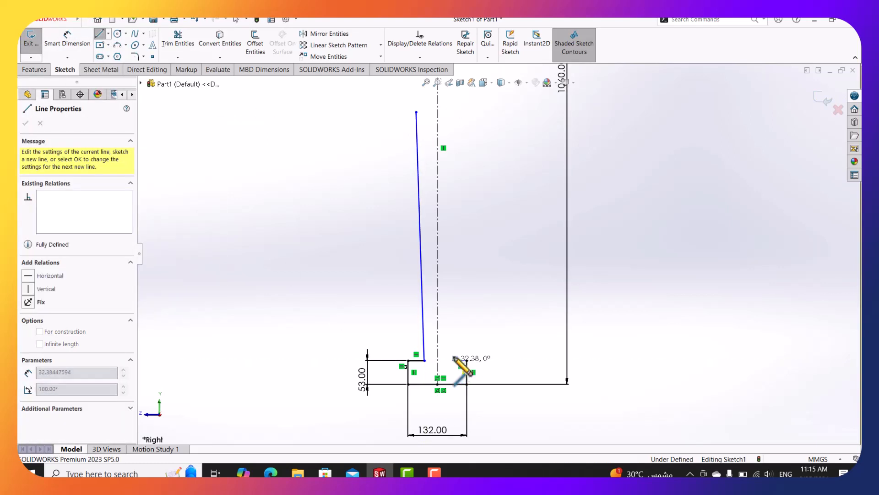
pyautogui.click(452, 360)
pyautogui.doubleClick(467, 116)
pyautogui.press('Escape')
pyautogui.scroll(1, 462, 119)
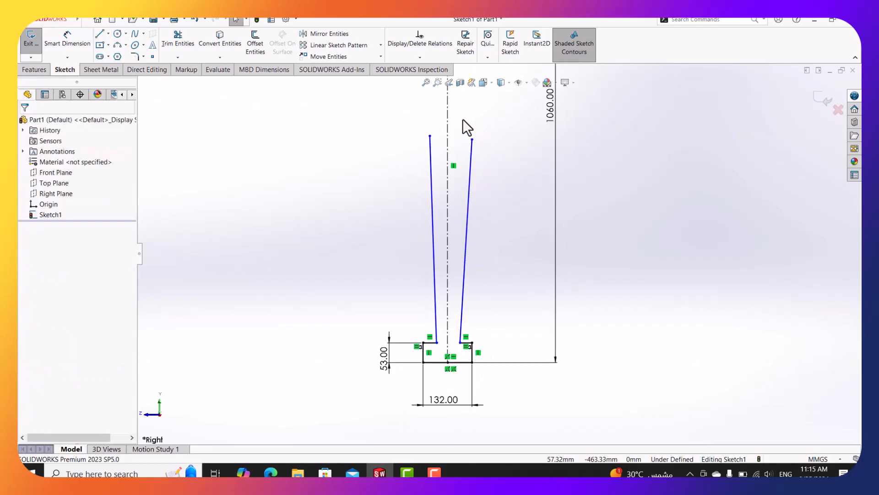
# Make the two slanted lines symmetric about the vertical centerline.
pyautogui.click(483, 190)
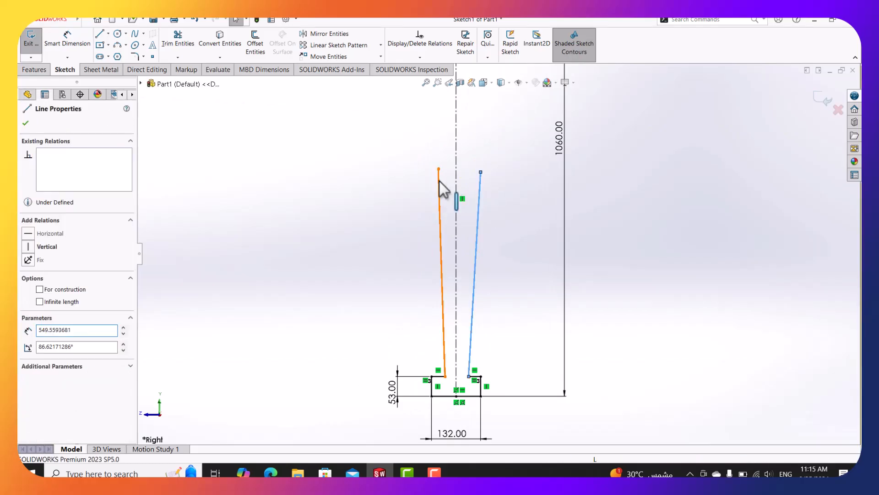
pyautogui.keyDown('ctrl'); pyautogui.click(438, 180); pyautogui.keyUp('ctrl')
pyautogui.keyDown('ctrl'); pyautogui.click(456, 183); pyautogui.keyUp('ctrl')
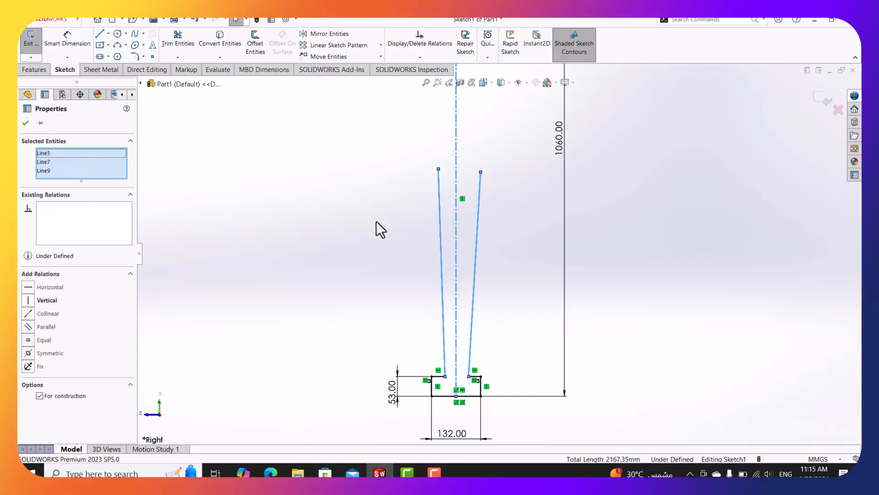
pyautogui.click(45, 355)
pyautogui.click(293, 280)
# Dimension the angle between the centerline and left slanted line as 1°.
pyautogui.click(67, 40)
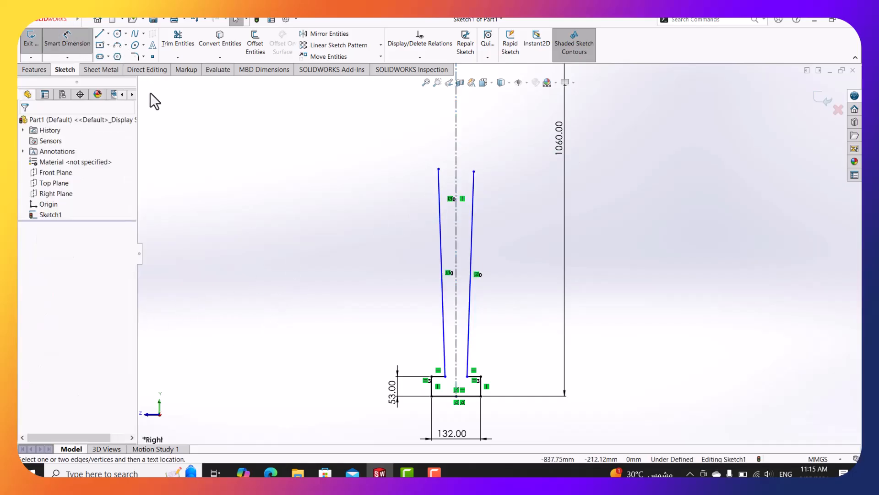
pyautogui.click(457, 314)
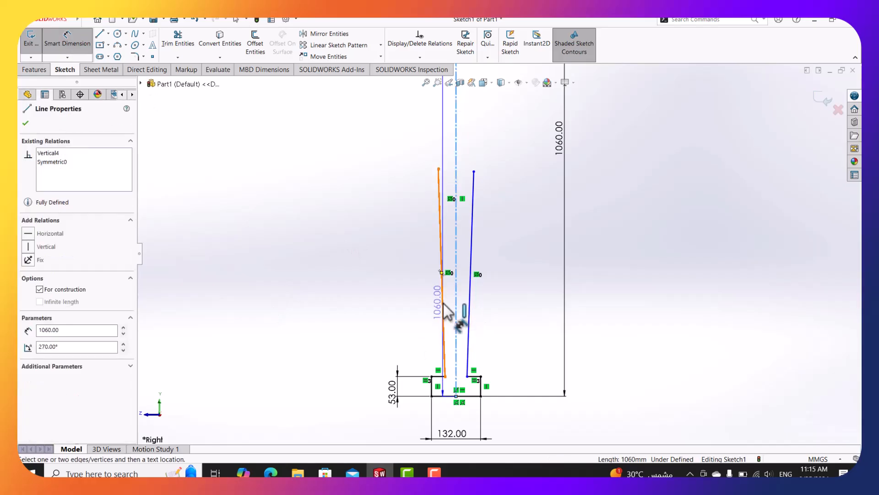
pyautogui.click(443, 304)
pyautogui.click(449, 298)
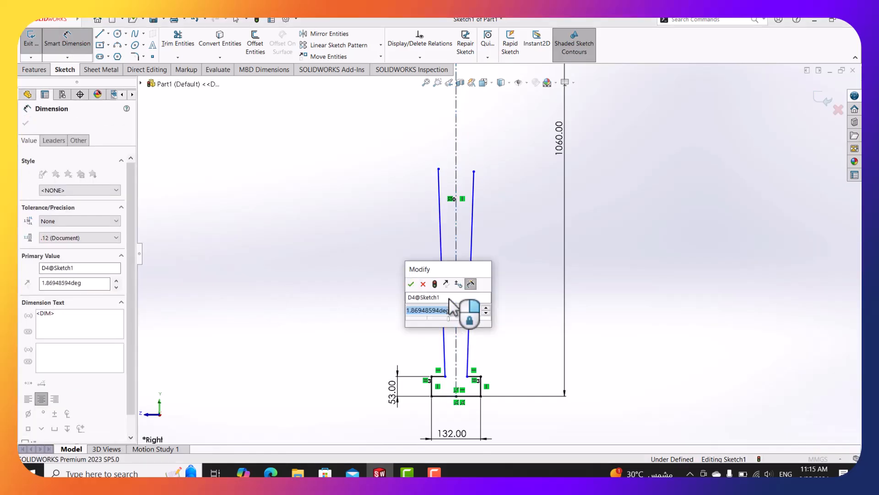
pyautogui.write('1')
pyautogui.press('Return')
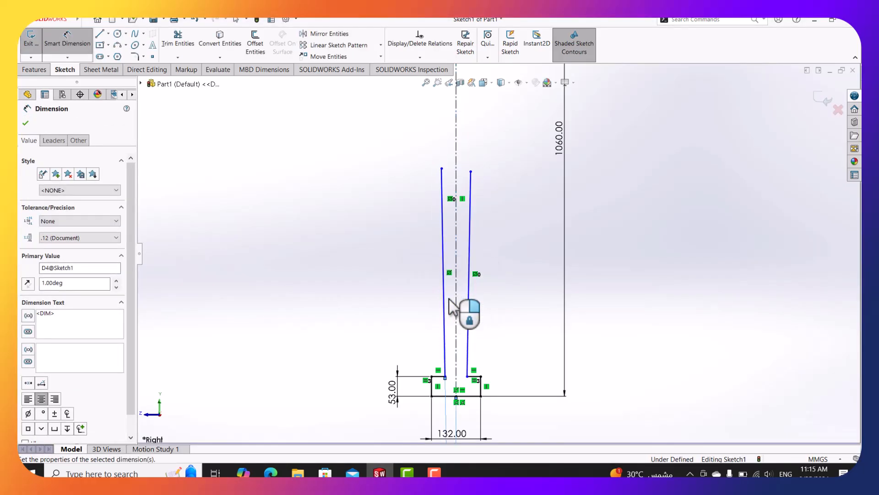
pyautogui.press('Escape')
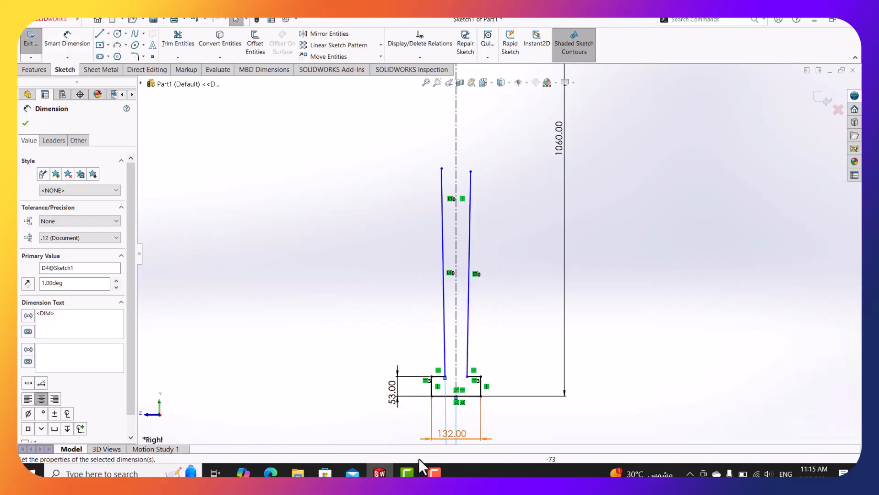
# Scroll and pan the damper drawing to the half-section with R156, R160, R215 radii.
pyautogui.click(271, 472)
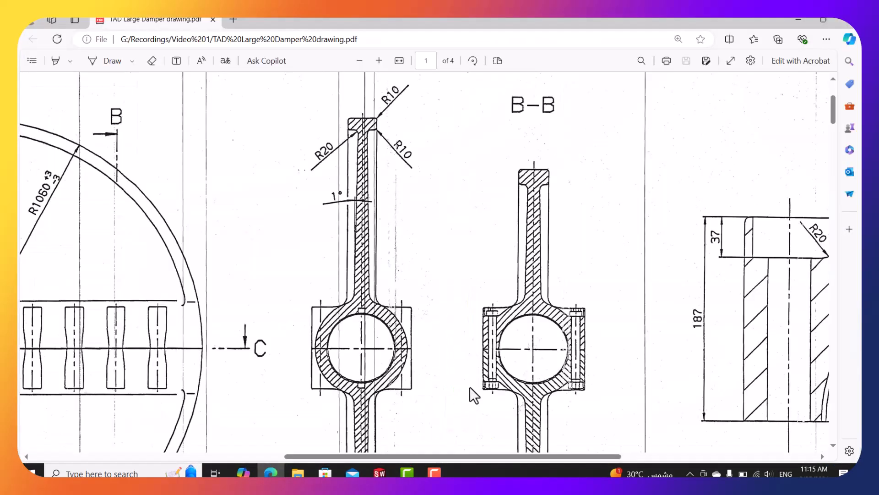
pyautogui.scroll(-2, 449, 351)
pyautogui.moveTo(490, 458); pyautogui.dragTo(683, 458)
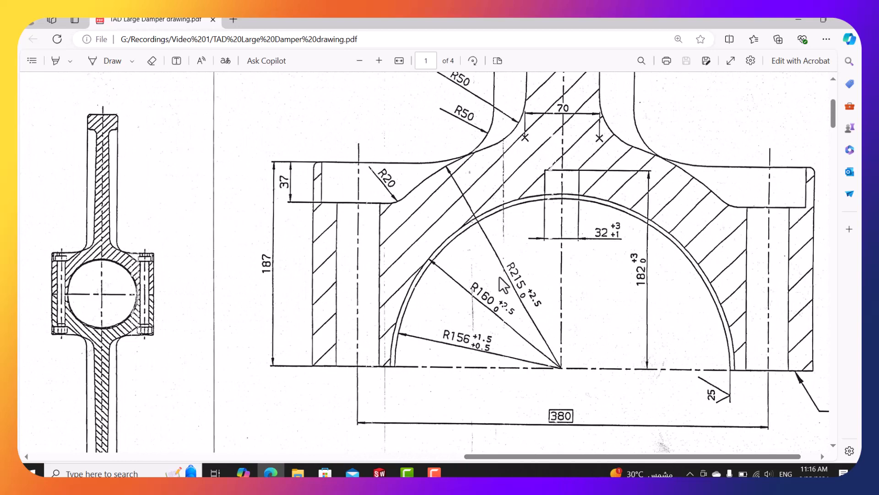
pyautogui.keyDown('ctrl'); pyautogui.scroll(-3, 503, 285); pyautogui.keyUp('ctrl')
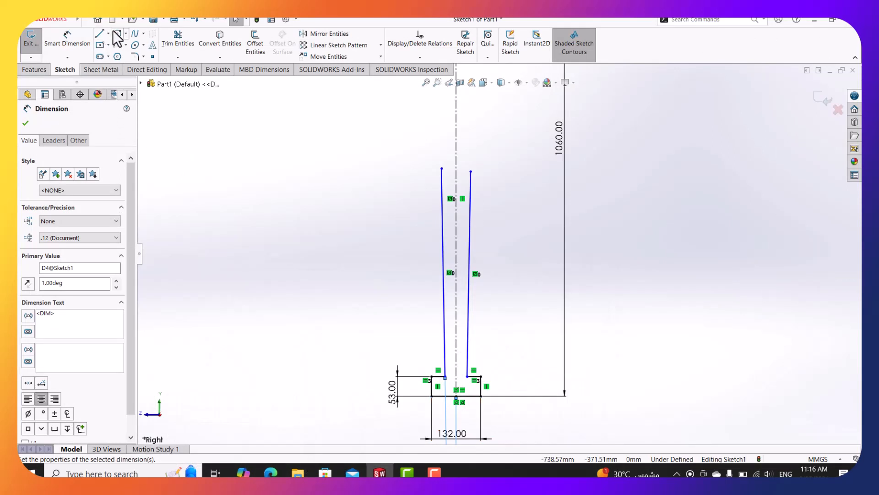
# Draw a circle centred at the centerline's top end and dimension its diameter as 215*2 (Ø430).
pyautogui.click(117, 34)
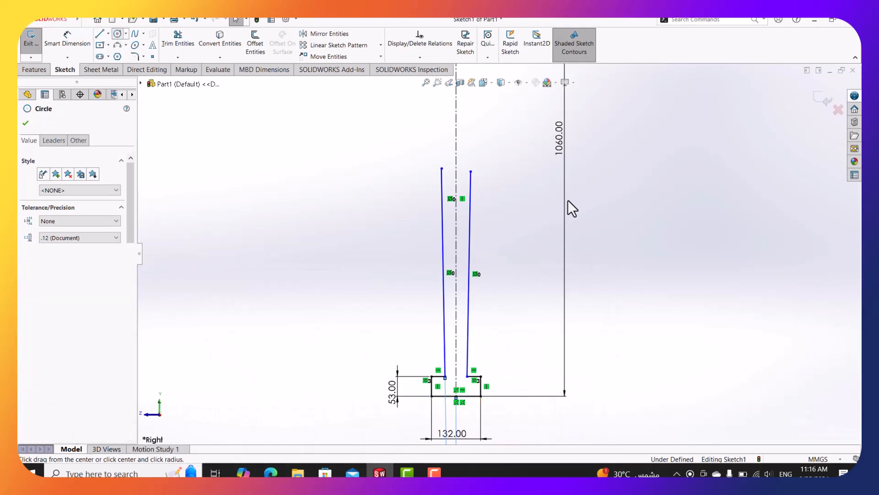
pyautogui.scroll(5, 469, 305)
pyautogui.click(463, 193)
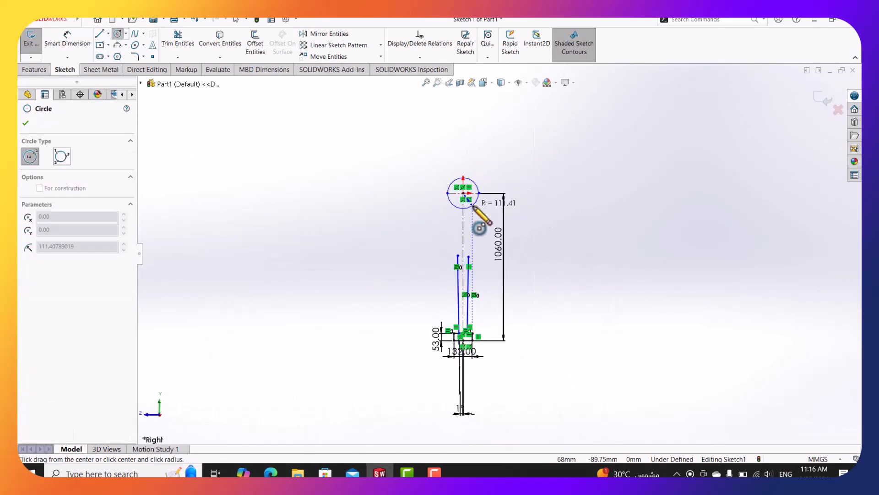
pyautogui.click(474, 212)
pyautogui.press('Escape')
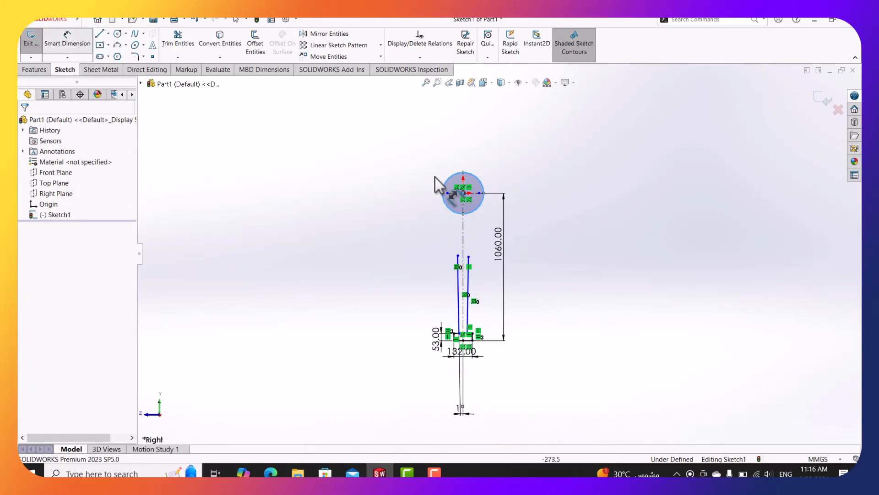
pyautogui.click(482, 185)
pyautogui.scroll(-3, 493, 177)
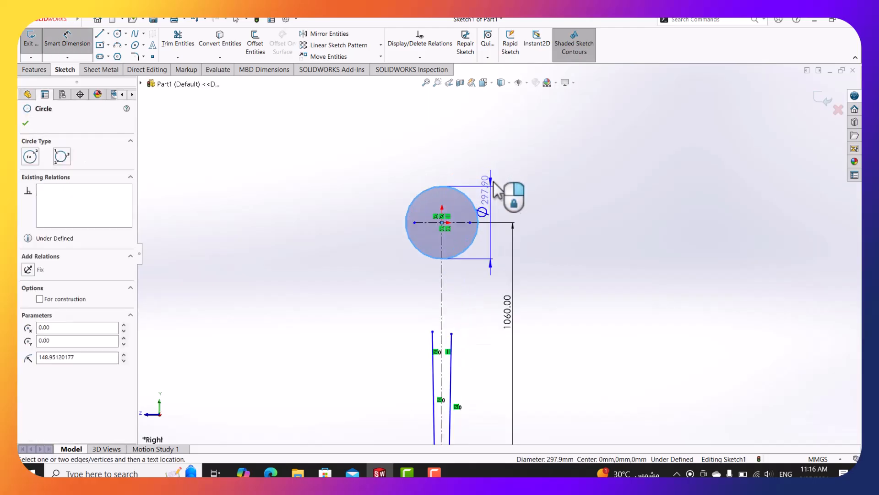
pyautogui.click(503, 207)
pyautogui.write('215')
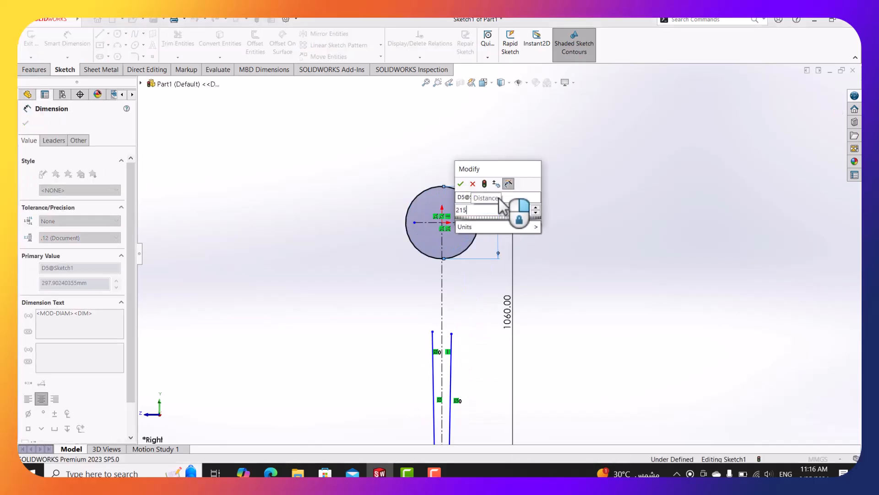
pyautogui.write('*2')
pyautogui.press('Return')
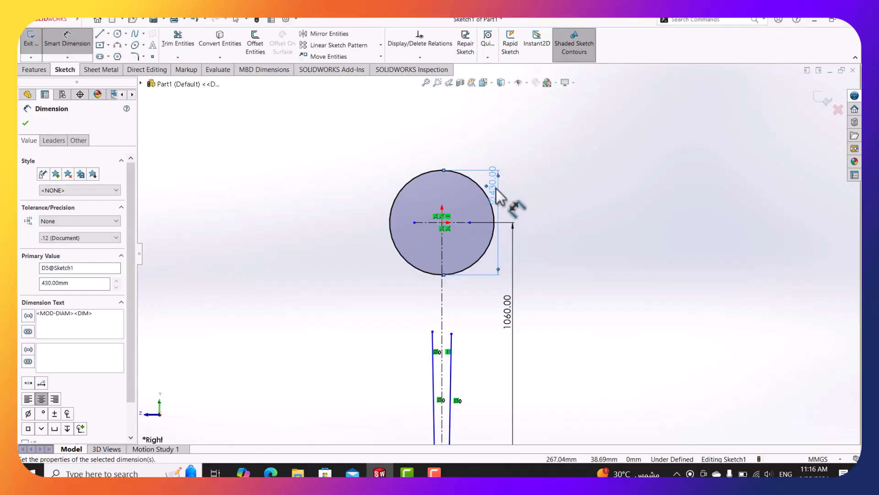
pyautogui.moveTo(499, 194); pyautogui.dragTo(547, 214)
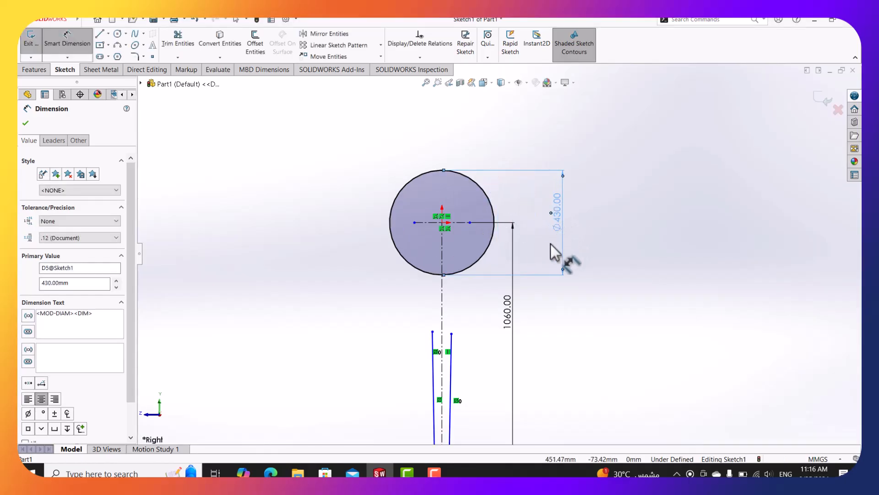
pyautogui.press('Escape')
pyautogui.press('Escape')
# Convert the Ø430 circle to construction geometry.
pyautogui.click(487, 254)
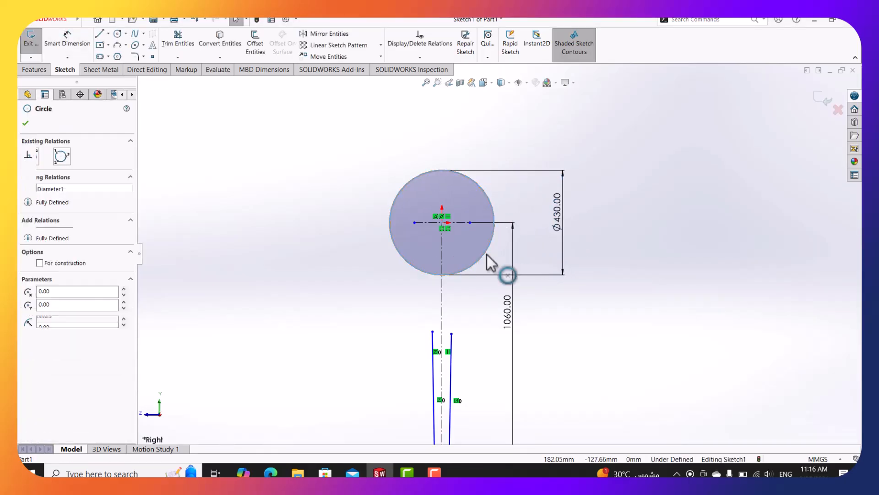
pyautogui.click(528, 232)
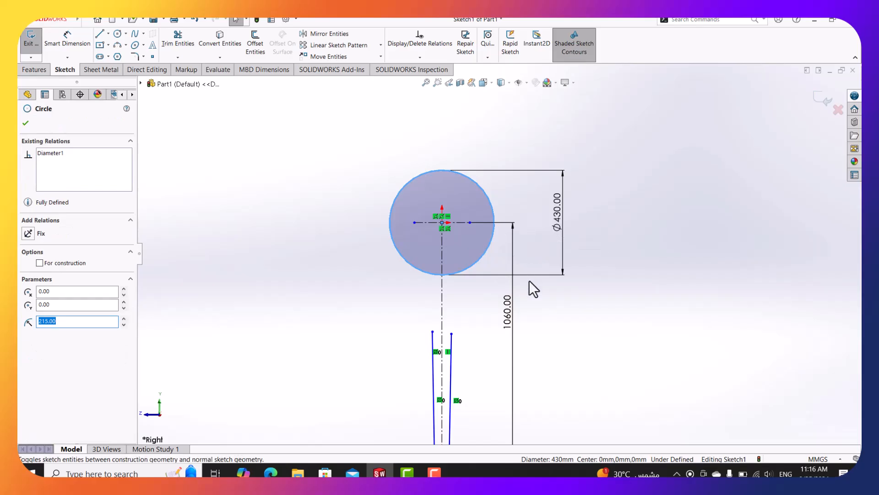
pyautogui.click(535, 312)
pyautogui.scroll(1, 541, 311)
# Attach the top endpoints of both tapered neck lines onto the Ø430 circle.
pyautogui.scroll(-2, 545, 320)
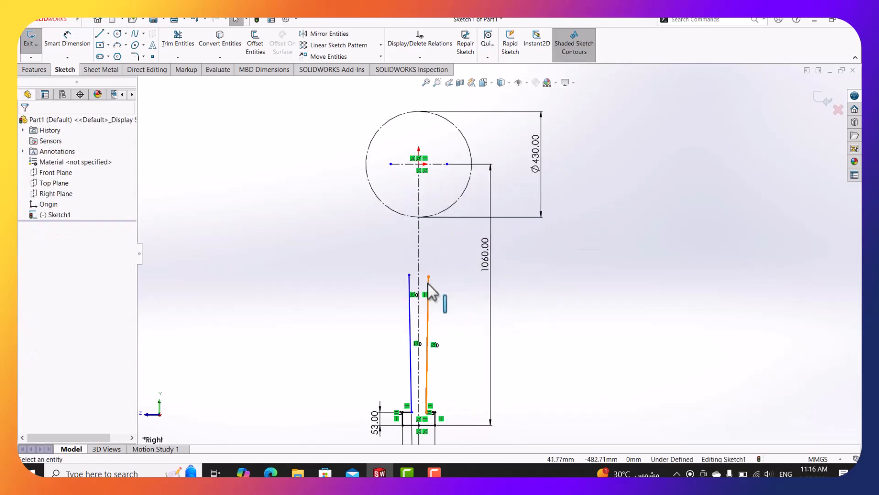
pyautogui.click(428, 278)
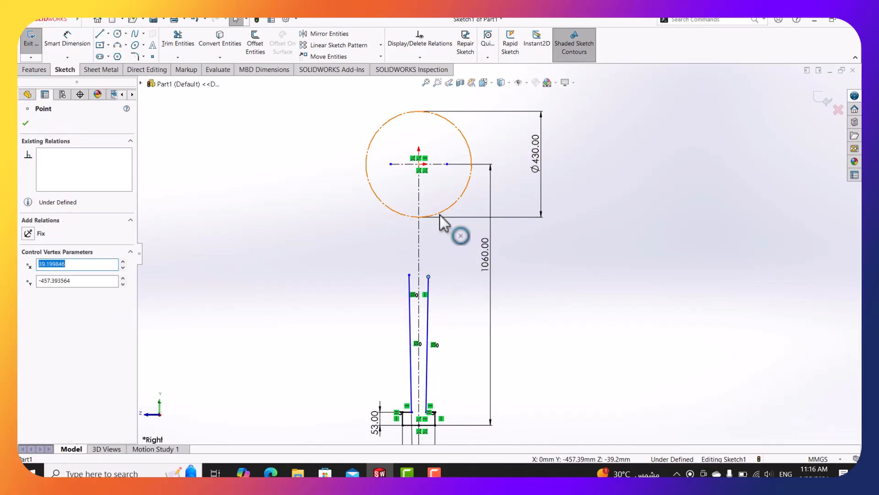
pyautogui.keyDown('ctrl'); pyautogui.click(440, 214); pyautogui.keyUp('ctrl')
pyautogui.click(46, 293)
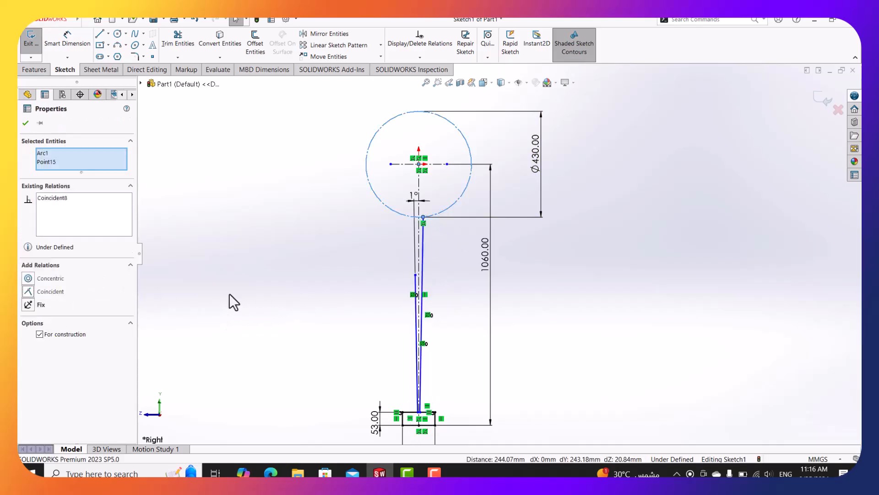
pyautogui.scroll(-1, 385, 337)
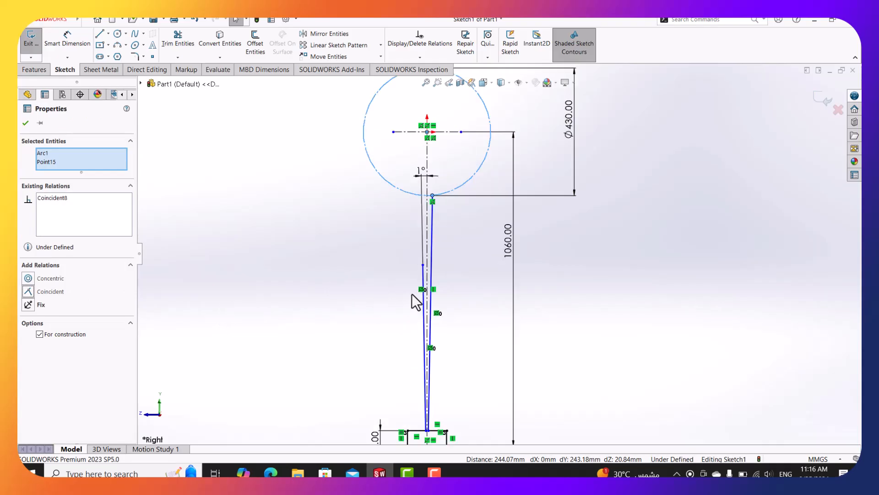
pyautogui.press('Escape')
pyautogui.moveTo(424, 265); pyautogui.dragTo(412, 194)
pyautogui.click(351, 239)
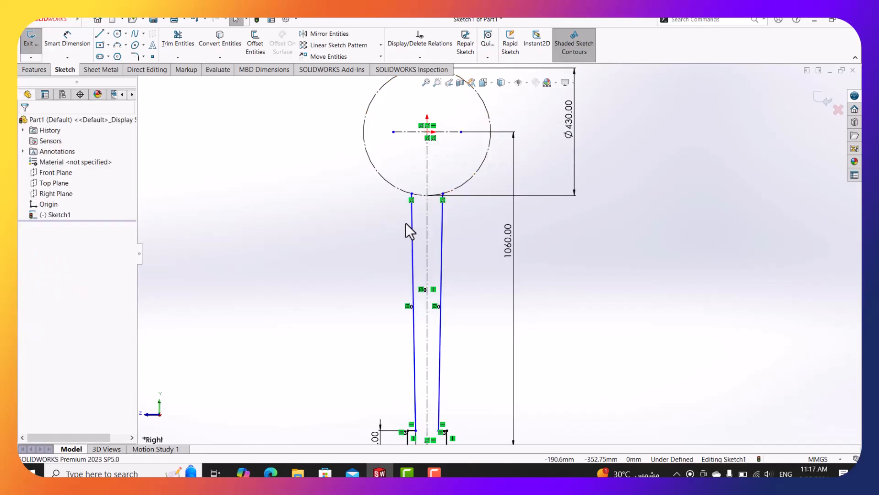
# Dimension the distance between the two neck lines' top endpoints to 70 mm.
pyautogui.click(62, 36)
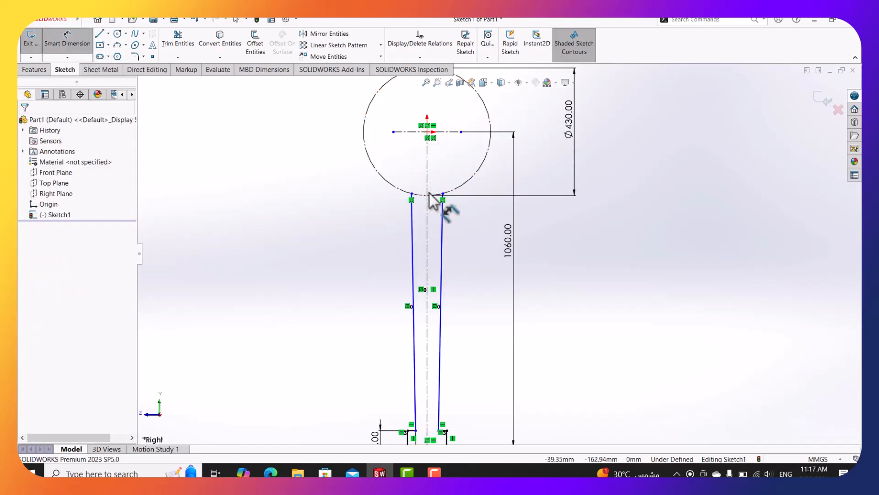
pyautogui.scroll(-3, 430, 193)
pyautogui.click(463, 206)
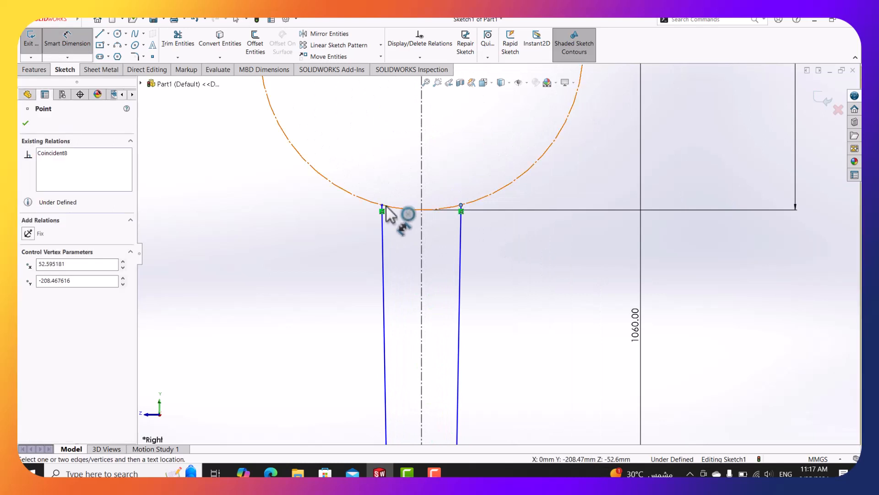
pyautogui.click(386, 206)
pyautogui.press('Escape')
pyautogui.click(383, 206)
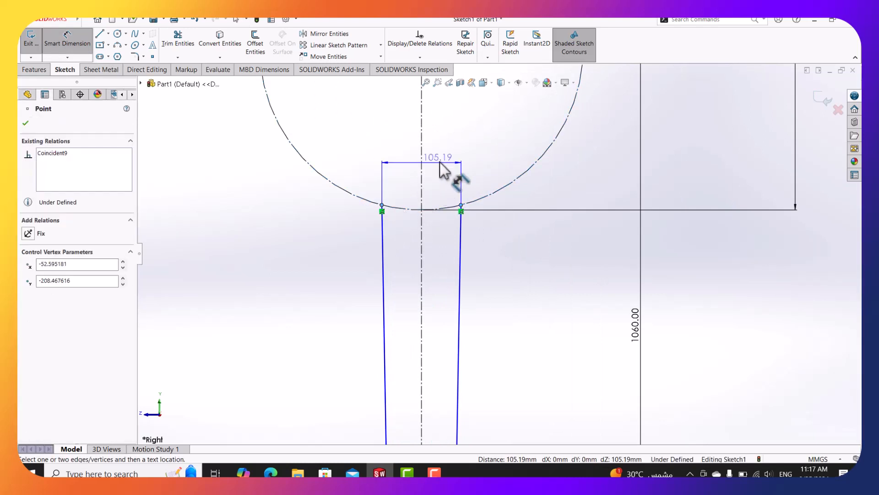
pyautogui.click(439, 160)
pyautogui.write('70')
pyautogui.press('Return')
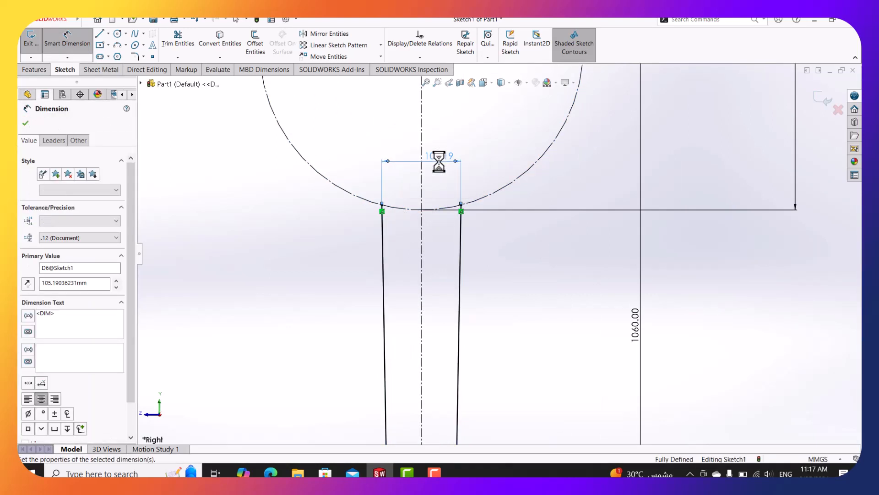
pyautogui.scroll(3, 448, 203)
pyautogui.scroll(4, 445, 196)
pyautogui.scroll(-4, 467, 297)
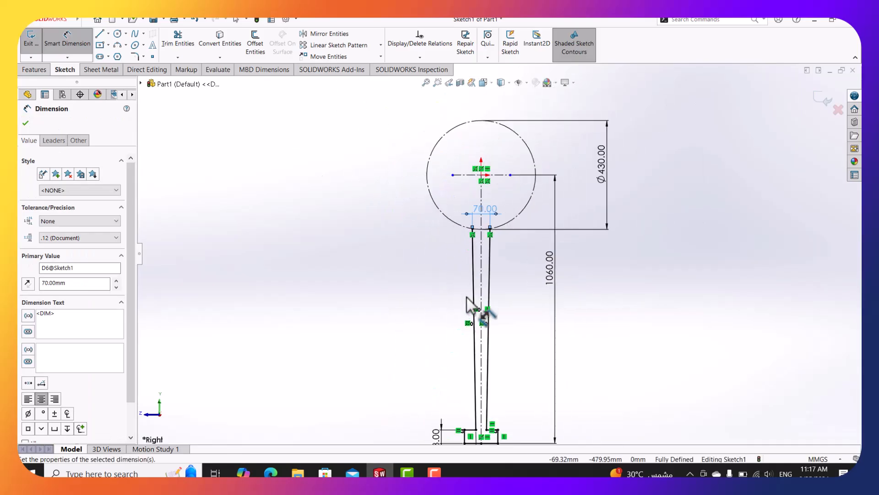
pyautogui.scroll(3, 507, 350)
pyautogui.scroll(-2, 508, 349)
pyautogui.press('Escape')
pyautogui.scroll(2, 518, 291)
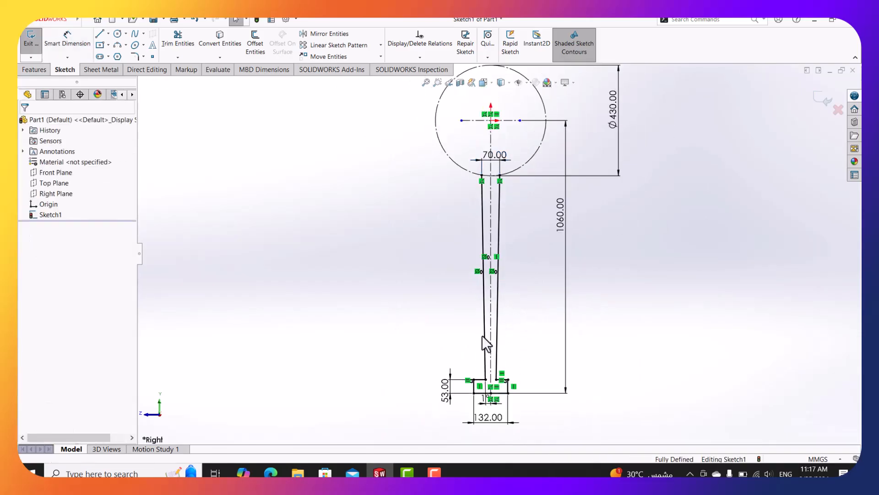
# Draw two extension lines upward from the right and left circle-neck junctions.
pyautogui.click(99, 33)
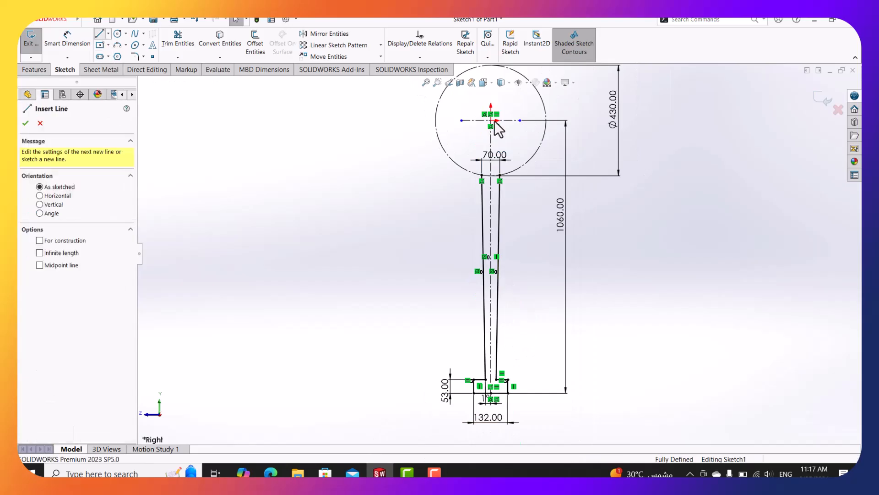
pyautogui.scroll(-4, 496, 133)
pyautogui.scroll(4, 539, 245)
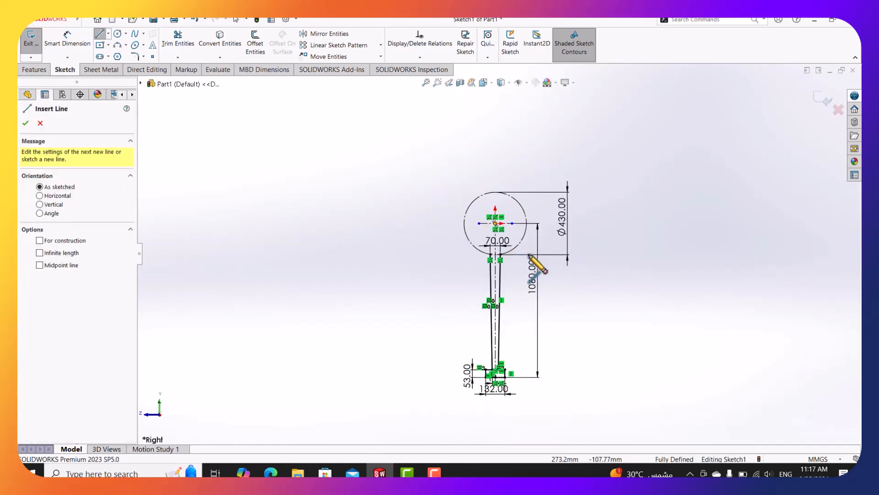
pyautogui.scroll(-4, 514, 344)
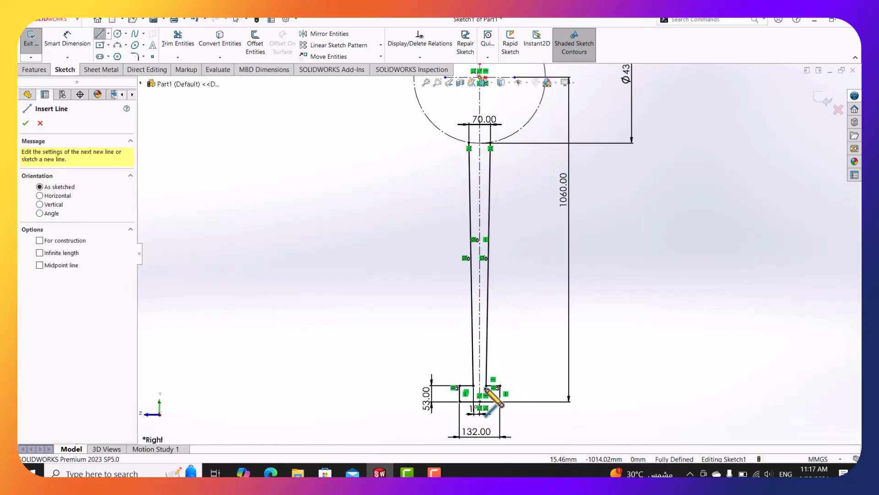
pyautogui.scroll(2, 510, 242)
pyautogui.scroll(-5, 508, 206)
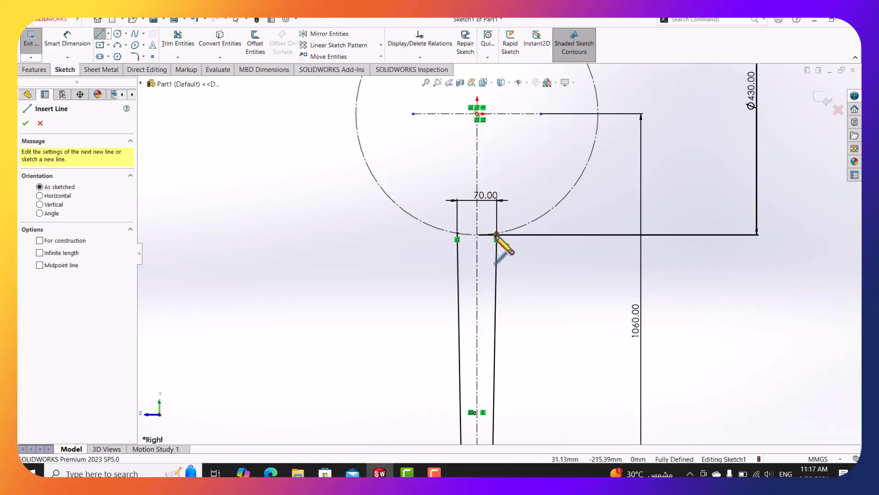
pyautogui.click(496, 235)
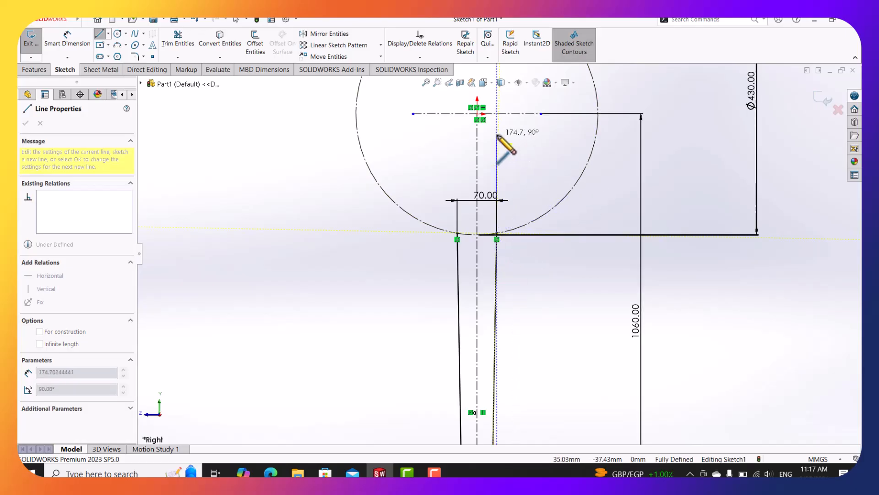
pyautogui.click(508, 146)
pyautogui.press('Escape')
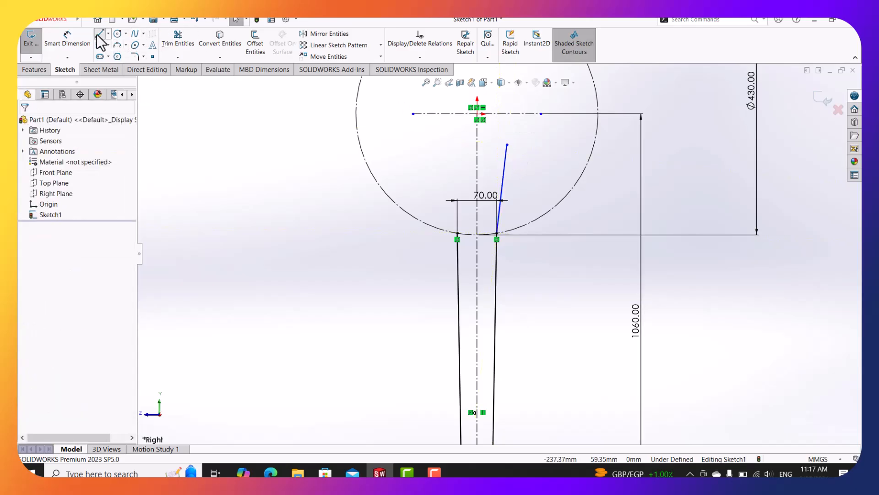
pyautogui.click(100, 34)
pyautogui.click(457, 235)
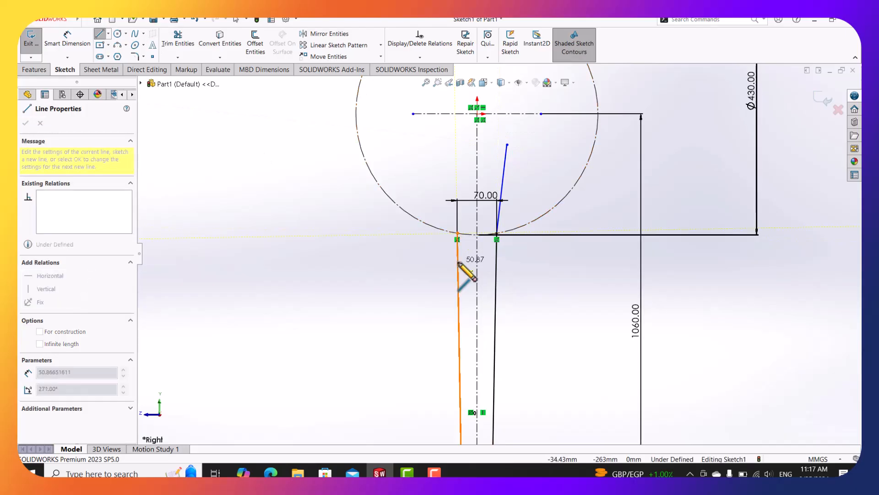
pyautogui.click(444, 157)
pyautogui.press('Escape')
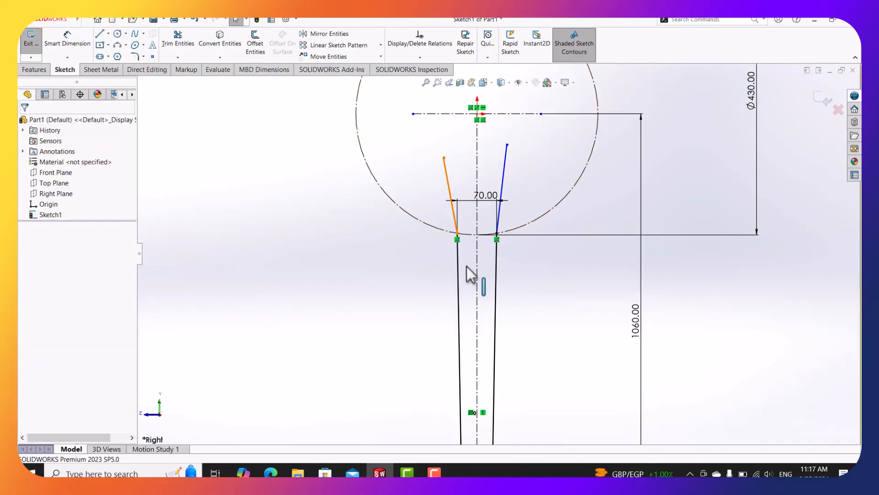
# Make each extension line collinear with the lower neck line on its side.
pyautogui.click(450, 192)
pyautogui.keyDown('ctrl'); pyautogui.click(459, 272); pyautogui.keyUp('ctrl')
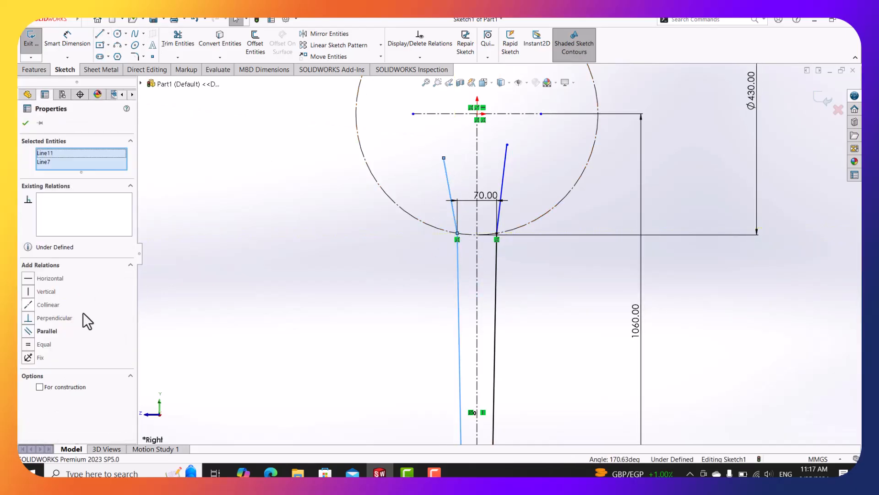
pyautogui.click(45, 304)
pyautogui.press('Escape')
pyautogui.click(503, 183)
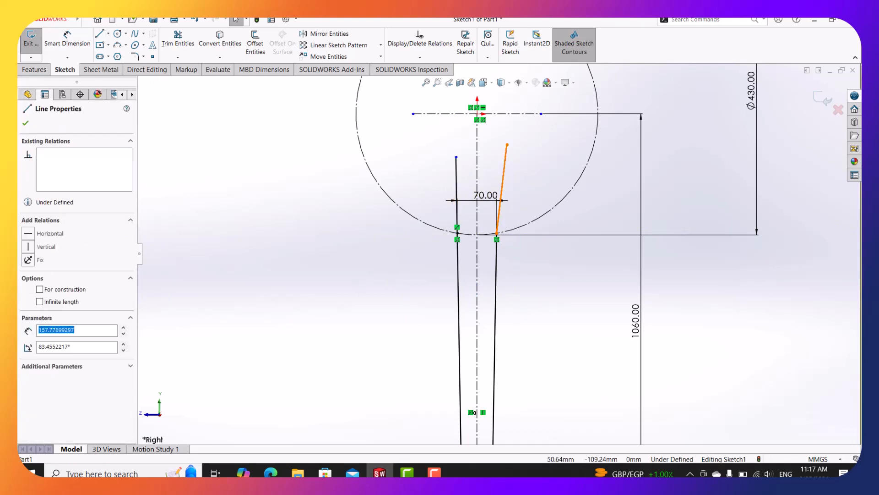
pyautogui.keyDown('ctrl'); pyautogui.click(492, 281); pyautogui.keyUp('ctrl')
pyautogui.click(48, 305)
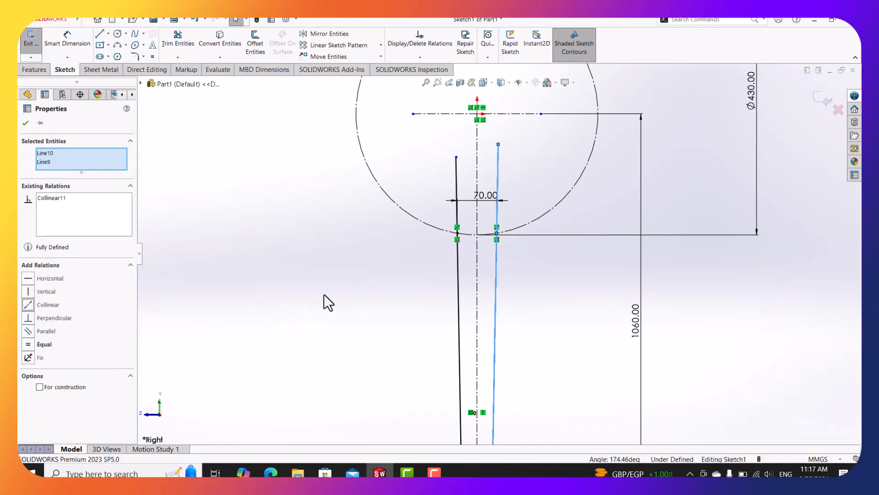
pyautogui.press('Escape')
# Snap the tops of both extension lines onto the circle's horizontal centreline.
pyautogui.scroll(-4, 502, 134)
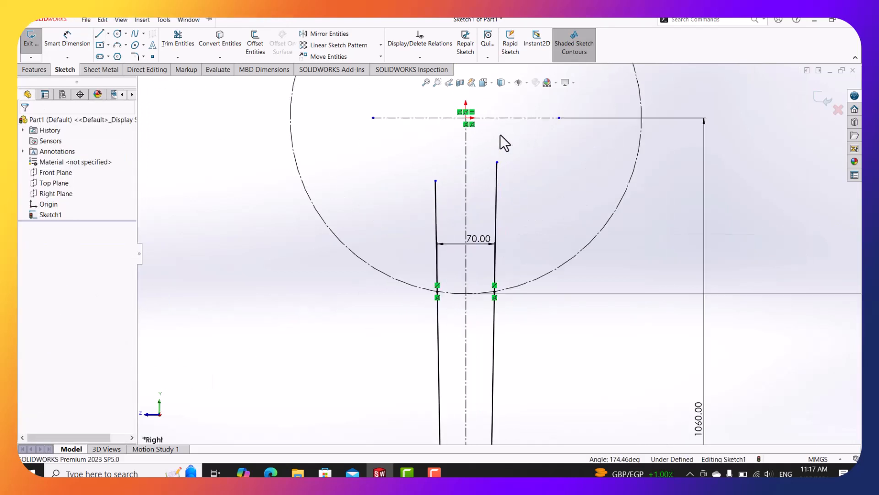
pyautogui.click(500, 158)
pyautogui.moveTo(502, 153); pyautogui.dragTo(504, 108)
pyautogui.moveTo(410, 197); pyautogui.dragTo(418, 106)
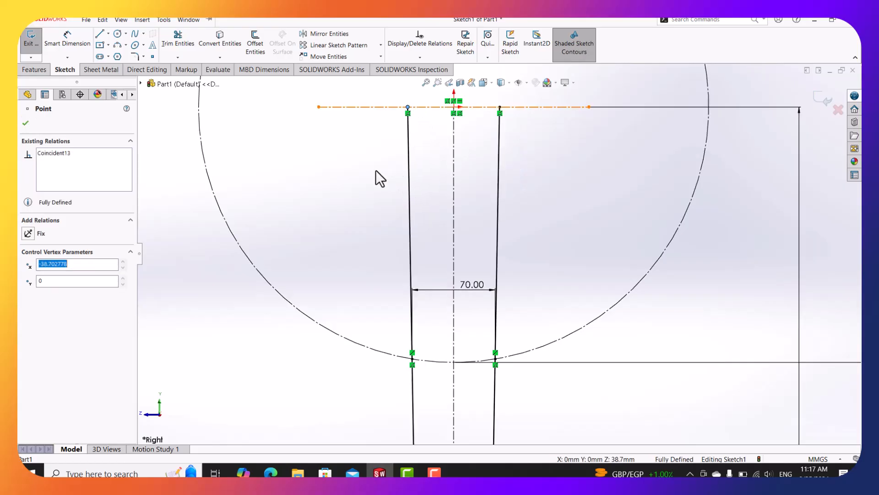
pyautogui.press('Escape')
# Draw a top line joining both extension lines to close the profile.
pyautogui.press('l')
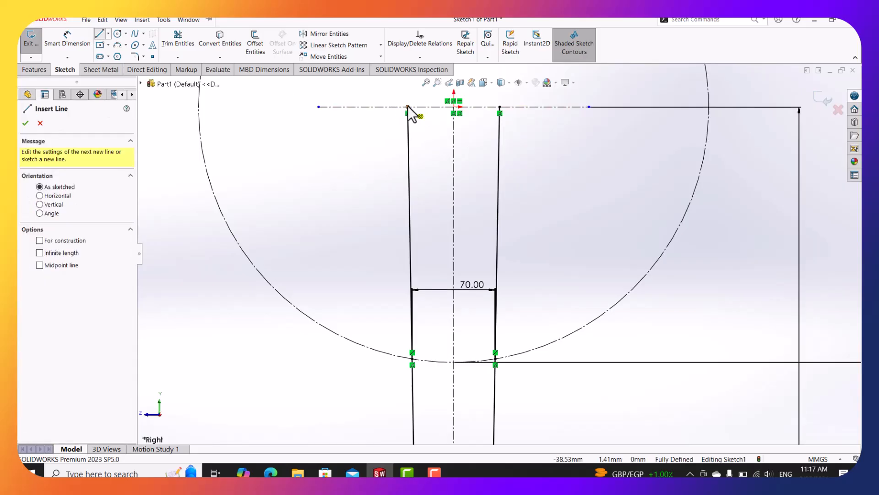
pyautogui.click(408, 106)
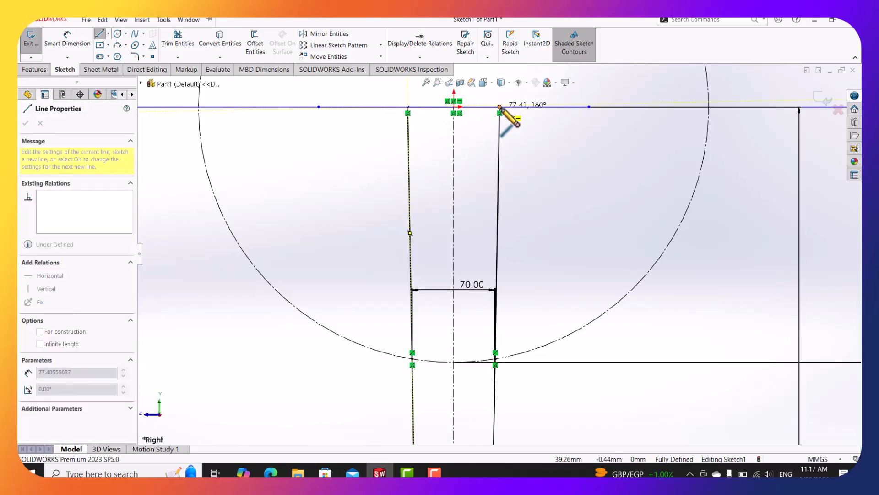
pyautogui.click(500, 107)
pyautogui.press('Escape')
pyautogui.press('f')
pyautogui.scroll(3, 526, 329)
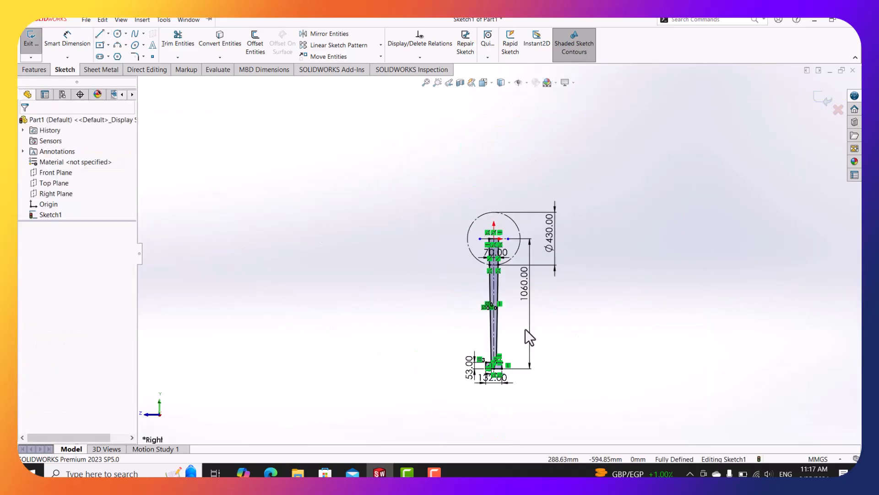
pyautogui.scroll(-5, 489, 341)
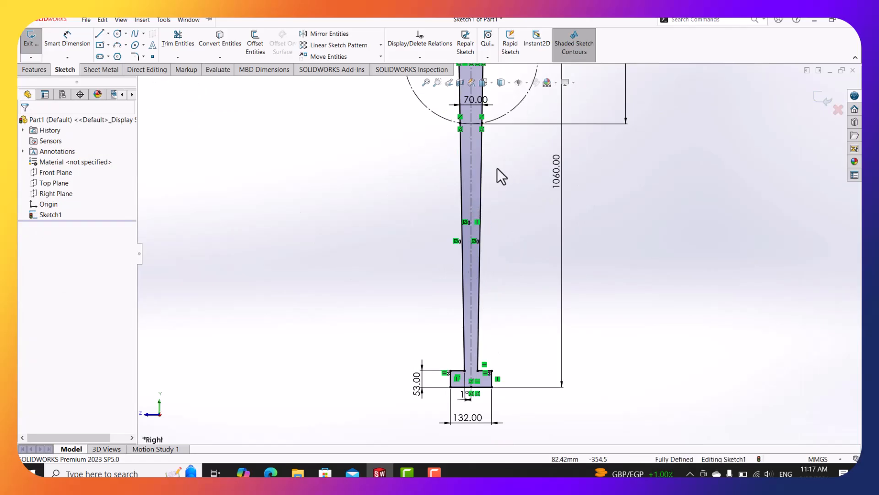
pyautogui.scroll(4, 502, 176)
pyautogui.scroll(-5, 504, 163)
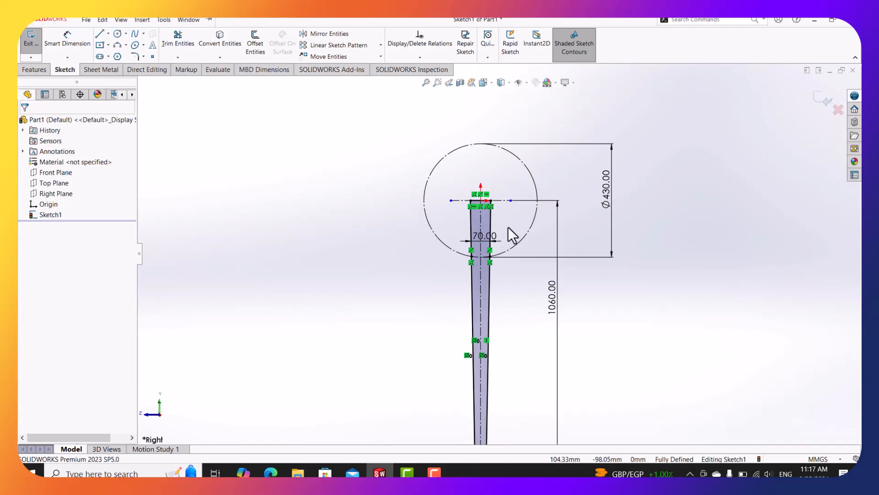
pyautogui.scroll(3, 513, 236)
# Revolve the closed profile about the centreline to create the solid disc Revolve1.
pyautogui.click(35, 70)
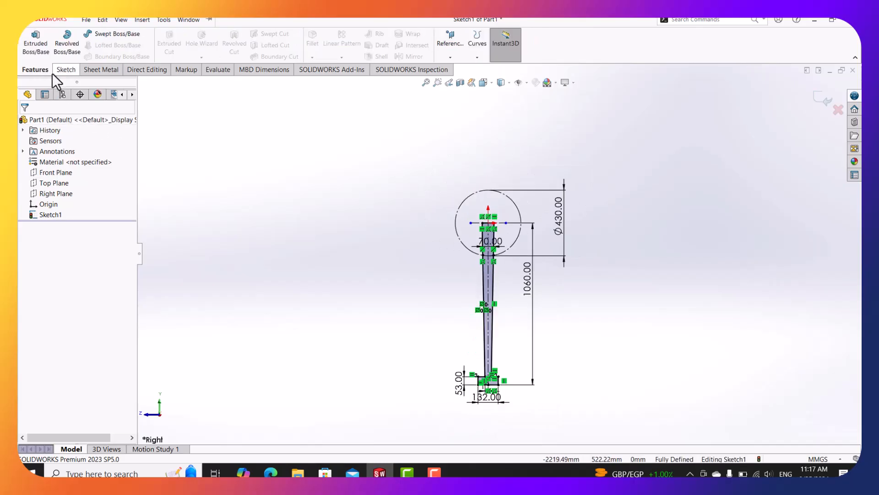
pyautogui.click(66, 46)
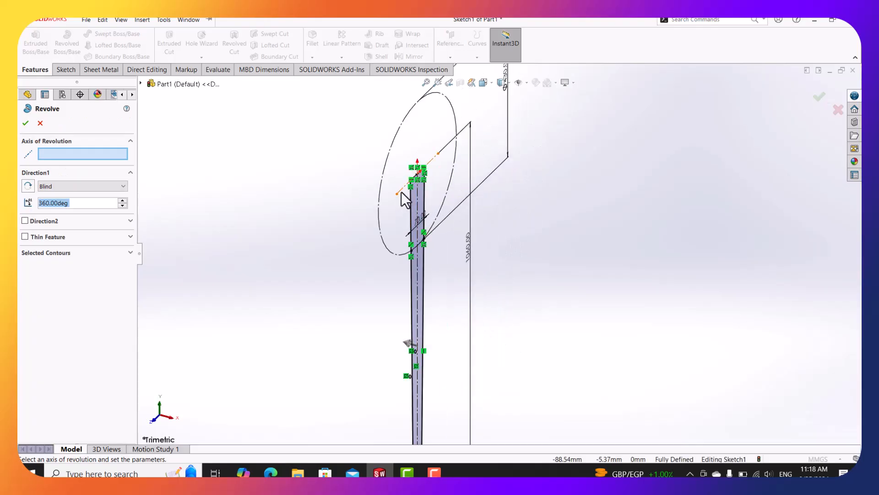
pyautogui.click(401, 192)
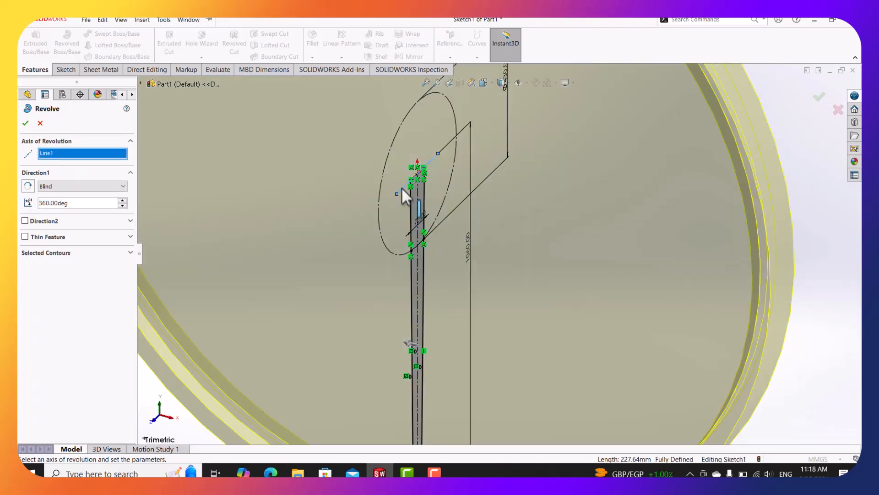
pyautogui.scroll(5, 412, 194)
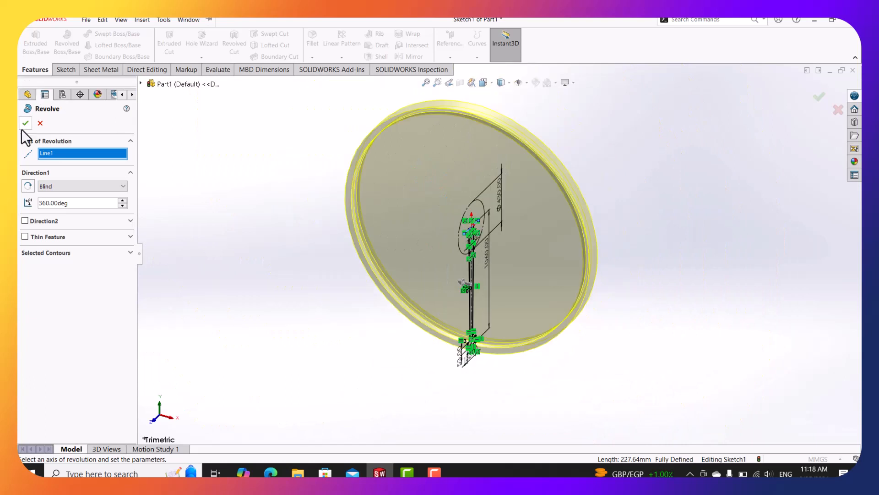
pyautogui.click(26, 127)
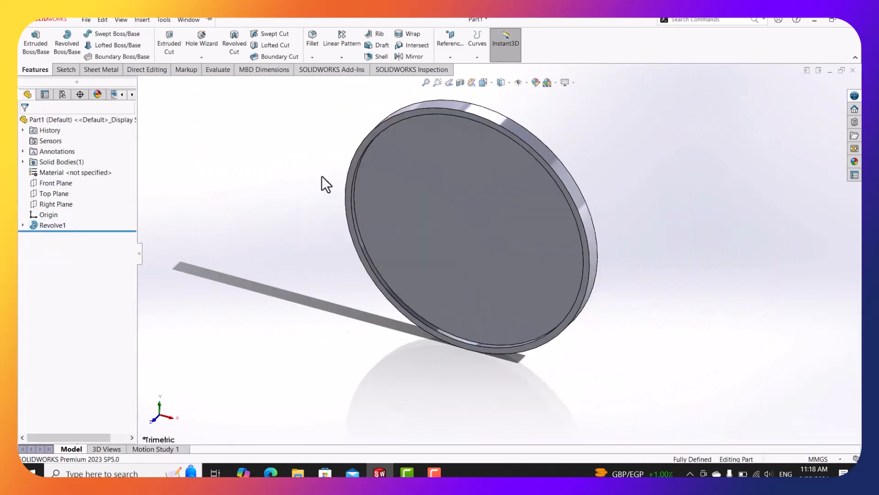
# Orbit the model to inspect the revolved disc edge-on and from another angle.
pyautogui.moveTo(484, 218); pyautogui.dragTo(427, 194, button='middle')
pyautogui.scroll(-3, 426, 240)
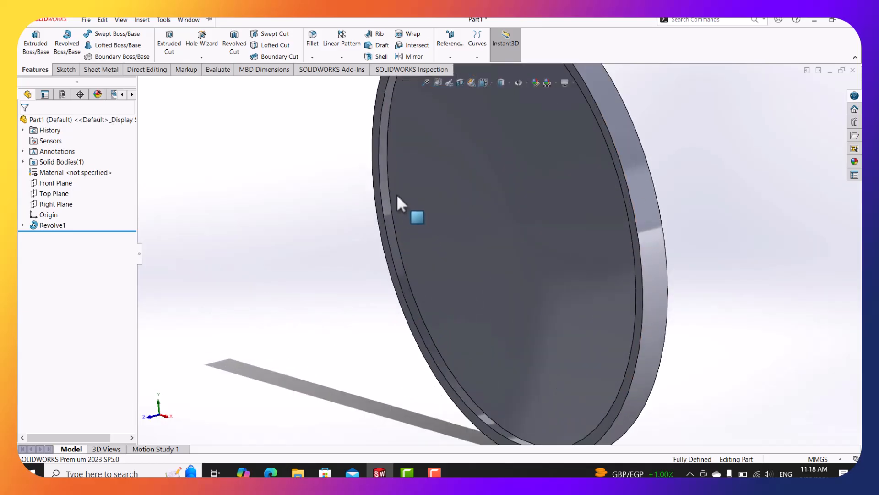
pyautogui.scroll(3, 458, 197)
pyautogui.scroll(3, 503, 258)
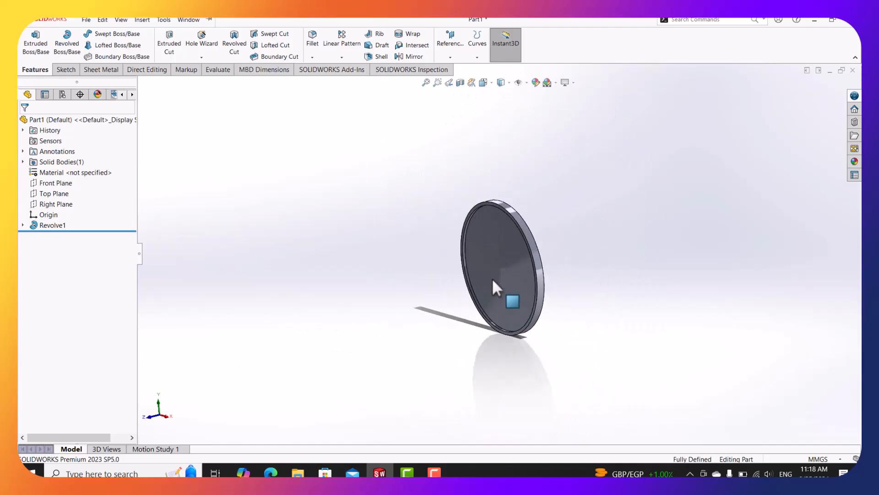
pyautogui.moveTo(488, 251); pyautogui.dragTo(555, 298, button='middle')
# Bring up the damper drawing PDF and pan to sections A-A, B-B and D-D.
pyautogui.click(271, 473)
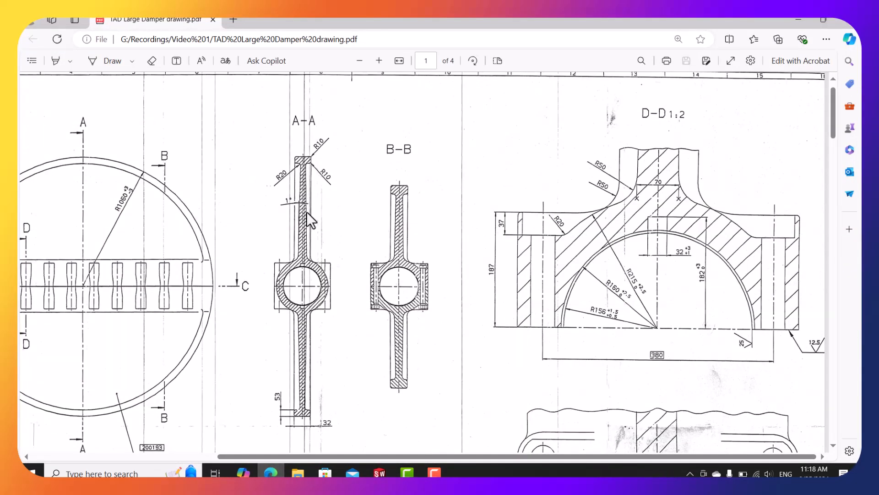
pyautogui.keyDown('ctrl'); pyautogui.scroll(-3, 306, 211); pyautogui.keyUp('ctrl')
pyautogui.keyDown('ctrl'); pyautogui.scroll(2, 417, 177); pyautogui.keyUp('ctrl')
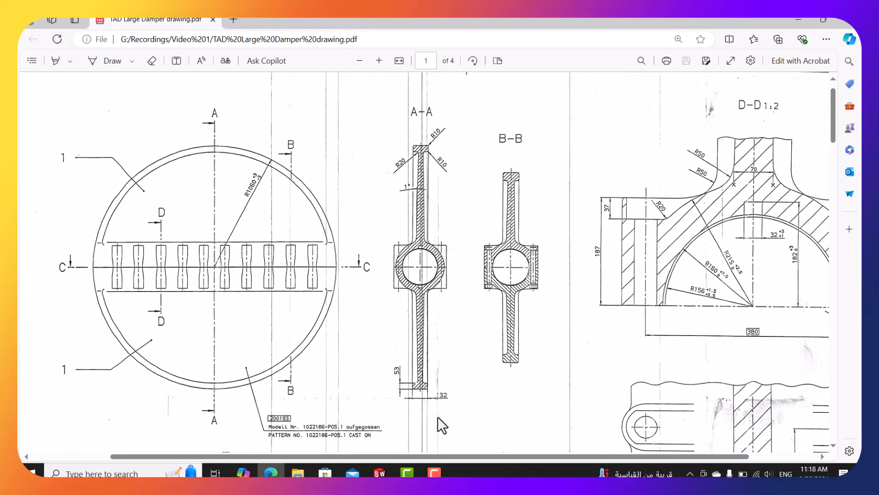
pyautogui.moveTo(458, 456)
pyautogui.mouseDown()
pyautogui.moveTo(529, 459)
pyautogui.moveTo(521, 459)
pyautogui.mouseUp()
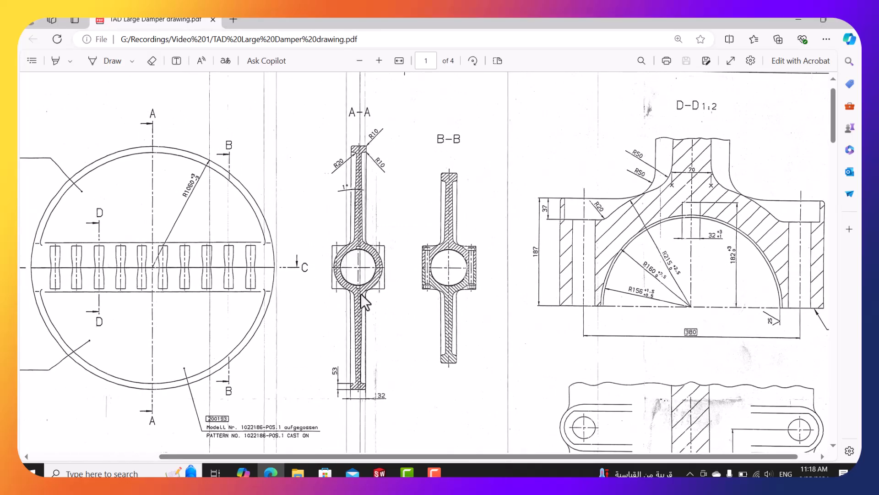
pyautogui.moveTo(526, 458); pyautogui.dragTo(544, 458)
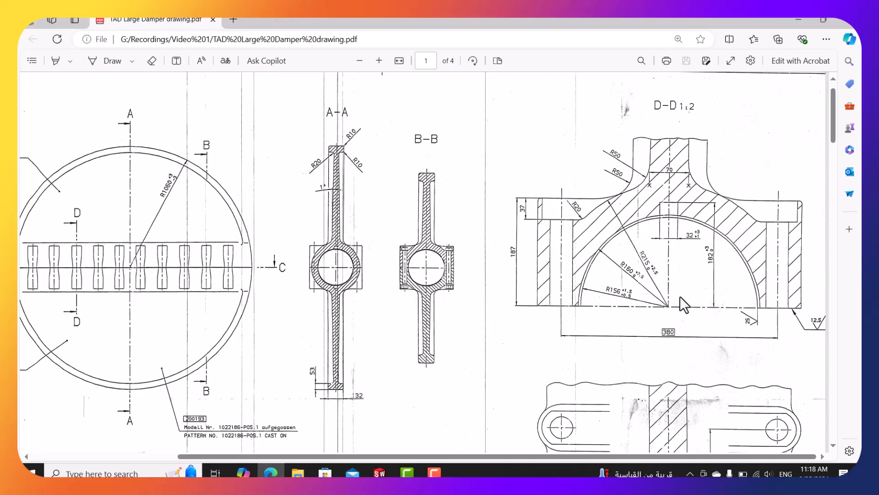
# Start a sketch on the Right Plane and draw a circle centred on the origin.
pyautogui.click(801, 20)
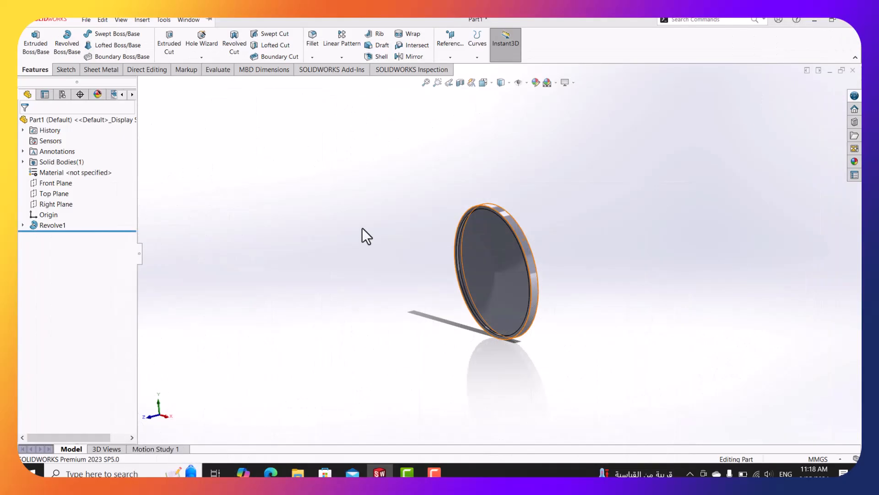
pyautogui.rightClick(59, 208)
pyautogui.click(62, 193)
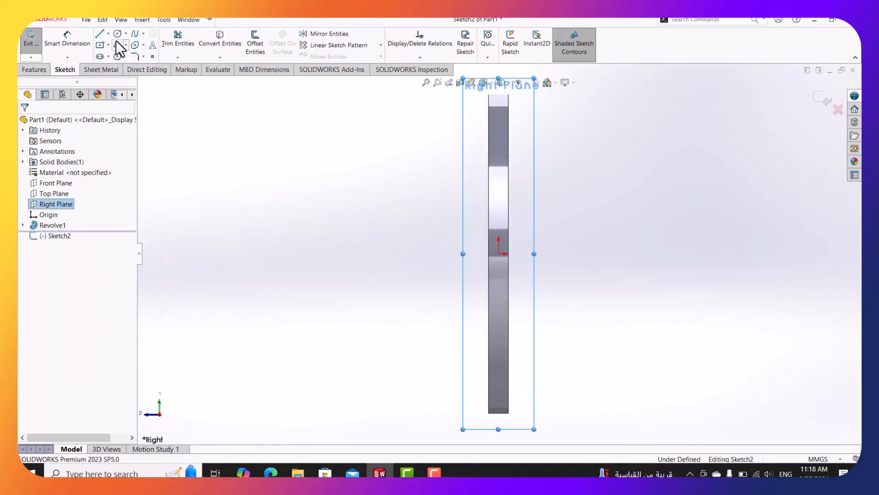
pyautogui.click(498, 254)
pyautogui.click(542, 254)
# Dimension the circle's diameter to 430, then bring the drawing PDF back up.
pyautogui.click(65, 42)
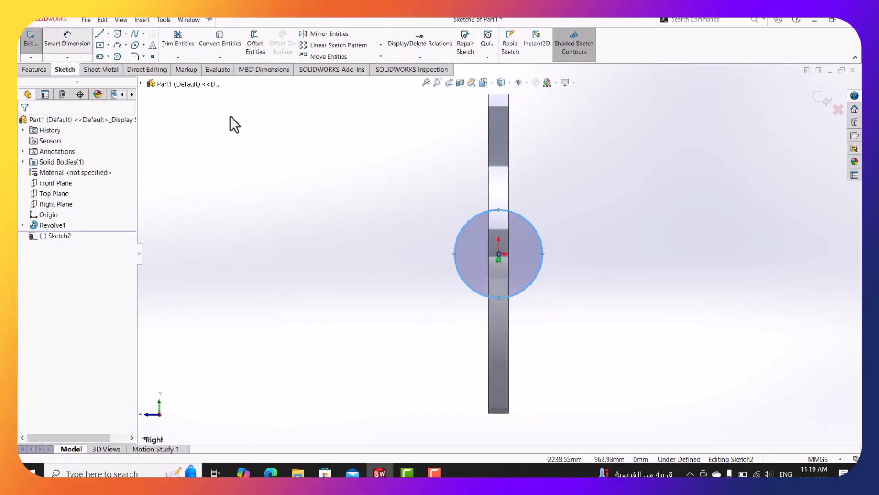
pyautogui.click(545, 242)
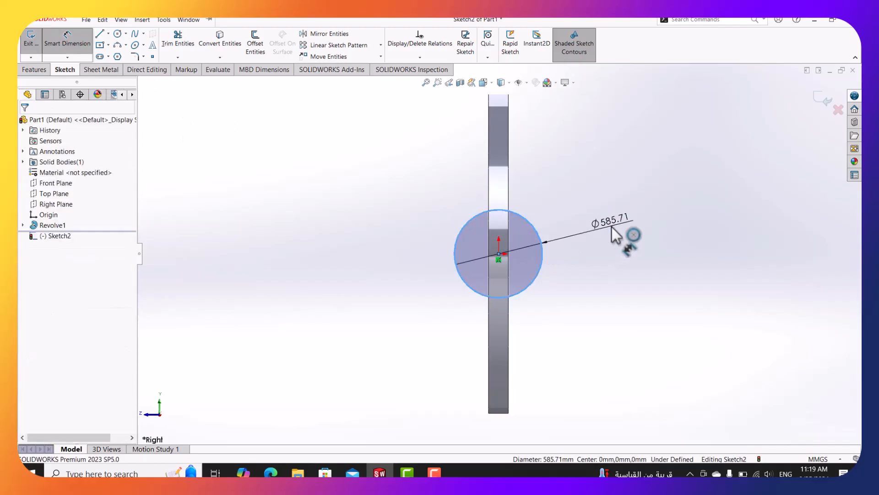
pyautogui.click(616, 235)
pyautogui.write('430')
pyautogui.press('Return')
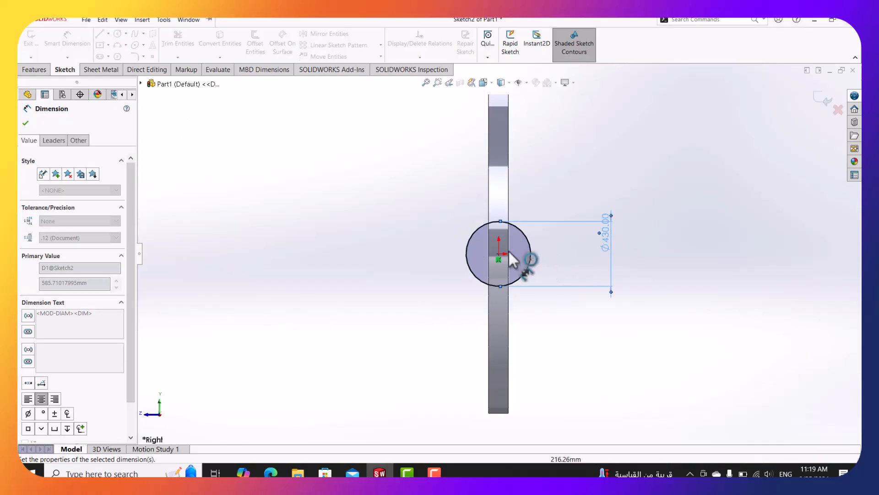
pyautogui.press('Escape')
pyautogui.click(34, 69)
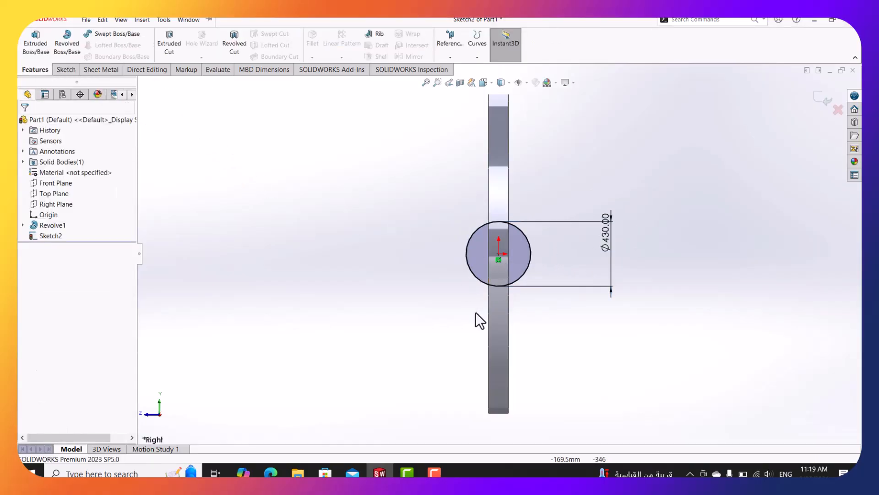
pyautogui.click(430, 469)
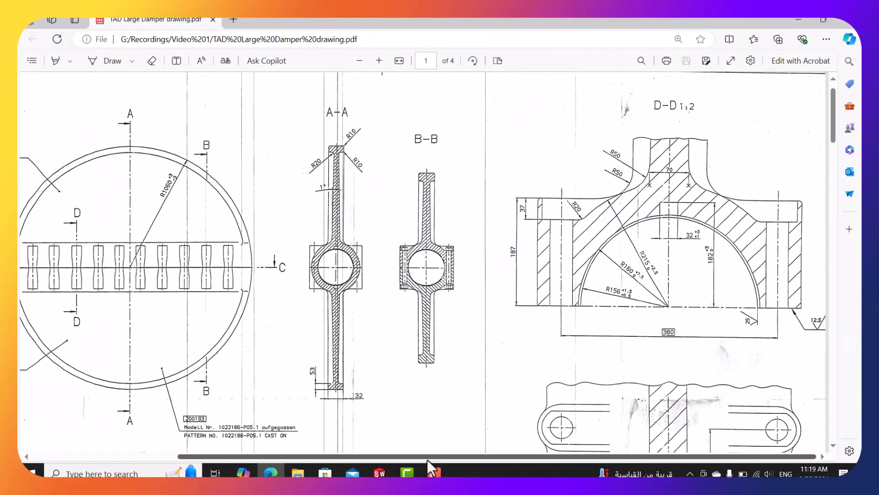
# Pan the PDF back to the full disc view, then minimize Edge.
pyautogui.moveTo(441, 456); pyautogui.dragTo(352, 456)
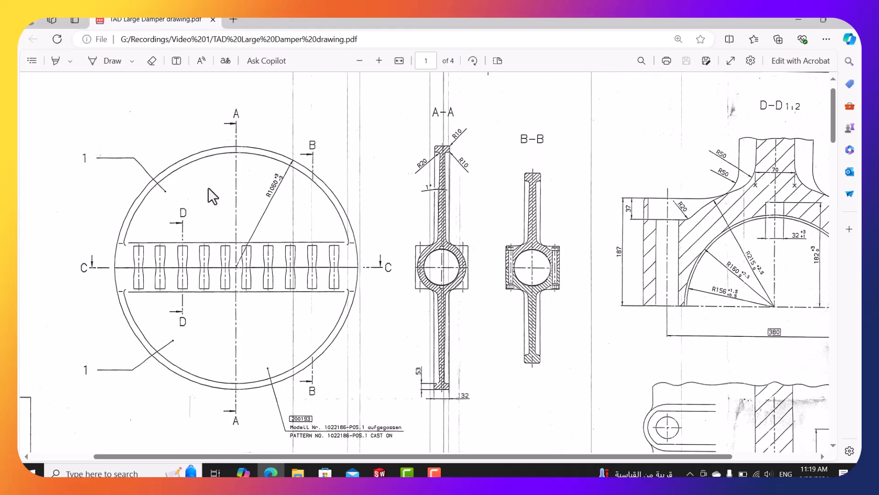
pyautogui.click(798, 19)
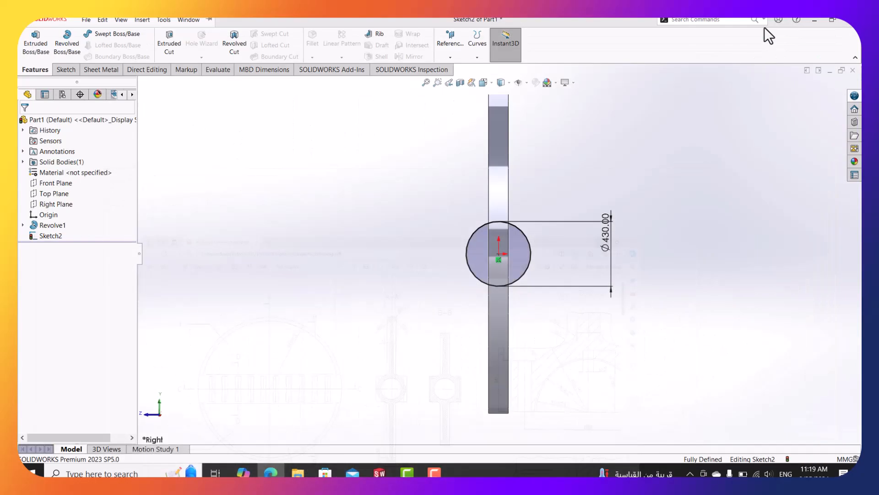
# Extrude the Ø430 circle with Direction 1 Up To Surface on the disc's rim face.
pyautogui.click(35, 46)
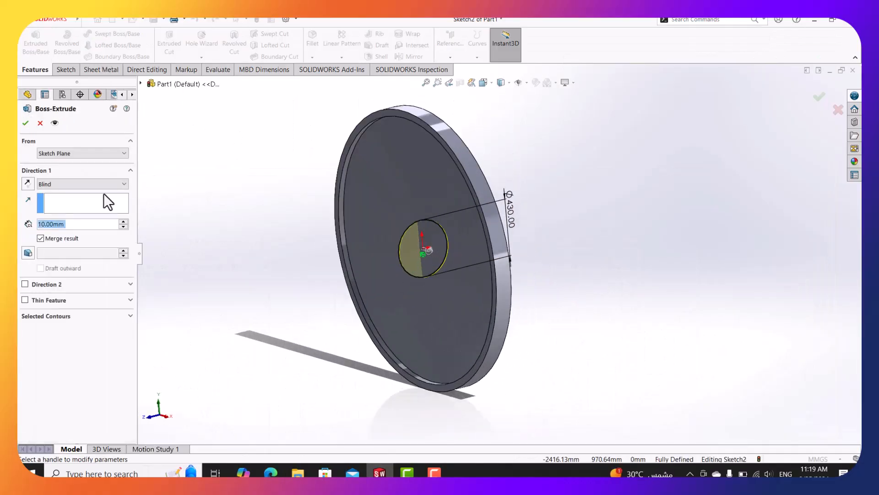
pyautogui.click(96, 184)
pyautogui.click(75, 216)
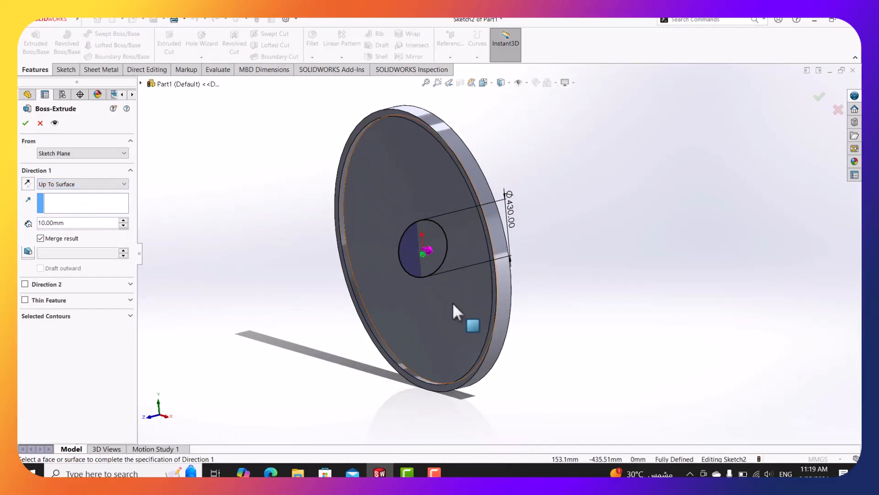
pyautogui.click(507, 277)
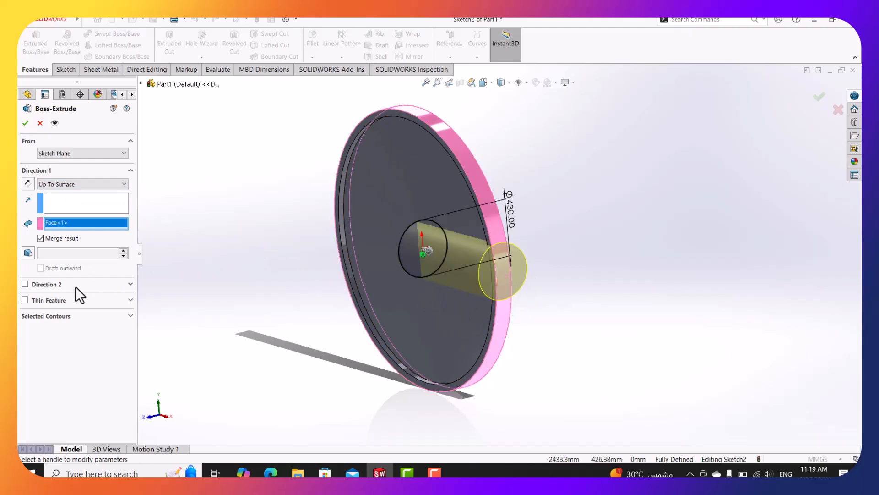
# Add Direction 2 Up To Surface on the opposite rim face and accept Boss-Extrude1.
pyautogui.click(25, 284)
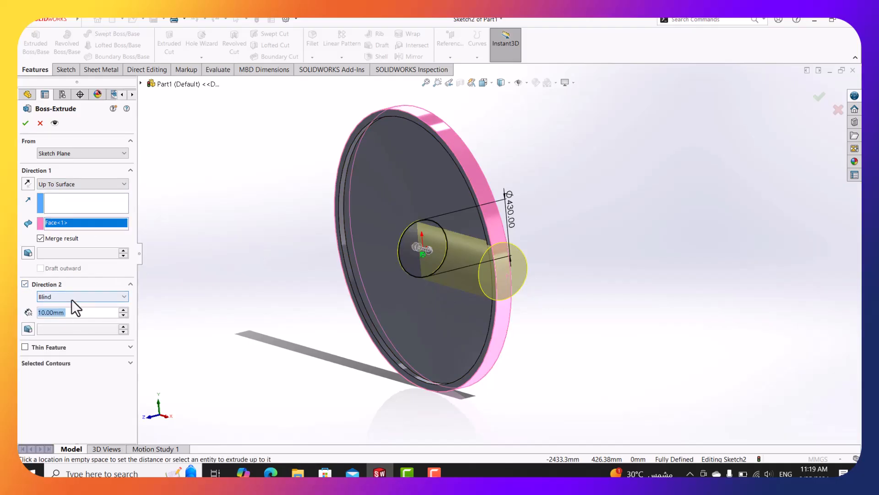
pyautogui.click(71, 299)
pyautogui.click(79, 322)
pyautogui.click(83, 298)
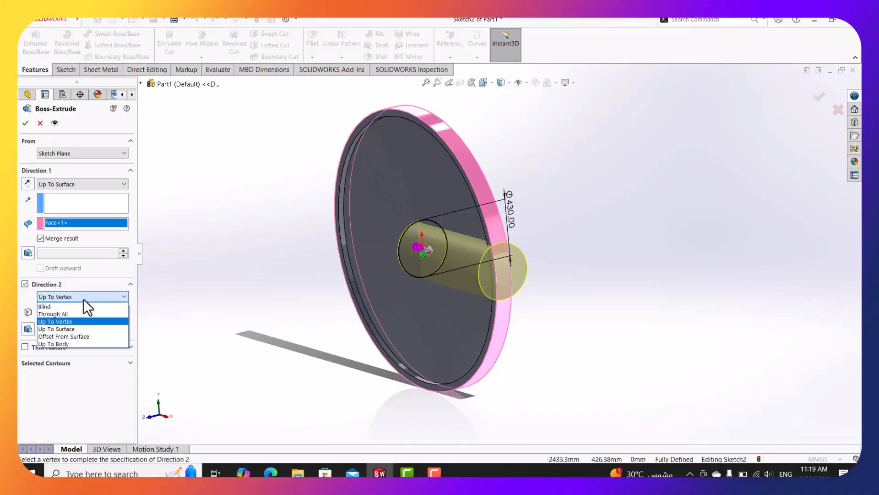
pyautogui.click(76, 328)
pyautogui.moveTo(265, 273); pyautogui.dragTo(326, 287, button='middle')
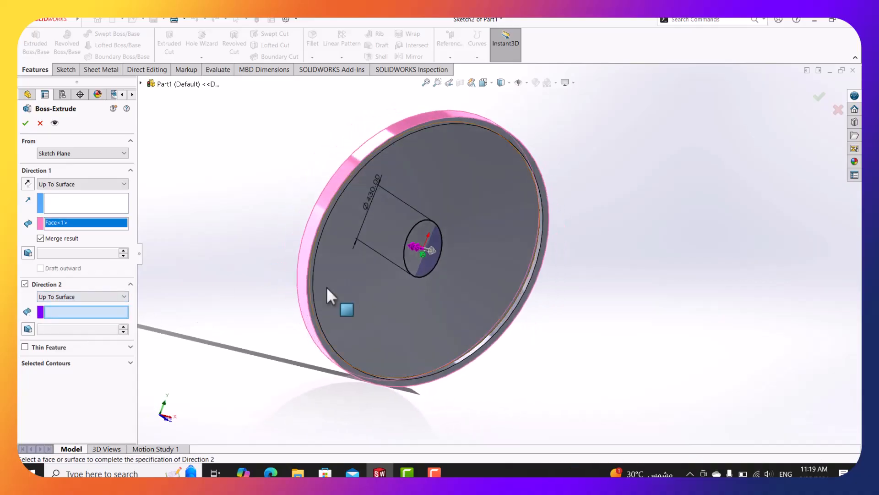
pyautogui.click(310, 237)
pyautogui.moveTo(304, 241); pyautogui.dragTo(254, 231, button='middle')
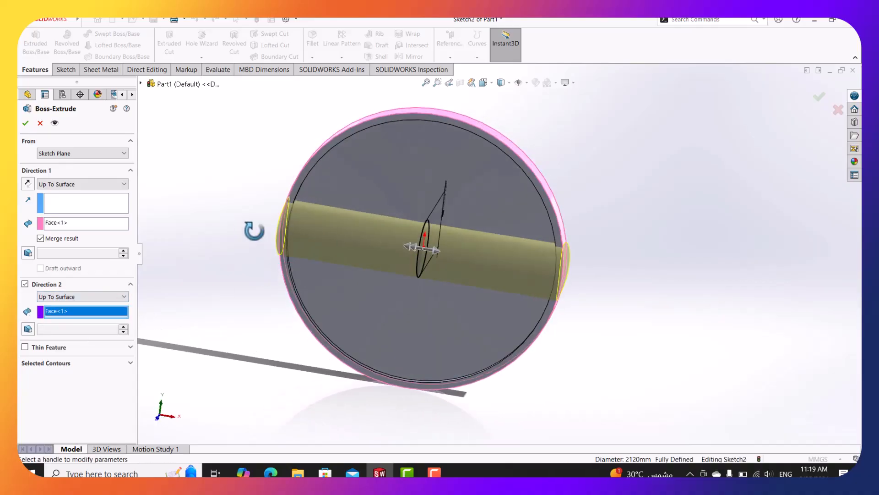
pyautogui.click(25, 123)
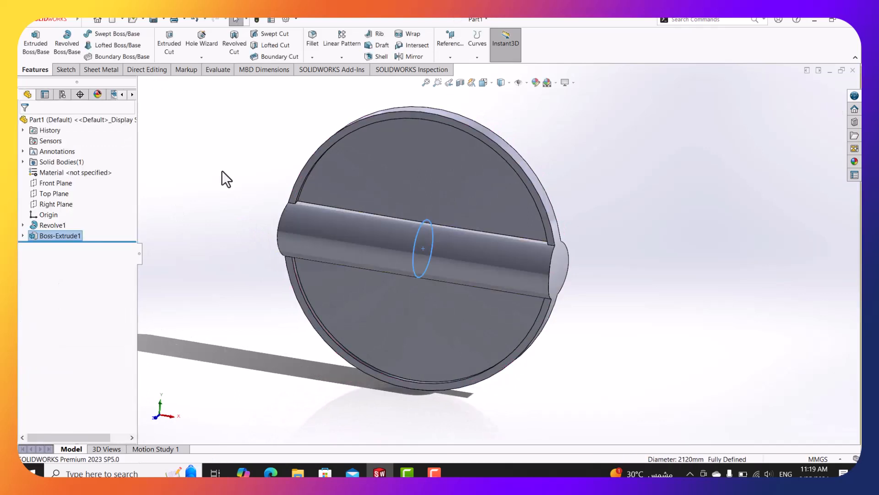
pyautogui.moveTo(337, 229); pyautogui.dragTo(312, 261, button='middle')
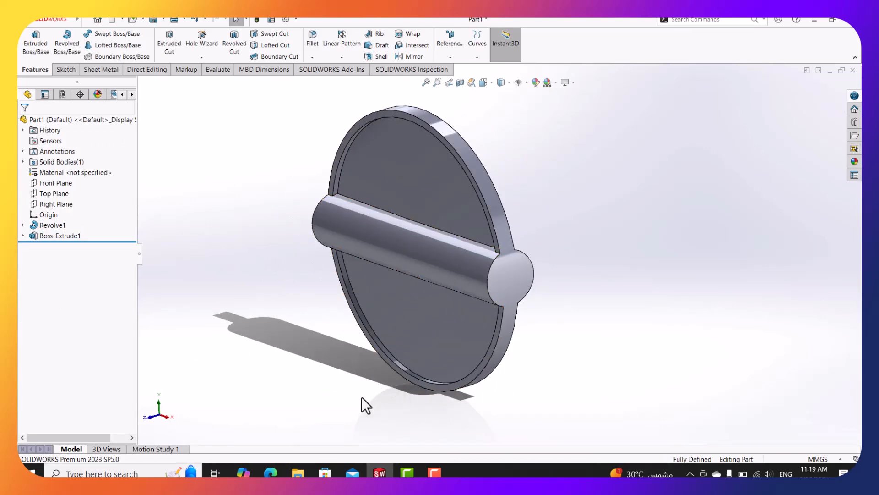
pyautogui.click(271, 472)
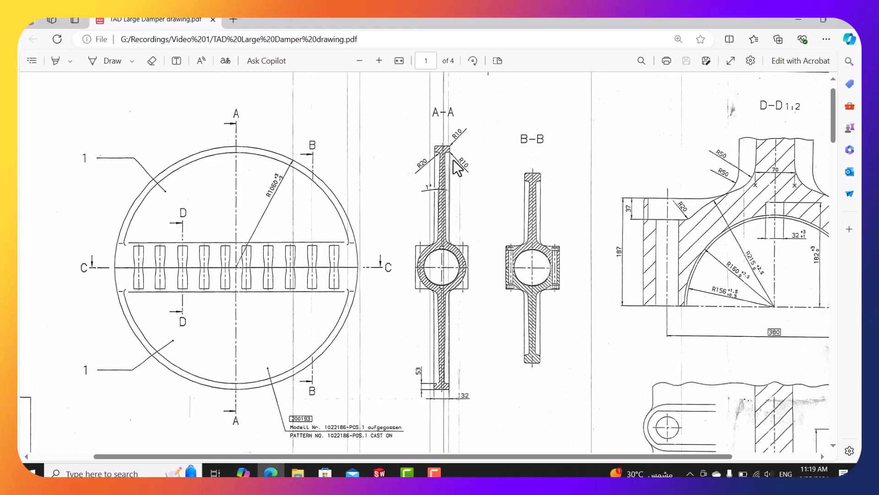
# Pan and zoom the drawing across section C-C and the lug detail's R34, R42, R25 radii.
pyautogui.keyDown('ctrl'); pyautogui.scroll(2, 444, 159); pyautogui.keyUp('ctrl')
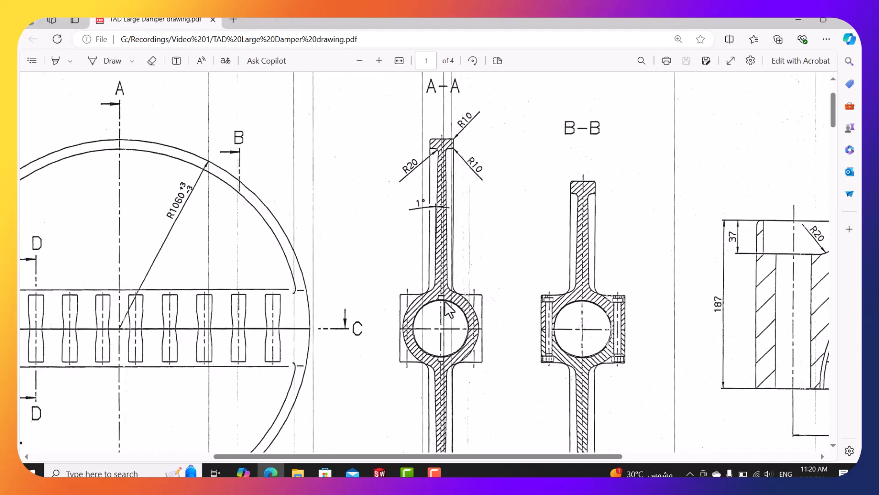
pyautogui.keyDown('ctrl'); pyautogui.scroll(-1, 450, 314); pyautogui.keyUp('ctrl')
pyautogui.moveTo(462, 456); pyautogui.dragTo(519, 456)
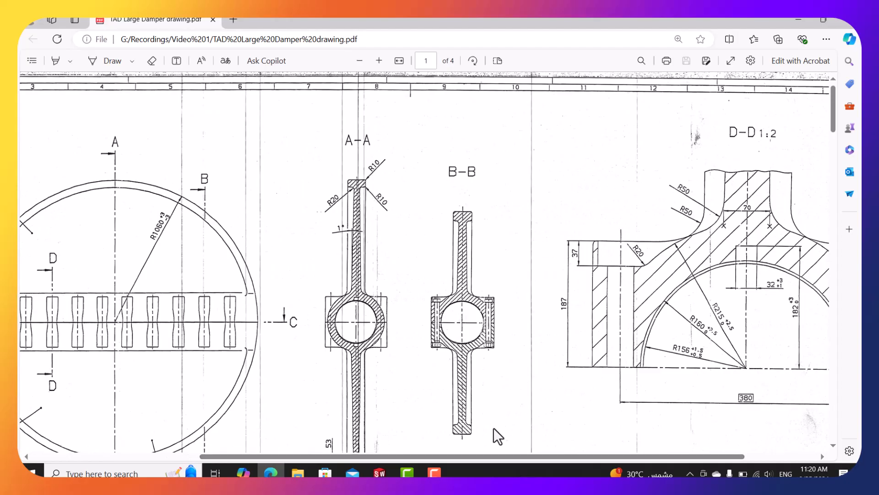
pyautogui.moveTo(499, 457); pyautogui.dragTo(510, 457)
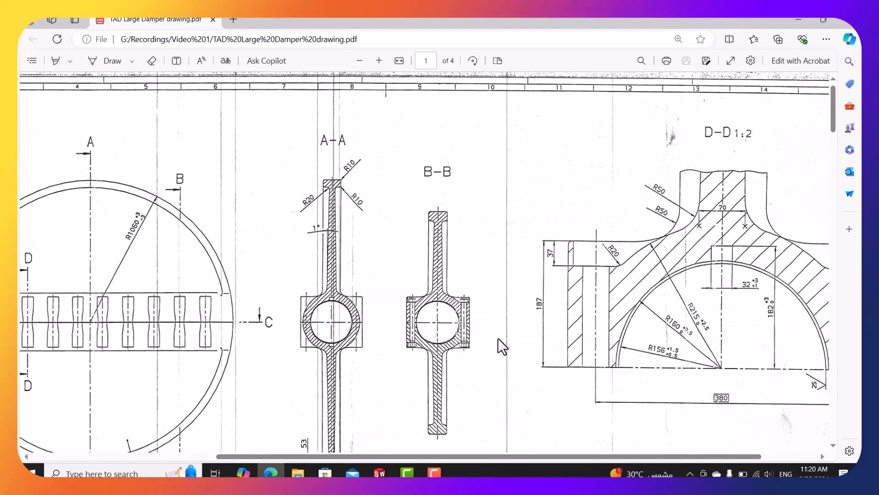
pyautogui.scroll(-3, 419, 377)
pyautogui.keyDown('ctrl'); pyautogui.scroll(-5, 419, 377); pyautogui.keyUp('ctrl')
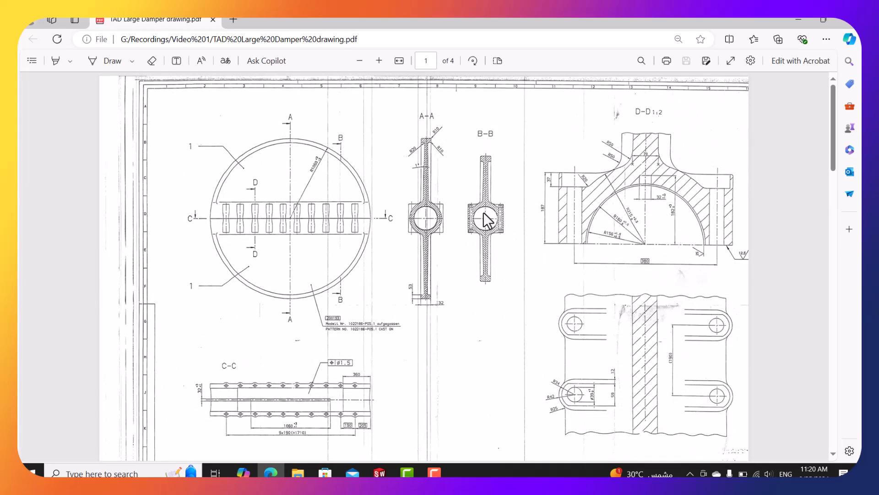
pyautogui.keyDown('ctrl'); pyautogui.scroll(4, 483, 213); pyautogui.keyUp('ctrl')
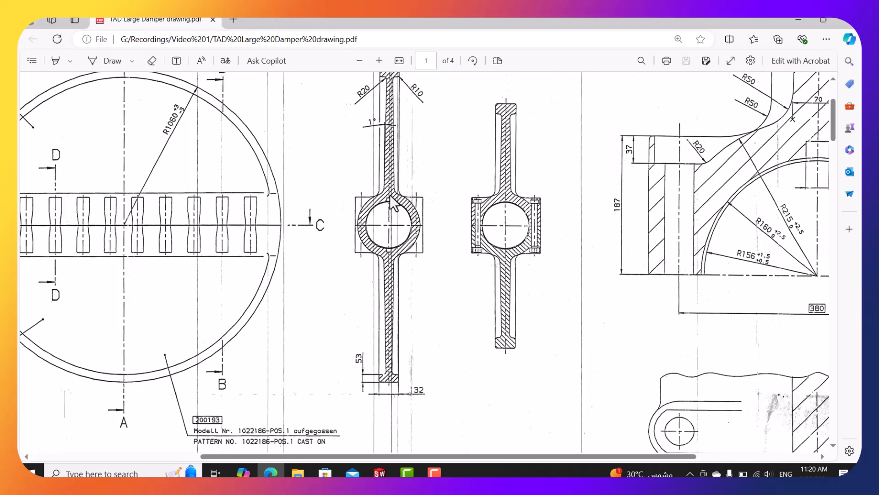
pyautogui.moveTo(472, 456); pyautogui.dragTo(561, 451)
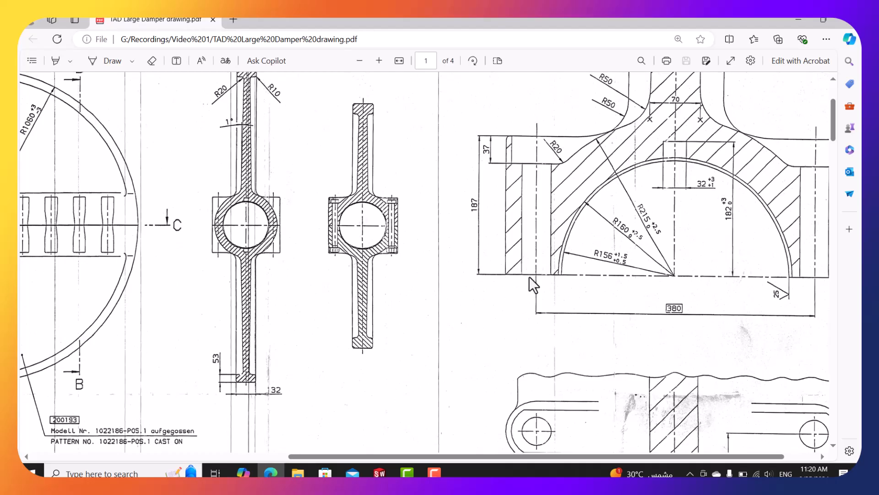
pyautogui.scroll(-5, 537, 413)
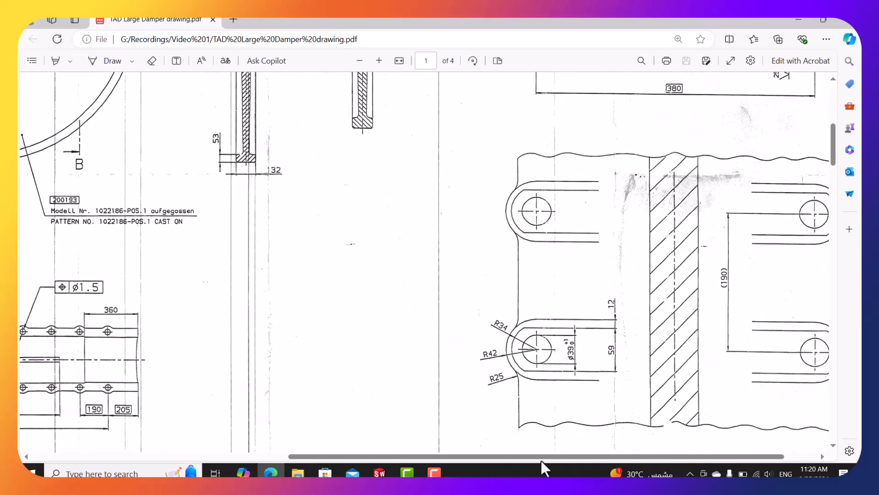
pyautogui.moveTo(567, 457); pyautogui.dragTo(594, 456)
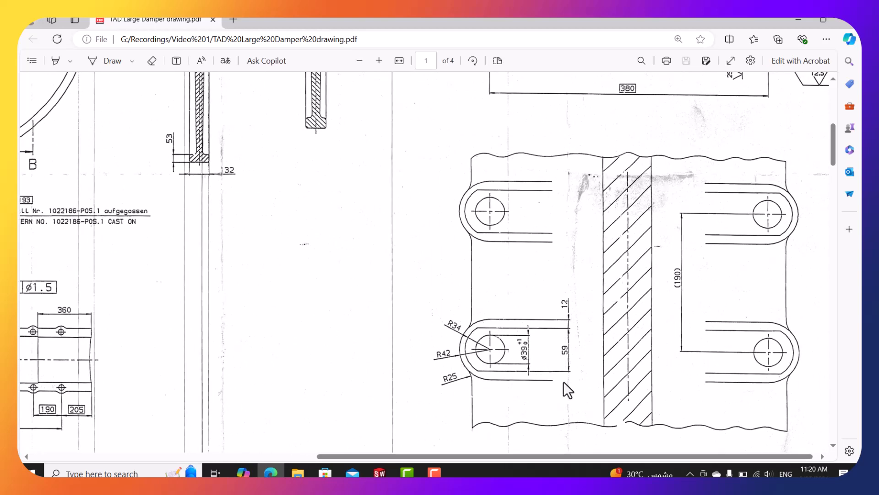
pyautogui.scroll(4, 505, 370)
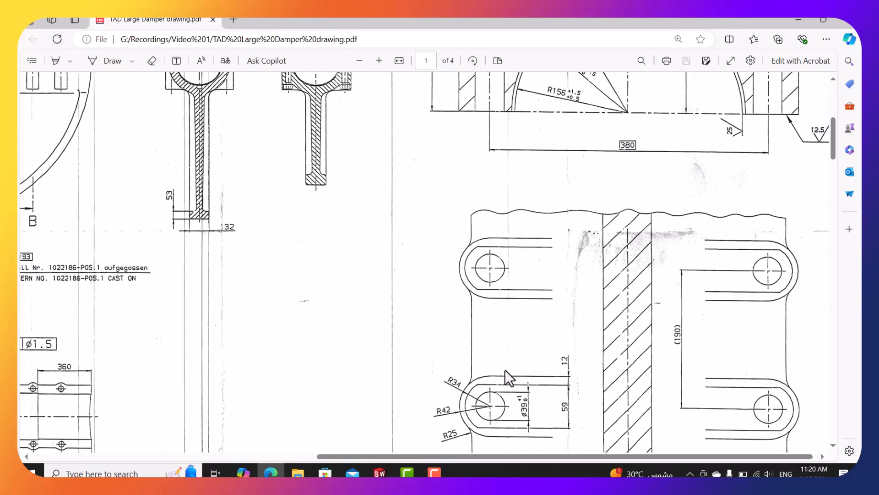
pyautogui.scroll(-5, 469, 286)
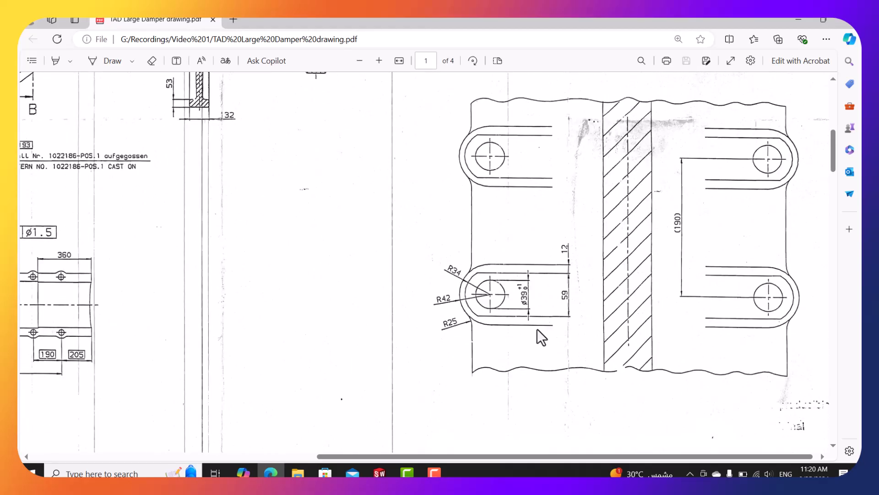
pyautogui.moveTo(507, 457); pyautogui.dragTo(499, 461)
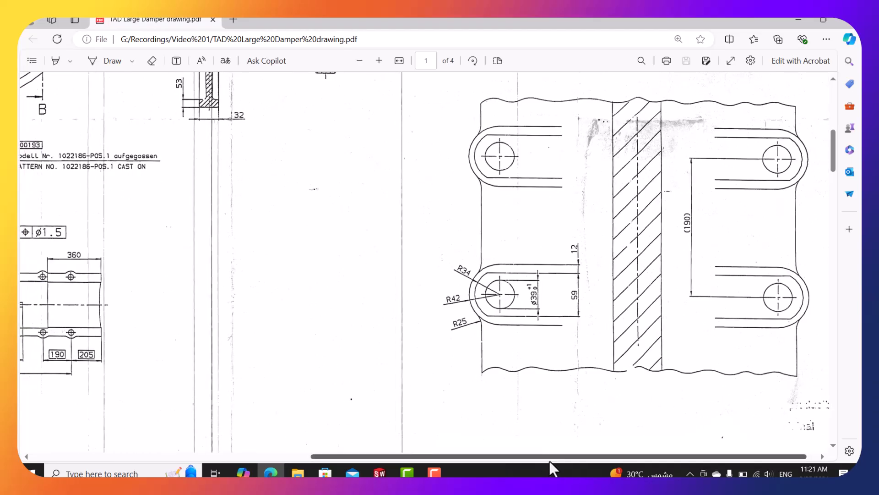
pyautogui.moveTo(550, 459)
pyautogui.mouseDown()
pyautogui.moveTo(462, 464)
pyautogui.moveTo(444, 419)
pyautogui.mouseUp()
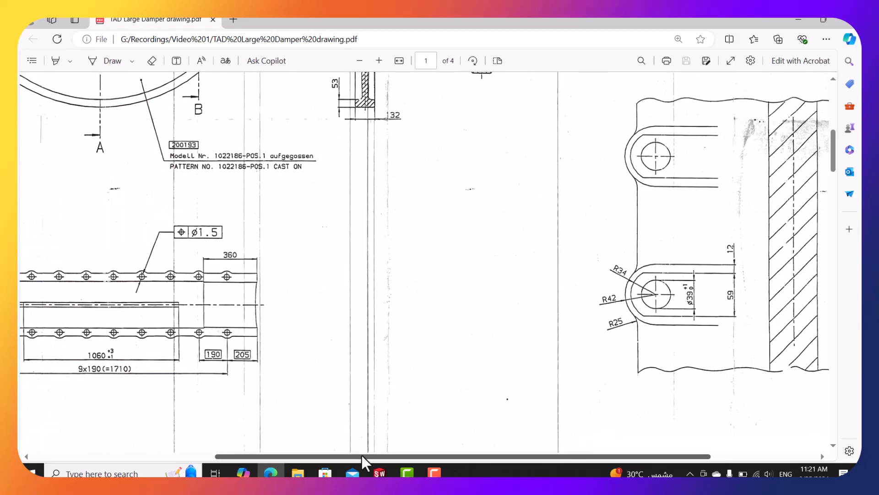
pyautogui.moveTo(347, 454); pyautogui.dragTo(244, 458)
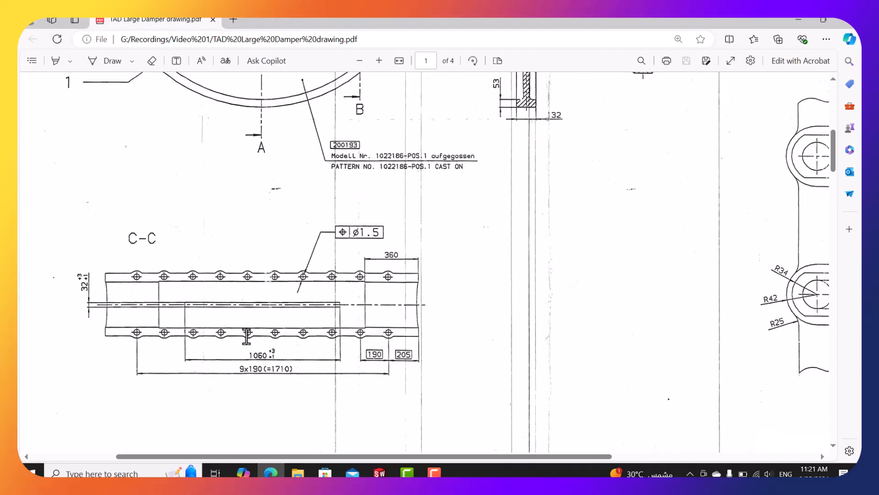
pyautogui.moveTo(493, 455); pyautogui.dragTo(681, 456)
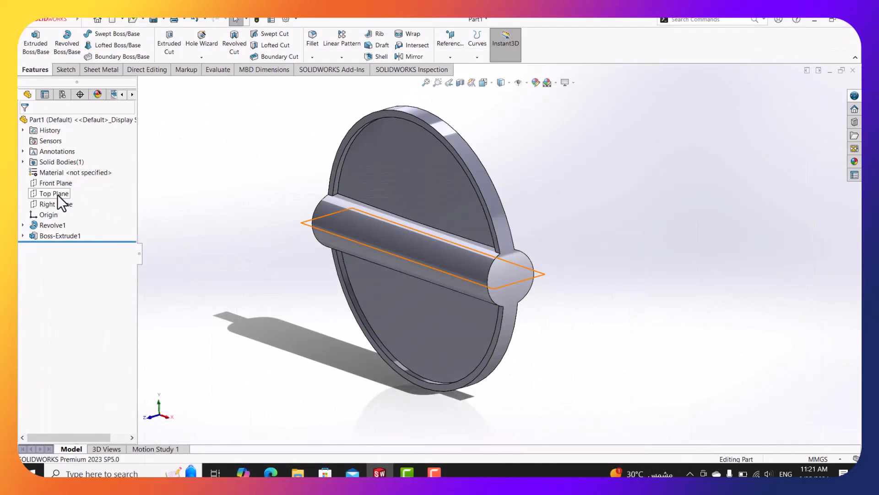
# Start a sketch on the Top Plane and draw a vertical centerline up from the origin.
pyautogui.rightClick(58, 197)
pyautogui.click(78, 179)
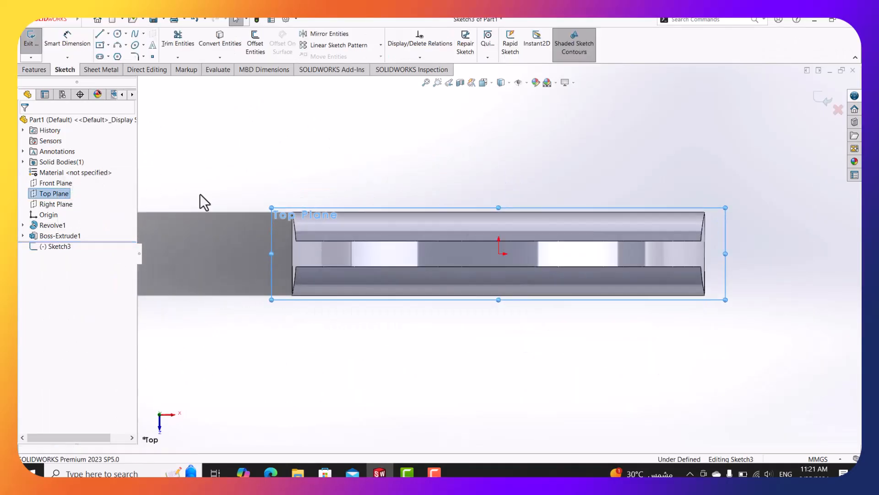
pyautogui.click(109, 33)
pyautogui.click(121, 54)
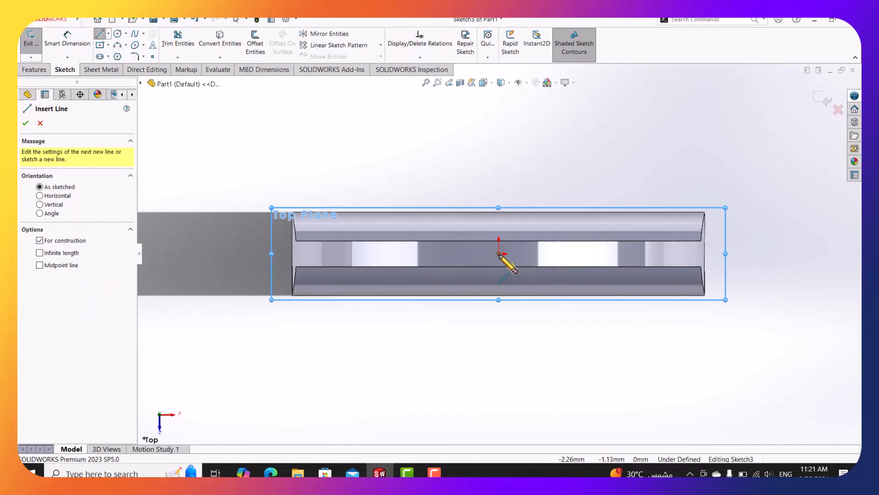
pyautogui.scroll(-3, 502, 255)
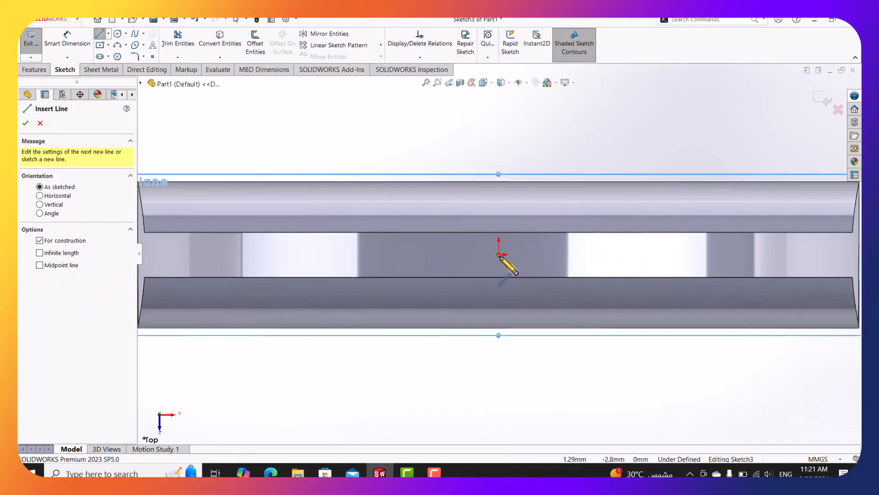
pyautogui.click(499, 255)
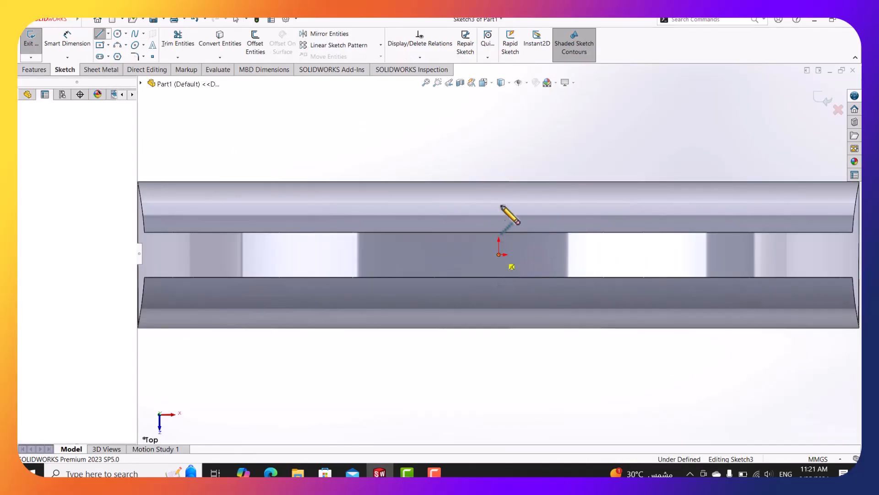
pyautogui.click(498, 181)
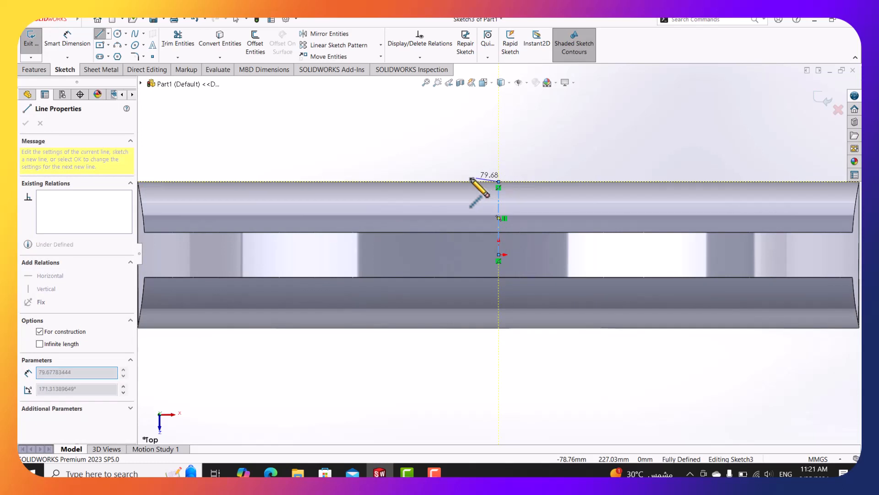
# Dimension the short horizontal construction line to 95 mm (190/2).
pyautogui.click(81, 35)
pyautogui.scroll(-2, 488, 180)
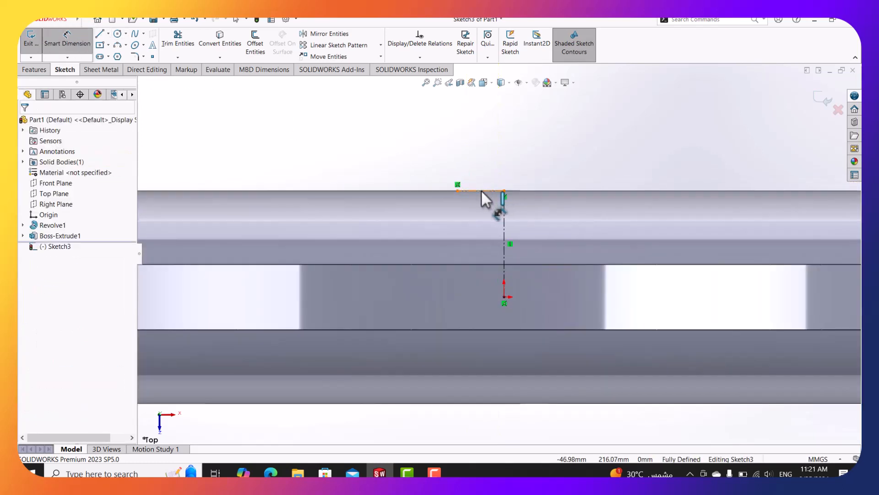
pyautogui.click(481, 190)
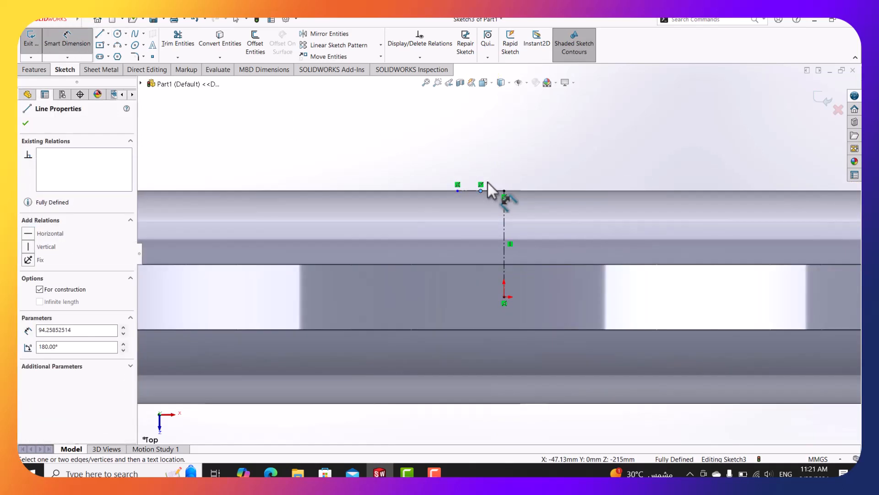
pyautogui.click(498, 154)
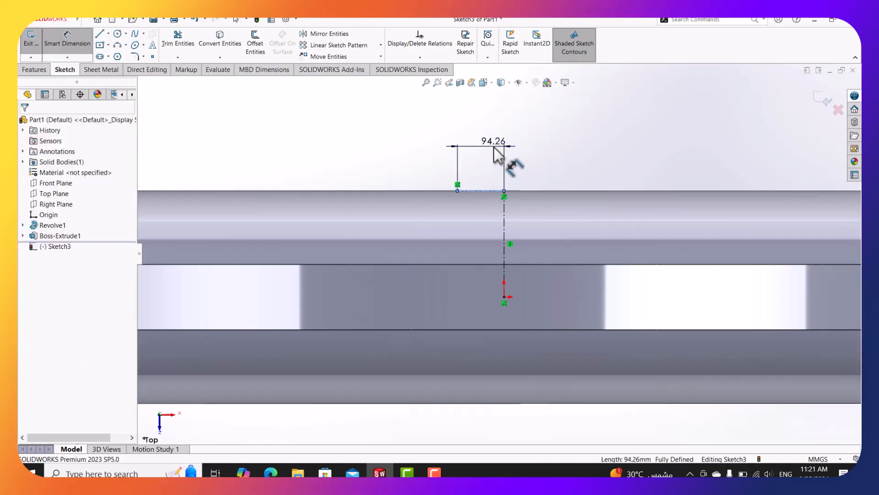
pyautogui.write('19')
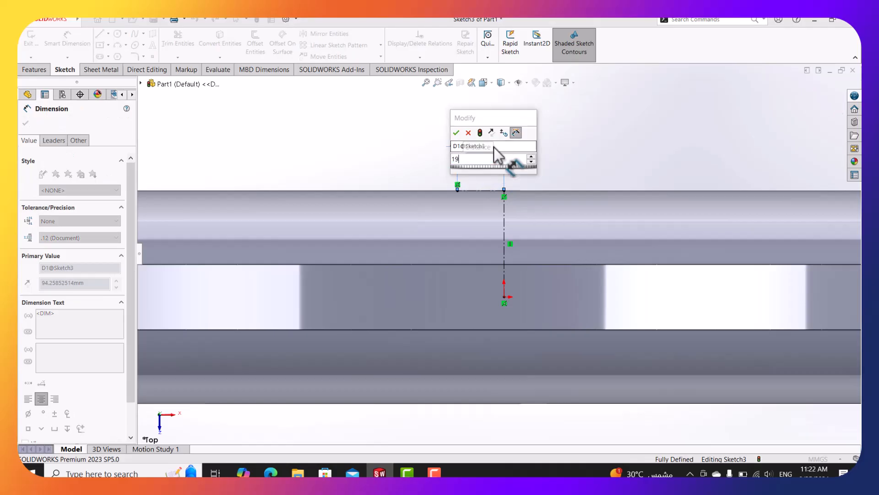
pyautogui.write('0/')
pyautogui.press('Return')
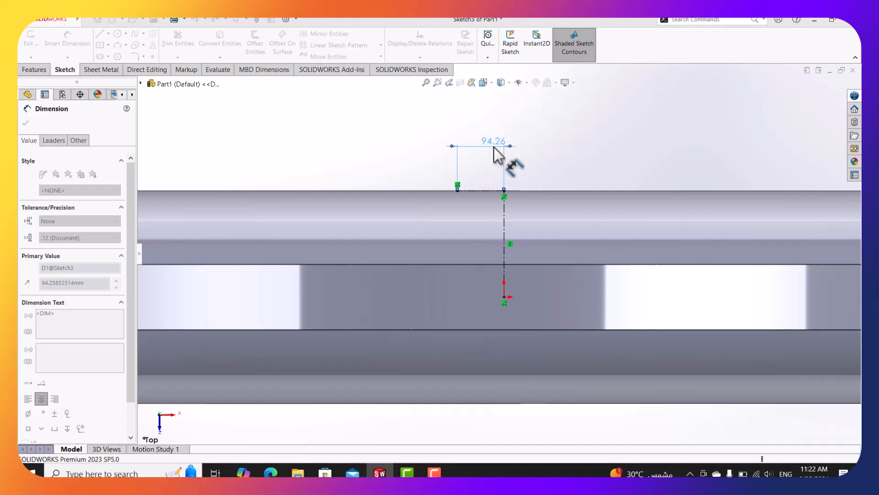
pyautogui.press('Escape')
pyautogui.scroll(5, 514, 225)
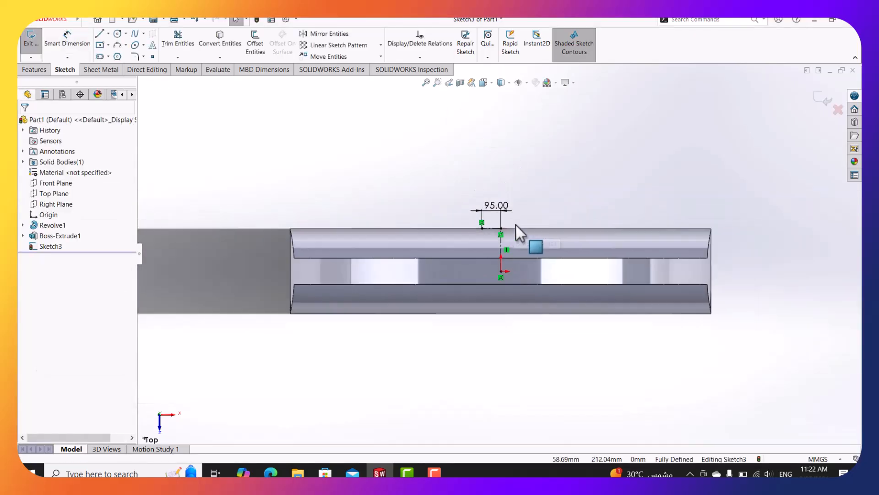
pyautogui.click(270, 472)
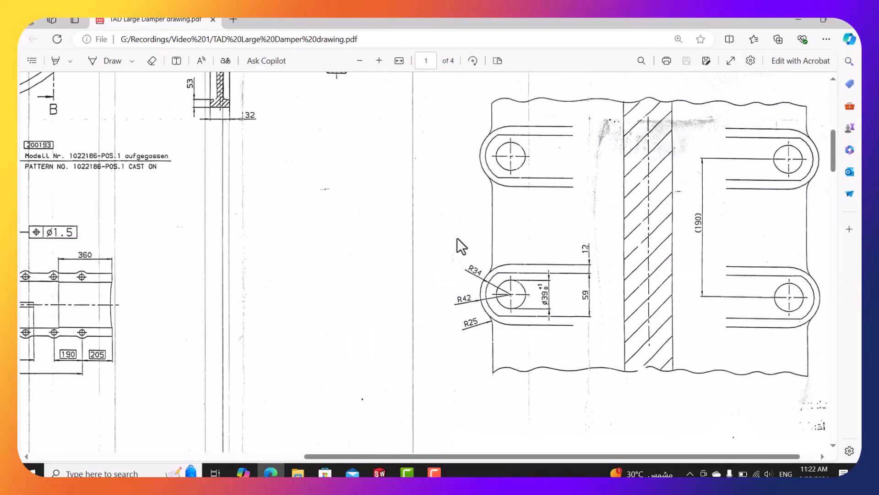
pyautogui.moveTo(412, 456); pyautogui.dragTo(252, 455)
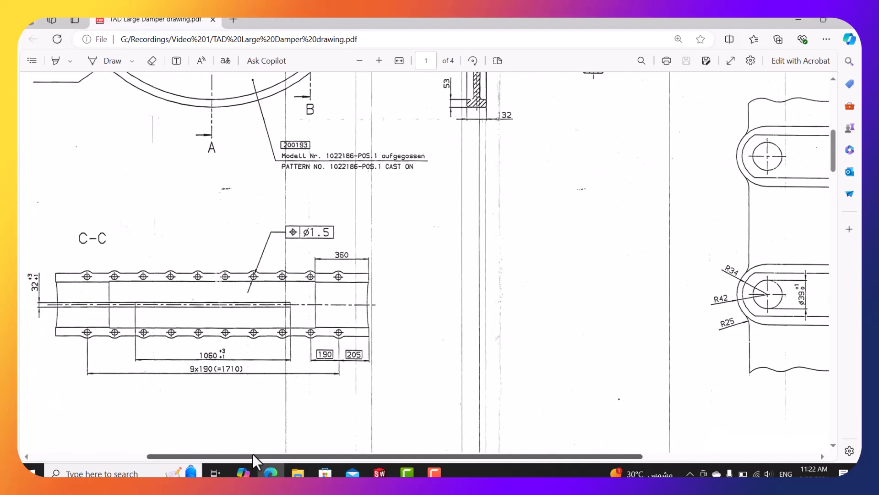
pyautogui.moveTo(252, 453); pyautogui.dragTo(227, 454)
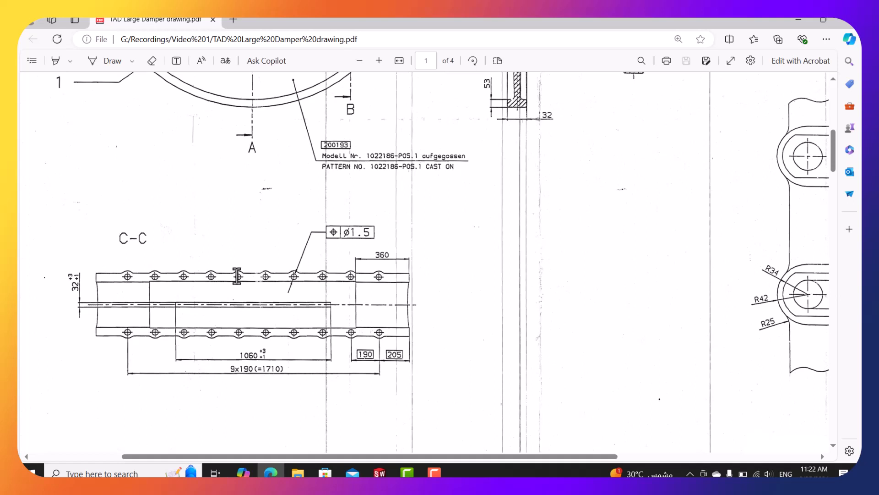
pyautogui.moveTo(237, 276); pyautogui.dragTo(240, 277)
pyautogui.click(225, 259)
pyautogui.moveTo(544, 457); pyautogui.dragTo(547, 457)
pyautogui.moveTo(622, 455); pyautogui.dragTo(749, 455)
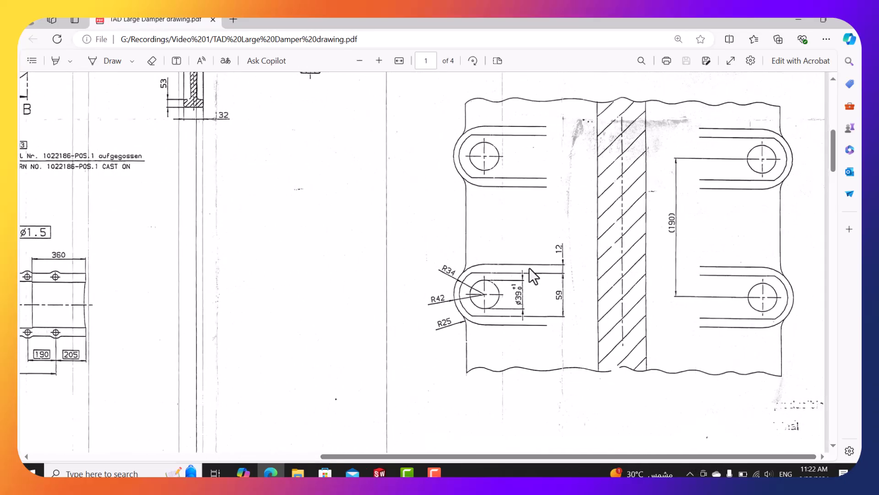
pyautogui.scroll(-2, 512, 296)
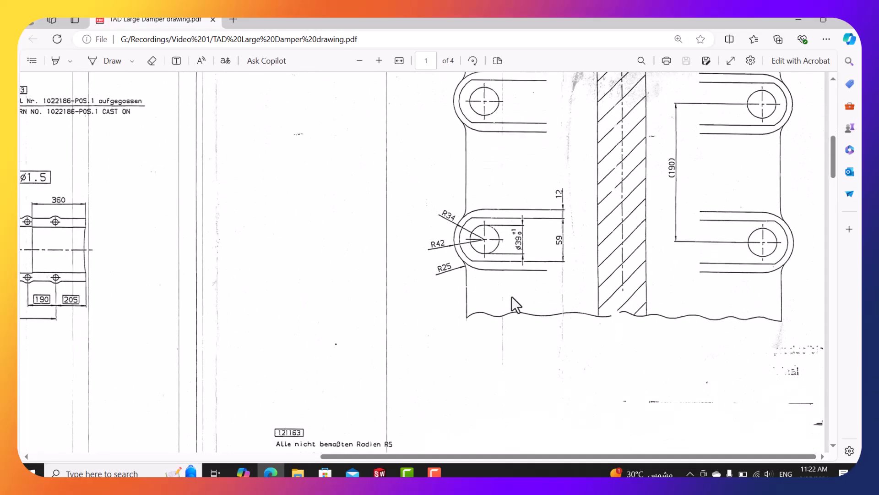
pyautogui.scroll(2, 512, 296)
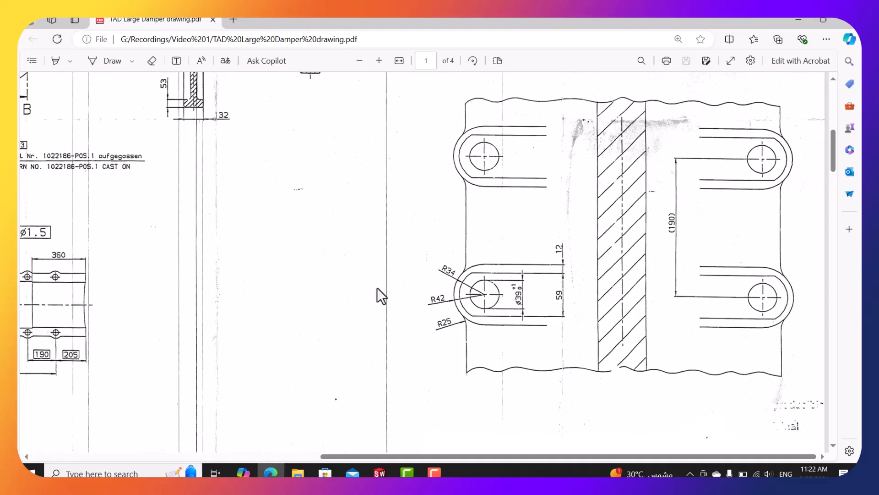
pyautogui.moveTo(452, 456)
pyautogui.mouseDown()
pyautogui.moveTo(276, 445)
pyautogui.moveTo(446, 451)
pyautogui.mouseUp()
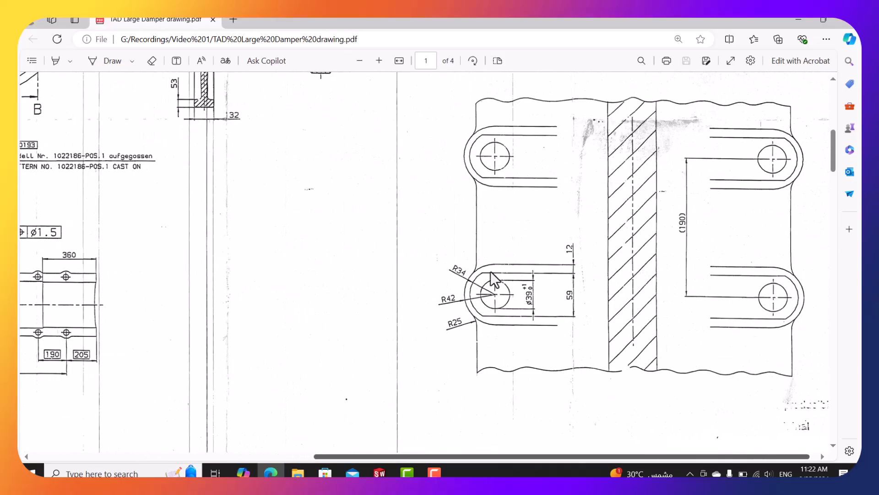
pyautogui.scroll(5, 490, 257)
pyautogui.scroll(4, 491, 252)
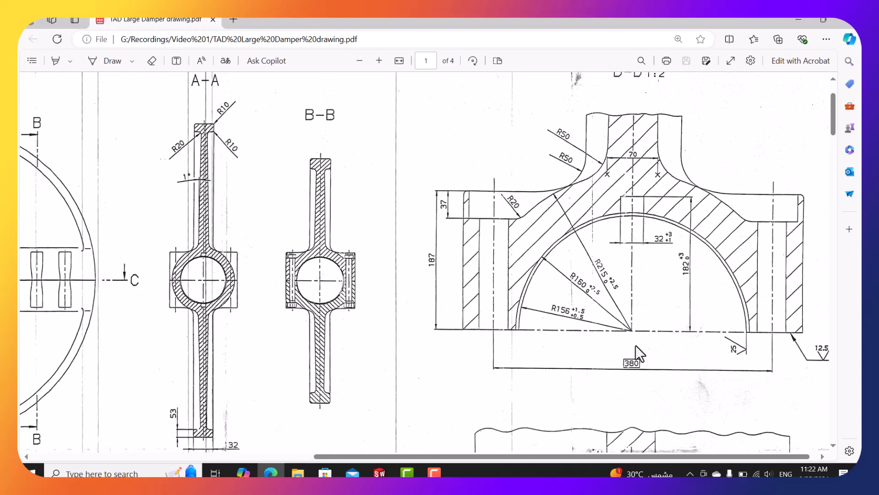
pyautogui.scroll(-2, 636, 343)
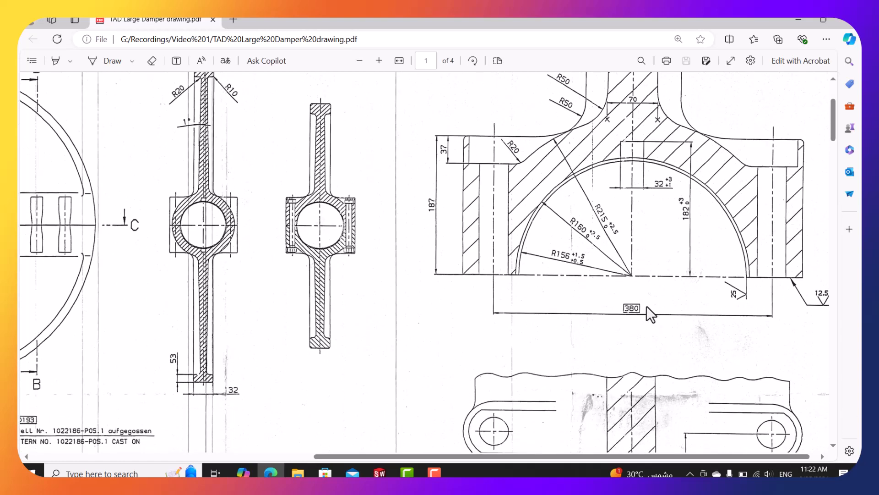
pyautogui.scroll(-8, 646, 306)
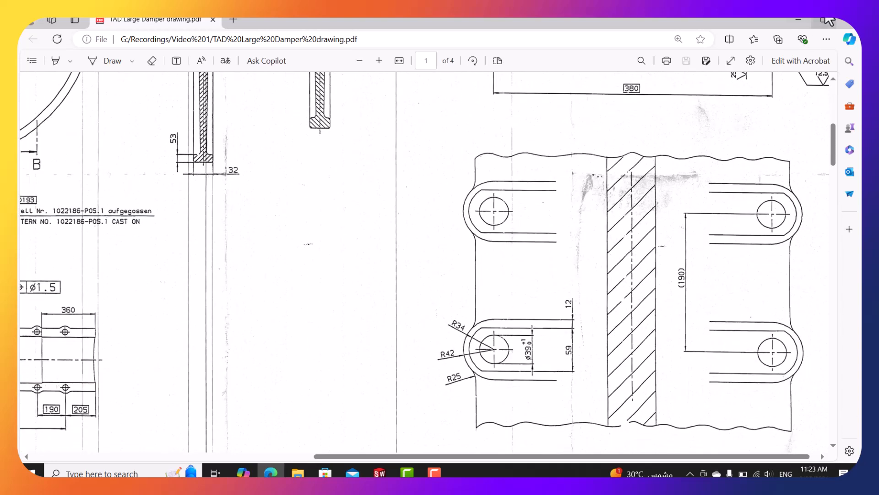
pyautogui.click(799, 20)
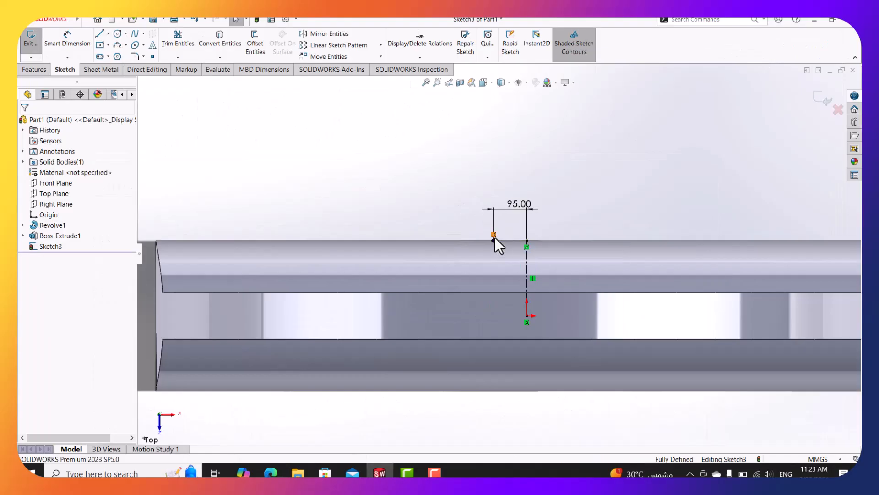
# Delete the 95.00 horizontal line and stretch the vertical centerline's top end upward.
pyautogui.click(512, 240)
pyautogui.press('Delete')
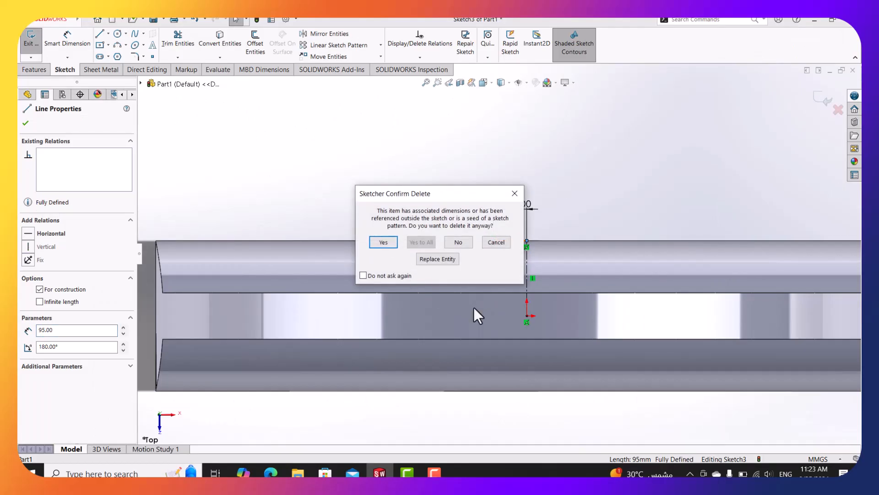
pyautogui.press('Return')
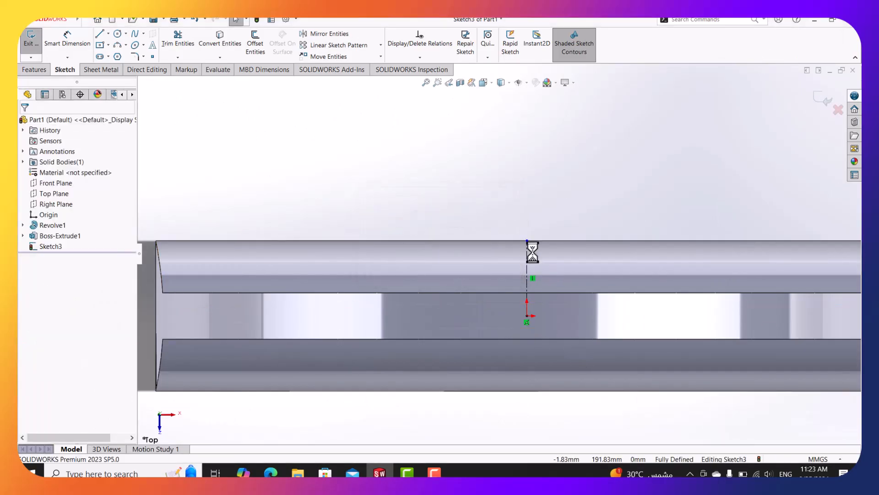
pyautogui.moveTo(527, 241); pyautogui.dragTo(527, 225)
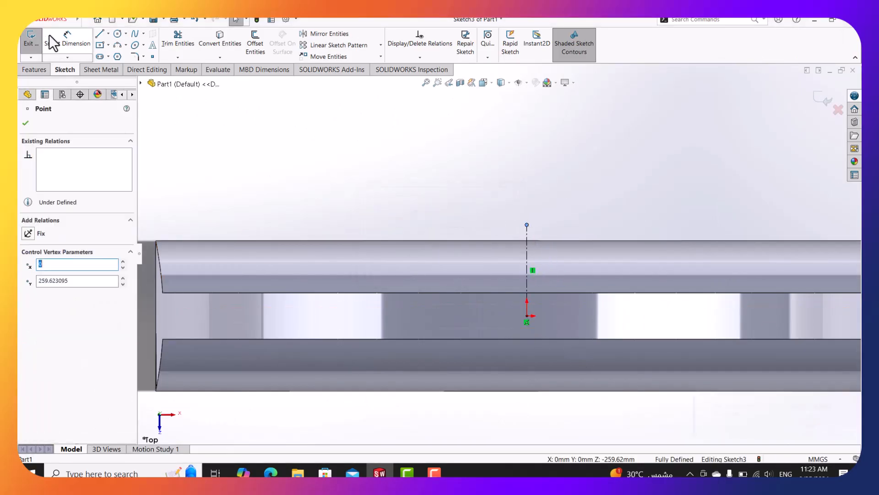
# Dimension the vertical centerline to 190 mm.
pyautogui.click(51, 38)
pyautogui.click(527, 279)
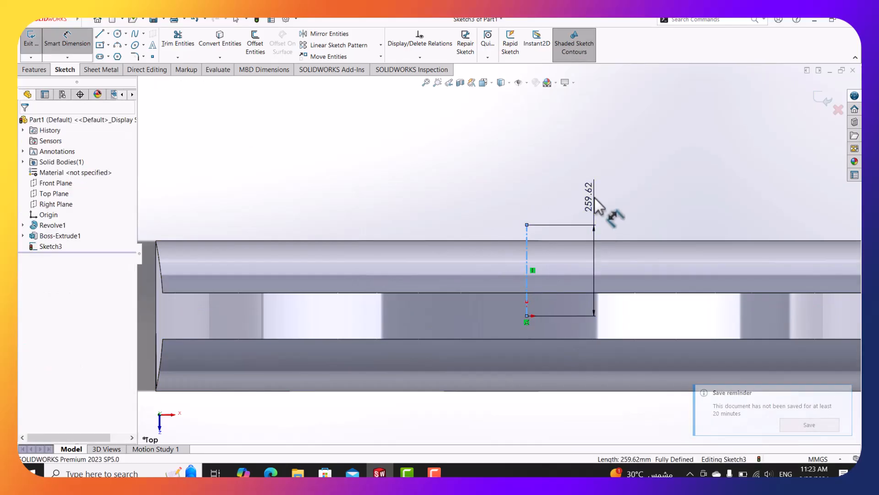
pyautogui.click(595, 198)
pyautogui.write('380/')
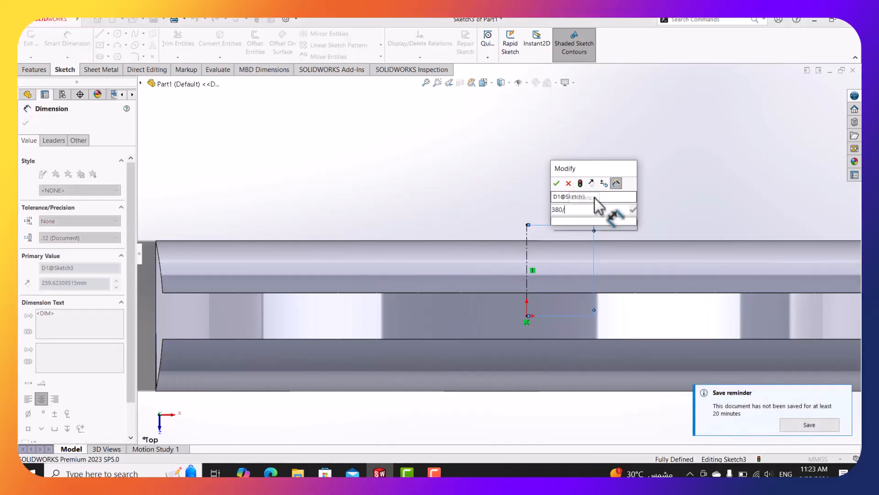
pyautogui.press('Return')
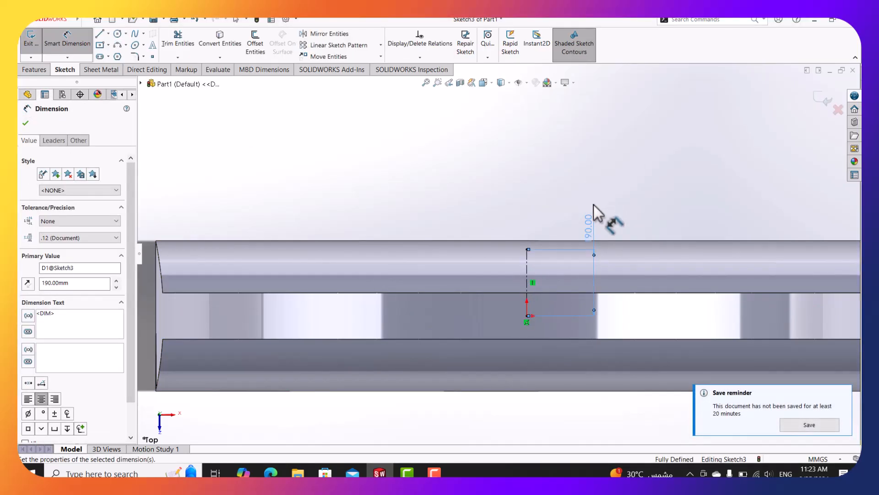
# Draw a horizontal centreline left from the vertical line's top and dimension it 95 mm.
pyautogui.click(108, 34)
pyautogui.click(116, 55)
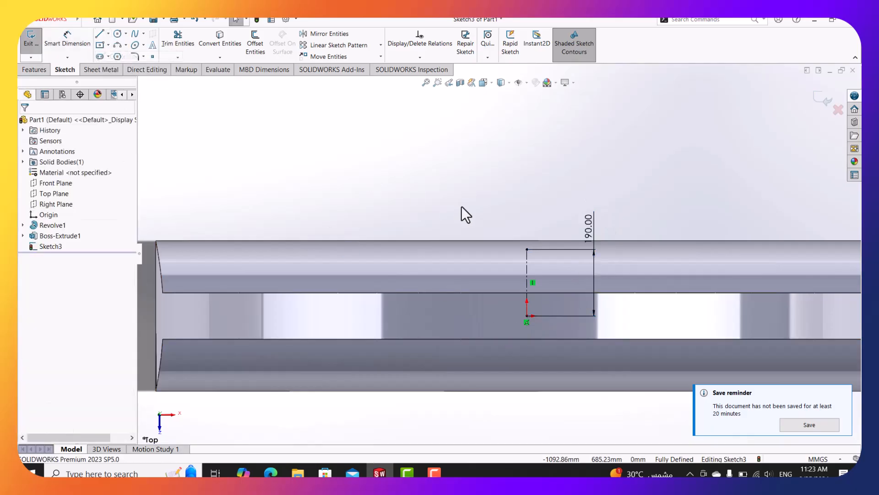
pyautogui.click(527, 249)
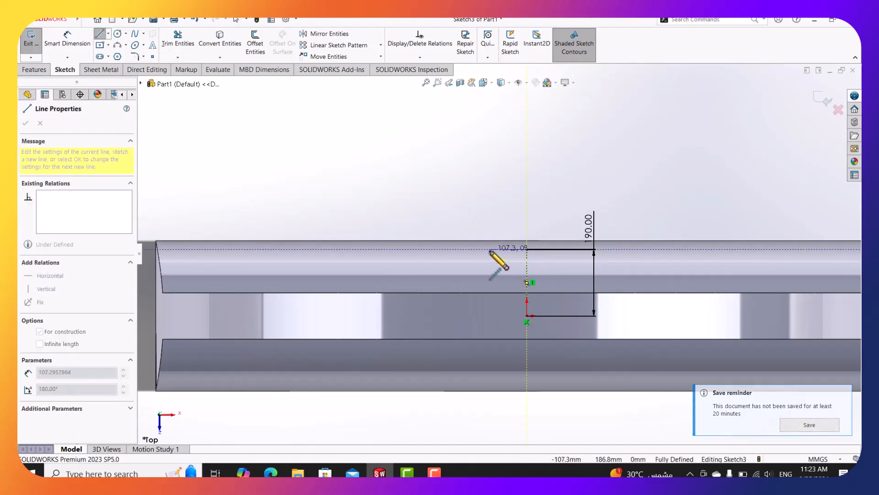
pyautogui.click(490, 249)
pyautogui.click(61, 45)
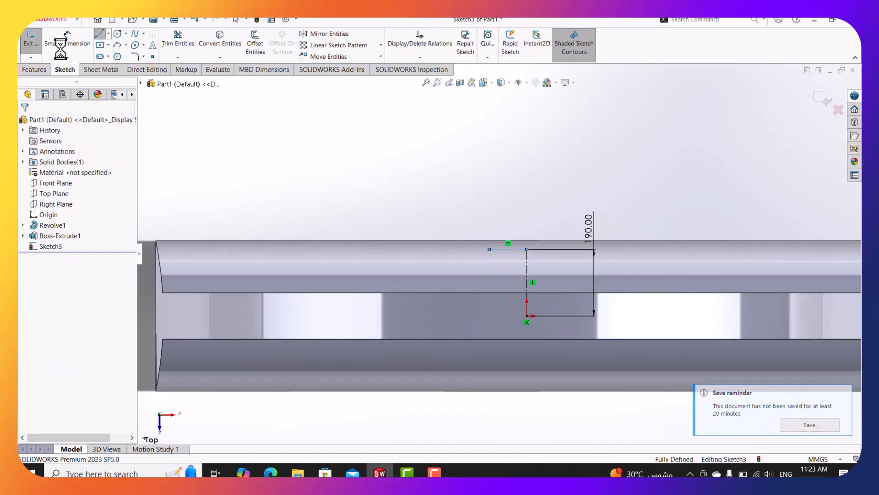
pyautogui.click(117, 33)
pyautogui.click(69, 38)
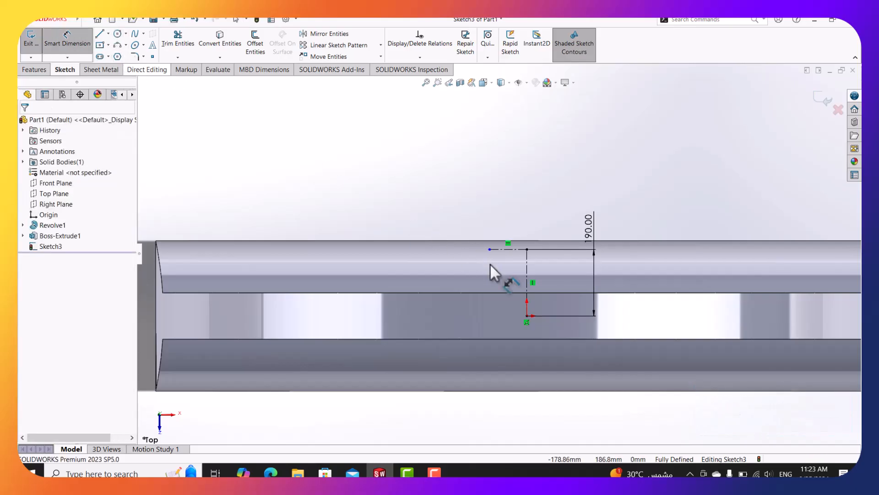
pyautogui.click(505, 249)
pyautogui.click(514, 206)
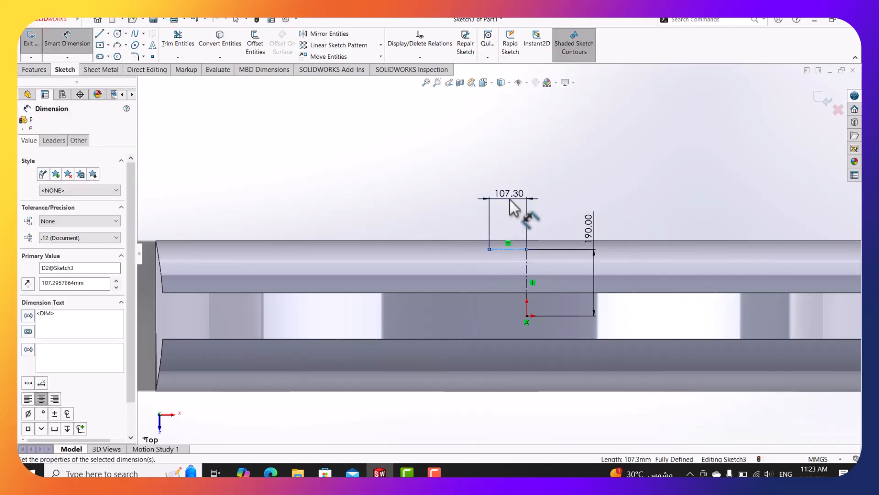
pyautogui.write('190/2')
pyautogui.press('Return')
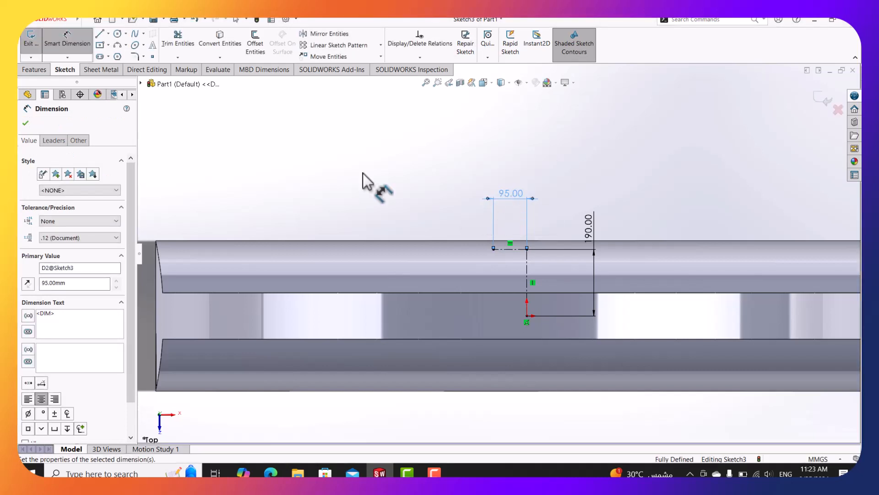
pyautogui.click(87, 44)
# Draw a circle centred on the 95 mm centreline's left end, checking the damper drawing.
pyautogui.click(117, 34)
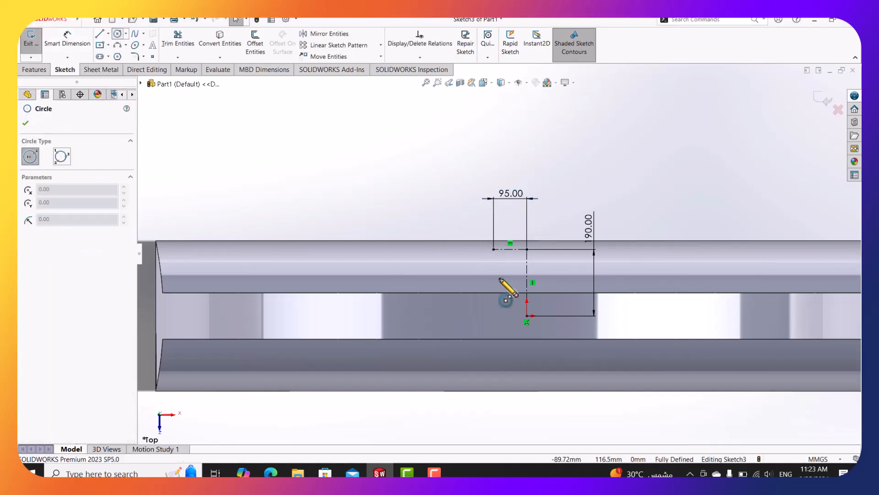
pyautogui.click(493, 249)
pyautogui.click(480, 235)
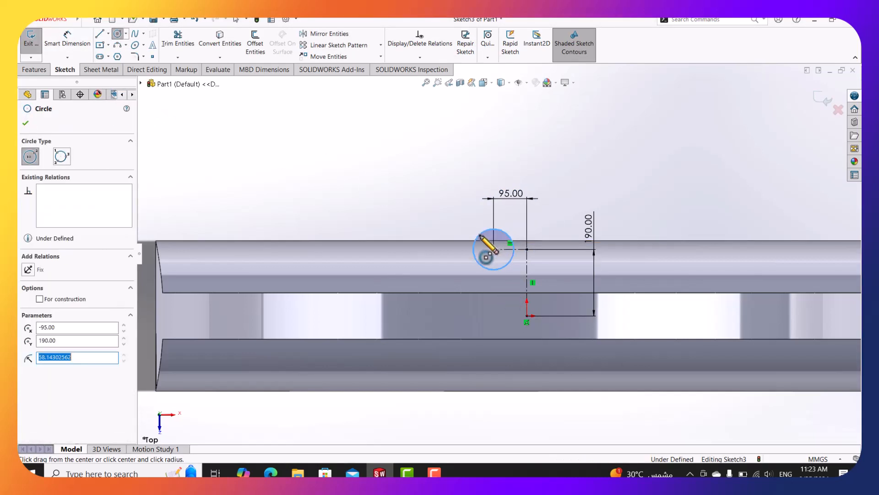
pyautogui.press('Escape')
pyautogui.click(270, 472)
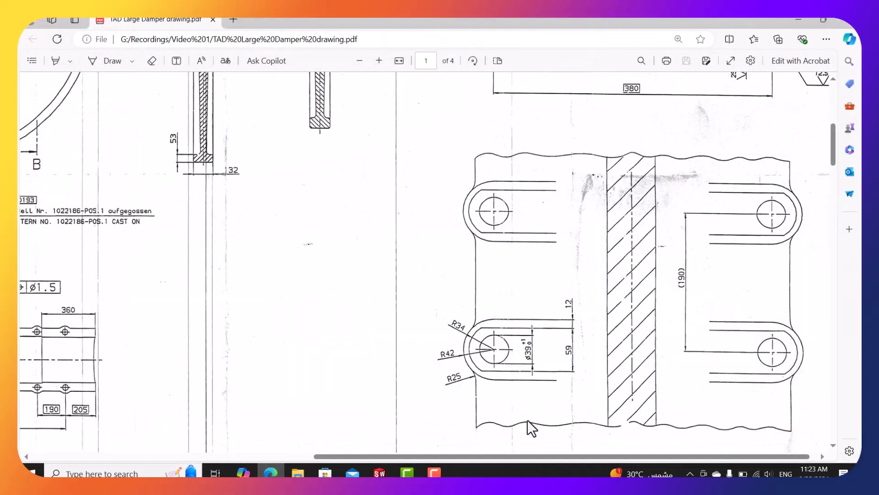
pyautogui.click(799, 20)
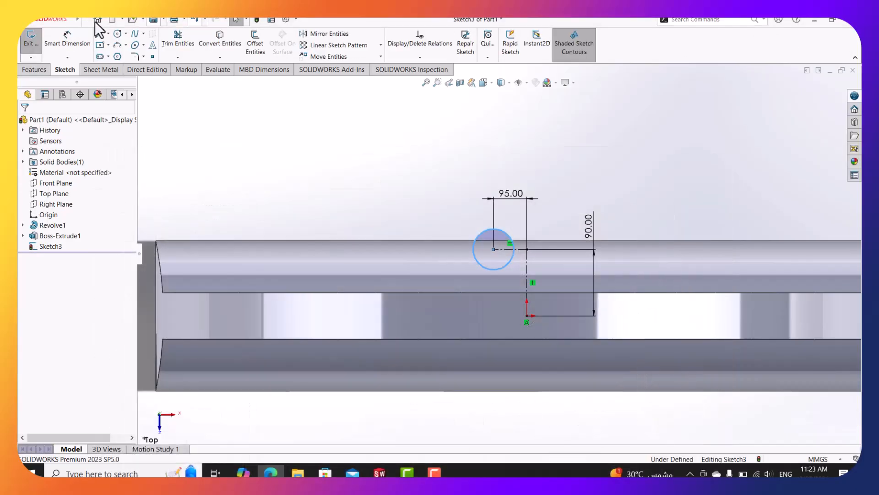
# Dimension the circle's diameter to Ø39, fully defining the sketch.
pyautogui.click(66, 41)
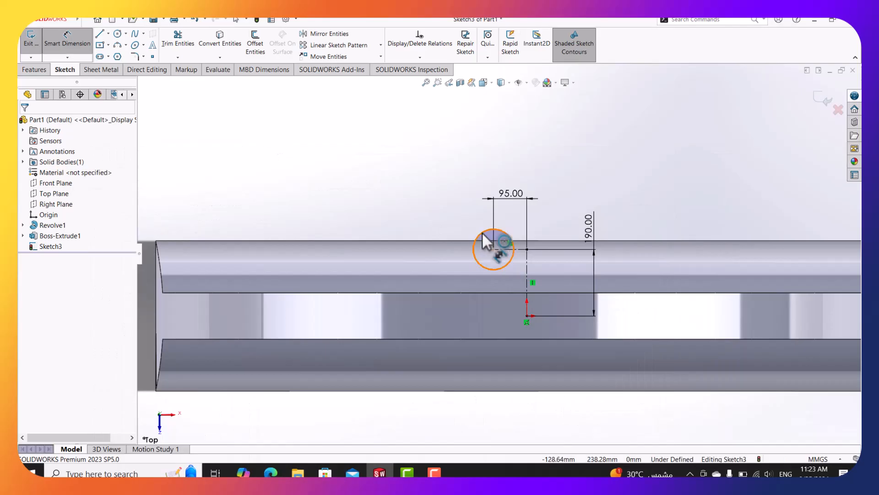
pyautogui.click(481, 236)
pyautogui.click(564, 181)
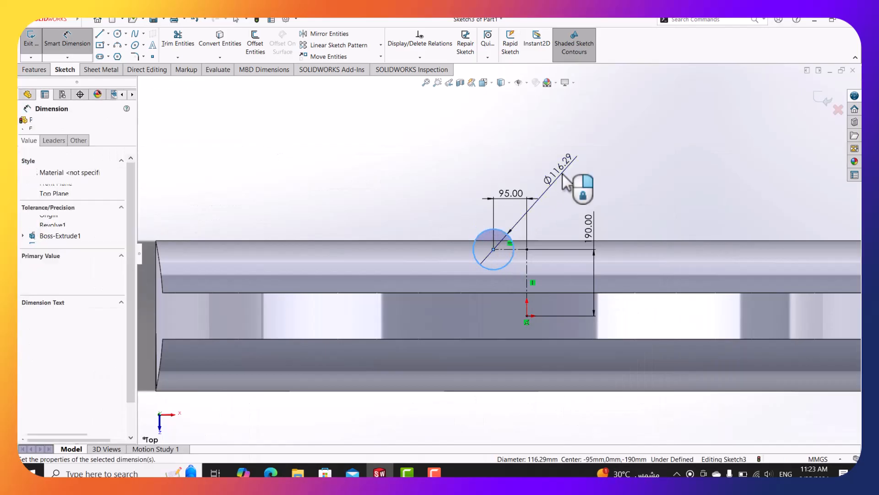
pyautogui.write('39')
pyautogui.press('Return')
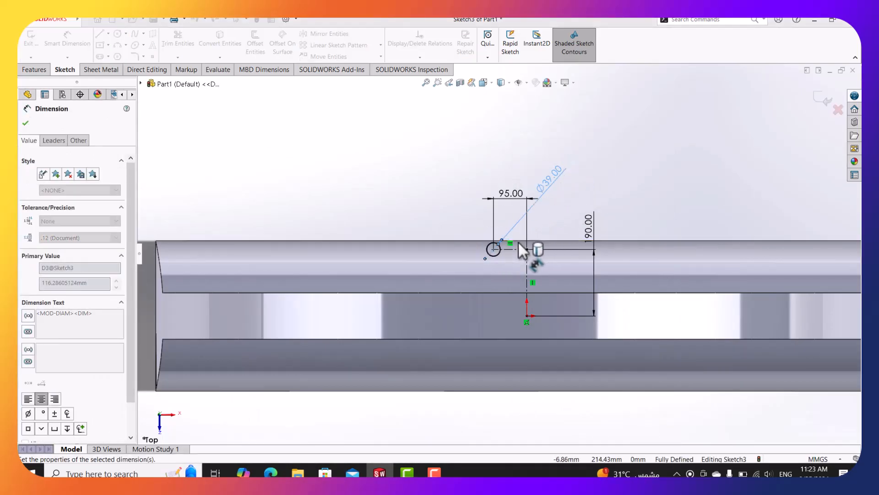
pyautogui.scroll(-3, 512, 243)
pyautogui.press('Escape')
pyautogui.press('Escape')
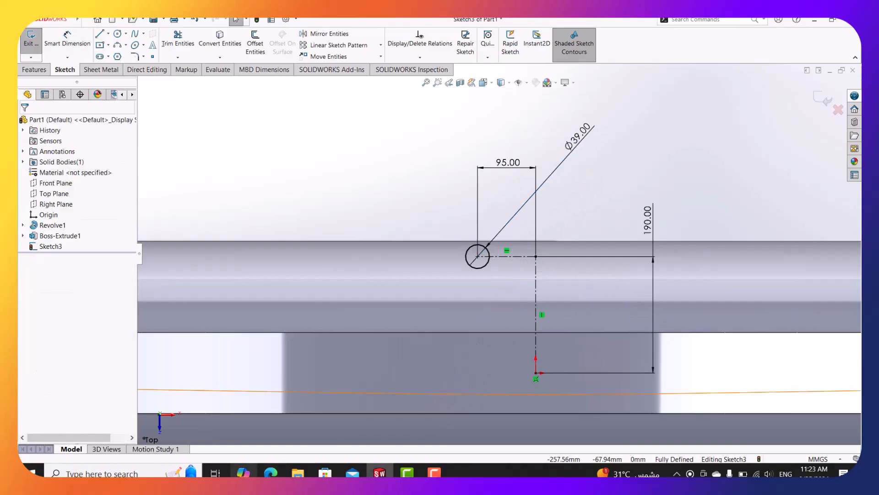
pyautogui.click(269, 437)
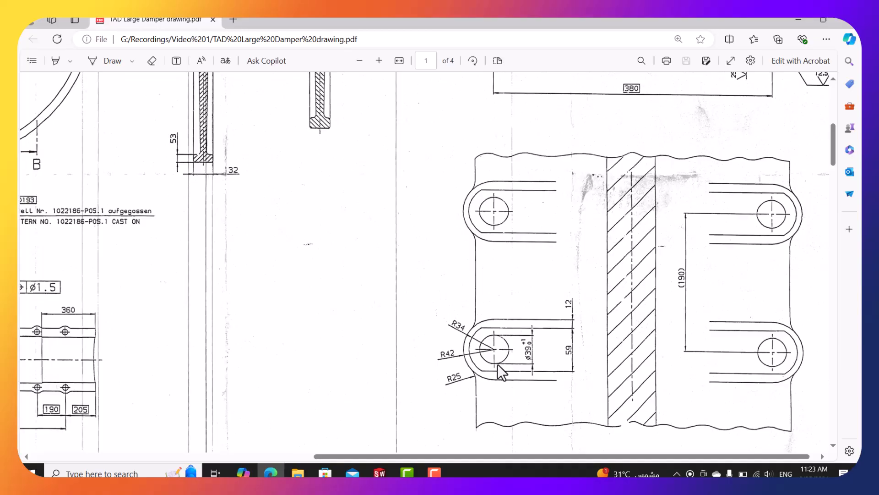
pyautogui.scroll(-1, 498, 364)
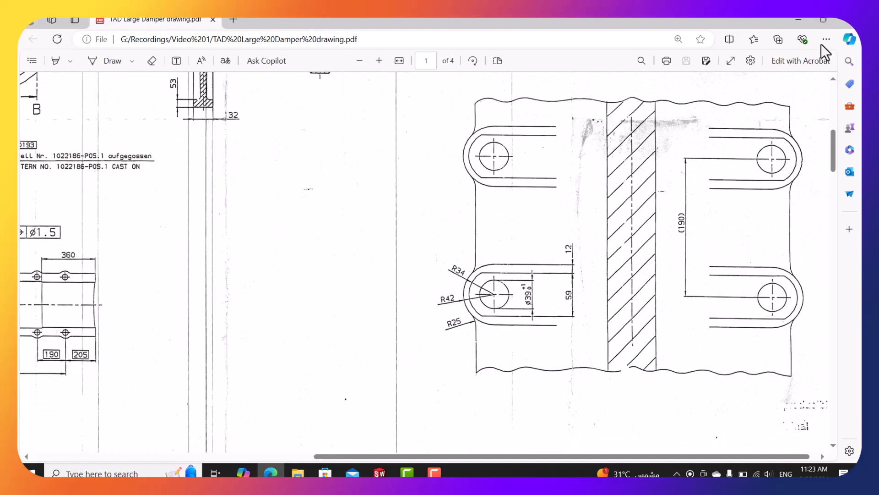
pyautogui.click(806, 21)
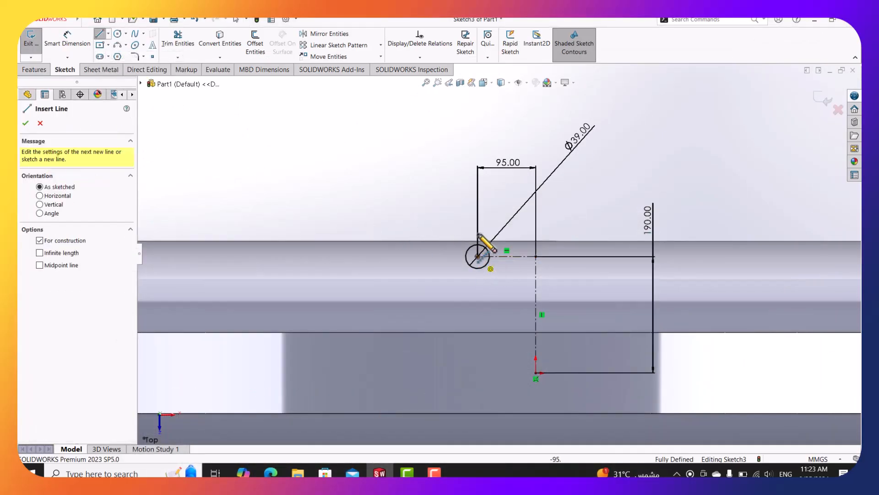
# Draw a vertical centreline up from the Ø39 circle's centre and check the drawing's lug detail.
pyautogui.click(477, 256)
pyautogui.click(478, 210)
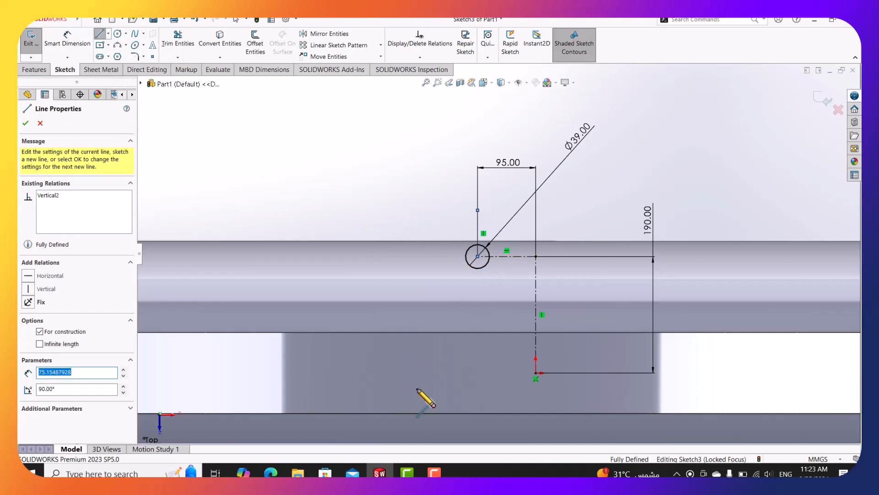
pyautogui.press('Escape')
pyautogui.press('Escape')
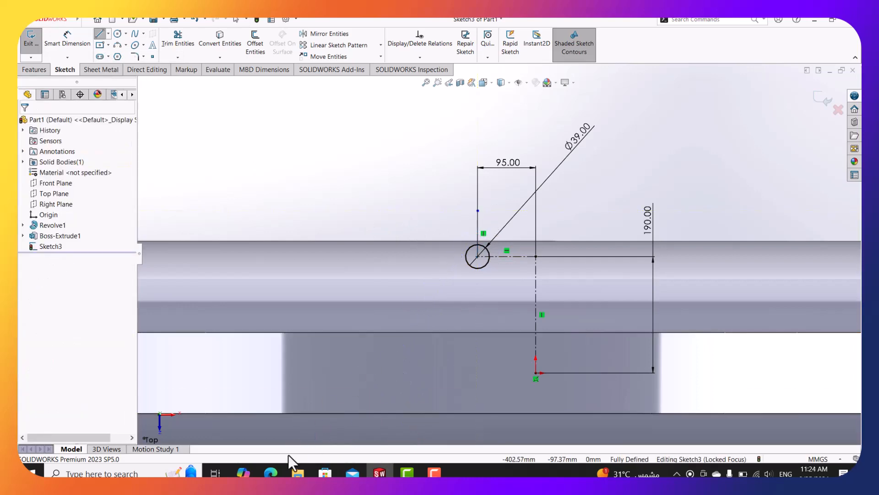
pyautogui.click(276, 473)
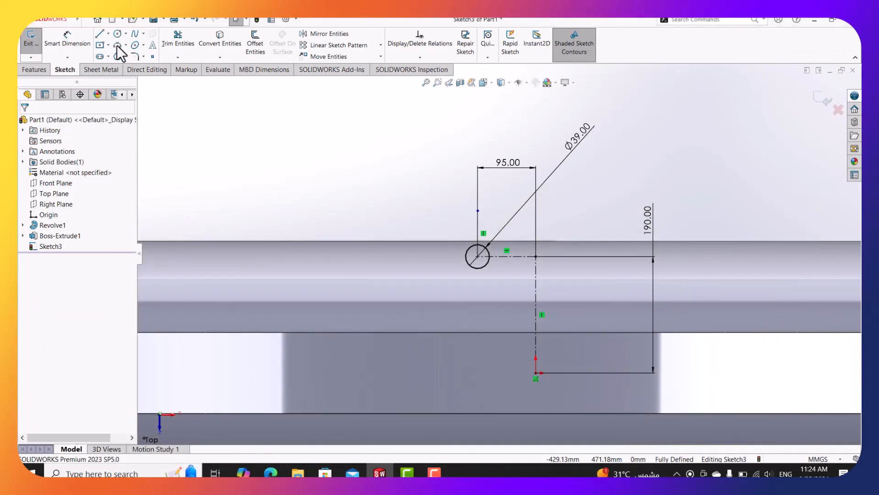
pyautogui.click(100, 33)
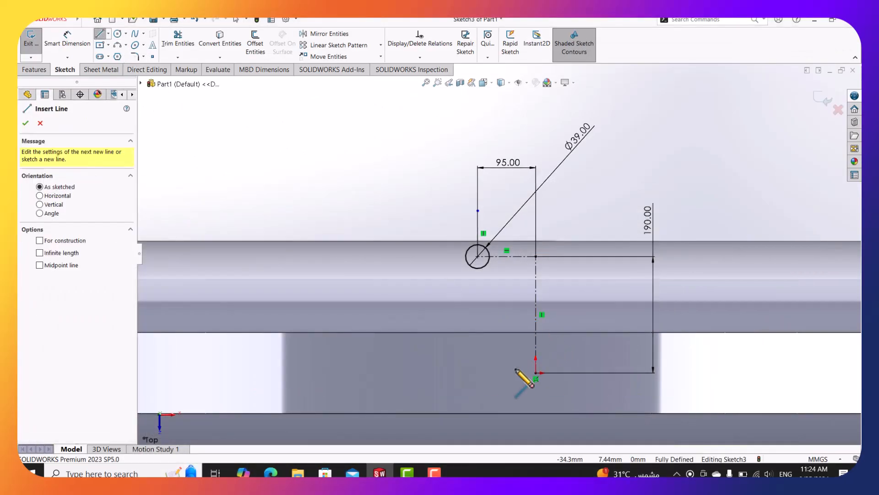
# Draw the slot's right and left vertical side lines from the bottom up past the circle.
pyautogui.click(511, 373)
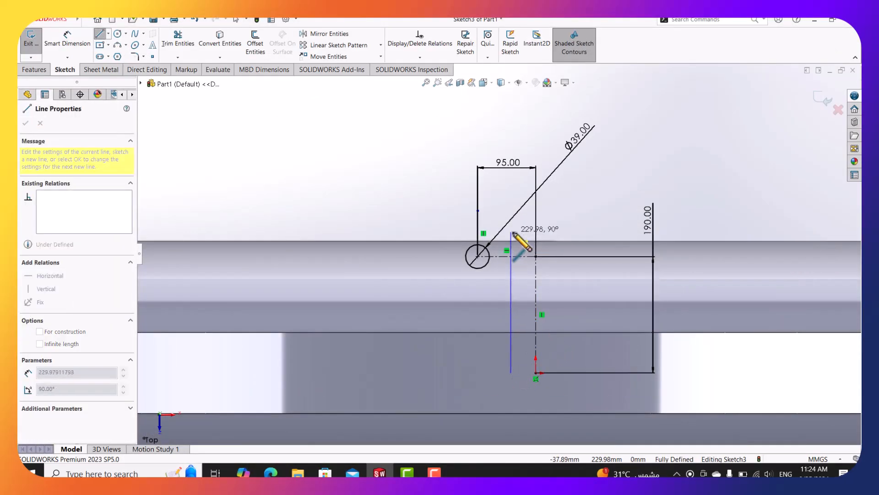
pyautogui.click(511, 232)
pyautogui.press('Escape')
pyautogui.click(99, 34)
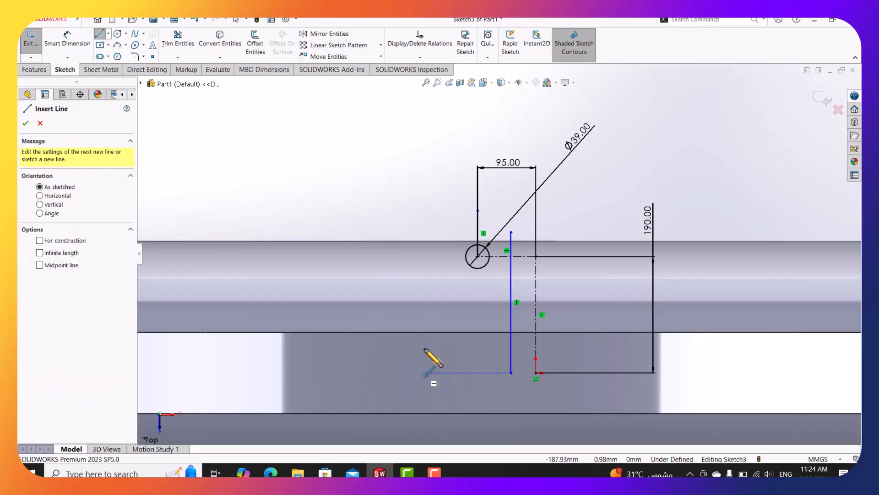
pyautogui.click(421, 372)
pyautogui.click(421, 232)
# Join the slot lines' tops with a three-point arc dimensioned R42.
pyautogui.click(117, 45)
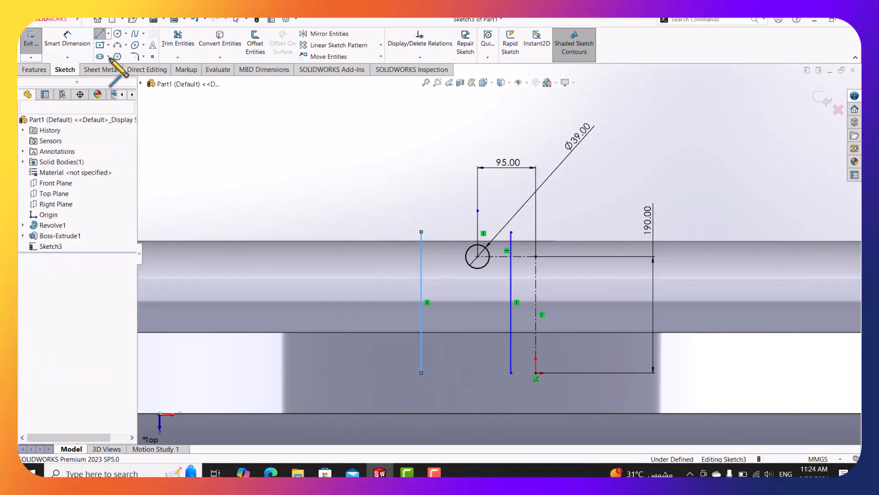
pyautogui.click(421, 232)
pyautogui.click(512, 232)
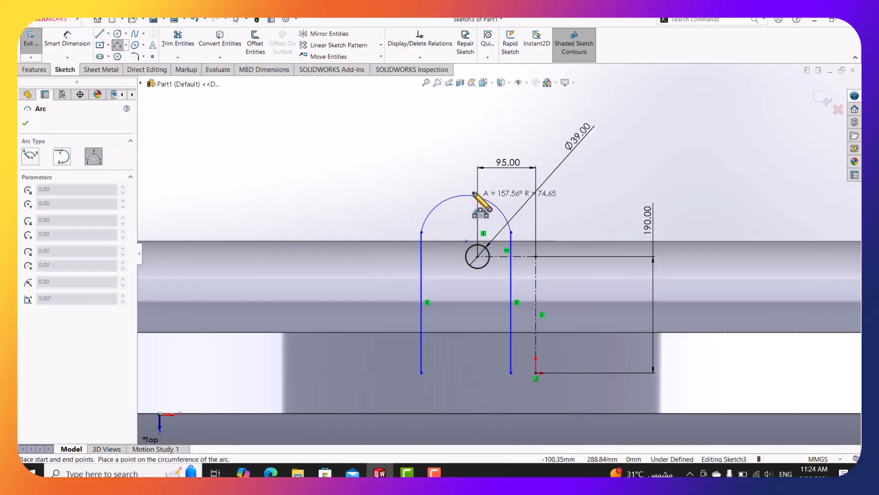
pyautogui.click(461, 189)
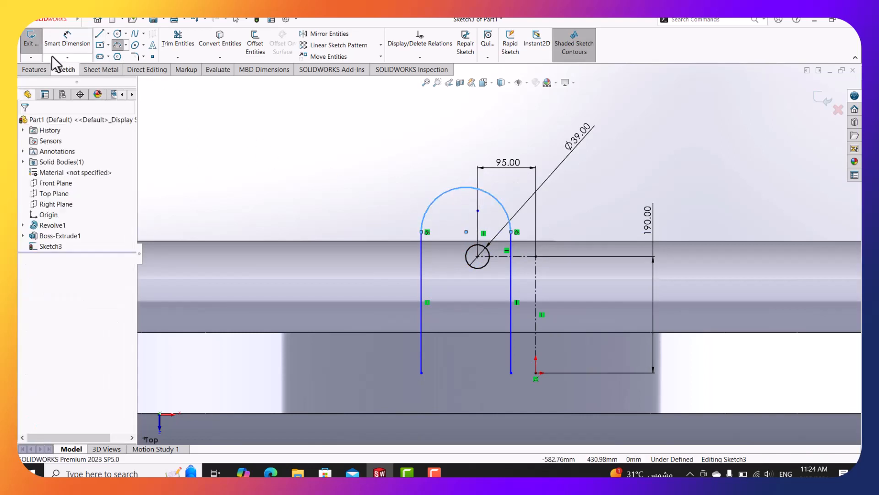
pyautogui.click(67, 39)
pyautogui.click(439, 196)
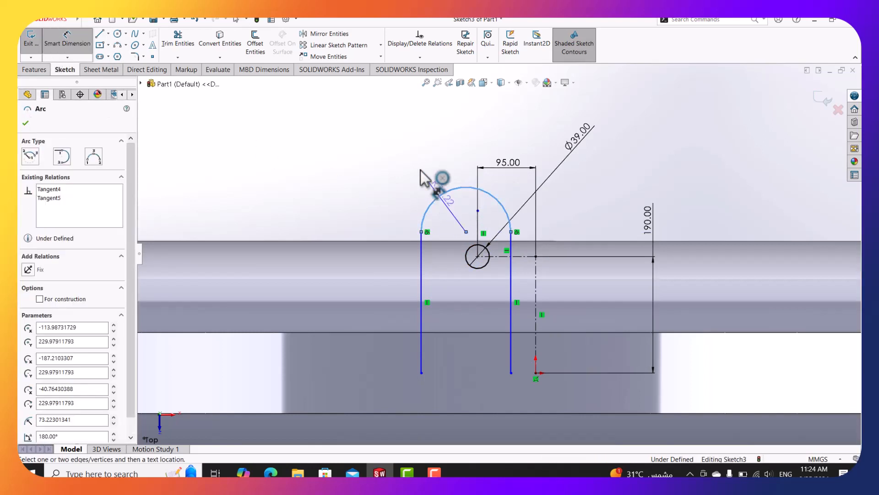
pyautogui.click(420, 170)
pyautogui.write('42')
pyautogui.press('Return')
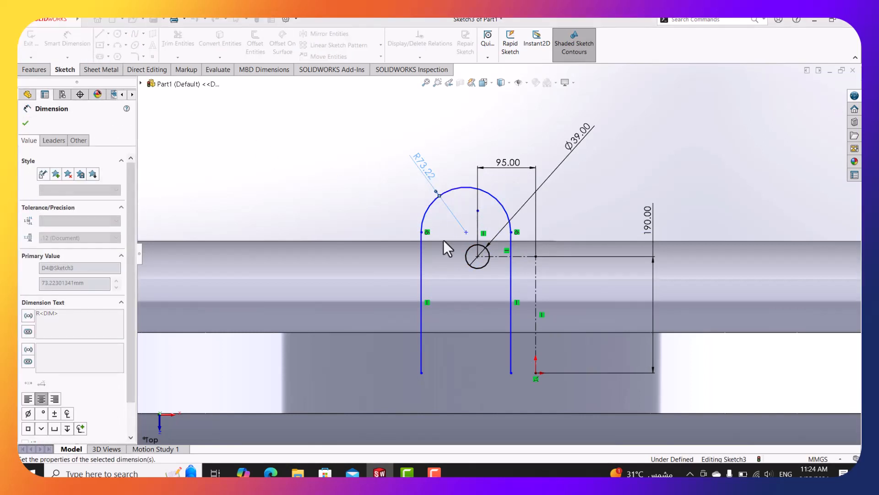
# Make the two slot lines symmetric about the vertical centreline.
pyautogui.click(491, 300)
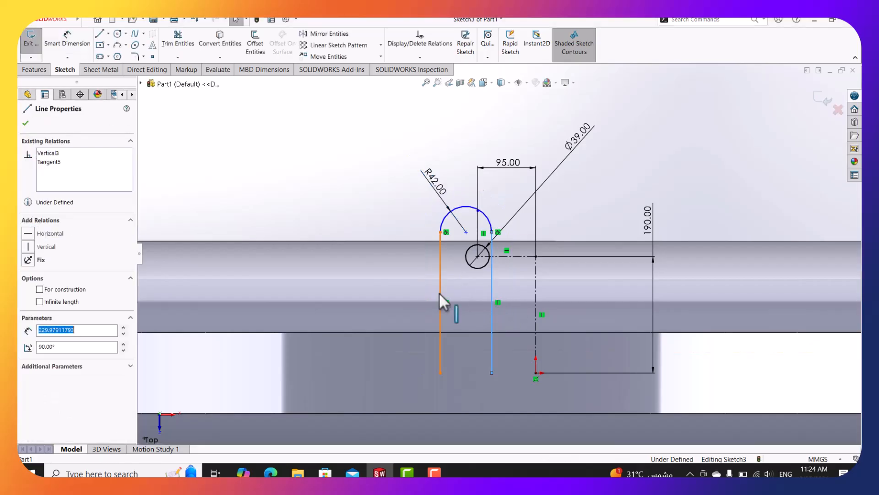
pyautogui.keyDown('ctrl'); pyautogui.click(440, 292); pyautogui.keyUp('ctrl')
pyautogui.keyDown('ctrl'); pyautogui.click(477, 232); pyautogui.keyUp('ctrl')
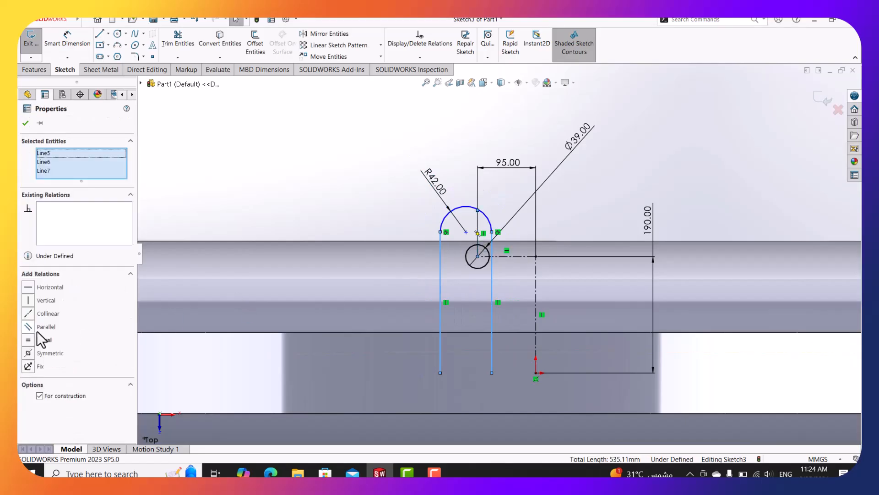
pyautogui.click(43, 353)
pyautogui.press('Escape')
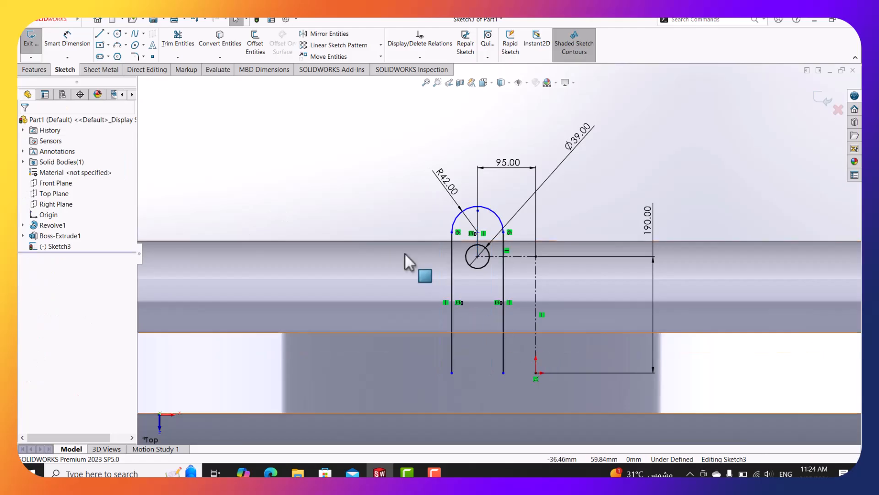
# Add a Horizontal relation between both slot lines' bottom endpoints and the origin.
pyautogui.click(503, 372)
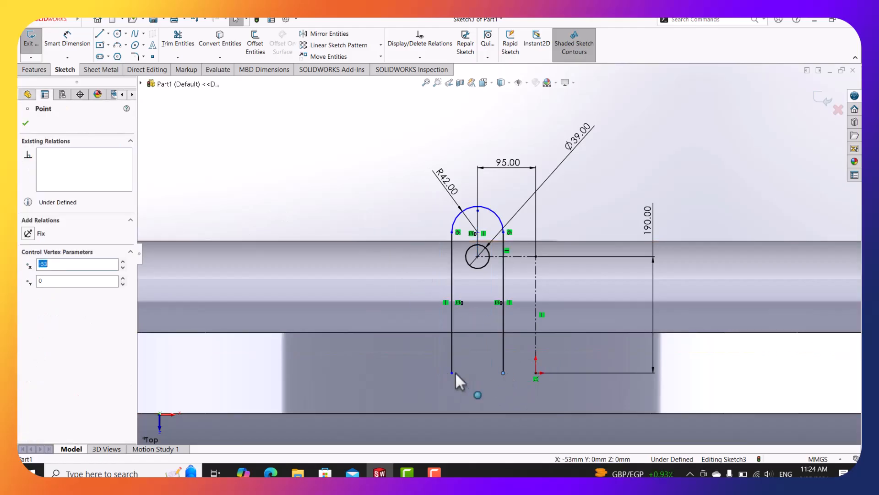
pyautogui.keyDown('ctrl'); pyautogui.click(453, 373); pyautogui.keyUp('ctrl')
pyautogui.keyDown('ctrl'); pyautogui.click(537, 373); pyautogui.keyUp('ctrl')
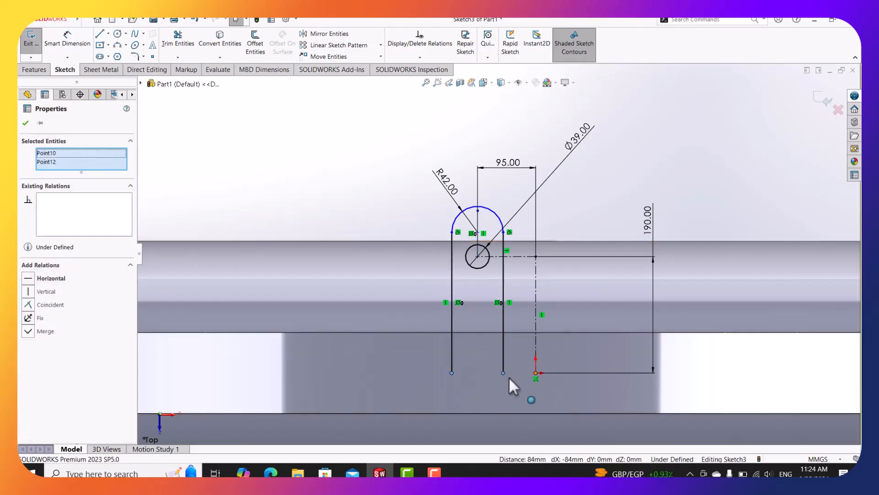
pyautogui.click(61, 288)
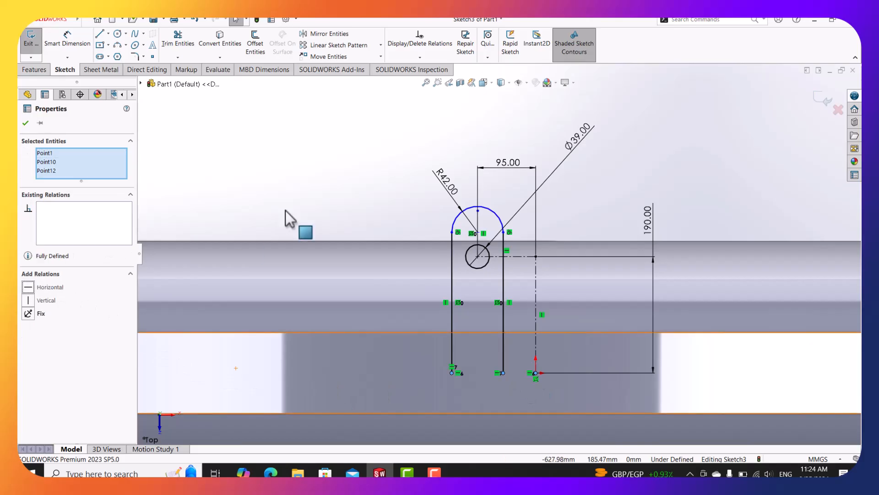
pyautogui.press('Escape')
pyautogui.scroll(-2, 522, 204)
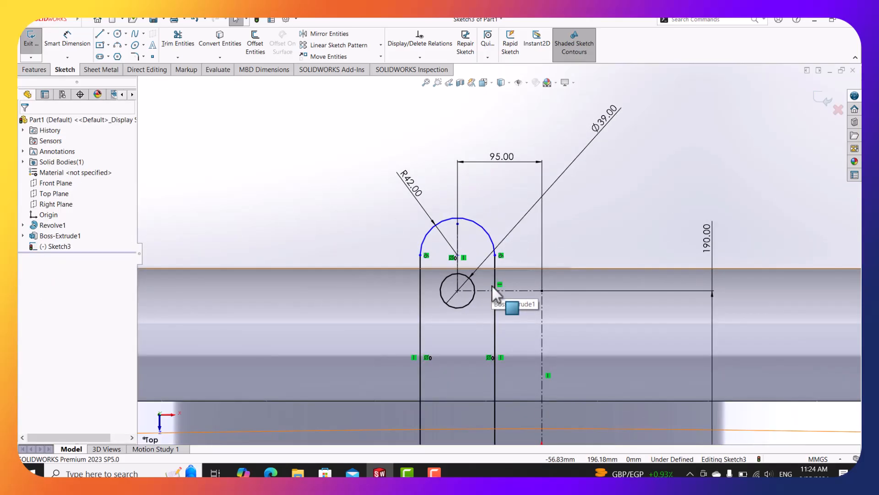
pyautogui.click(271, 473)
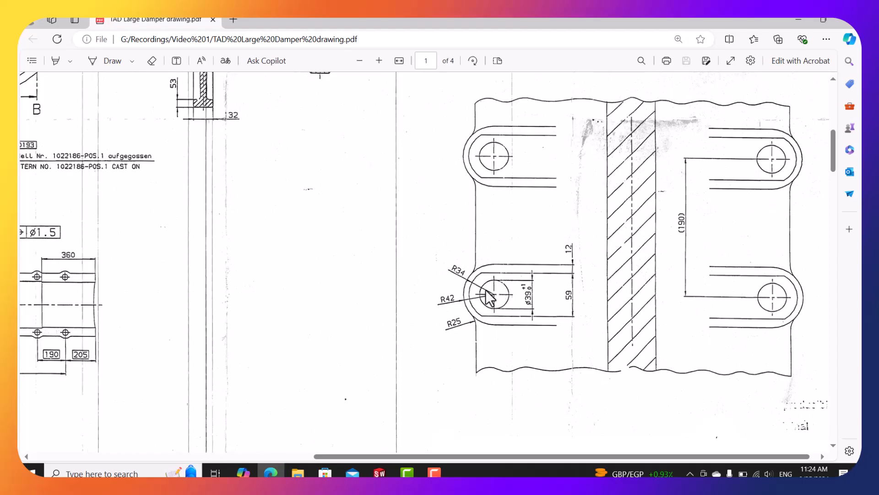
pyautogui.scroll(-1, 480, 309)
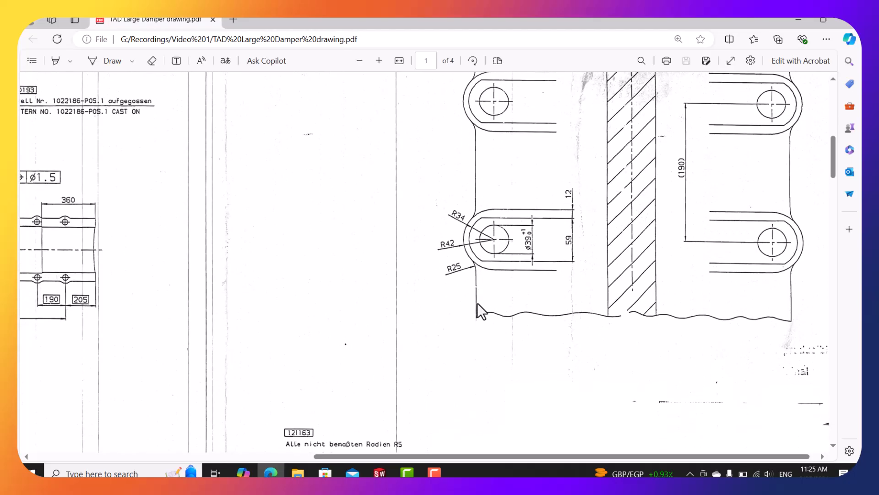
pyautogui.scroll(1, 477, 303)
pyautogui.keyDown('ctrl'); pyautogui.scroll(2, 477, 303); pyautogui.keyUp('ctrl')
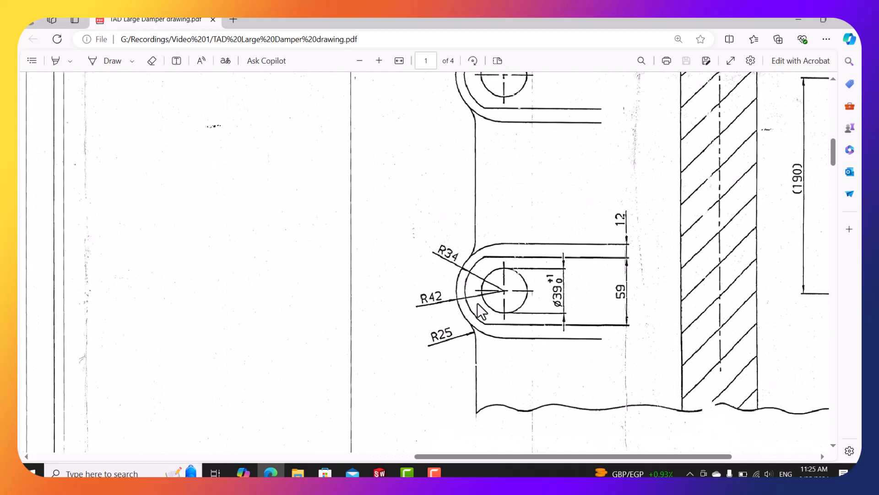
pyautogui.keyDown('ctrl'); pyautogui.scroll(-1, 480, 312); pyautogui.keyUp('ctrl')
pyautogui.click(798, 19)
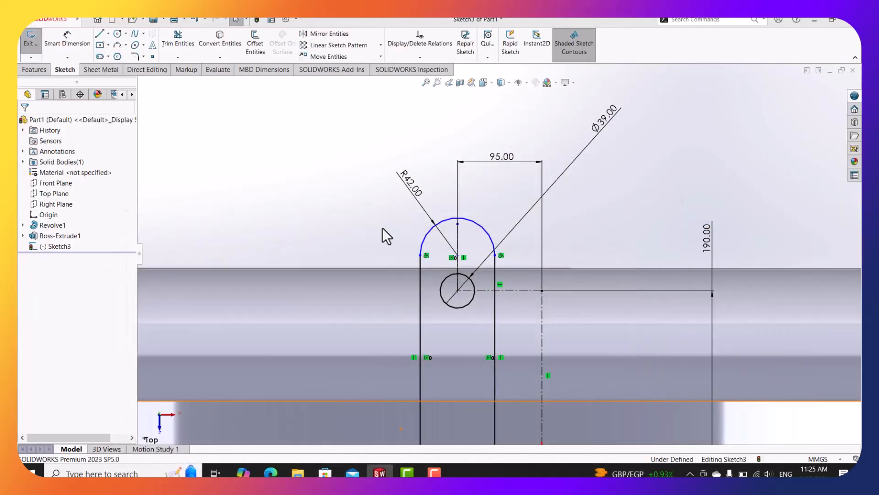
# Make the R42 arc's centre coincident with the Ø39 circle's centre.
pyautogui.click(467, 241)
pyautogui.scroll(-2, 468, 257)
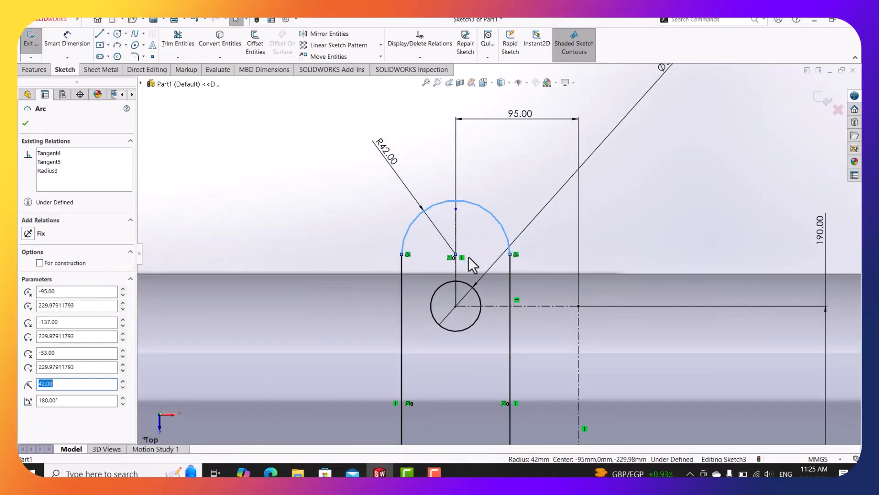
pyautogui.click(456, 254)
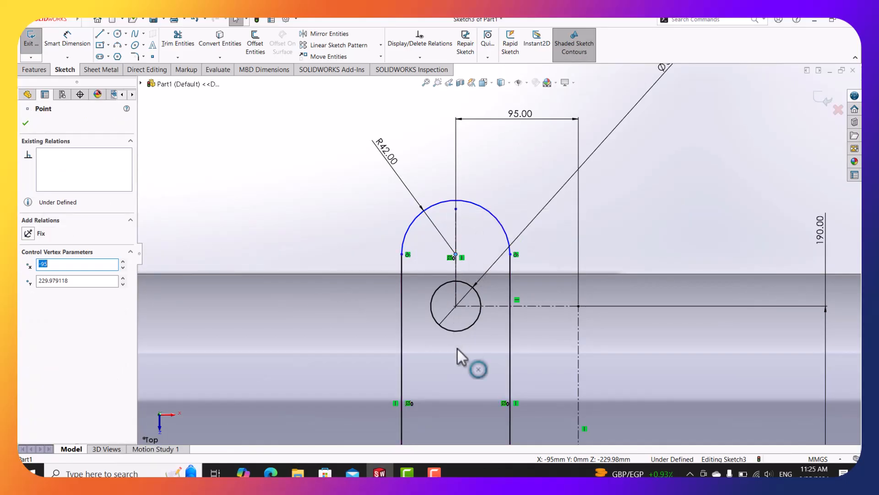
pyautogui.keyDown('ctrl'); pyautogui.click(456, 306); pyautogui.keyUp('ctrl')
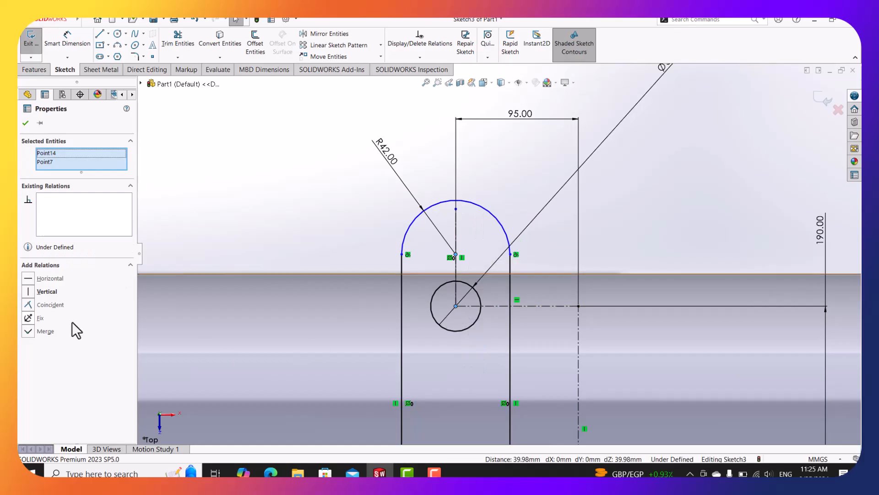
pyautogui.click(37, 306)
pyautogui.click(237, 211)
# Delete the Ø39 circle along with its dimension.
pyautogui.scroll(4, 375, 216)
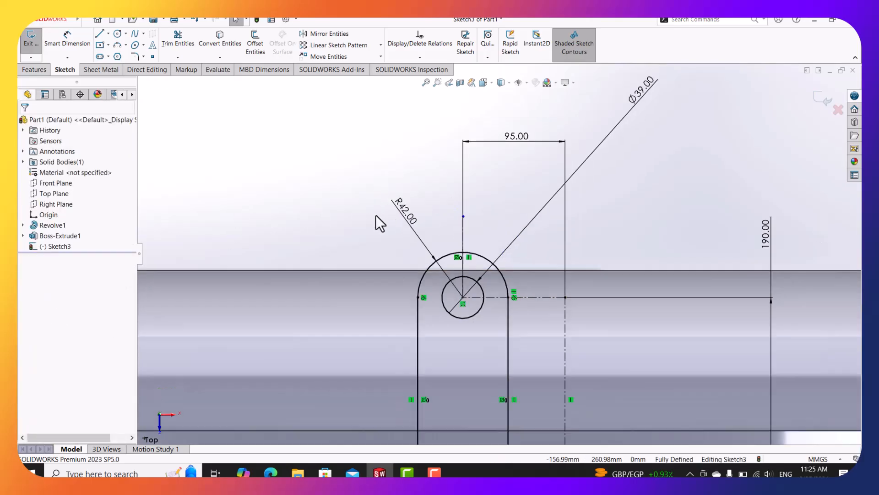
pyautogui.scroll(-2, 454, 296)
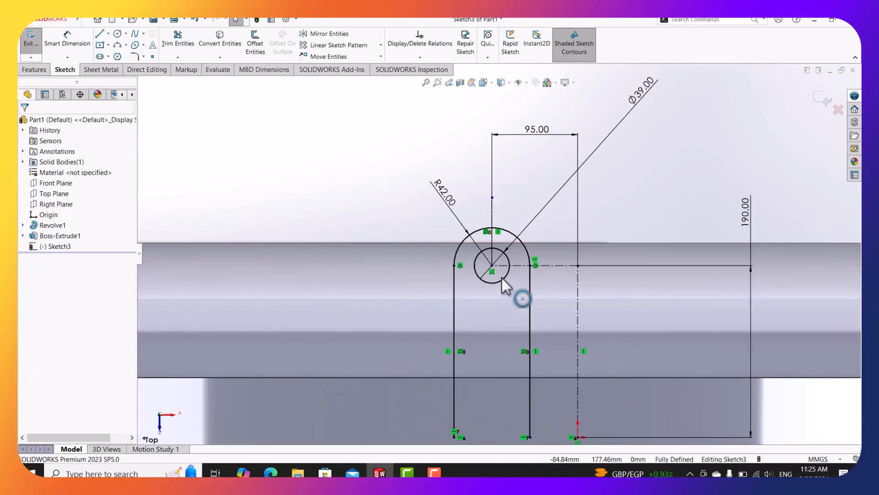
pyautogui.click(505, 276)
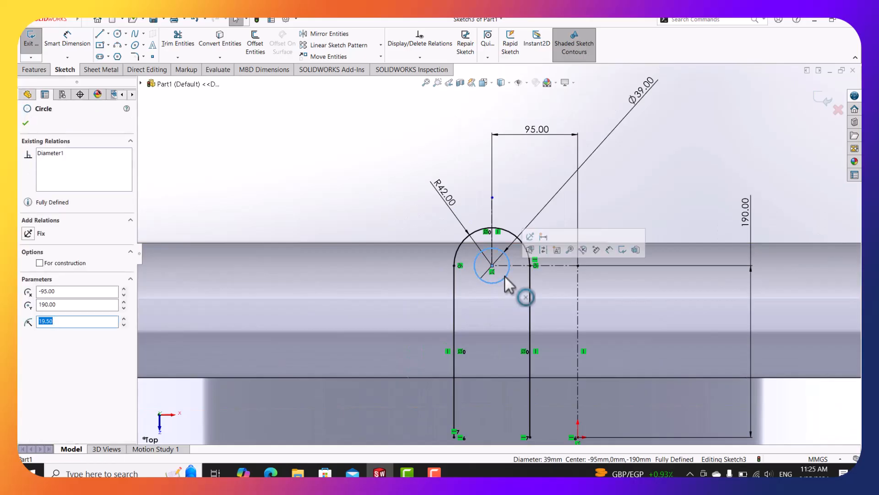
pyautogui.press('Delete')
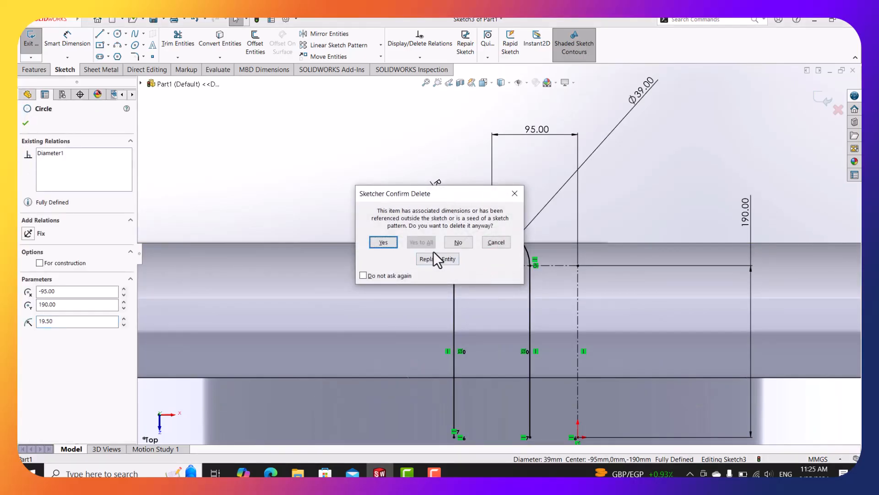
pyautogui.press('Return')
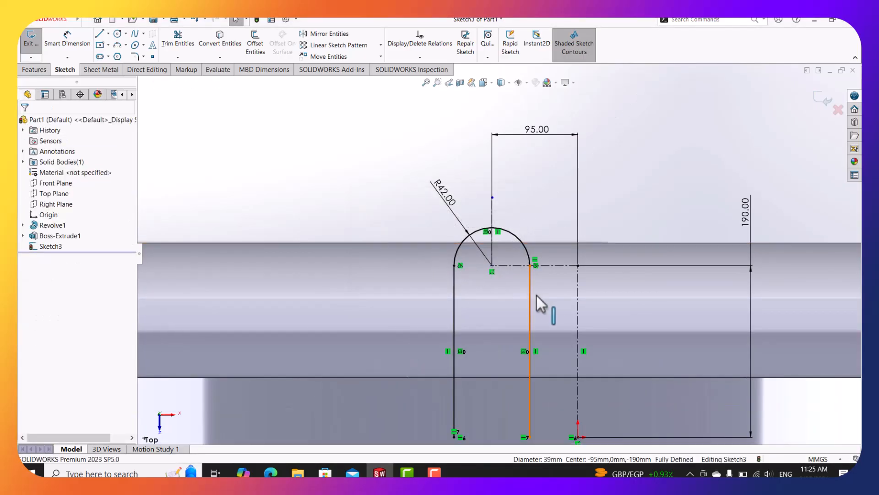
# Draw short horizontal lines inward from the slot lines' bottom ends, checking the damper drawing.
pyautogui.click(100, 34)
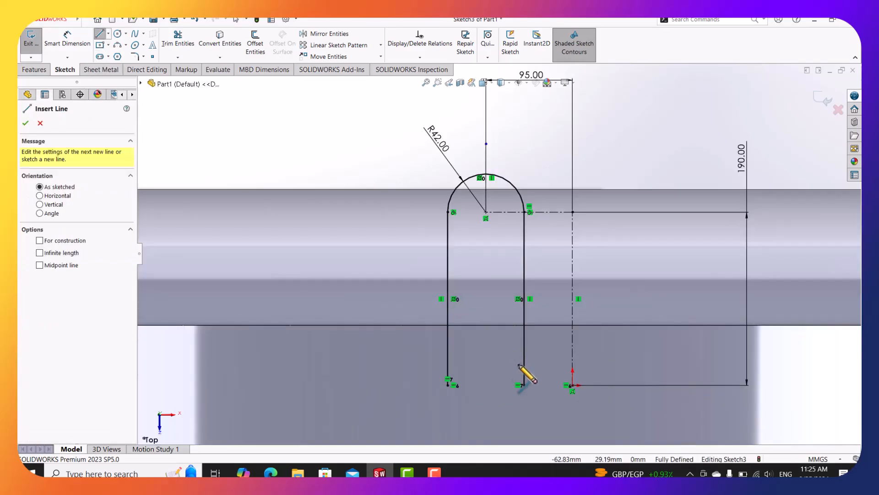
pyautogui.click(525, 385)
pyautogui.scroll(-4, 524, 385)
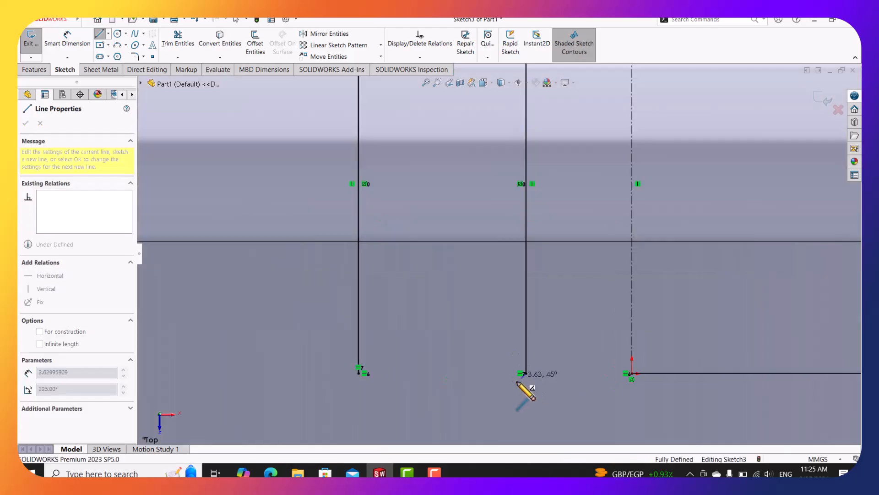
pyautogui.press('Escape')
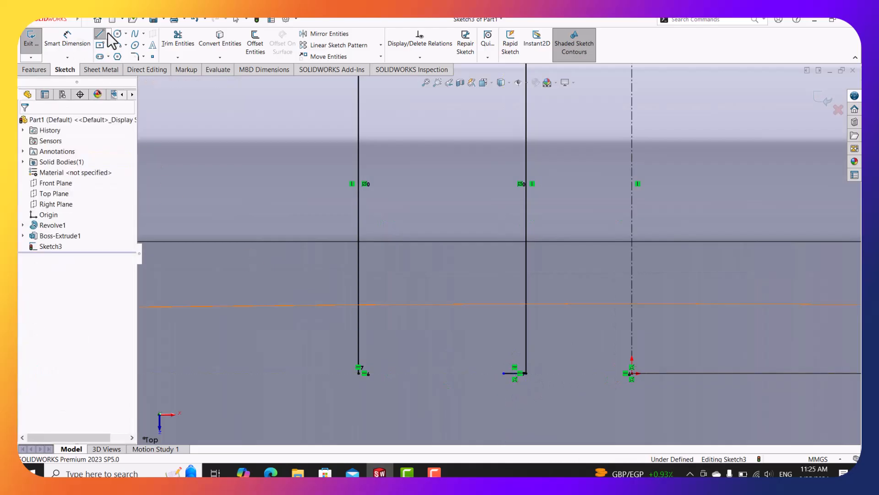
pyautogui.click(100, 34)
pyautogui.click(359, 374)
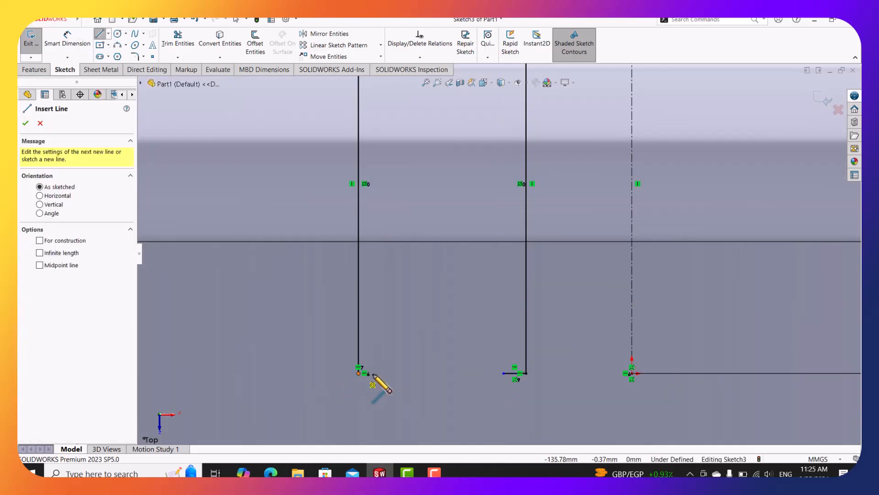
pyautogui.click(379, 374)
pyautogui.press('Escape')
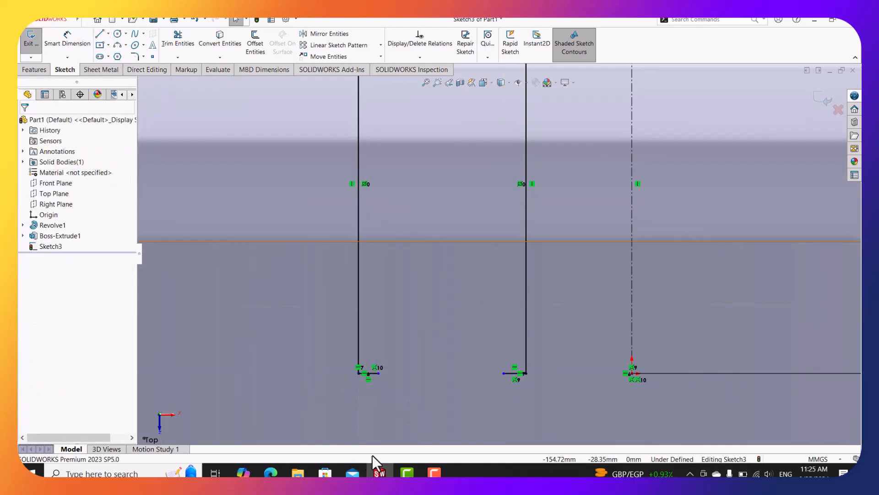
pyautogui.click(272, 473)
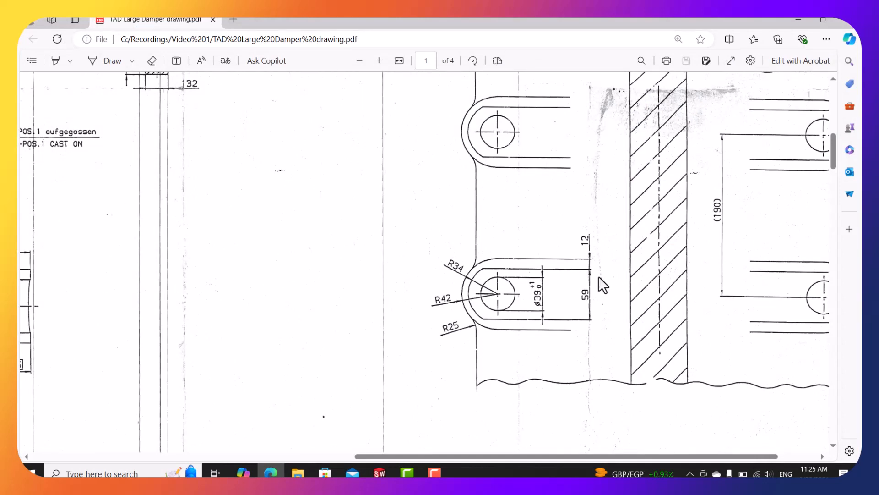
pyautogui.click(799, 19)
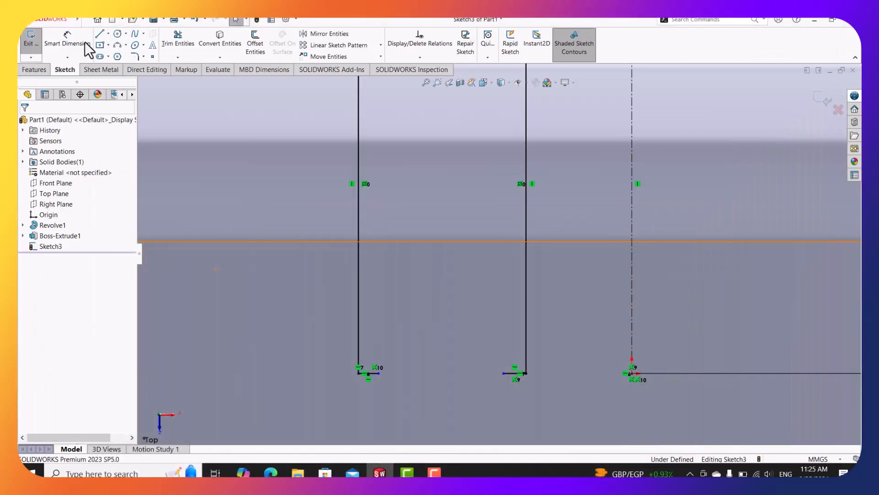
# Dimension the right-side short line to 12 mm.
pyautogui.click(84, 42)
pyautogui.click(514, 373)
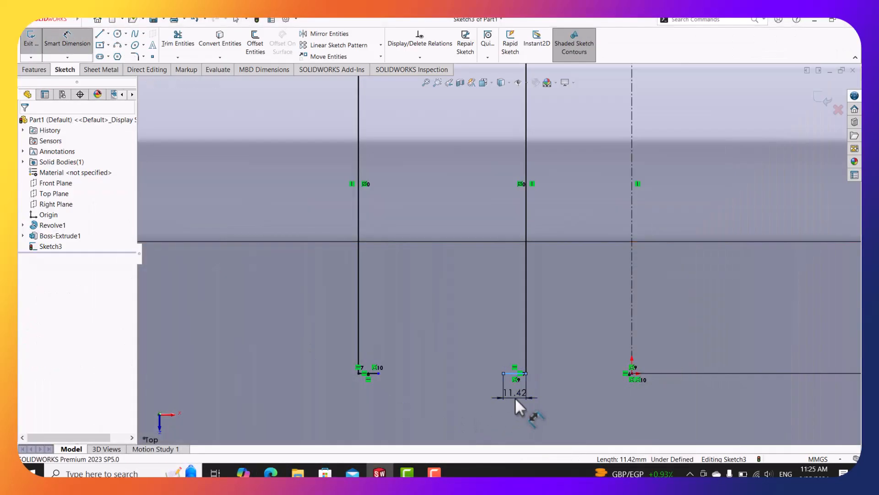
pyautogui.click(515, 397)
pyautogui.write('12')
pyautogui.press('Return')
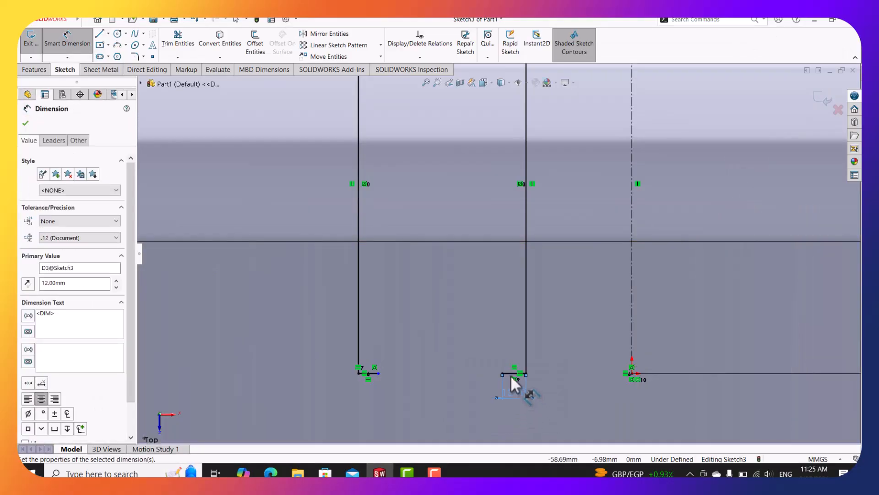
pyautogui.press('Escape')
# Make the two short lines equal and bring the damper PDF drawing back up.
pyautogui.click(370, 374)
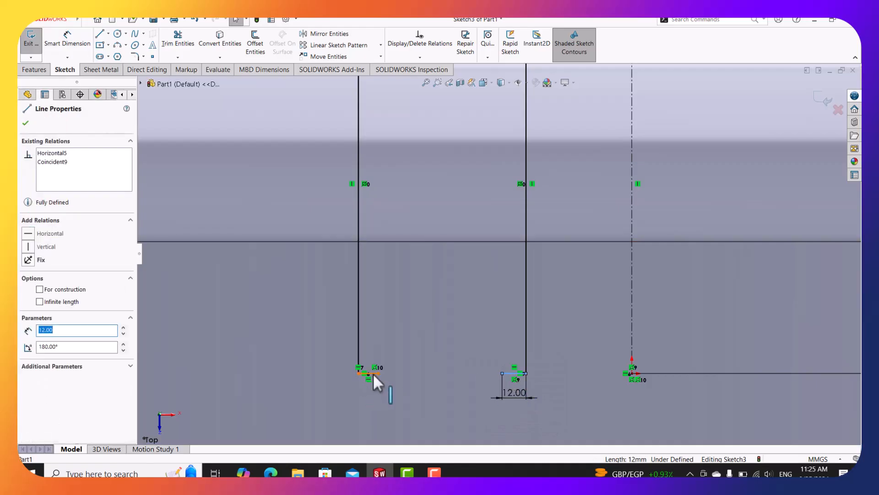
pyautogui.keyDown('ctrl'); pyautogui.click(373, 374); pyautogui.keyUp('ctrl')
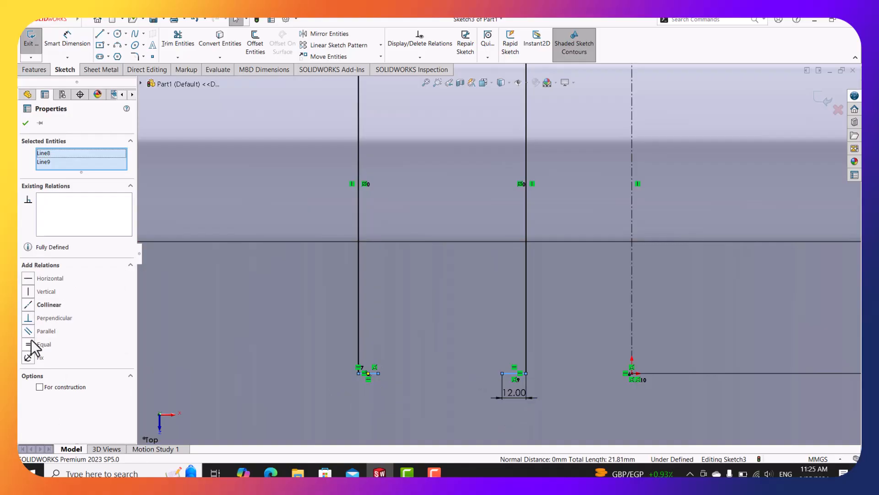
pyautogui.click(28, 344)
pyautogui.press('Escape')
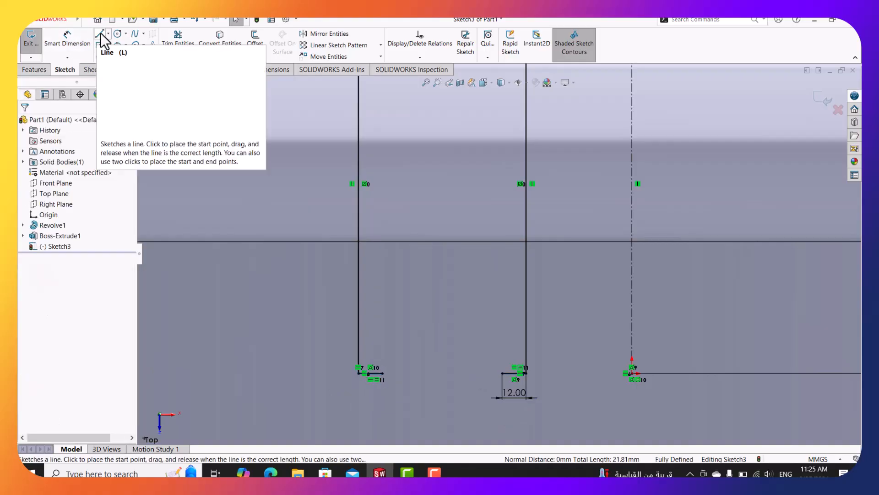
pyautogui.click(270, 472)
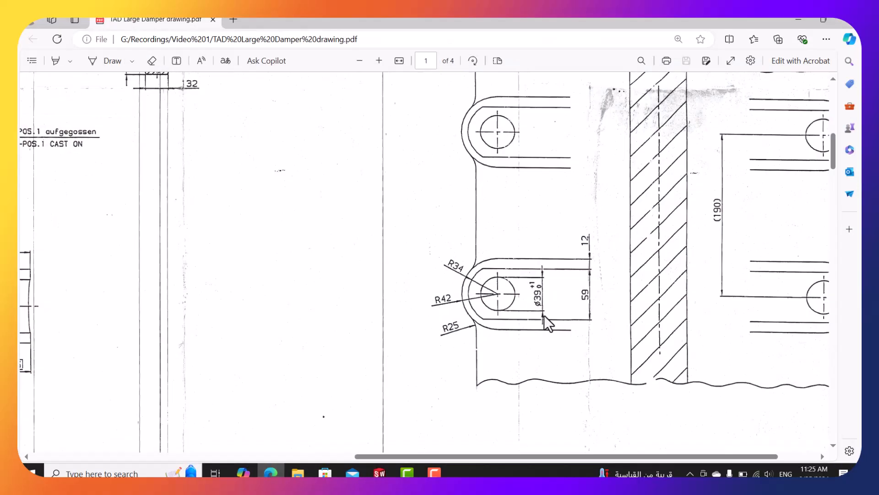
pyautogui.keyDown('ctrl'); pyautogui.scroll(2, 481, 315); pyautogui.keyUp('ctrl')
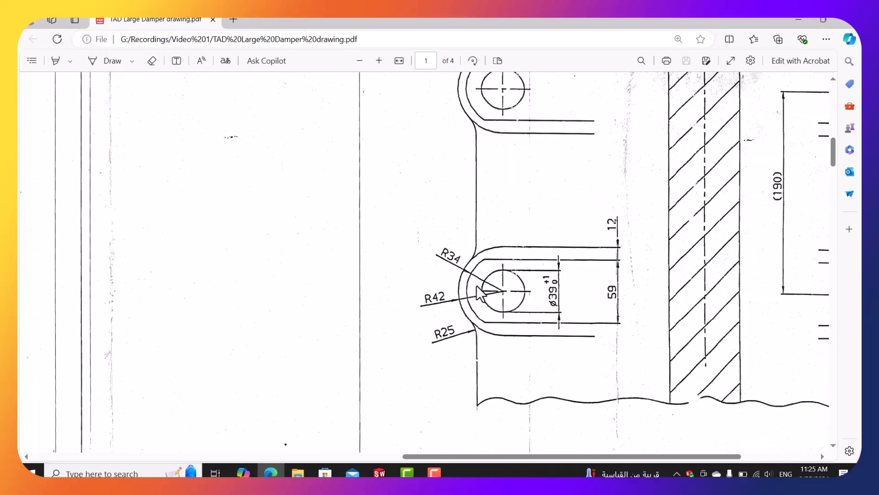
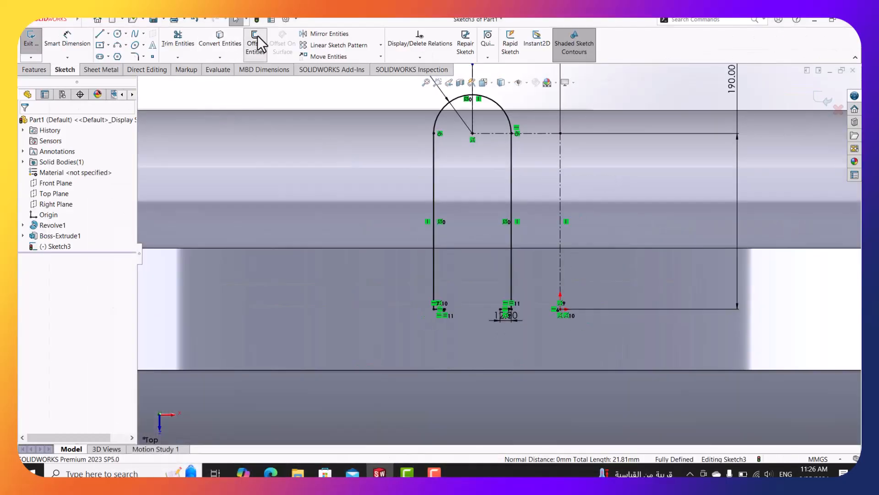
# Offset only the R42 arc inward by 8 mm, with Select chain turned off.
pyautogui.click(256, 44)
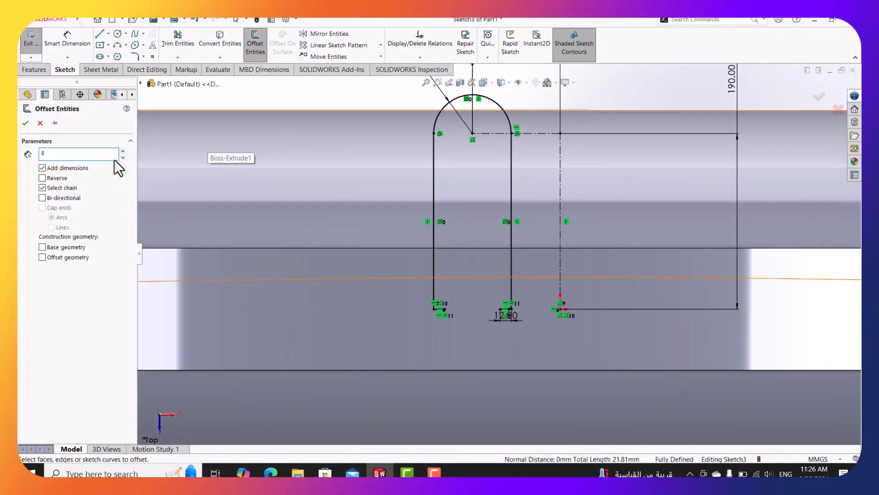
pyautogui.click(507, 118)
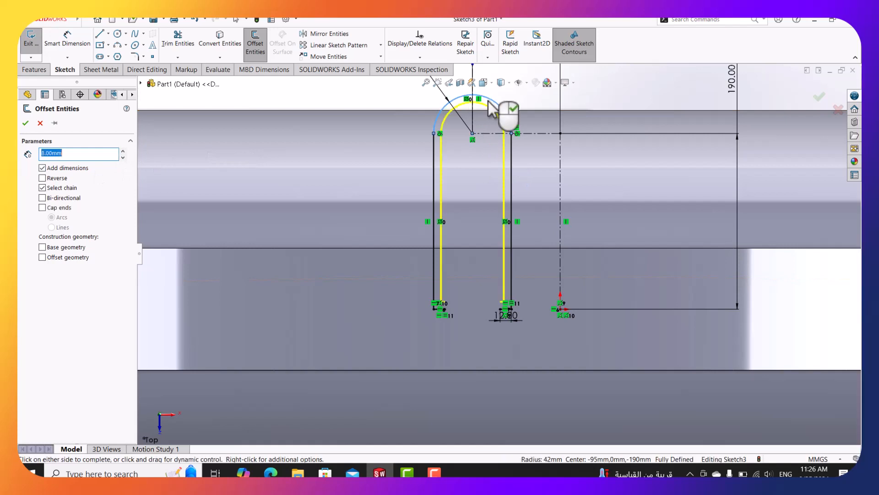
pyautogui.click(42, 187)
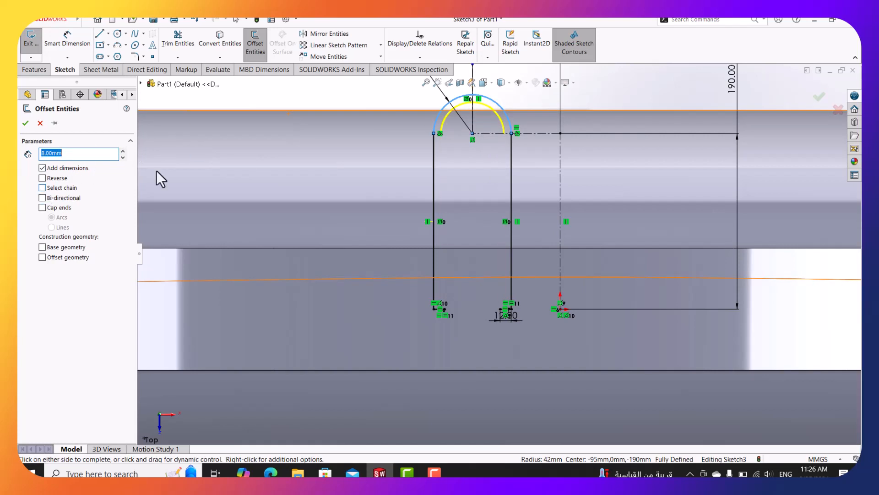
pyautogui.scroll(-2, 481, 91)
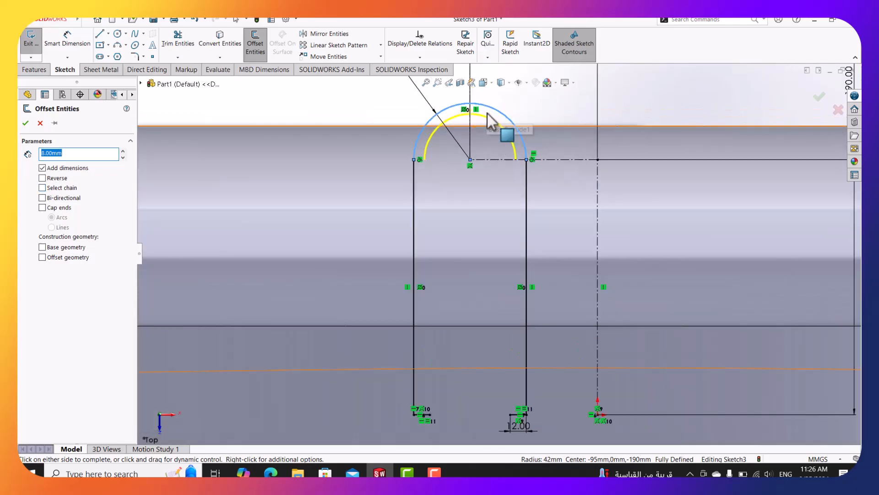
pyautogui.click(26, 124)
# Draw two vertical lines from the inner bottom endpoints up to the offset arc.
pyautogui.click(99, 34)
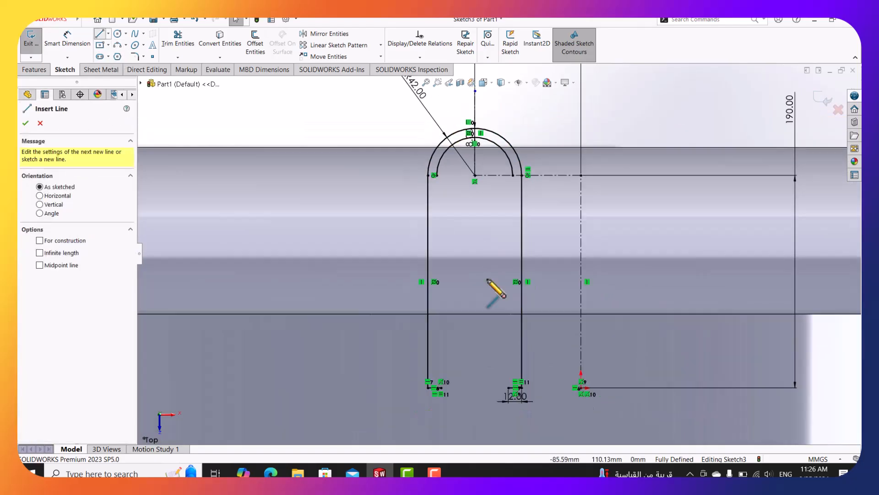
pyautogui.scroll(-3, 481, 387)
pyautogui.click(431, 335)
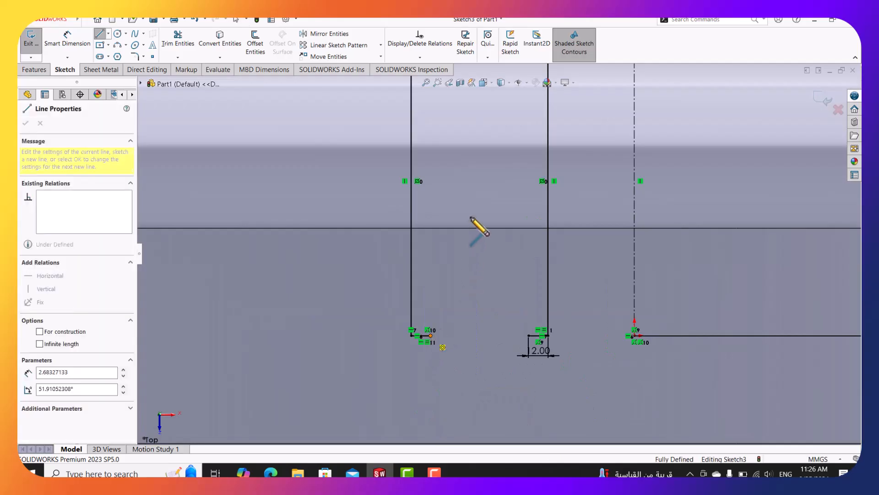
pyautogui.scroll(3, 476, 226)
pyautogui.scroll(-2, 468, 173)
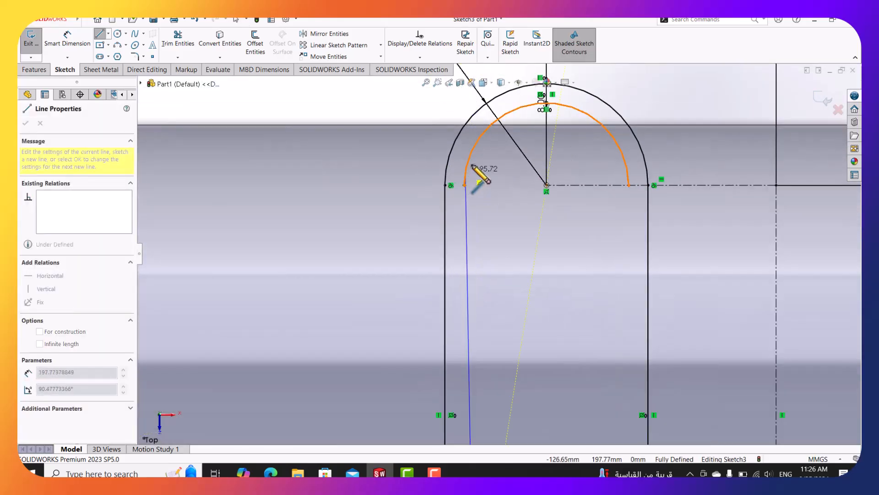
pyautogui.click(477, 137)
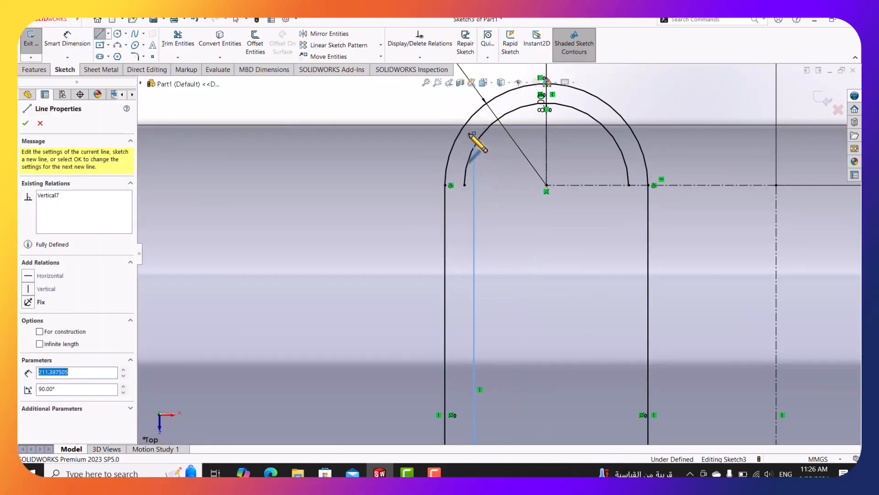
pyautogui.press('Escape')
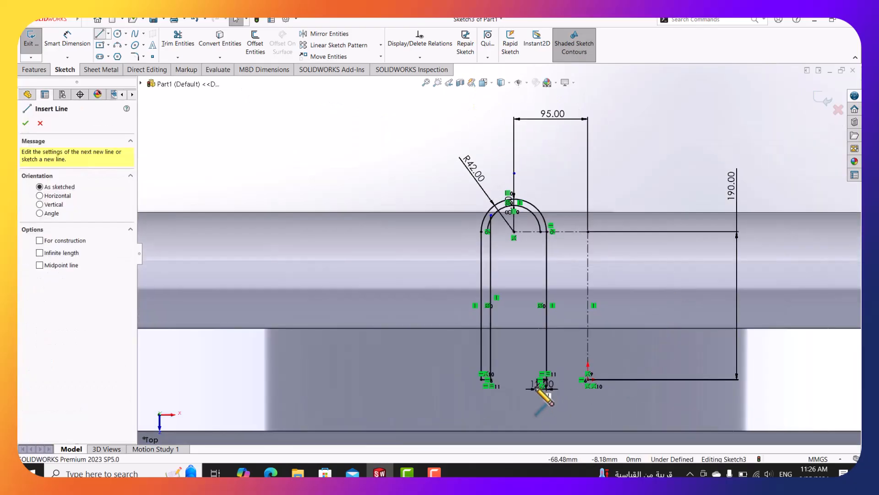
pyautogui.scroll(-5, 540, 383)
pyautogui.click(520, 346)
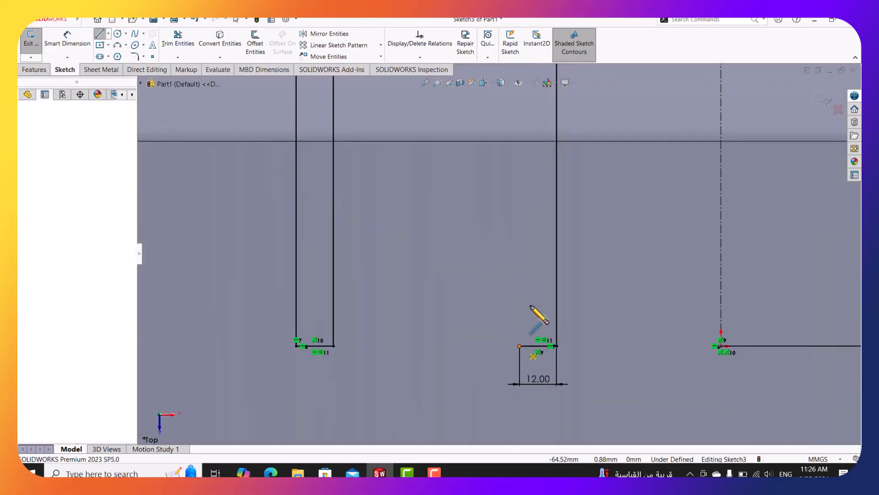
pyautogui.scroll(8, 524, 252)
pyautogui.scroll(-4, 510, 173)
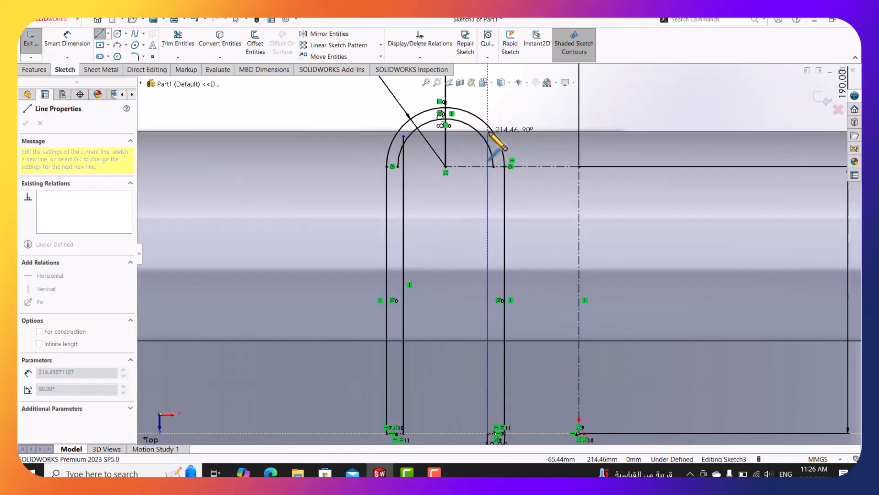
pyautogui.scroll(-3, 505, 156)
pyautogui.click(488, 152)
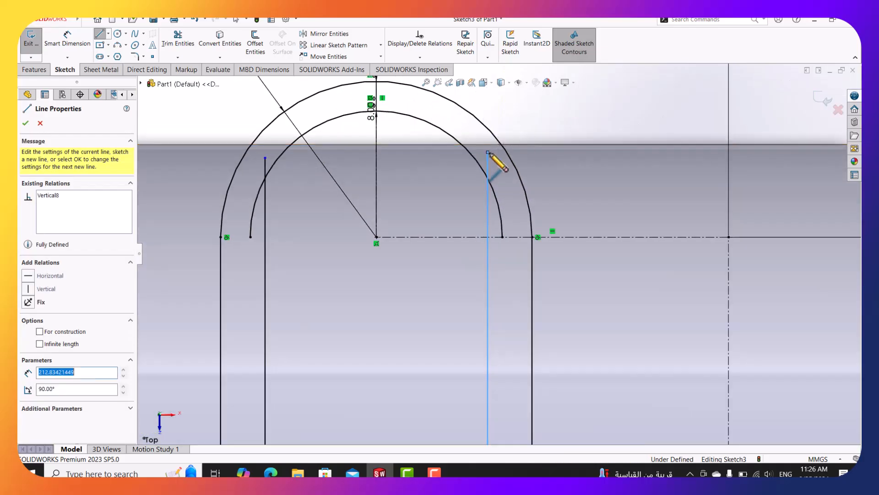
pyautogui.press('Escape')
# Trim the arc and line stubs with Trim to closest to close the U-shaped profile.
pyautogui.click(178, 39)
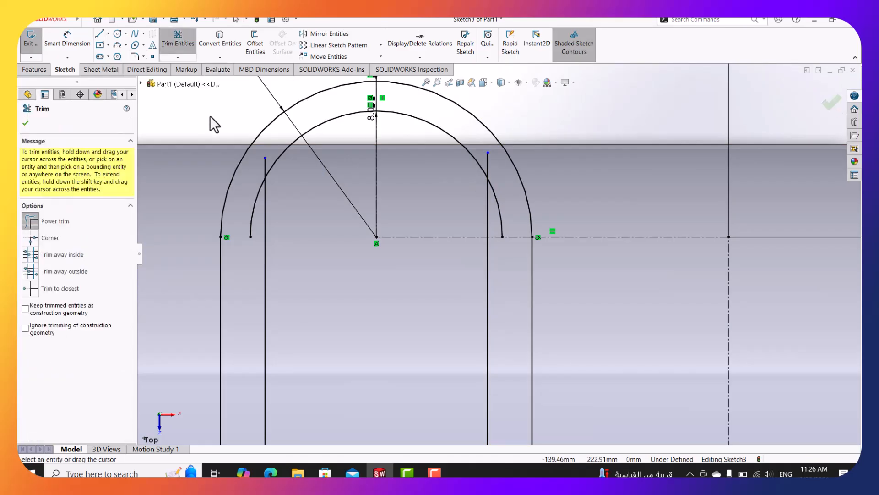
pyautogui.click(59, 288)
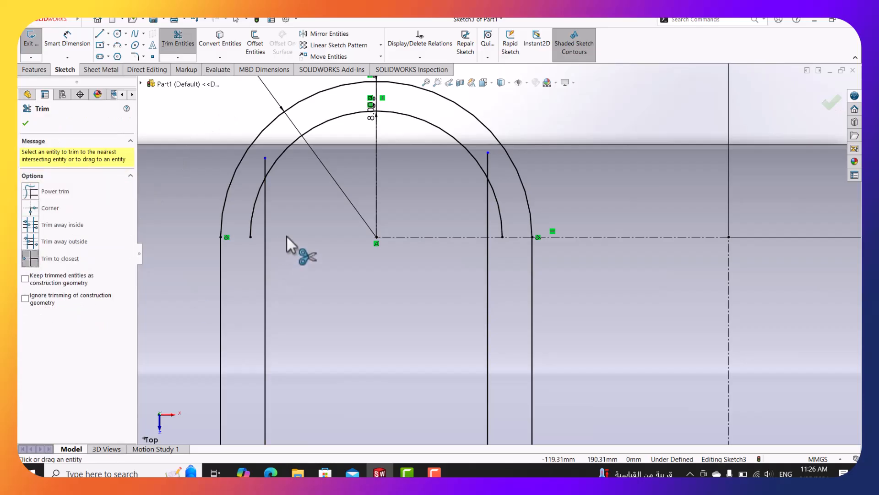
pyautogui.click(253, 214)
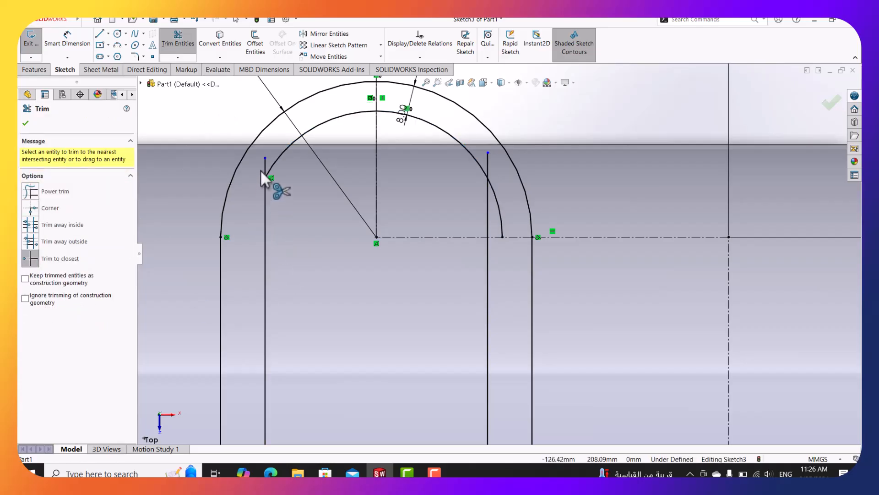
pyautogui.click(265, 167)
pyautogui.click(488, 164)
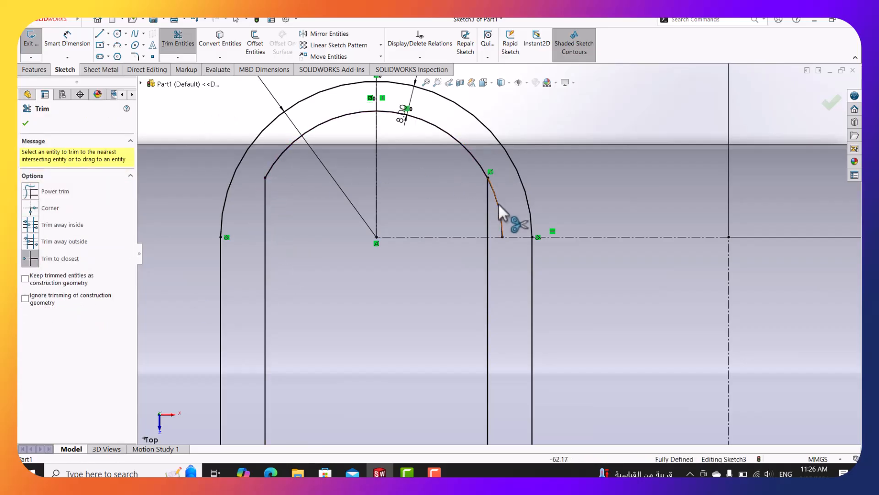
pyautogui.scroll(3, 498, 204)
pyautogui.scroll(2, 518, 321)
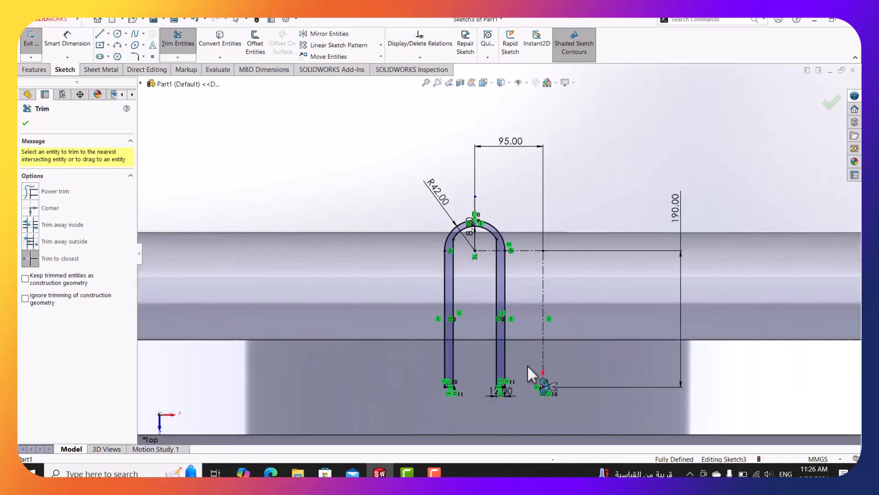
pyautogui.press('Escape')
pyautogui.scroll(-8, 508, 357)
pyautogui.scroll(10, 525, 349)
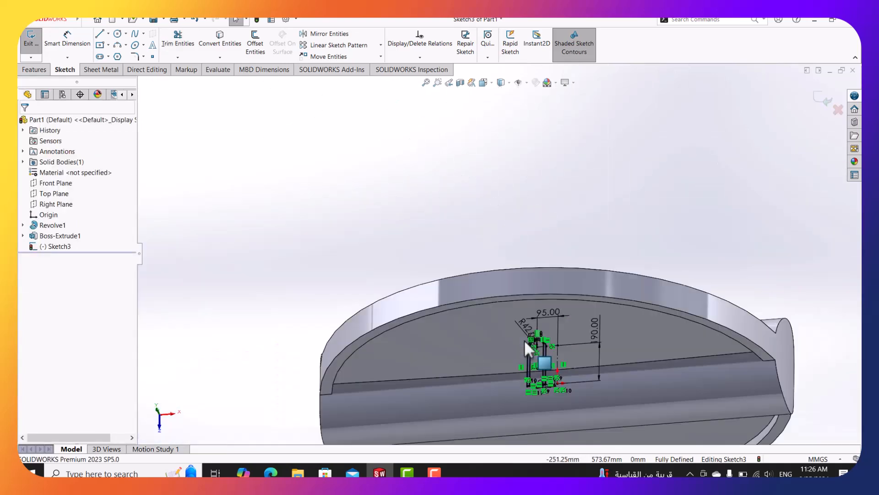
pyautogui.moveTo(525, 353)
pyautogui.mouseDown(button='middle')
pyautogui.moveTo(557, 218)
pyautogui.moveTo(595, 274)
pyautogui.moveTo(530, 298)
pyautogui.moveTo(540, 261)
pyautogui.moveTo(627, 220)
pyautogui.moveTo(669, 338)
pyautogui.moveTo(677, 314)
pyautogui.moveTo(669, 303)
pyautogui.moveTo(751, 300)
pyautogui.moveTo(550, 338)
pyautogui.mouseUp(button='middle')
pyautogui.click(271, 471)
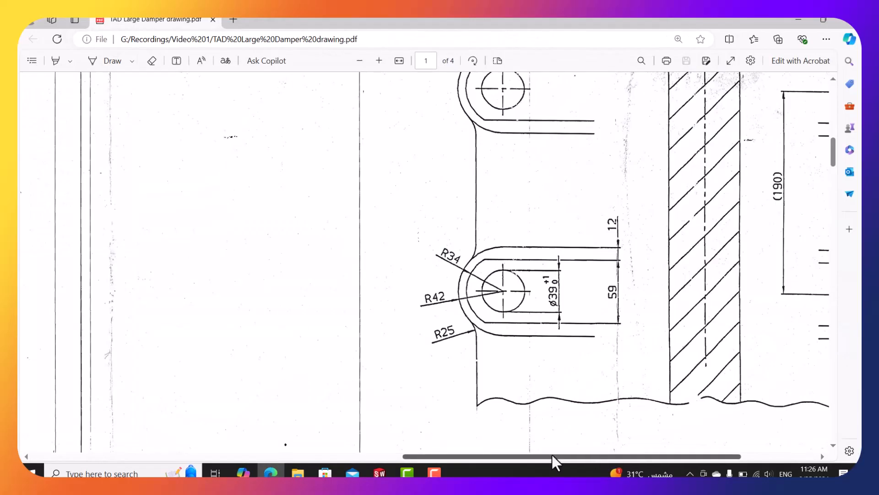
pyautogui.moveTo(551, 454); pyautogui.dragTo(575, 457)
pyautogui.keyDown('ctrl'); pyautogui.scroll(-3, 610, 327); pyautogui.keyUp('ctrl')
pyautogui.scroll(3, 587, 223)
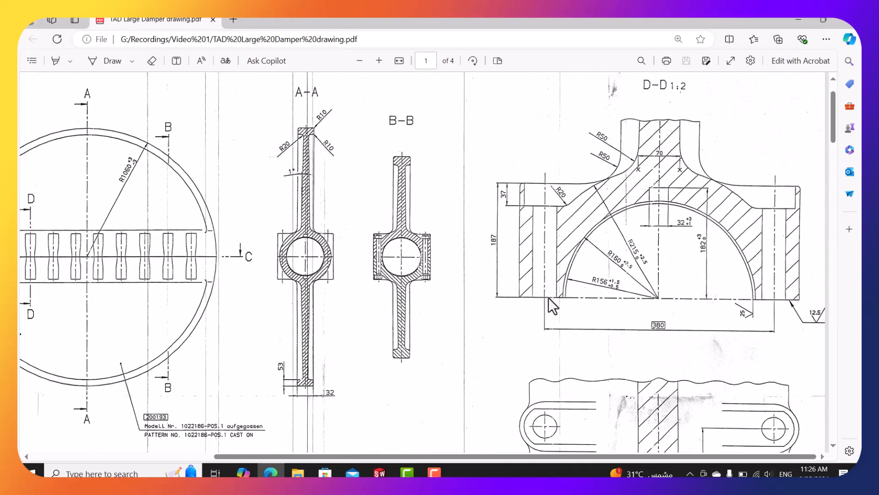
pyautogui.click(799, 20)
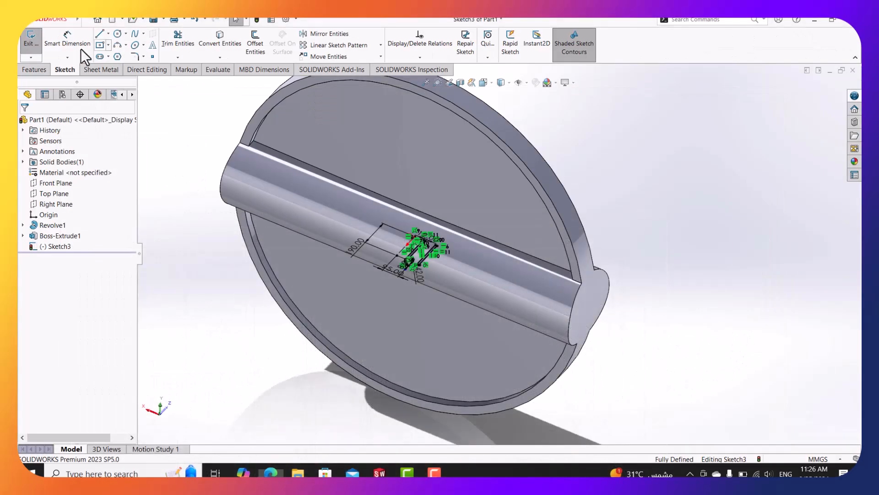
# Extrude Sketch3 Blind 187 mm in Direction 1 and 187 mm in Direction 2.
pyautogui.click(39, 71)
pyautogui.click(37, 46)
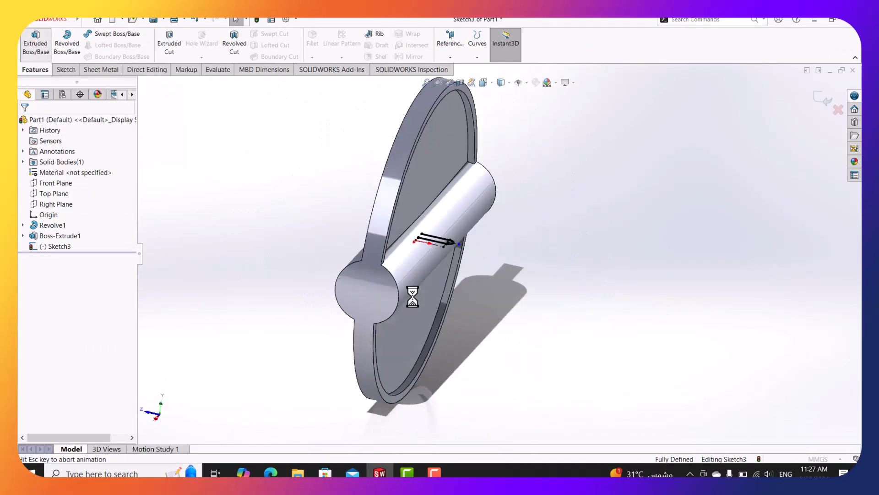
pyautogui.click(55, 185)
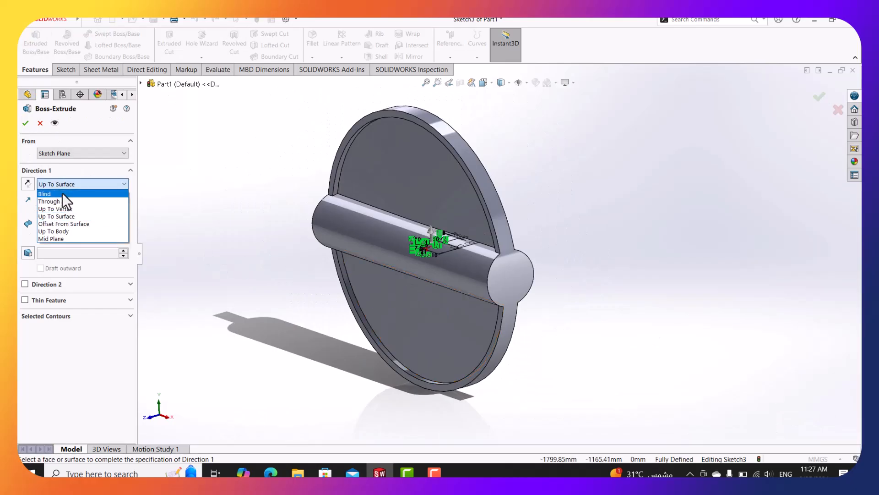
pyautogui.click(62, 194)
pyautogui.write('187')
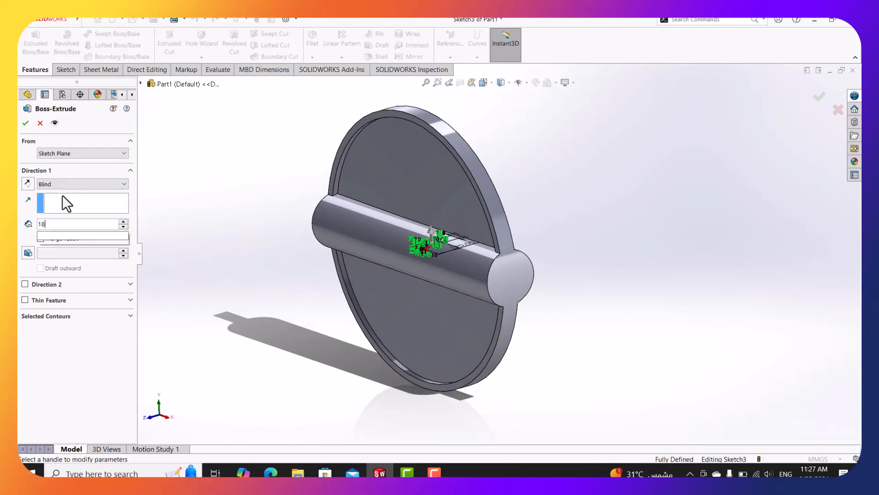
pyautogui.press('Return')
pyautogui.click(25, 284)
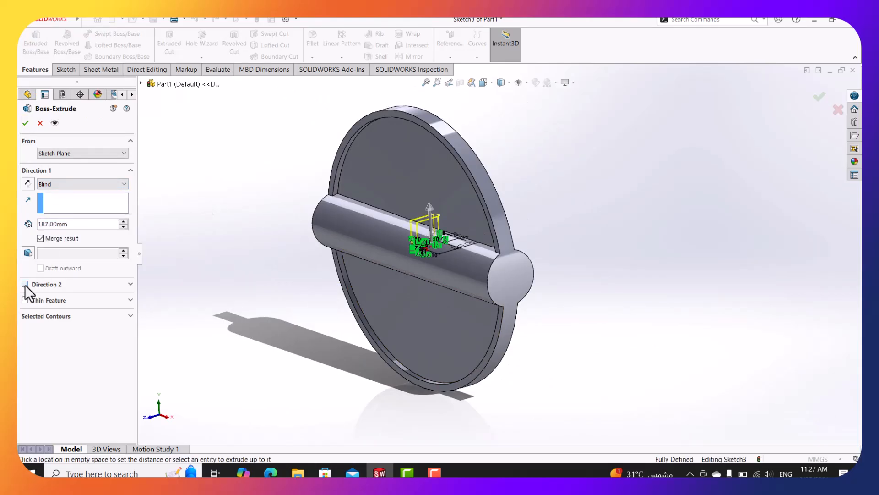
pyautogui.write('187')
pyautogui.press('Return')
pyautogui.press('Return')
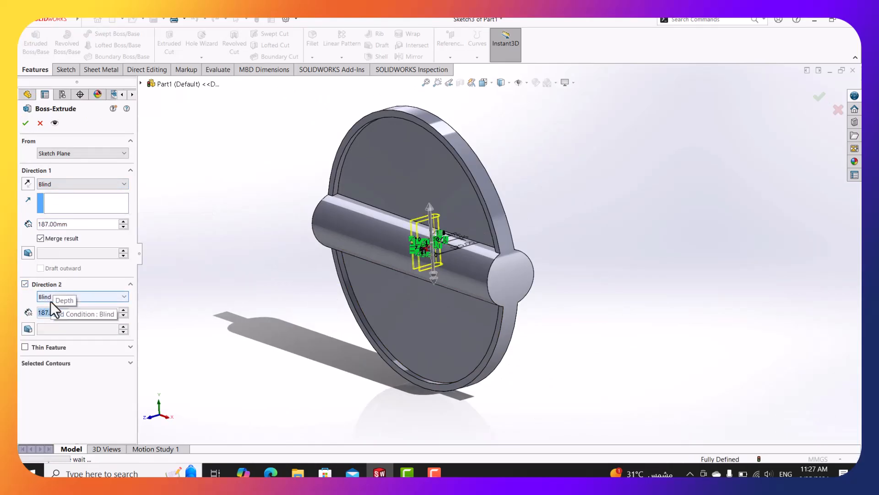
# Orbit around the new fin to check its shape, then bring the damper drawing PDF back up.
pyautogui.moveTo(281, 261); pyautogui.dragTo(478, 266, button='middle')
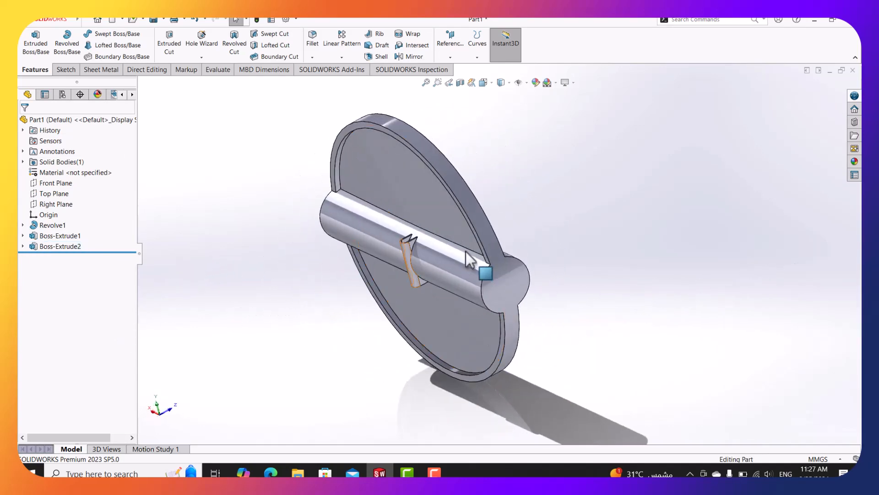
pyautogui.scroll(-10, 392, 284)
pyautogui.moveTo(370, 250); pyautogui.dragTo(371, 292, button='middle')
pyautogui.scroll(5, 372, 293)
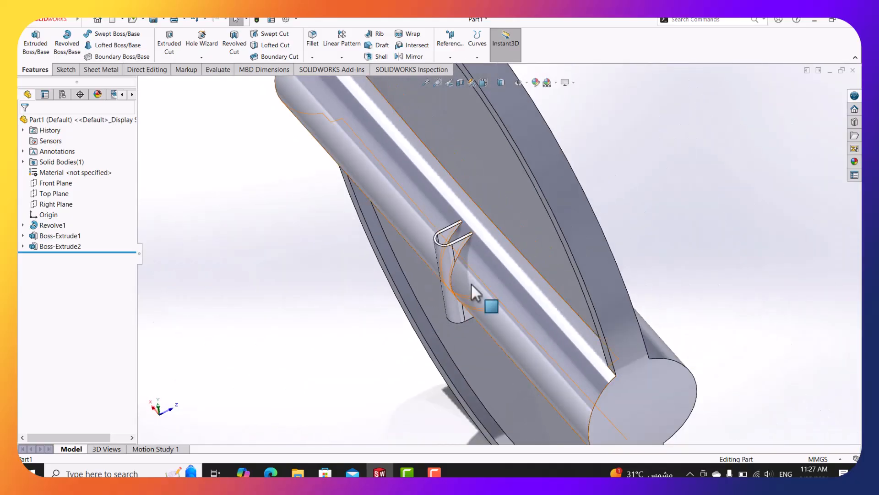
pyautogui.scroll(-5, 481, 221)
pyautogui.scroll(3, 482, 377)
pyautogui.scroll(3, 515, 318)
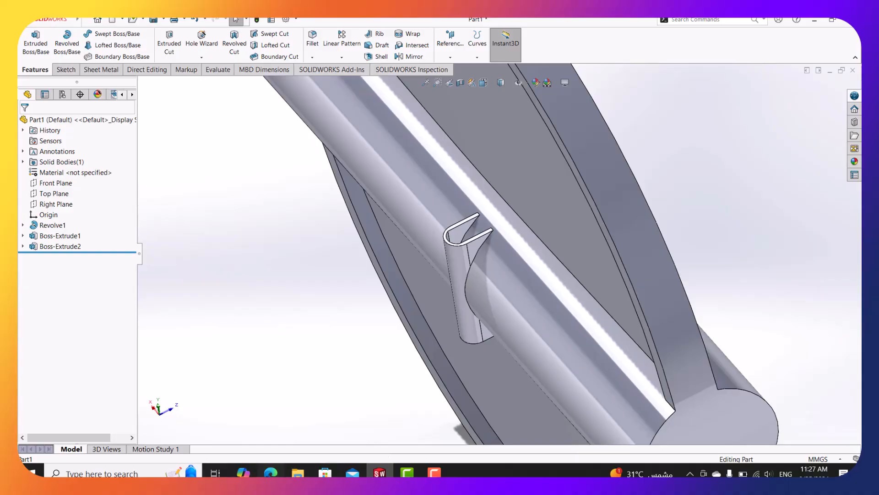
pyautogui.click(270, 472)
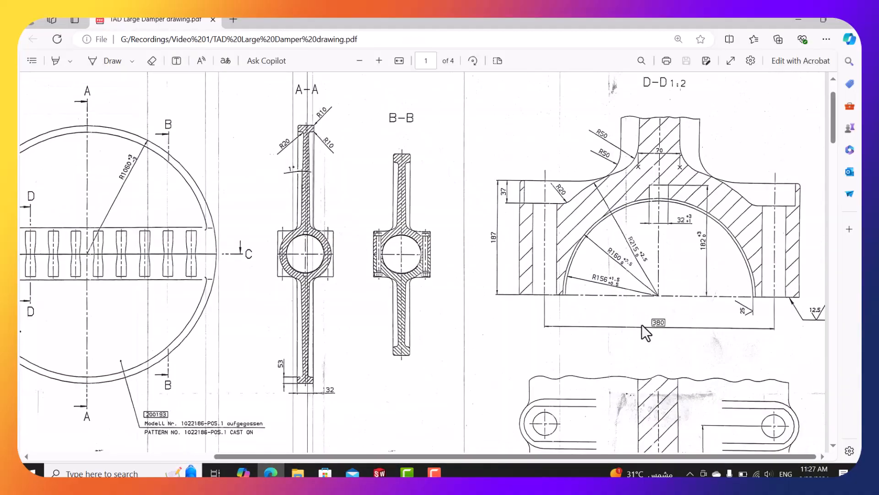
# Scroll the drawing to section C-C and zoom in on its hole rows and 9x190 (=1710) dimension.
pyautogui.scroll(-5, 642, 325)
pyautogui.scroll(4, 618, 326)
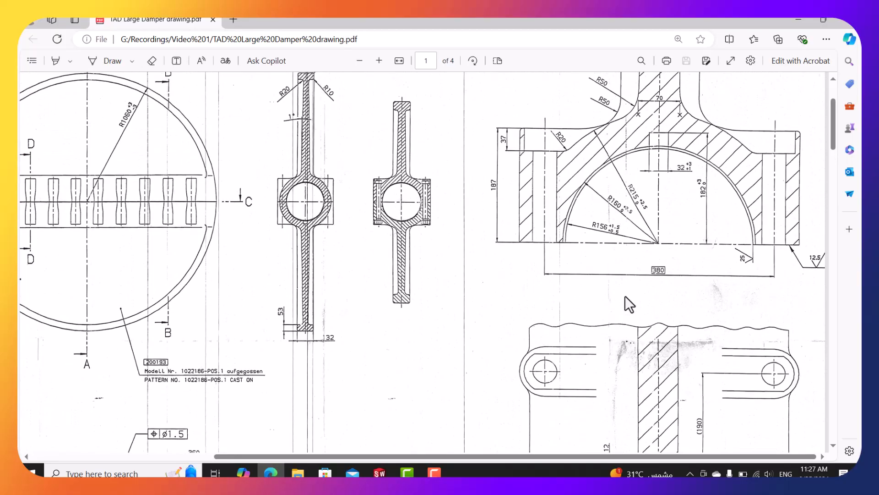
pyautogui.scroll(-3, 646, 231)
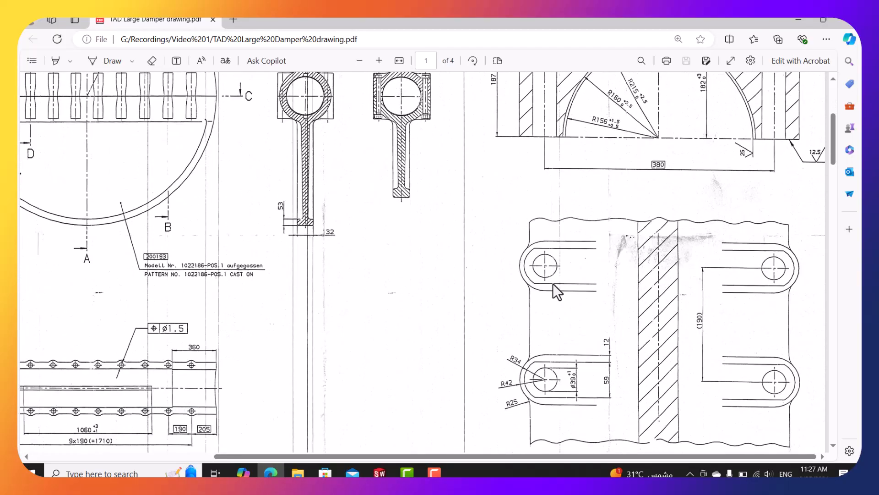
pyautogui.hscroll(-4, 460, 458)
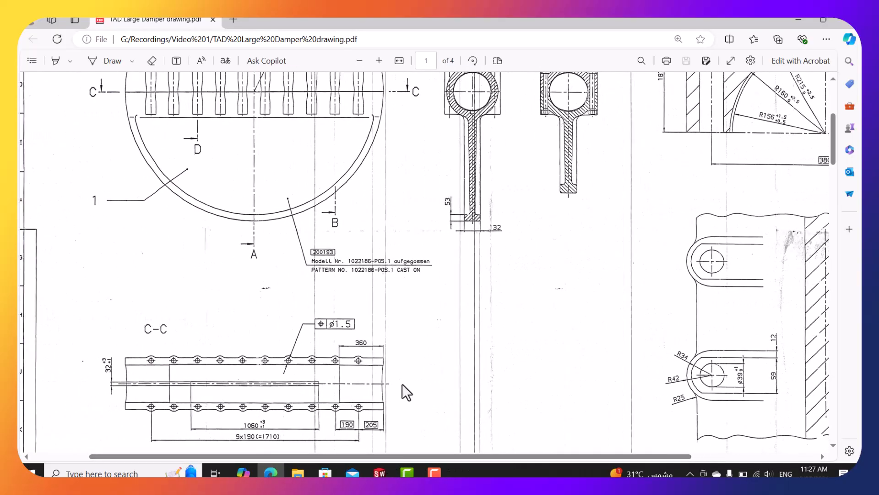
pyautogui.scroll(3, 403, 384)
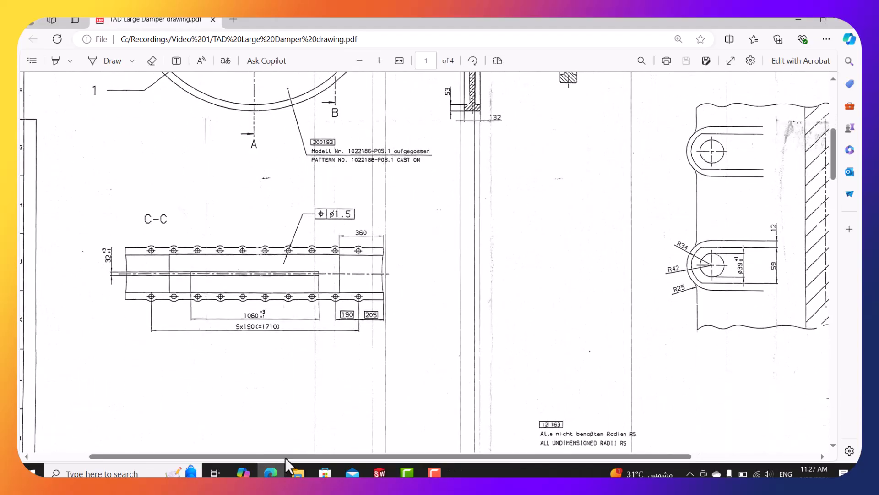
pyautogui.hscroll(-1, 284, 458)
pyautogui.scroll(1, 220, 380)
pyautogui.scroll(1, 166, 299)
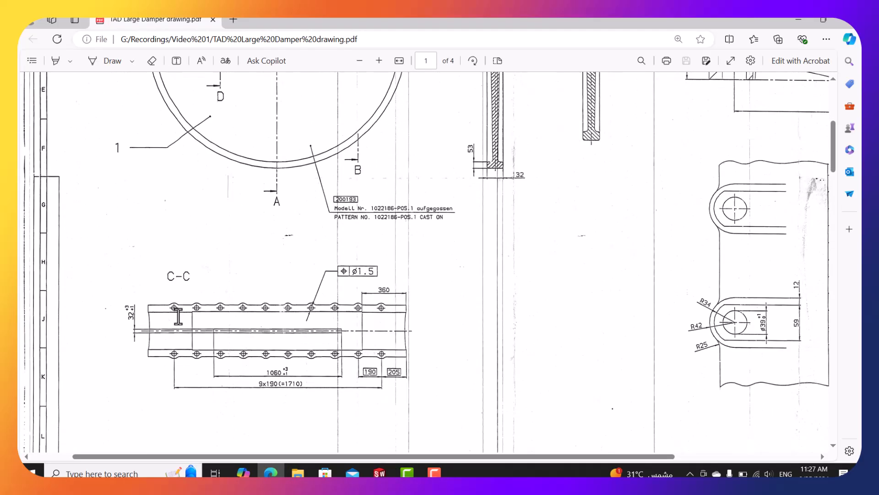
pyautogui.keyDown('ctrl'); pyautogui.scroll(1, 210, 374); pyautogui.keyUp('ctrl')
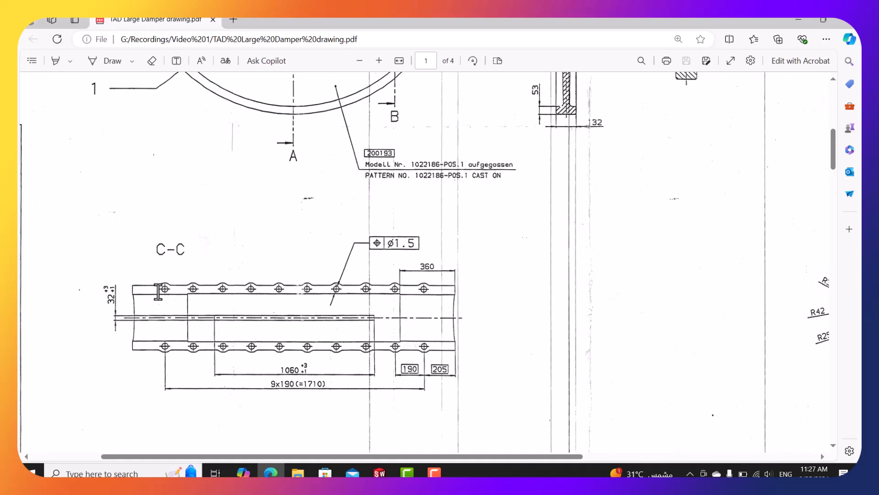
# Back in SolidWorks, reorient the view and pick the tube edge as the pattern's Direction 1.
pyautogui.click(379, 473)
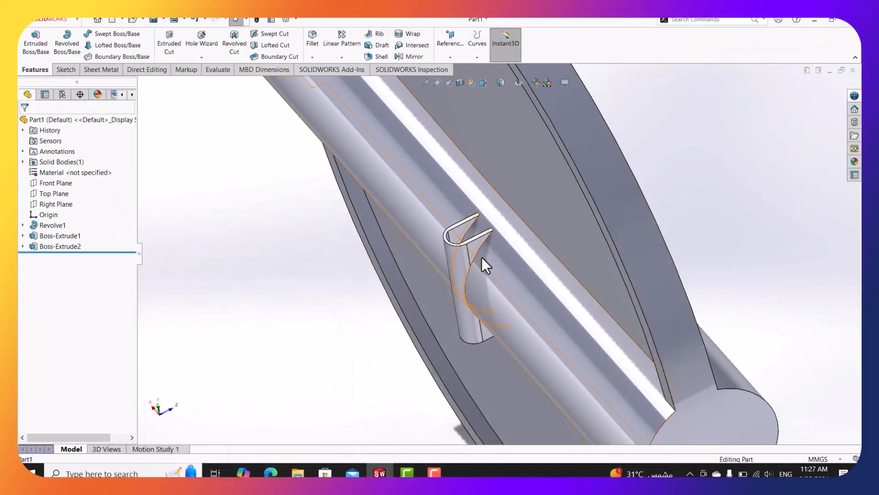
pyautogui.moveTo(562, 264); pyautogui.dragTo(594, 259, button='middle')
pyautogui.scroll(2, 594, 260)
pyautogui.click(484, 84)
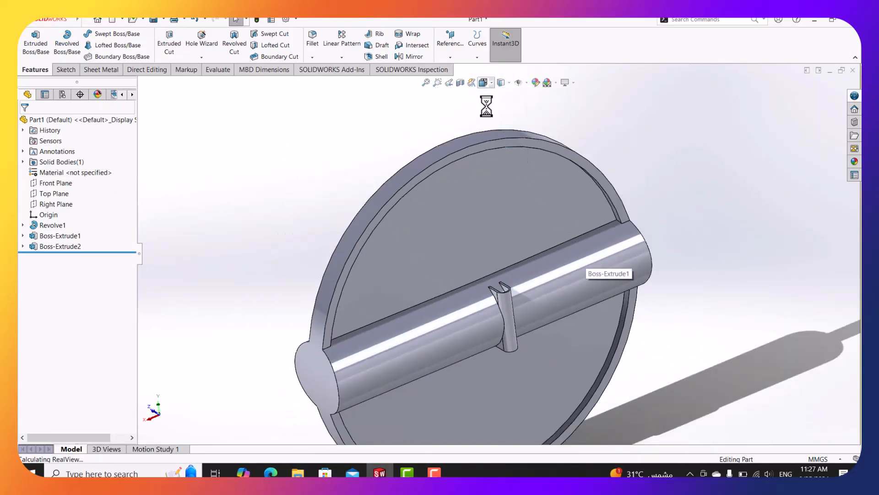
pyautogui.click(421, 329)
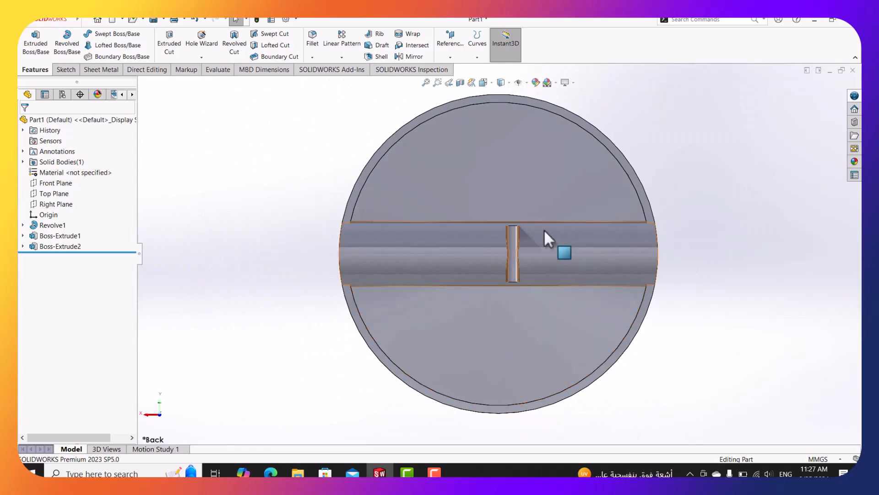
pyautogui.moveTo(544, 230); pyautogui.dragTo(584, 293, button='middle')
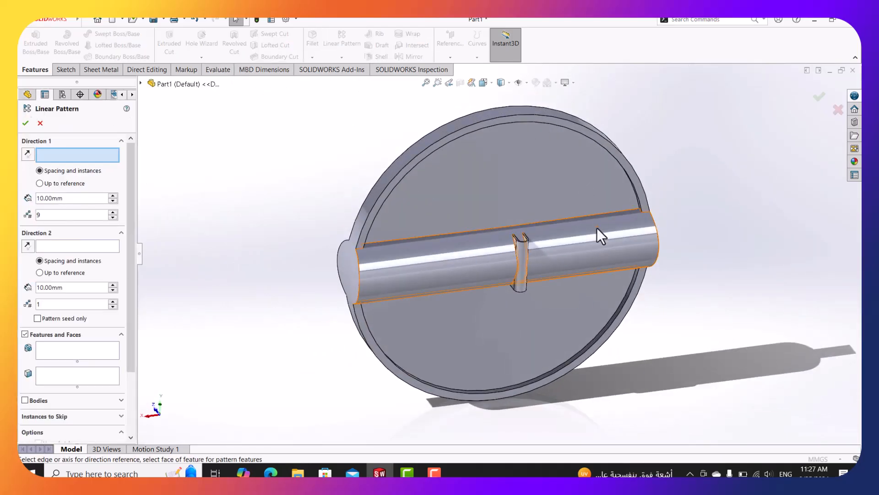
pyautogui.scroll(-3, 597, 227)
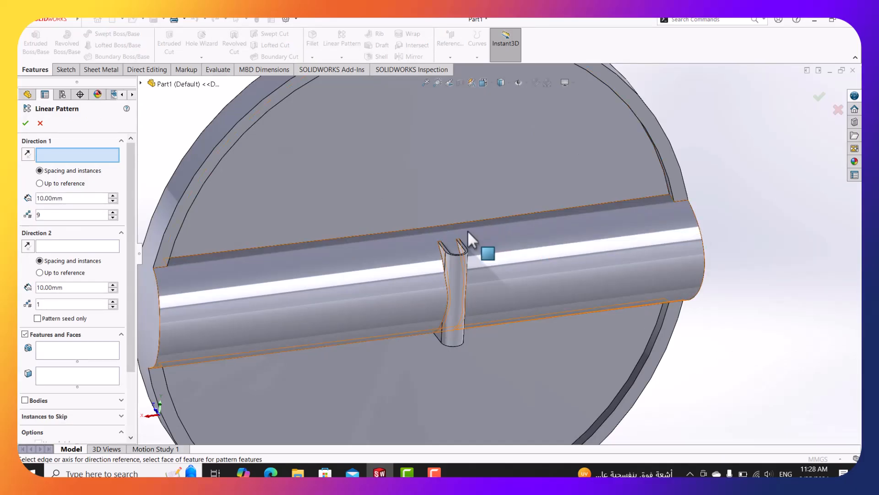
pyautogui.scroll(-3, 461, 241)
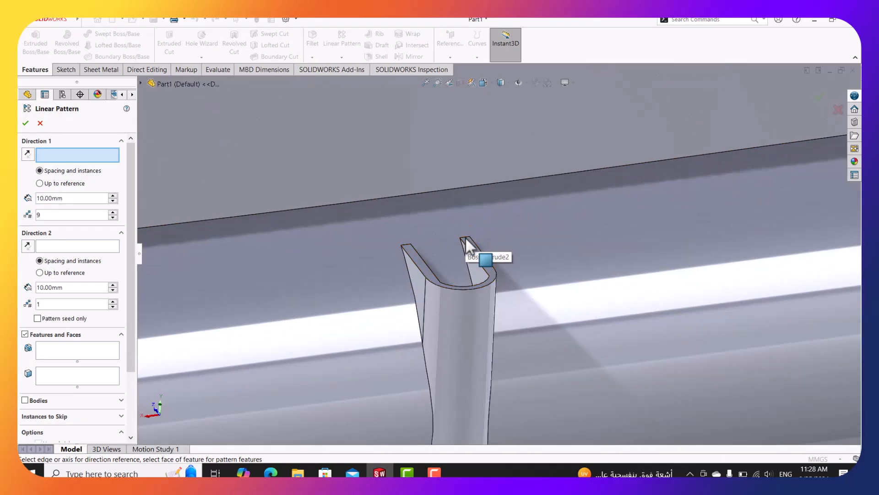
pyautogui.click(465, 237)
pyautogui.scroll(3, 506, 261)
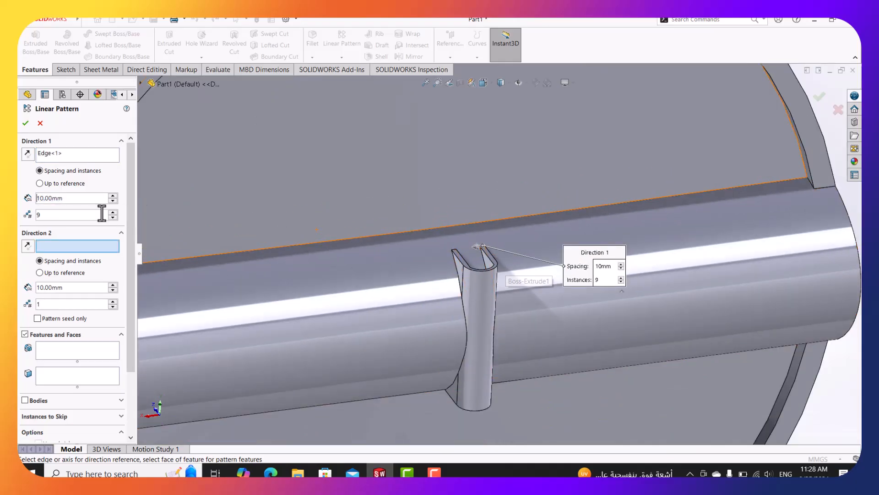
# Set the linear pattern spacing to 190 mm.
pyautogui.click(81, 198)
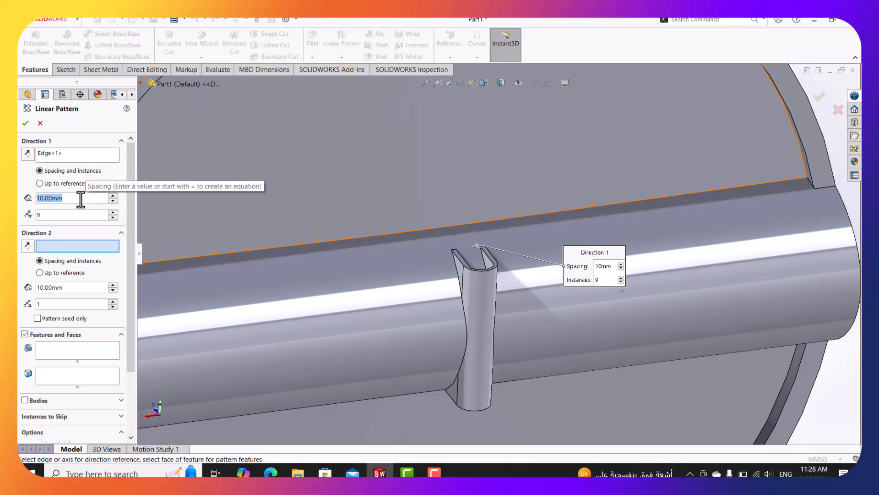
pyautogui.write('19')
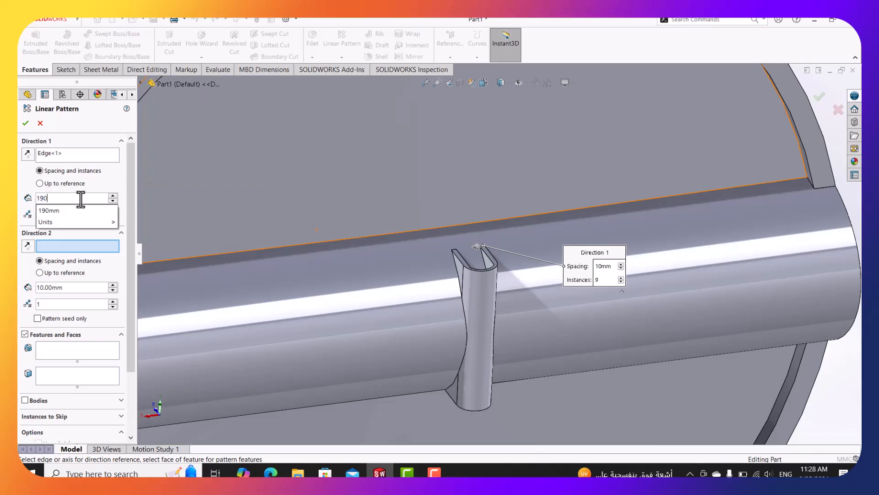
pyautogui.write('0')
pyautogui.press('Return')
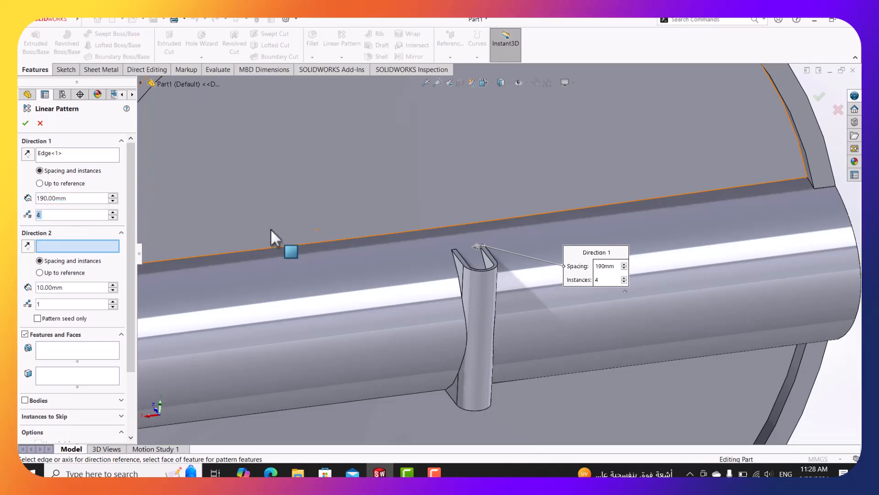
pyautogui.scroll(-1, 132, 344)
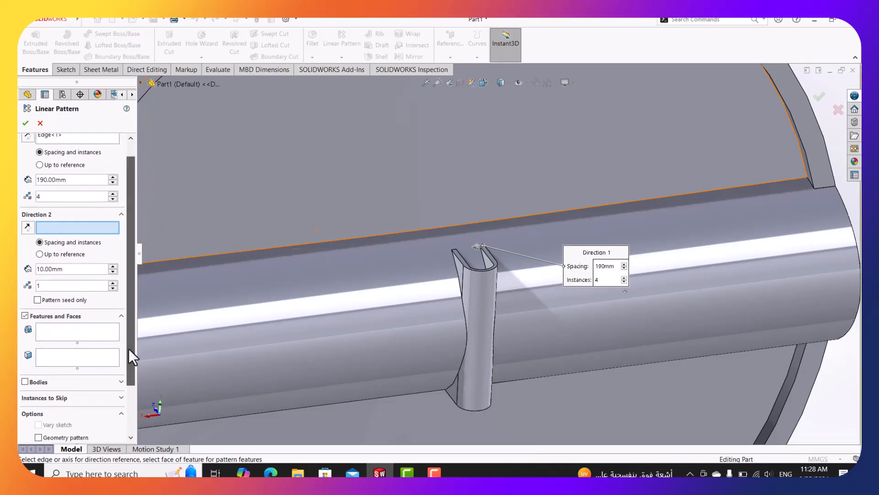
# Add Boss-Extrude2 as the patterned feature, reverse the direction, and check it against the damper drawing.
pyautogui.click(77, 334)
pyautogui.click(141, 83)
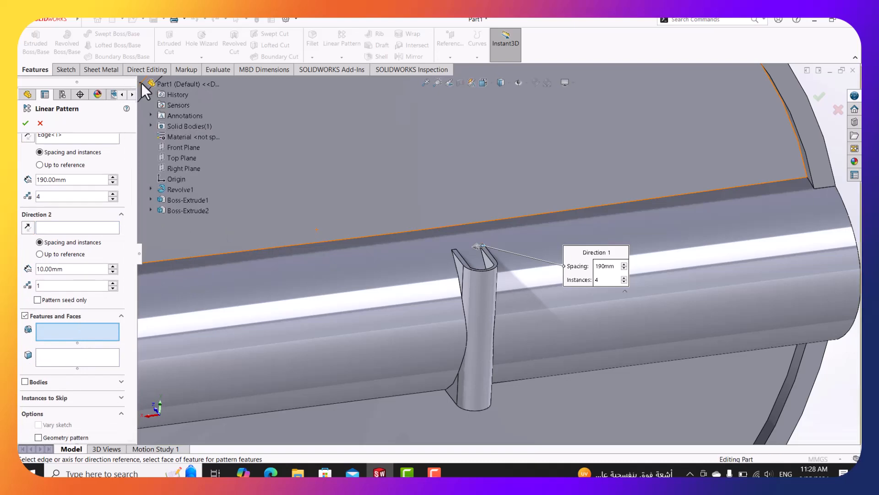
pyautogui.click(185, 211)
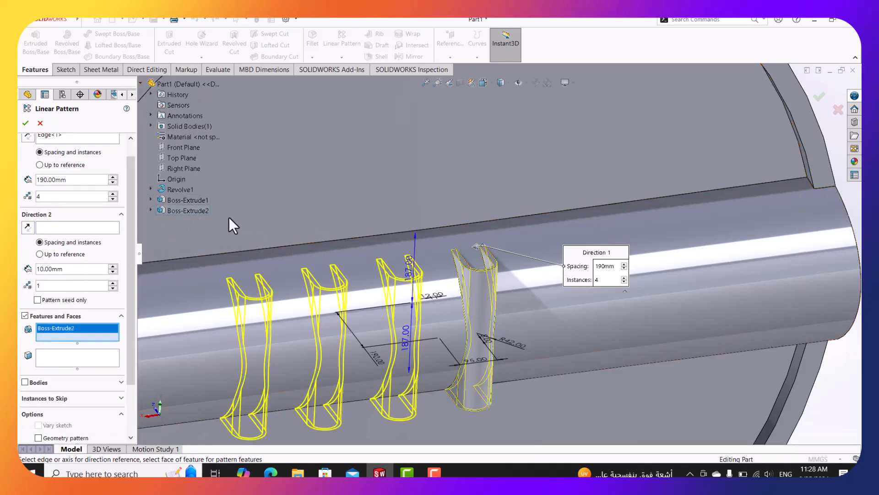
pyautogui.scroll(3, 423, 252)
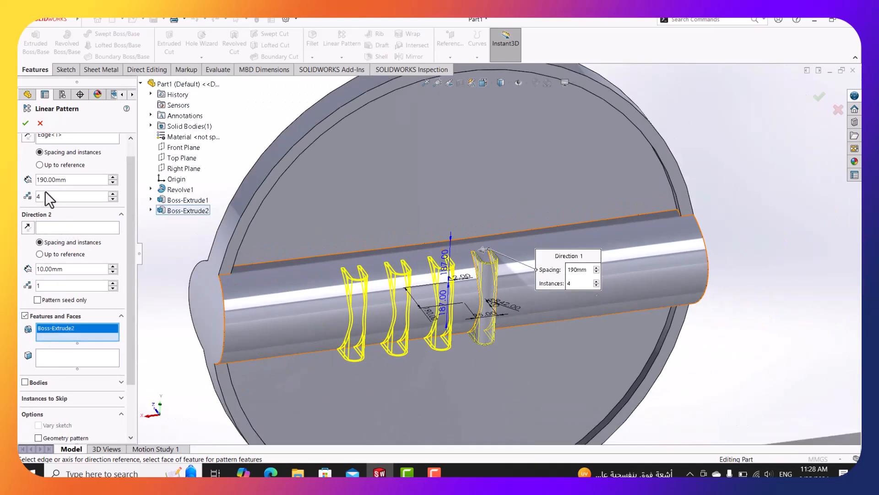
pyautogui.click(27, 136)
pyautogui.scroll(-3, 595, 263)
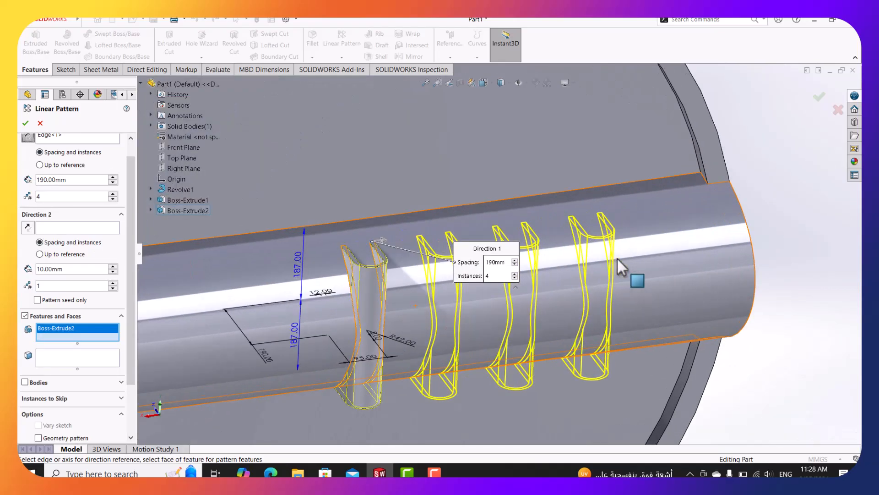
pyautogui.click(270, 472)
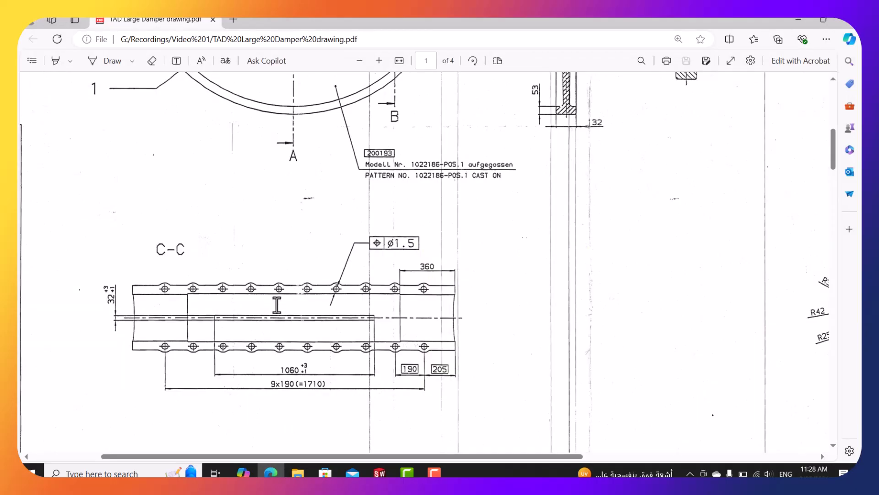
pyautogui.click(797, 24)
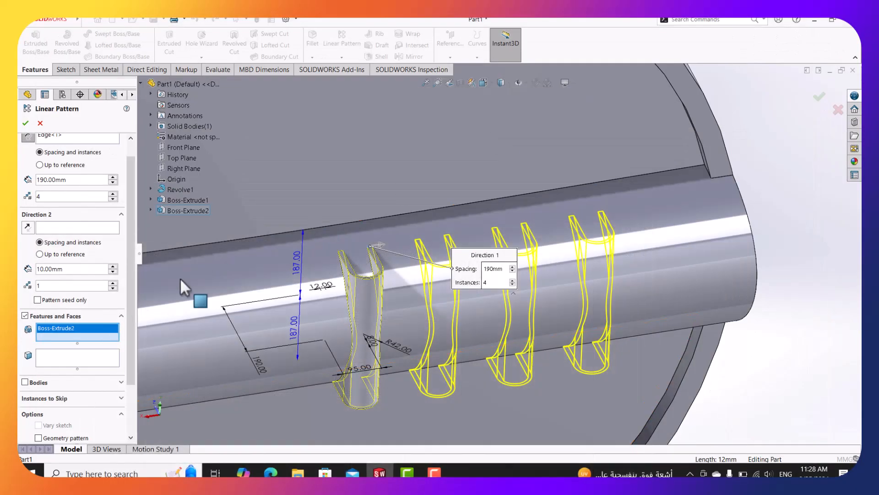
# Set the Direction 1 instance count to 5.
pyautogui.doubleClick(53, 198)
pyautogui.write('5')
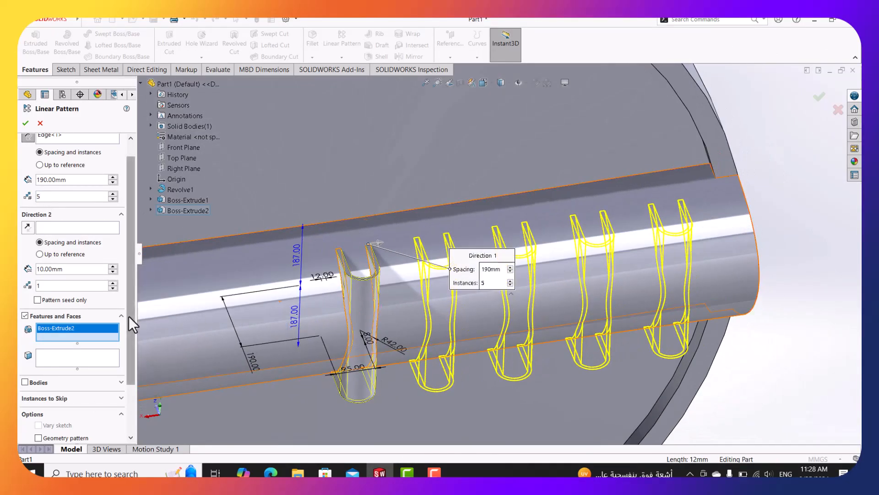
pyautogui.moveTo(129, 316); pyautogui.dragTo(137, 373)
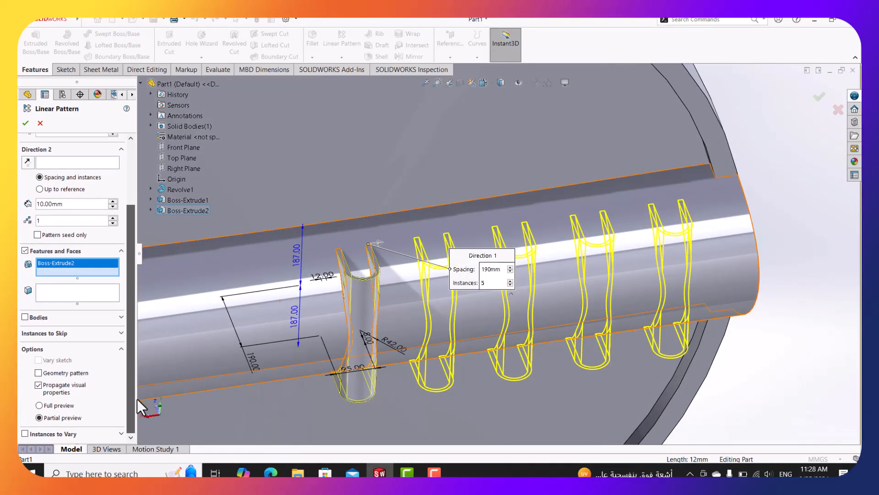
pyautogui.scroll(3, 134, 342)
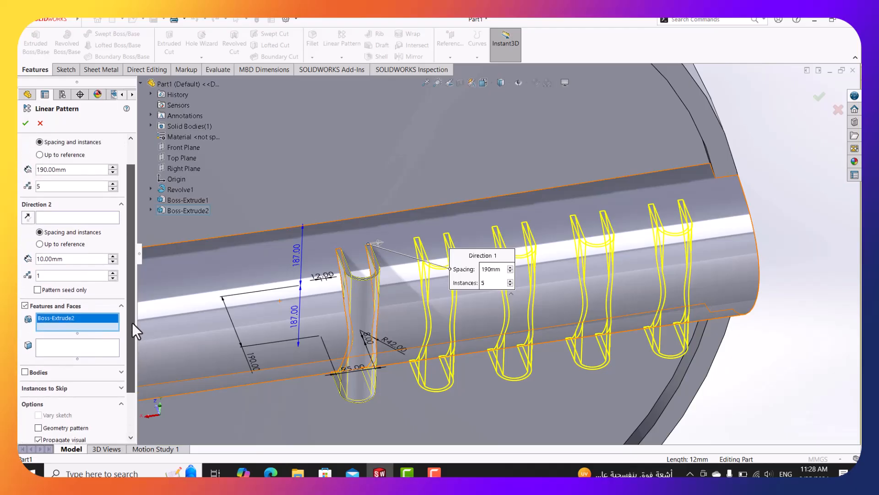
pyautogui.scroll(3, 541, 194)
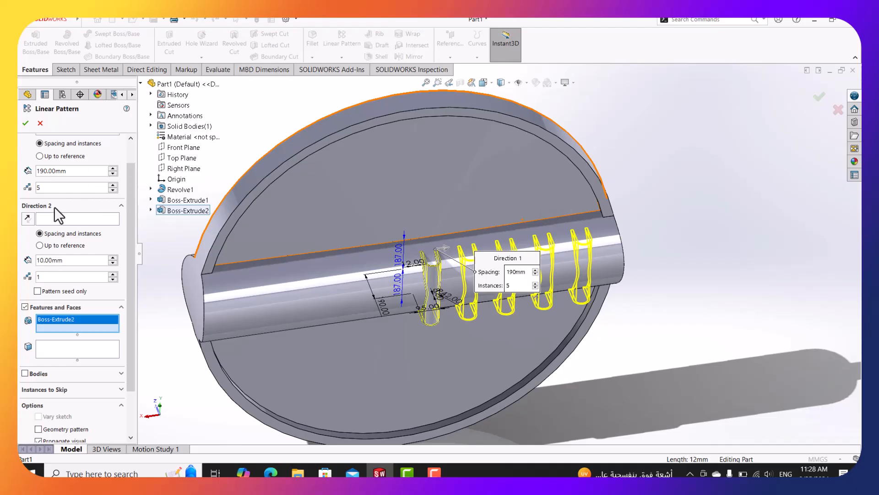
# Try a second direction edge with two copies, delete it, and accept the five-lug pattern.
pyautogui.click(56, 219)
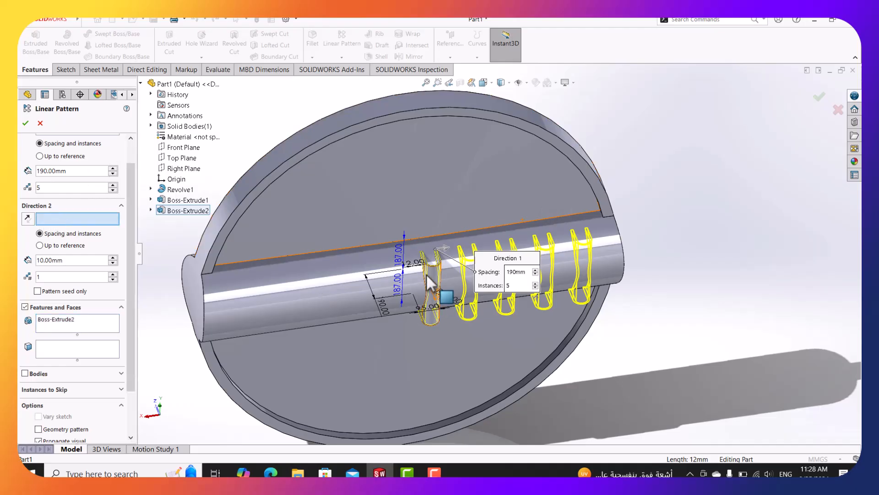
pyautogui.scroll(-4, 428, 277)
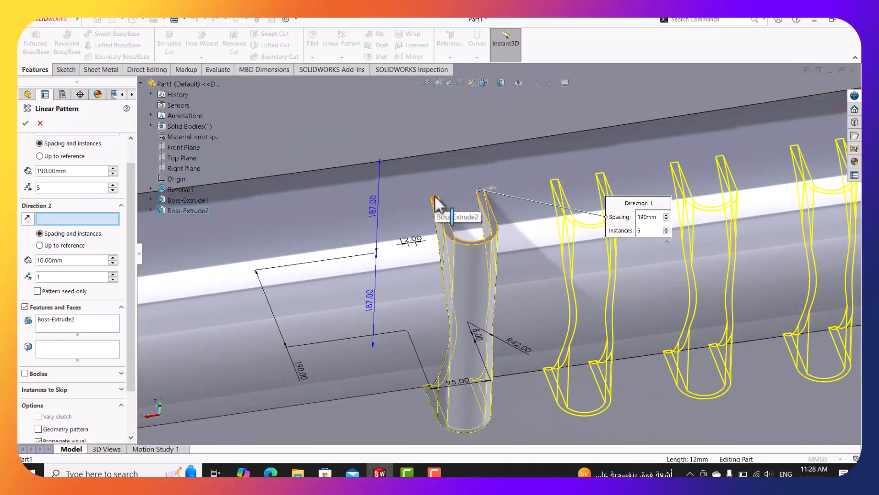
pyautogui.click(435, 201)
pyautogui.scroll(3, 432, 215)
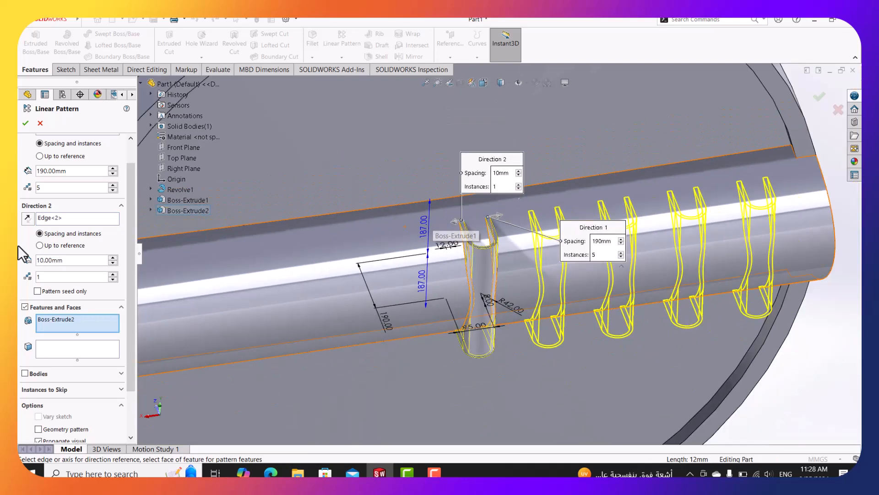
pyautogui.click(112, 273)
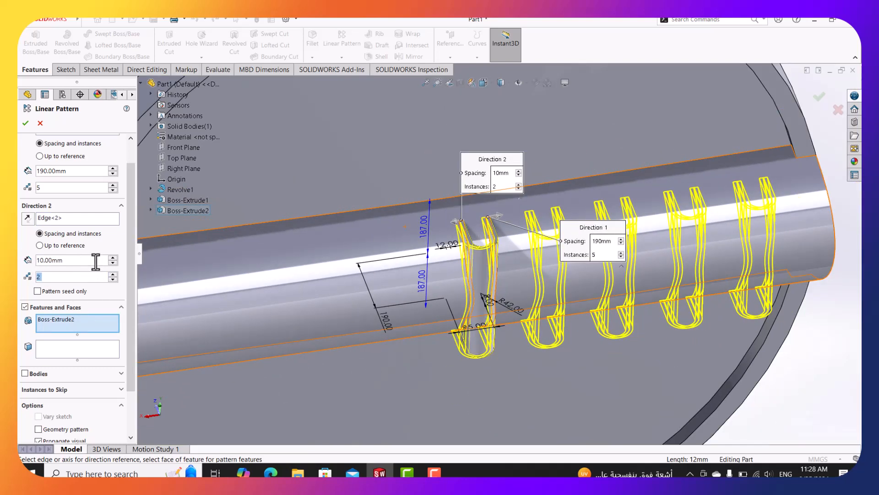
pyautogui.rightClick(61, 220)
pyautogui.click(80, 236)
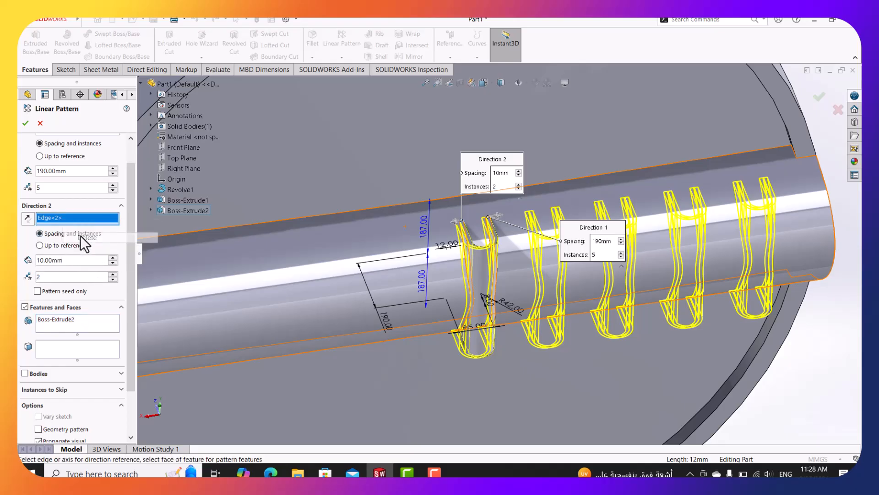
pyautogui.scroll(-2, 754, 261)
pyautogui.scroll(2, 494, 188)
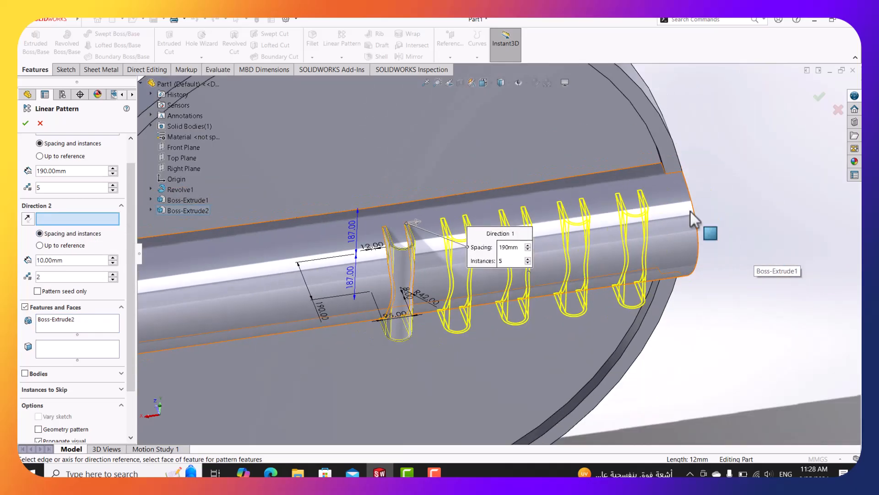
pyautogui.scroll(-1, 571, 183)
pyautogui.click(25, 123)
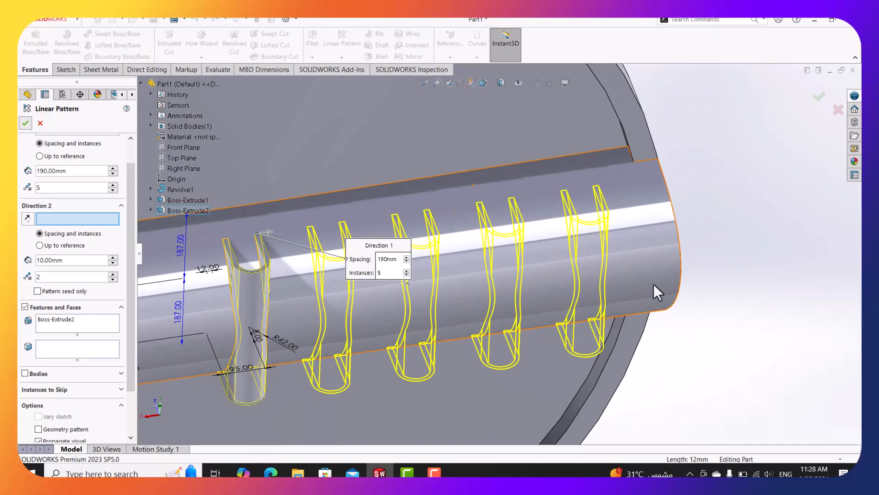
pyautogui.moveTo(589, 291); pyautogui.dragTo(574, 251, button='middle')
# Pattern Boss-Extrude2 along the shaft edge the other way with 6 instances as LPattern2.
pyautogui.scroll(2, 570, 251)
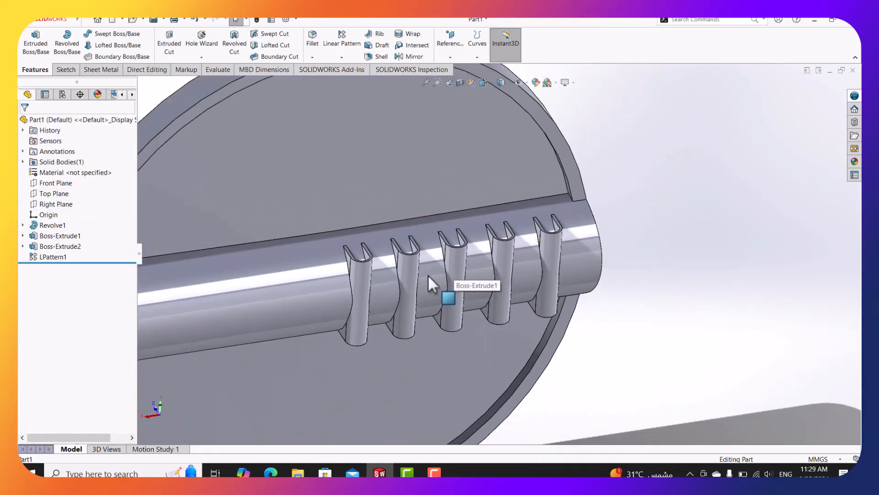
pyautogui.scroll(2, 429, 276)
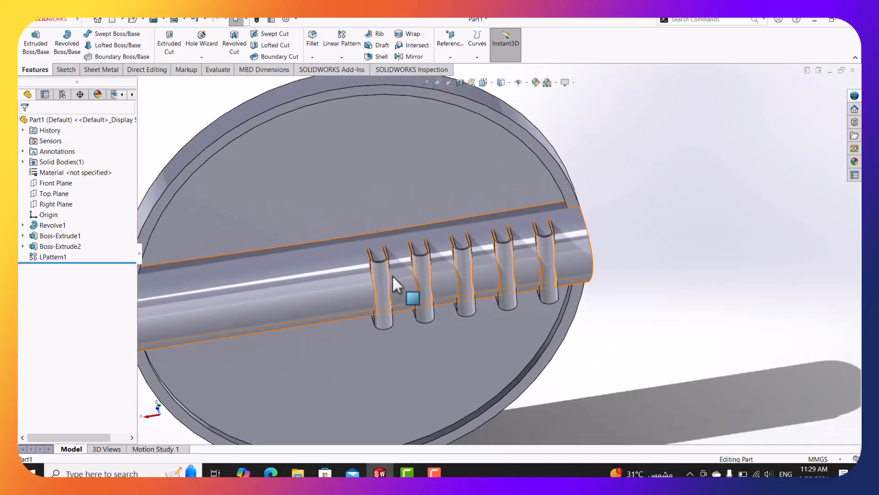
pyautogui.scroll(2, 394, 275)
pyautogui.scroll(-2, 410, 275)
pyautogui.moveTo(438, 265); pyautogui.dragTo(425, 249, button='middle')
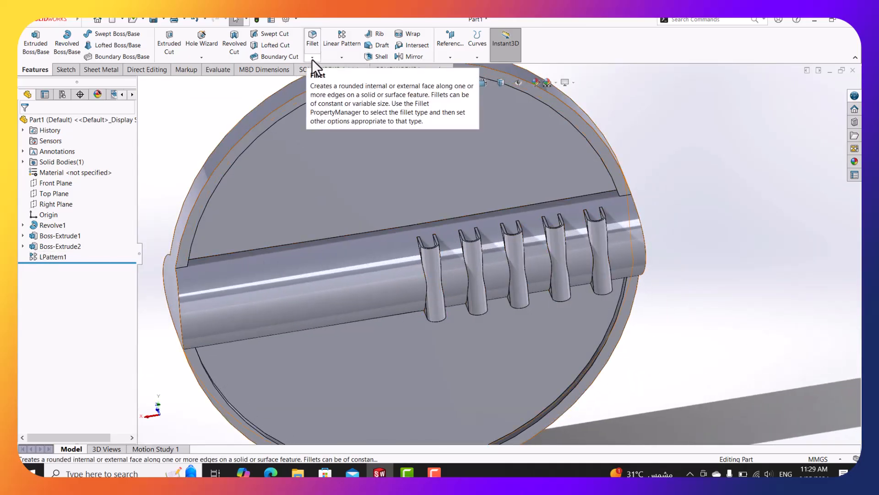
pyautogui.click(347, 51)
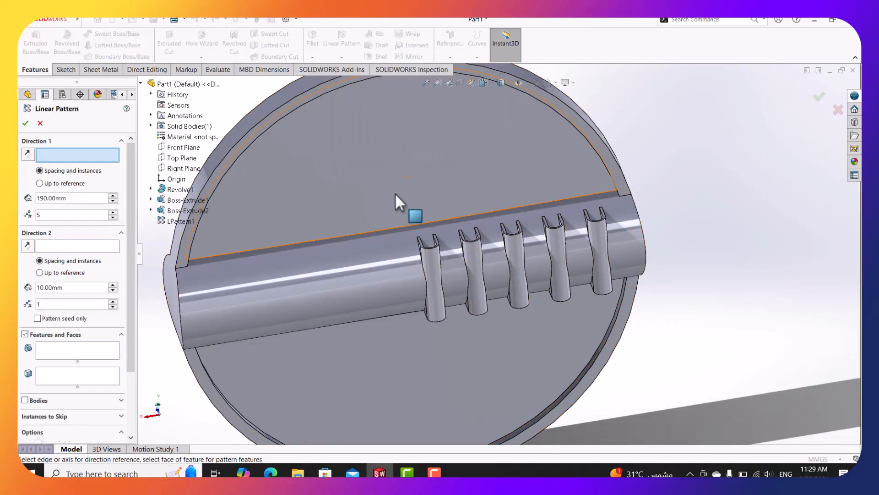
pyautogui.scroll(-5, 450, 235)
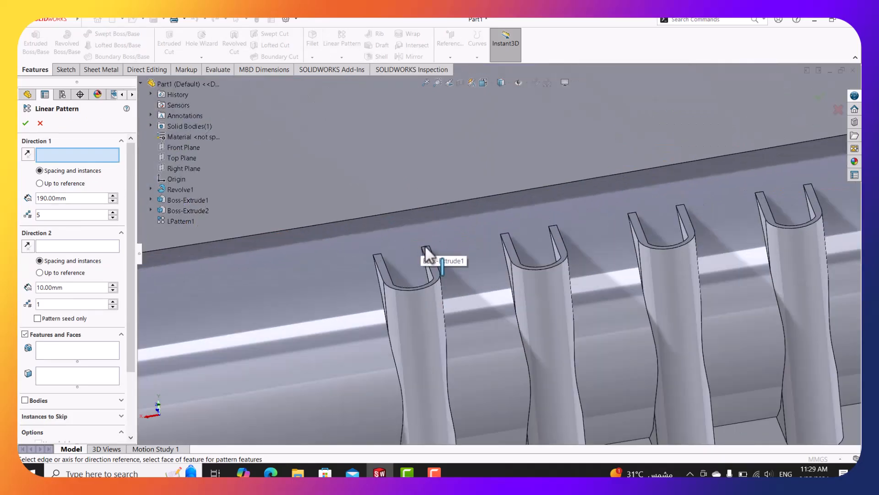
pyautogui.click(426, 247)
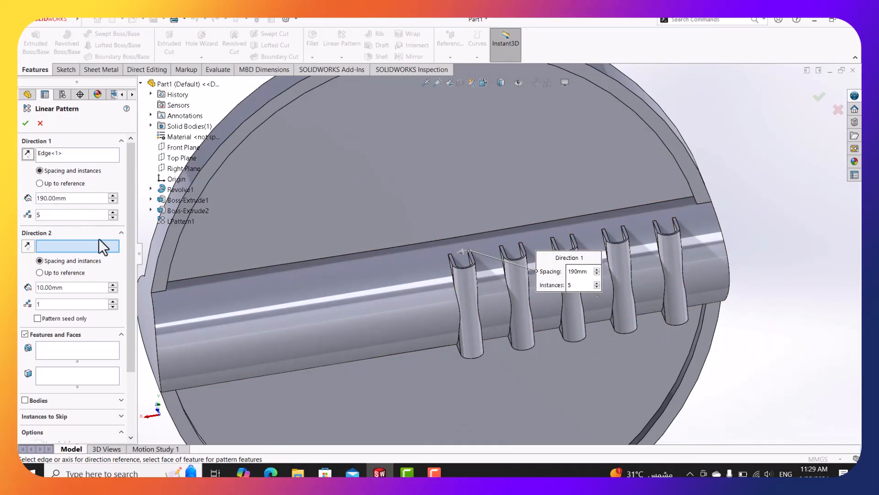
pyautogui.click(68, 352)
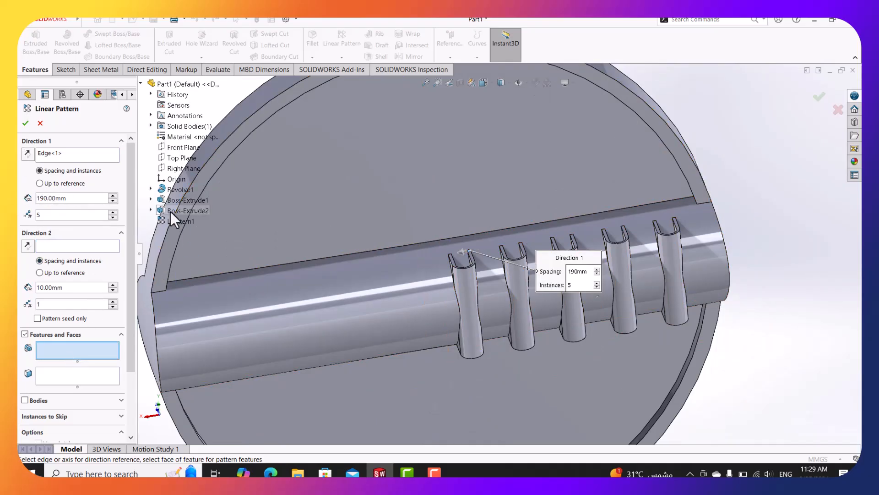
pyautogui.click(182, 211)
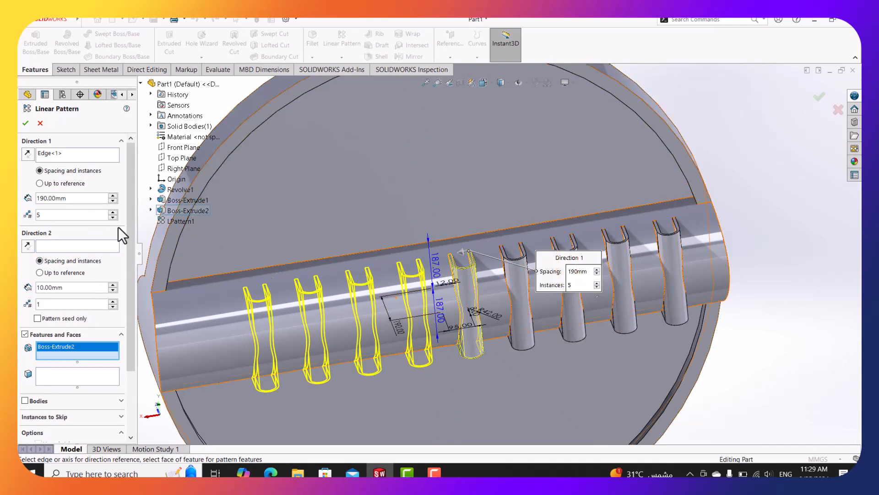
pyautogui.click(113, 213)
pyautogui.click(25, 123)
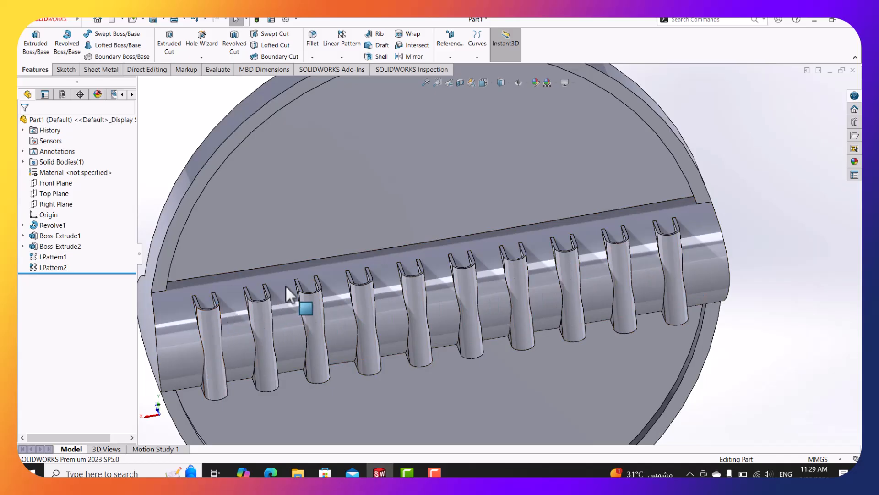
# Mirror Boss-Extrude2, LPattern1 and LPattern2 about the Front Plane to add the opposite lug row.
pyautogui.scroll(2, 342, 257)
pyautogui.moveTo(376, 251); pyautogui.dragTo(463, 360, button='middle')
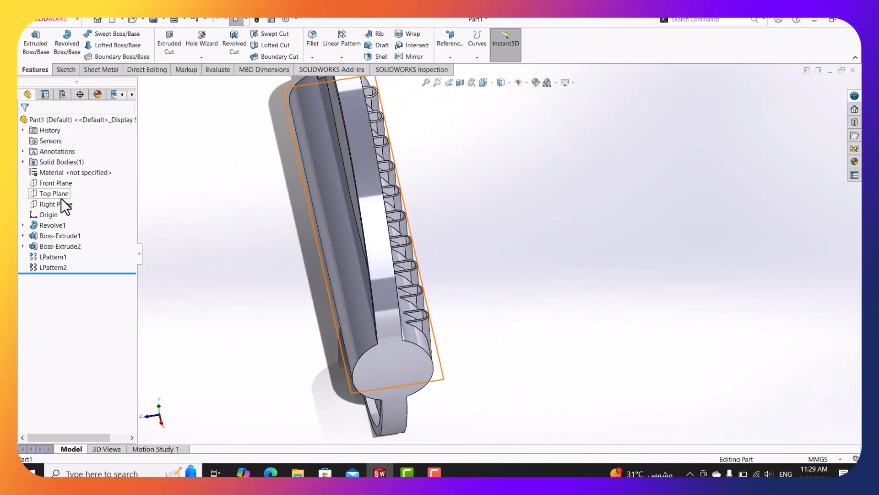
pyautogui.click(51, 182)
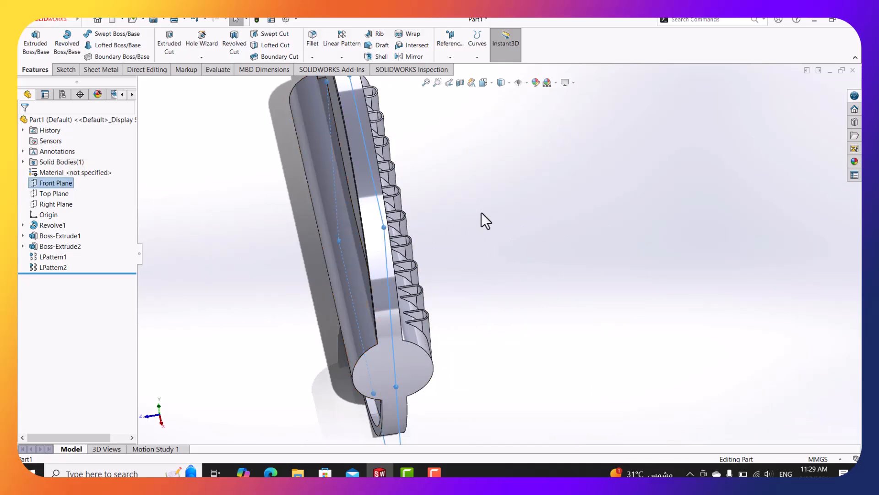
pyautogui.click(348, 60)
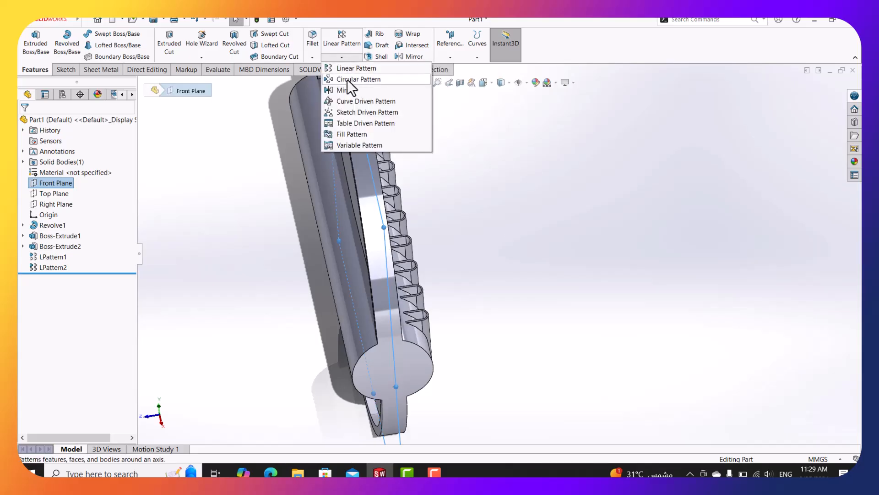
pyautogui.click(346, 89)
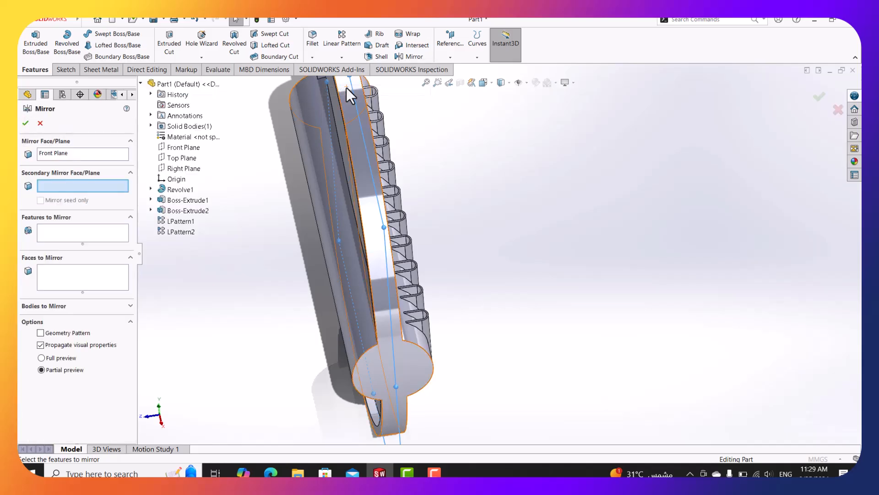
pyautogui.click(103, 236)
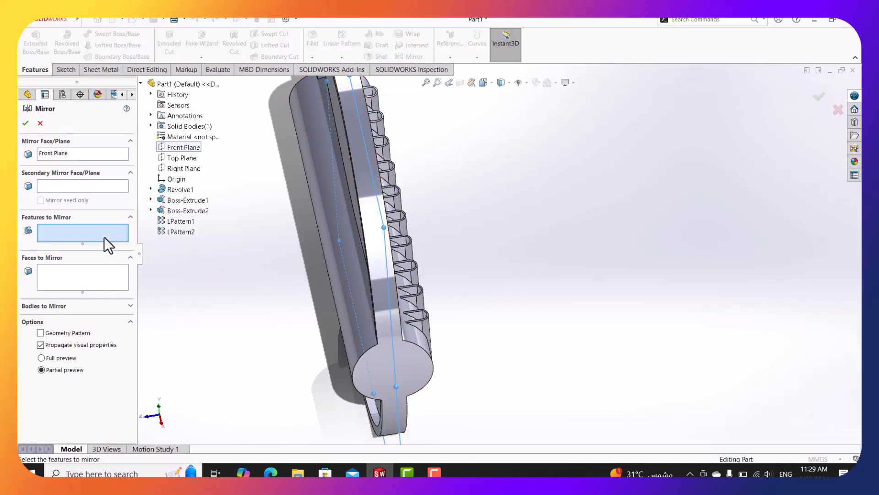
pyautogui.click(191, 210)
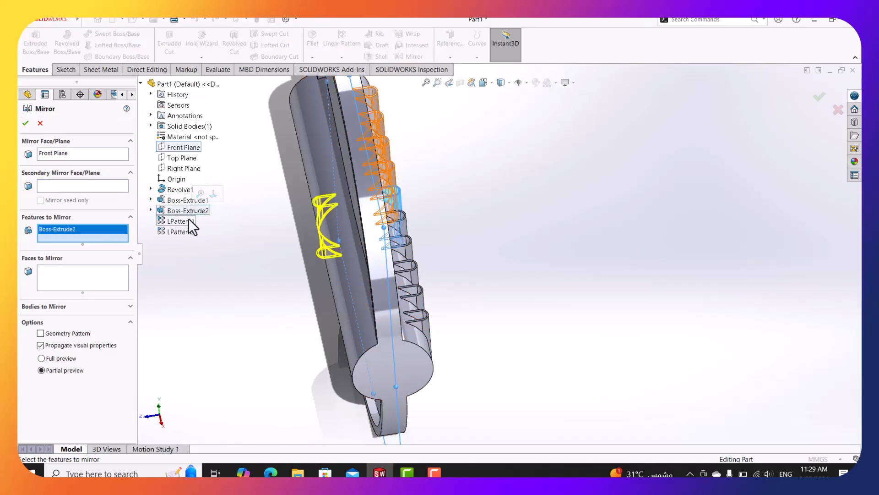
pyautogui.click(188, 220)
pyautogui.click(189, 230)
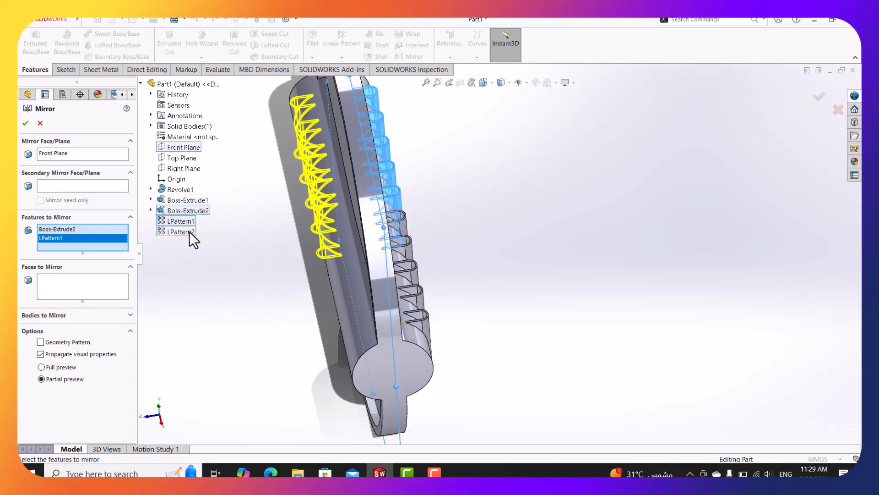
pyautogui.click(26, 124)
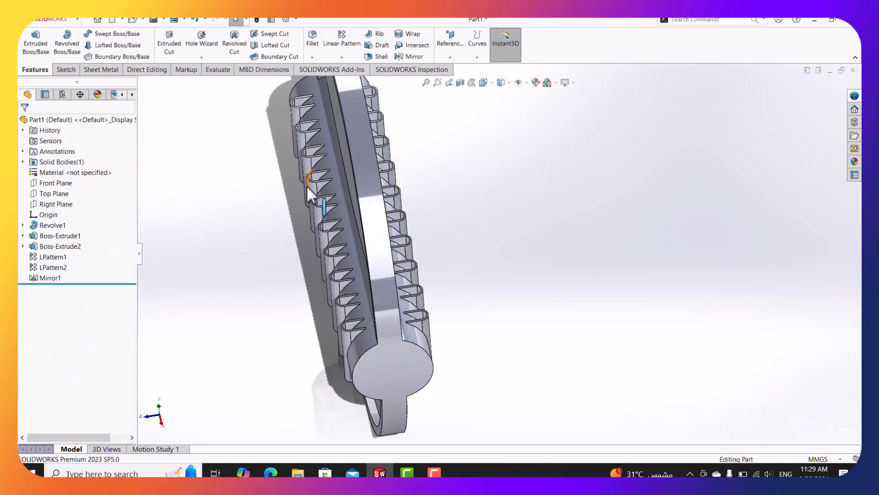
pyautogui.moveTo(304, 186); pyautogui.dragTo(314, 229, button='middle')
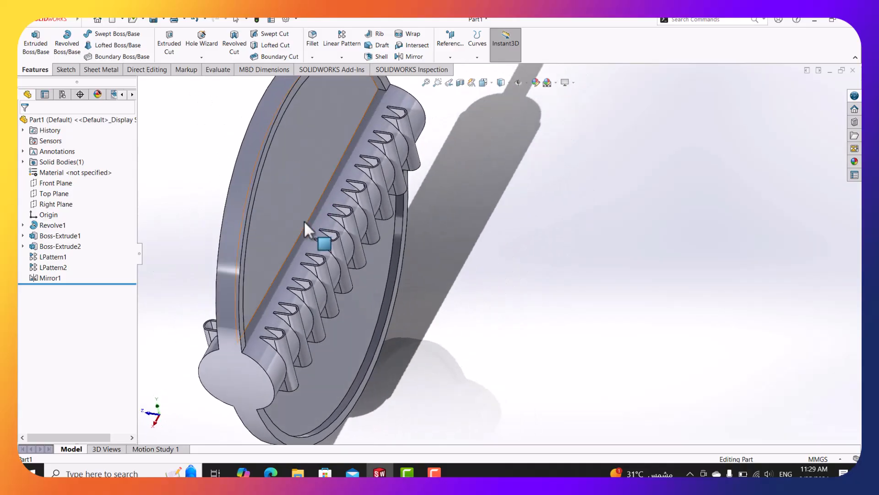
# Review the drawing's lug row and A-A/B-B sections, then roll the part back to Boss-Extrude1.
pyautogui.click(271, 472)
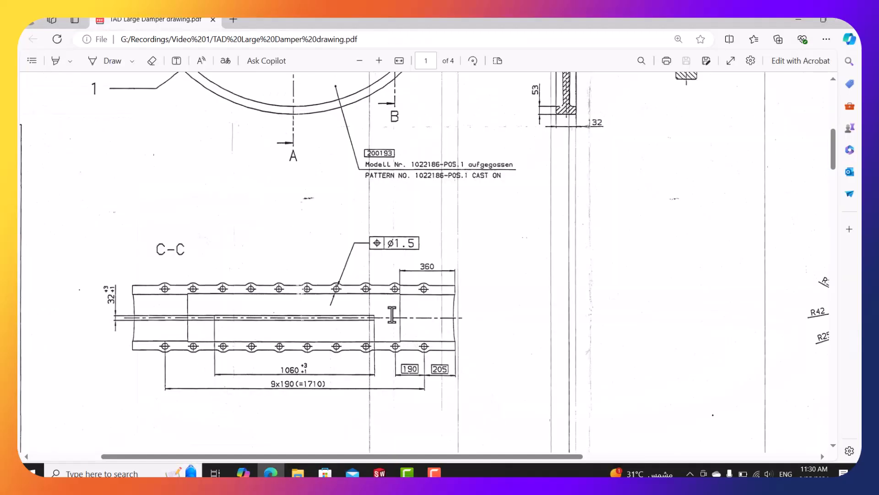
pyautogui.moveTo(462, 456); pyautogui.dragTo(691, 457)
pyautogui.scroll(7, 540, 373)
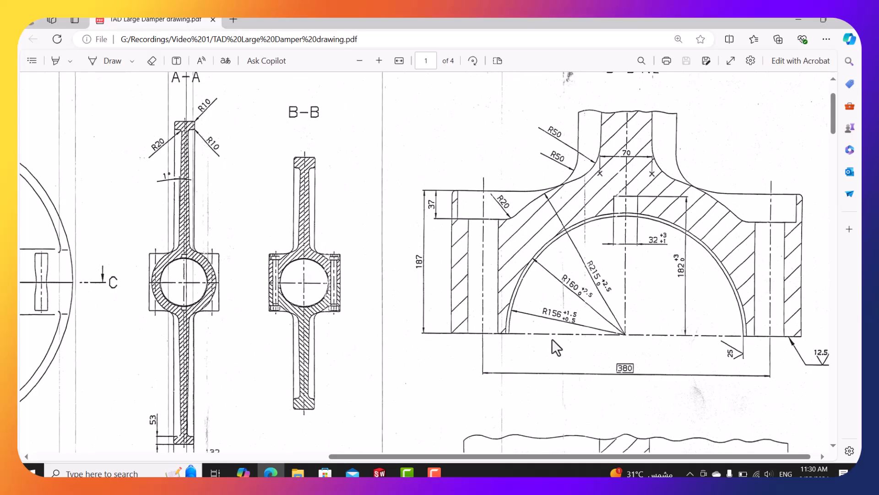
pyautogui.click(799, 21)
pyautogui.moveTo(109, 284); pyautogui.dragTo(114, 243)
# Sketch on the Top Plane, converting the U-slot's two inner edges and arc into sketch lines.
pyautogui.moveTo(149, 208); pyautogui.dragTo(346, 226, button='middle')
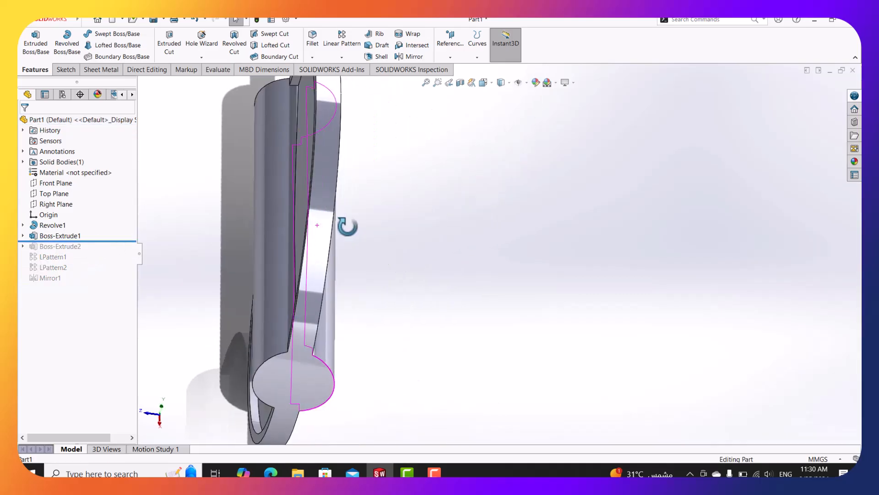
pyautogui.moveTo(72, 241); pyautogui.dragTo(74, 252)
pyautogui.moveTo(345, 257); pyautogui.dragTo(316, 229, button='middle')
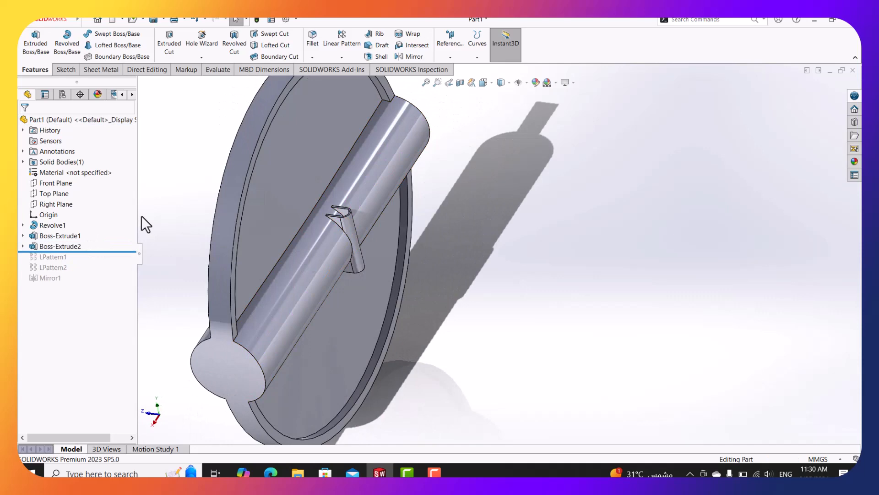
pyautogui.rightClick(52, 191)
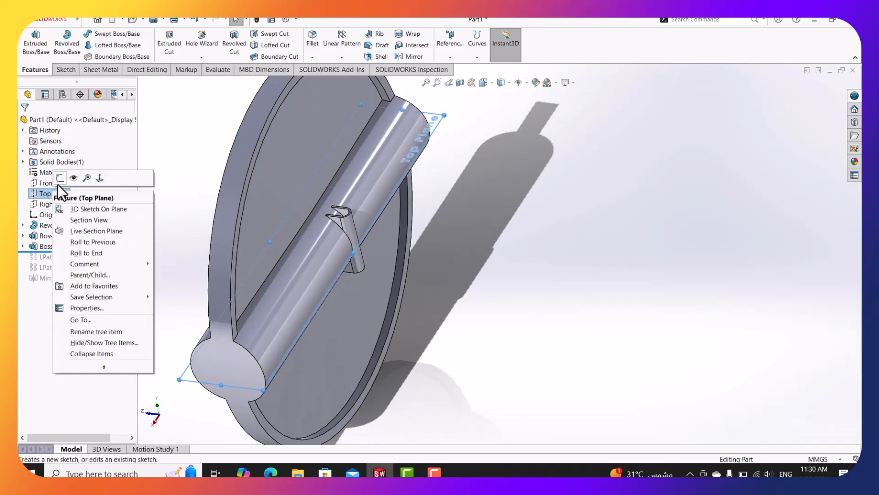
pyautogui.click(56, 183)
pyautogui.scroll(-5, 495, 224)
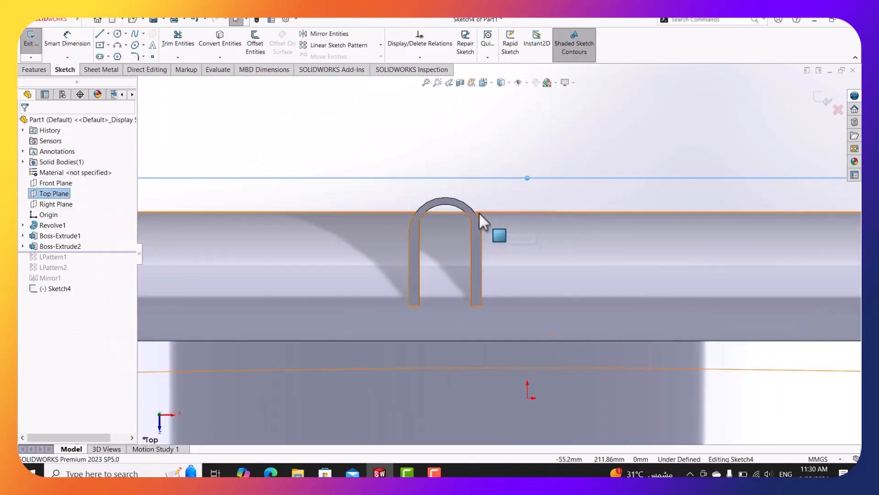
pyautogui.click(220, 46)
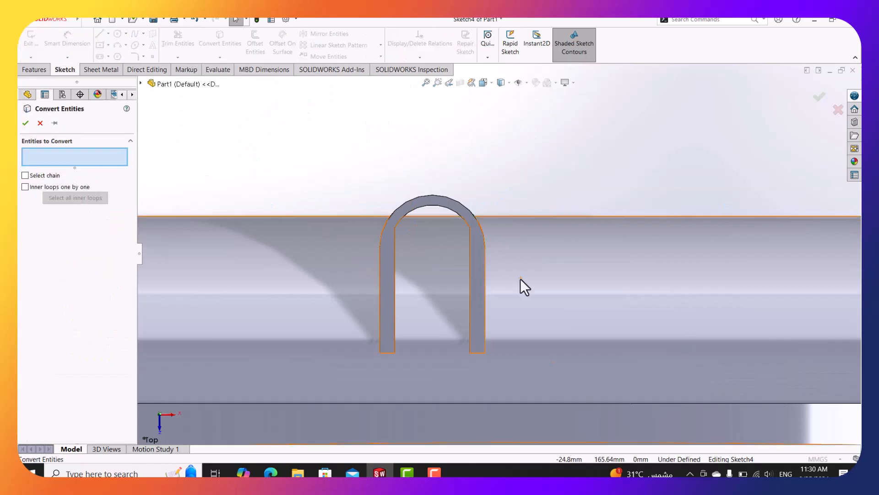
pyautogui.click(470, 246)
pyautogui.click(458, 216)
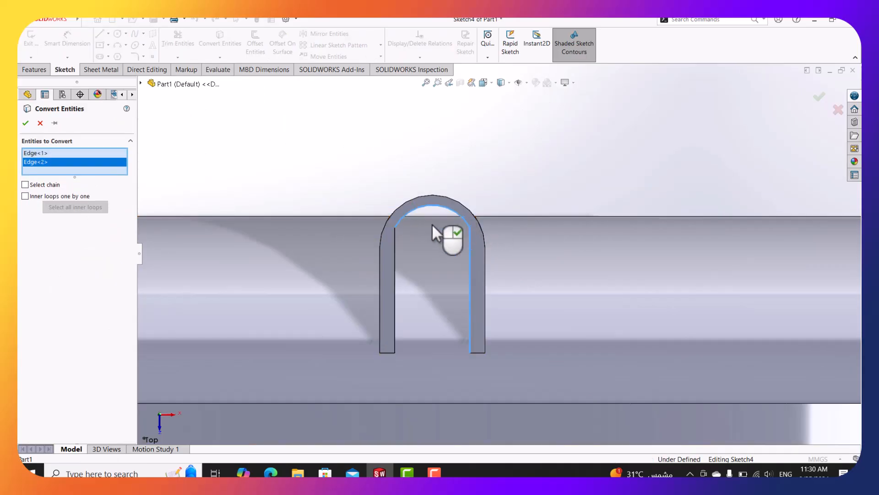
pyautogui.click(395, 250)
pyautogui.click(26, 123)
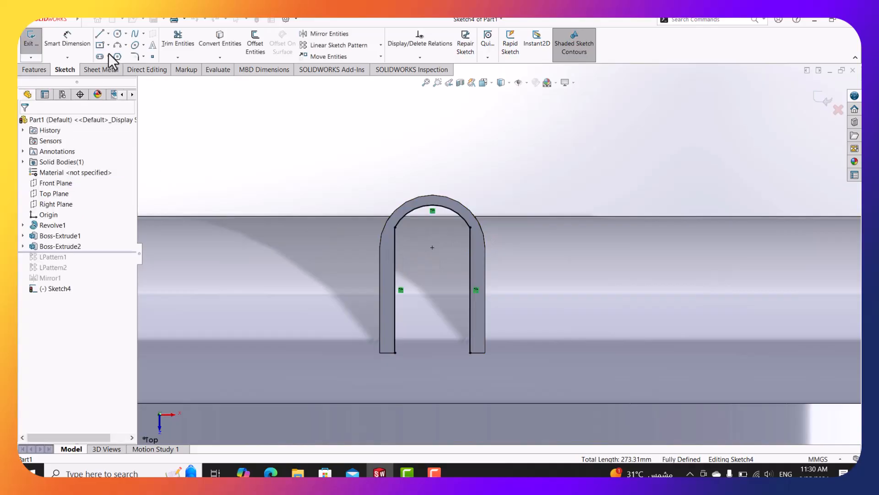
# Close the U profile with a bottom line and preview it as a 187 mm blind extrusion.
pyautogui.click(100, 34)
pyautogui.moveTo(395, 352); pyautogui.dragTo(470, 353)
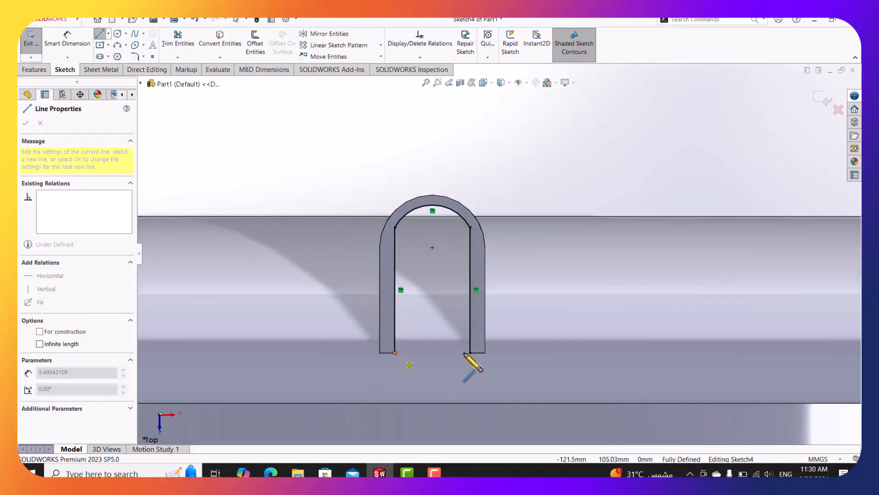
pyautogui.moveTo(487, 369); pyautogui.dragTo(568, 325, button='middle')
pyautogui.scroll(9, 472, 277)
pyautogui.scroll(-4, 536, 293)
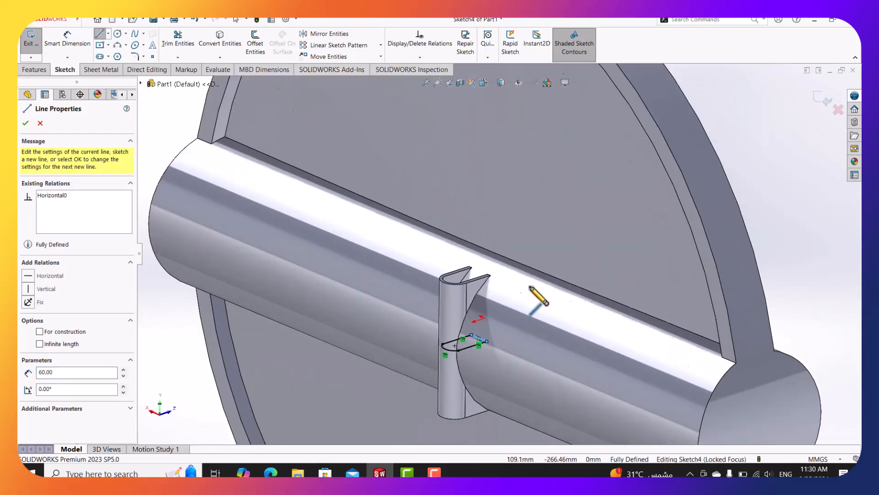
pyautogui.click(32, 69)
pyautogui.click(36, 41)
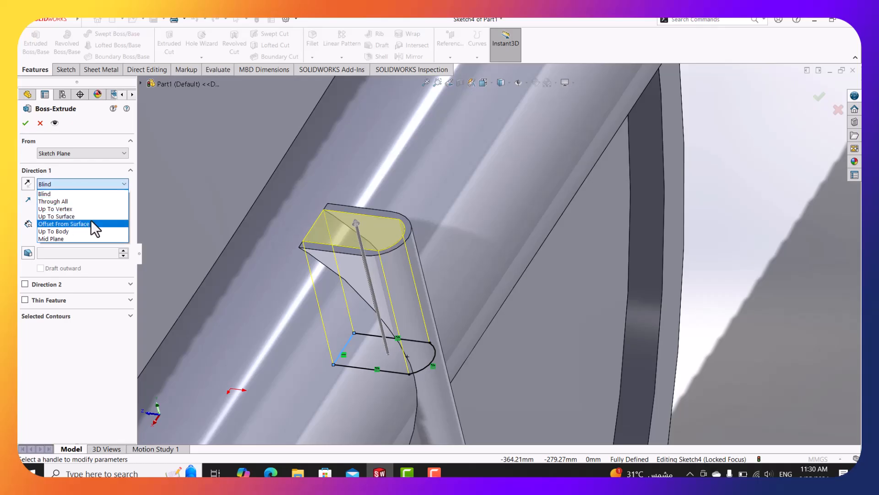
# End Direction 1 at a 37 mm offset from the selected face.
pyautogui.click(64, 224)
pyautogui.scroll(-4, 410, 219)
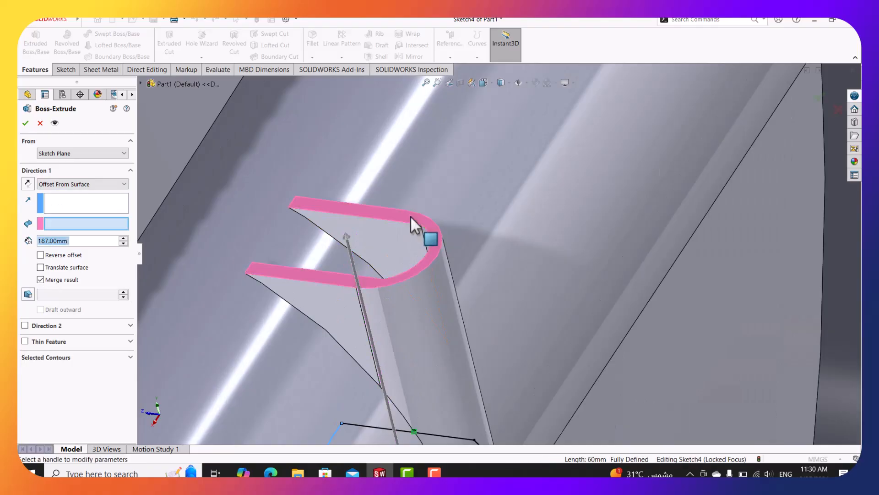
pyautogui.click(270, 241)
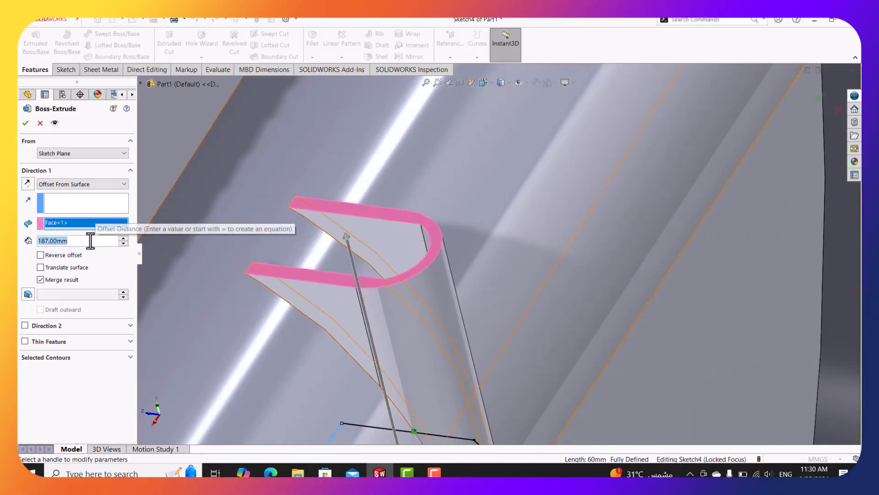
pyautogui.write('37')
pyautogui.press('Return')
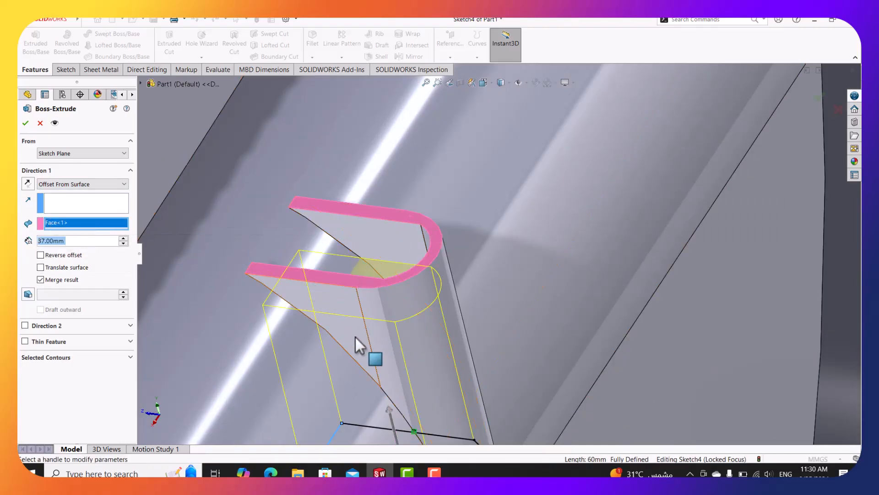
pyautogui.scroll(5, 355, 336)
pyautogui.scroll(-4, 551, 353)
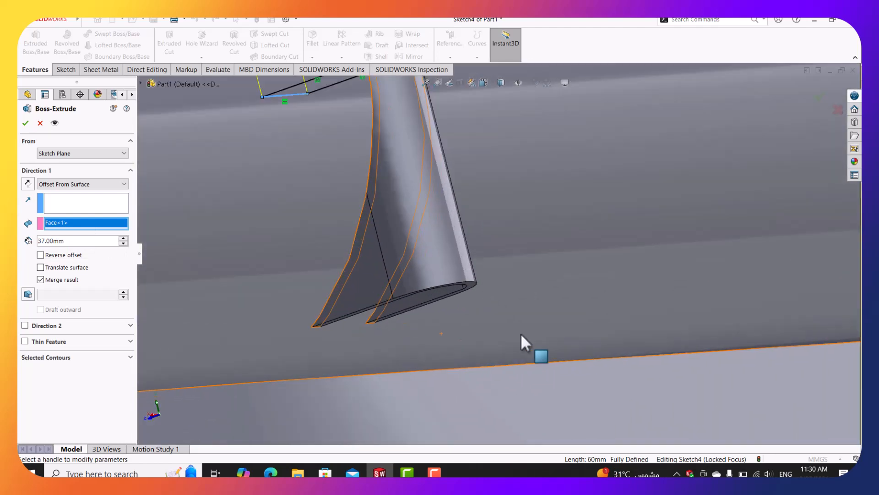
pyautogui.moveTo(521, 335); pyautogui.dragTo(497, 298, button='middle')
pyautogui.scroll(5, 275, 233)
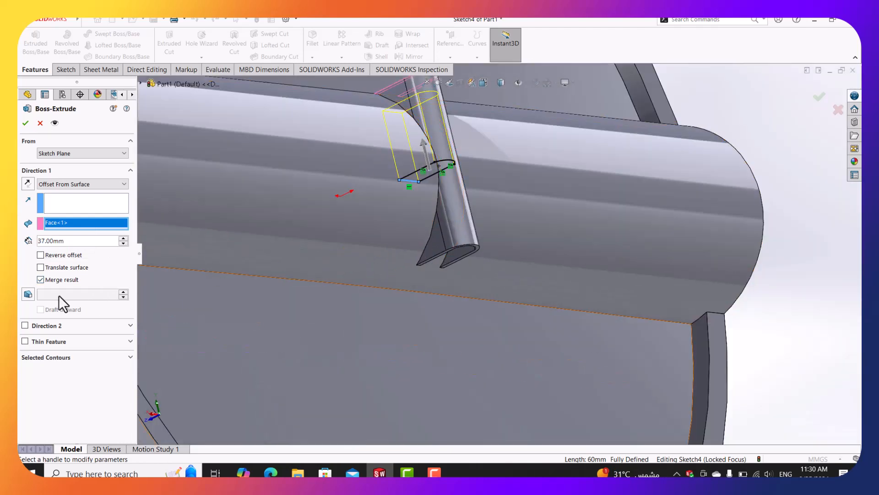
# Add Direction 2 ending 37 mm offset from the fin face and accept the lug extrusion.
pyautogui.click(24, 325)
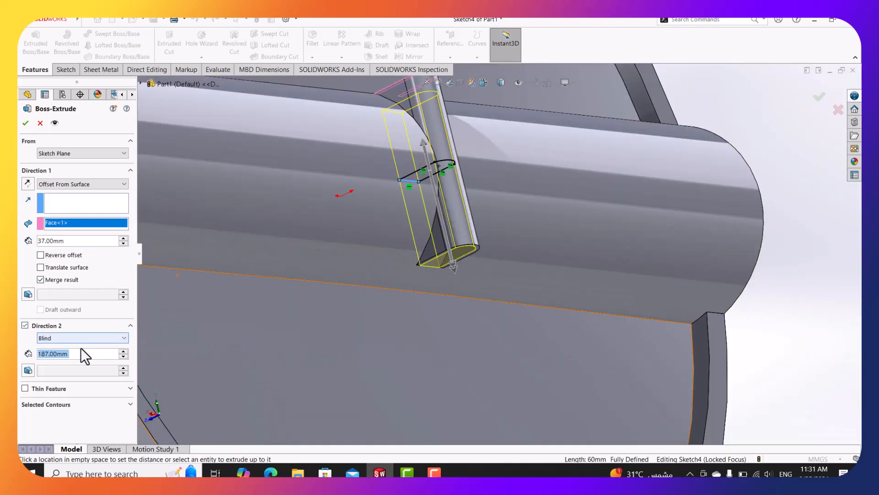
pyautogui.click(78, 339)
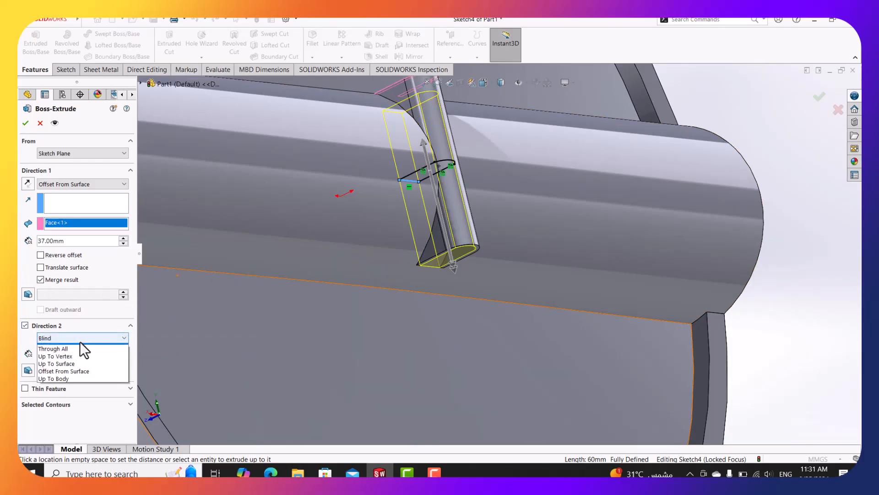
pyautogui.click(70, 378)
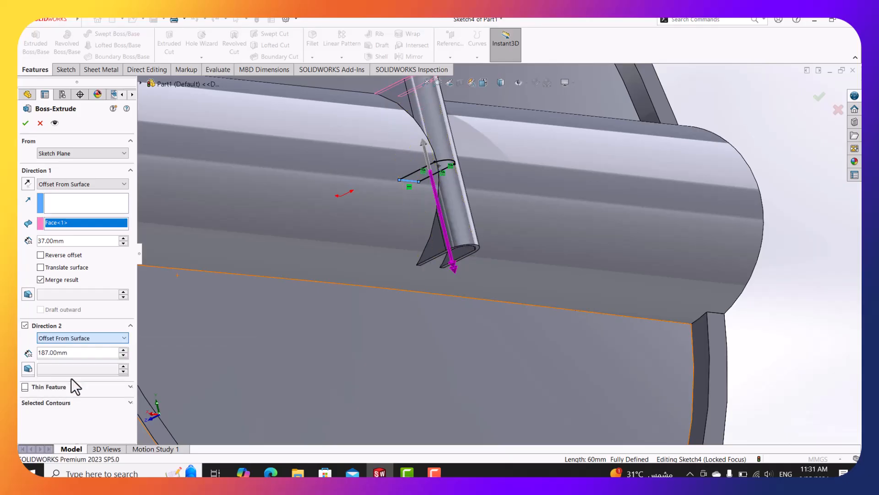
pyautogui.write('37')
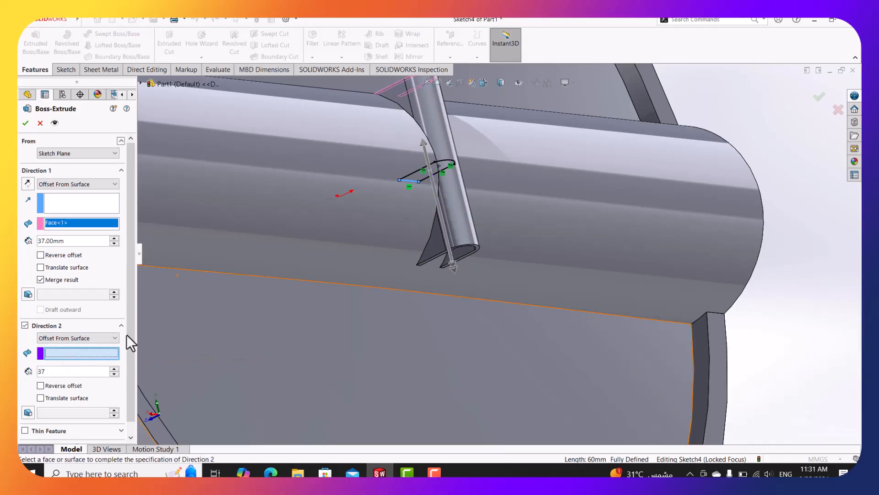
pyautogui.scroll(-1, 489, 249)
pyautogui.scroll(-2, 476, 252)
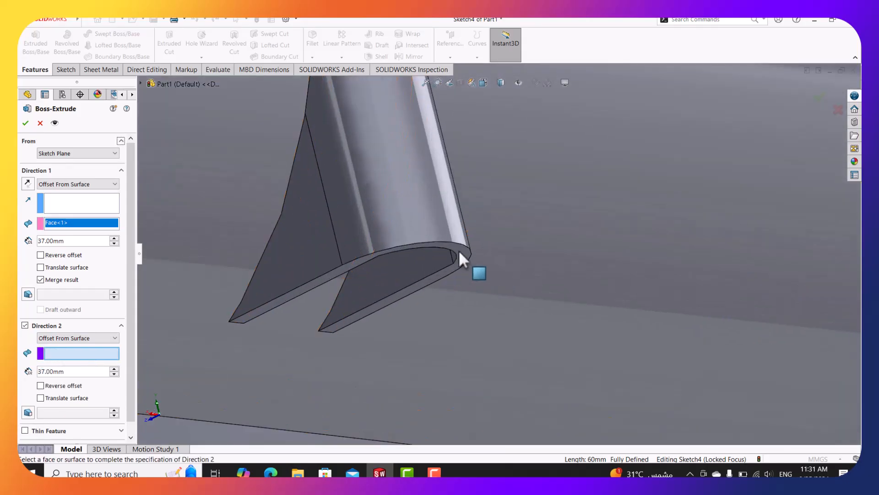
pyautogui.click(464, 254)
pyautogui.scroll(3, 467, 257)
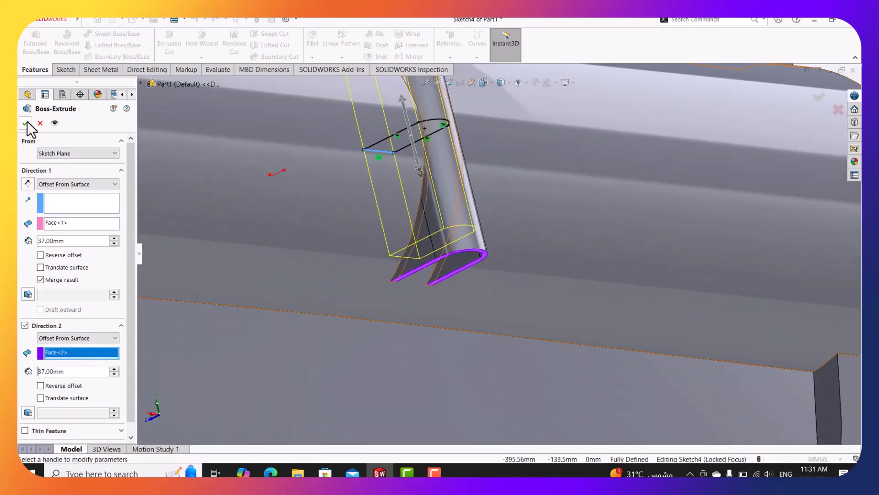
pyautogui.click(26, 123)
# Inspect the new lug from several angles, then bring up the damper drawing PDF.
pyautogui.moveTo(530, 172); pyautogui.dragTo(646, 289, button='middle')
pyautogui.scroll(-4, 433, 369)
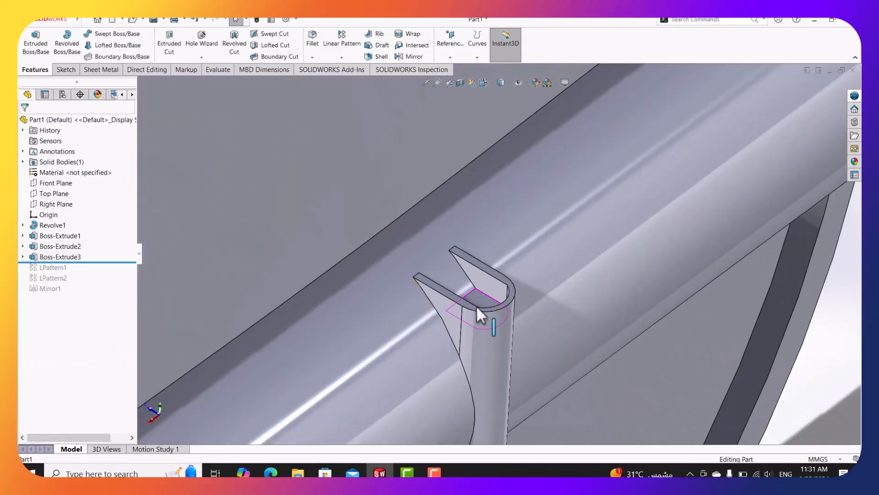
pyautogui.moveTo(476, 305); pyautogui.dragTo(472, 341, button='middle')
pyautogui.scroll(4, 523, 292)
pyautogui.scroll(-2, 573, 265)
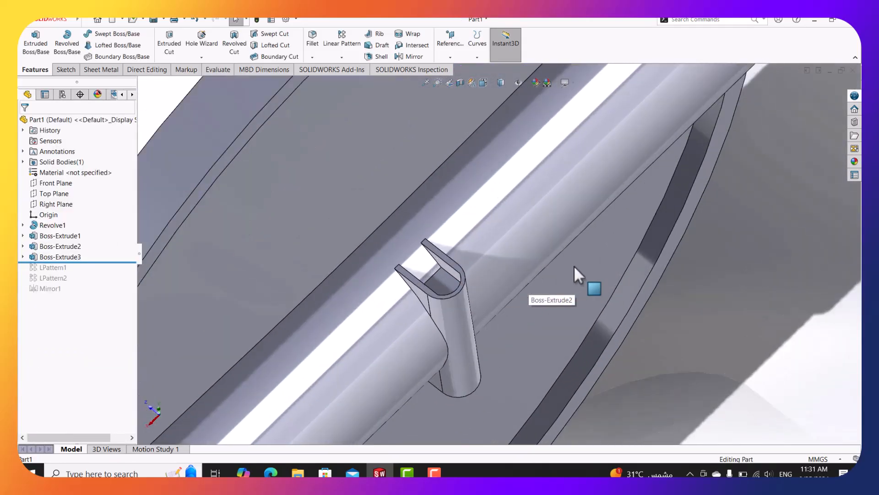
pyautogui.click(271, 472)
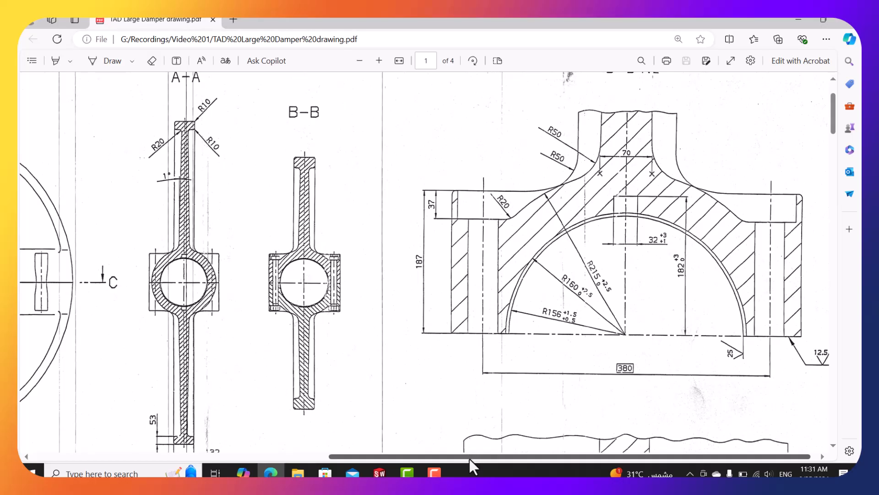
# Read the lug's Ø39 bore size in the PDF, then minimize Edge and face the lug.
pyautogui.moveTo(469, 457); pyautogui.dragTo(454, 460)
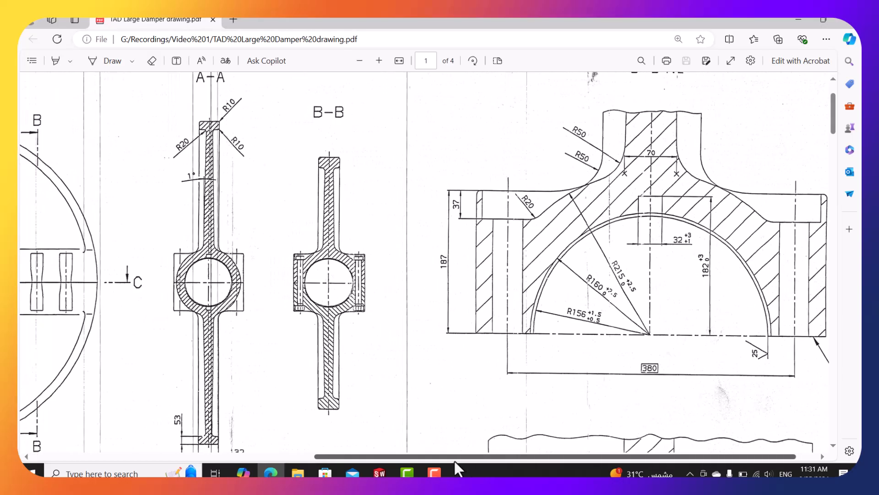
pyautogui.scroll(-5, 473, 424)
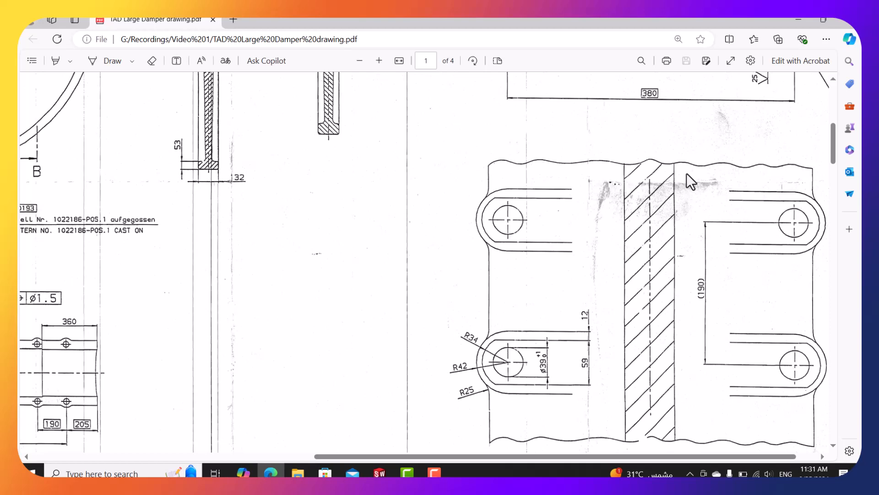
pyautogui.click(807, 19)
pyautogui.moveTo(461, 286); pyautogui.dragTo(461, 309, button='middle')
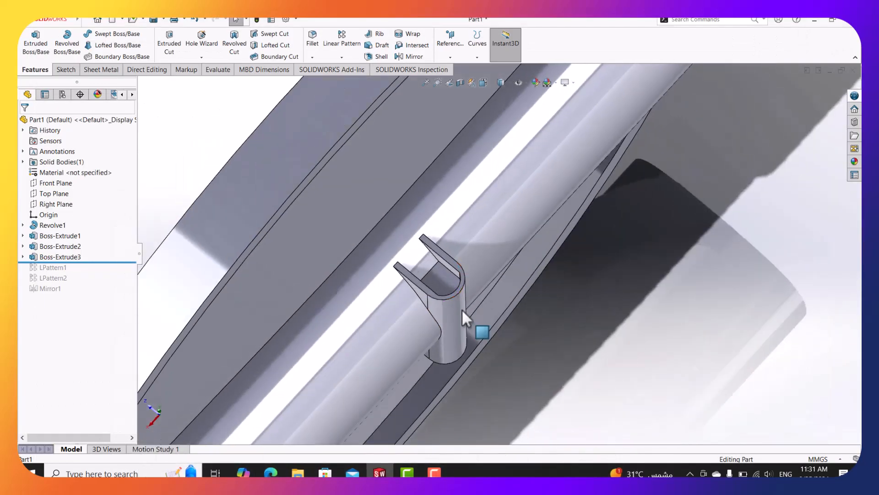
# Sketch a 39 mm diameter circle on the lug face, centred on its rounded end.
pyautogui.rightClick(447, 289)
pyautogui.click(473, 228)
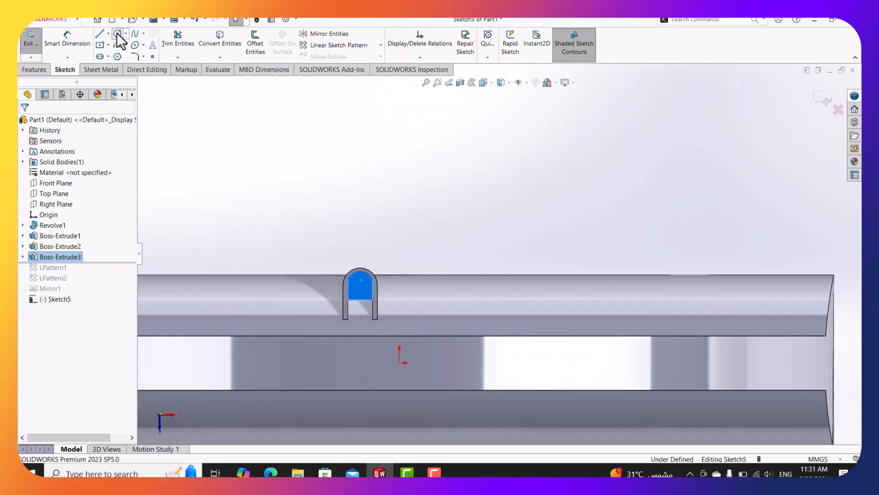
pyautogui.click(117, 33)
pyautogui.scroll(-5, 368, 303)
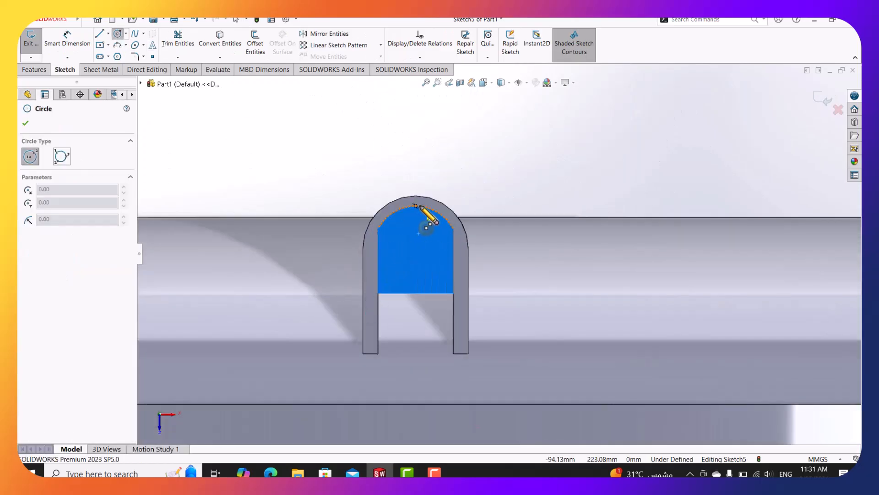
pyautogui.click(415, 249)
pyautogui.click(428, 249)
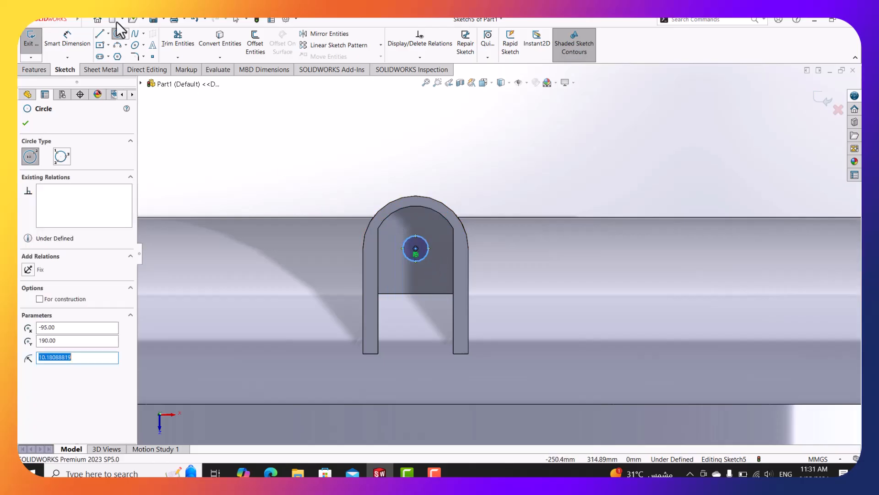
pyautogui.click(67, 42)
pyautogui.click(427, 249)
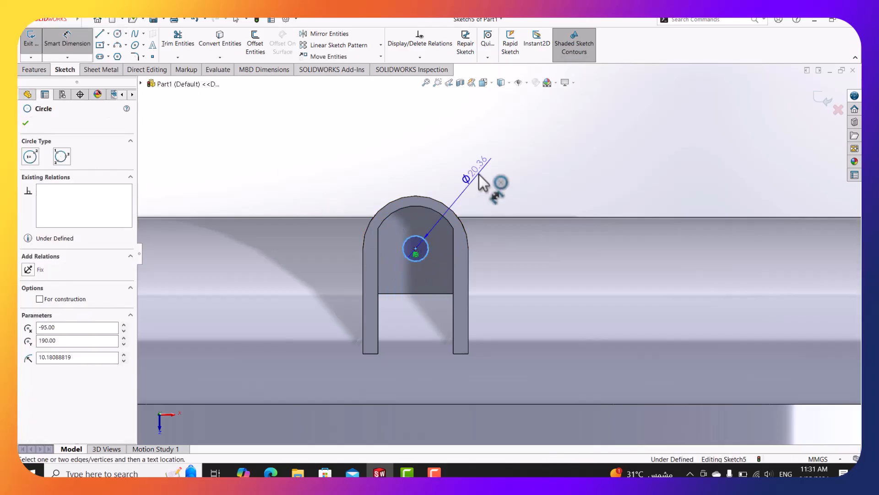
pyautogui.click(481, 183)
pyautogui.write('39')
pyautogui.press('Return')
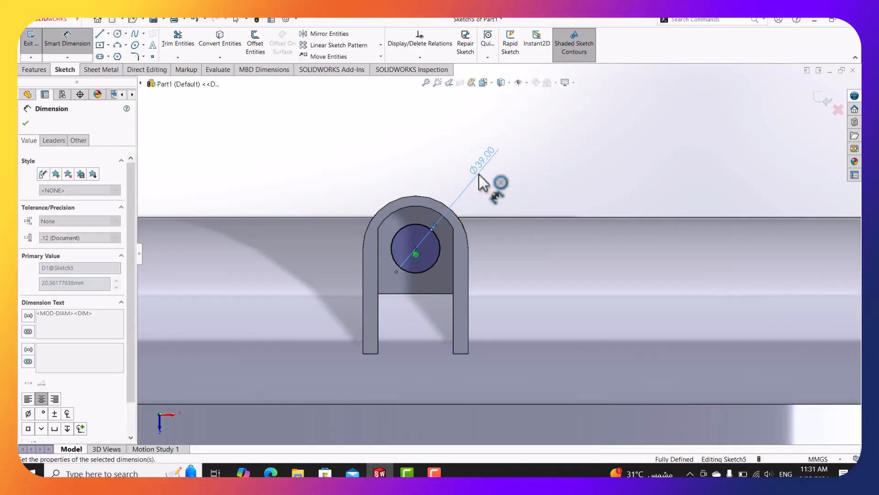
# Cut the circle Through All to bore the lug.
pyautogui.click(27, 69)
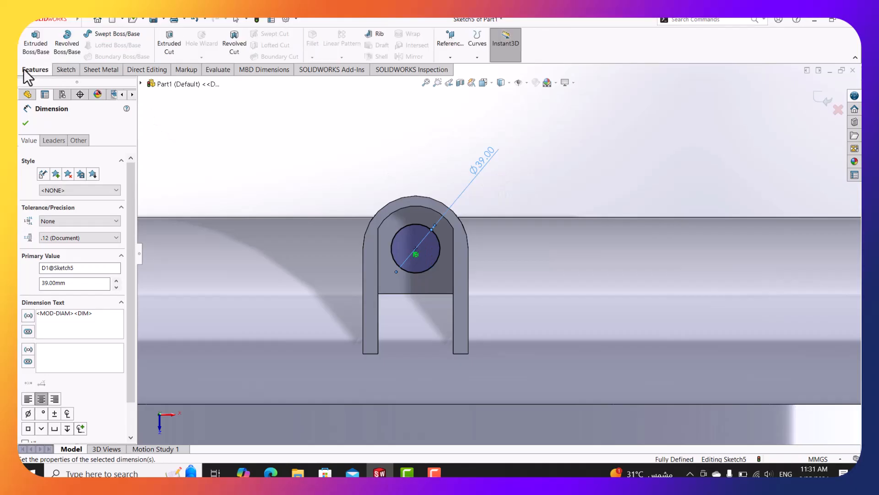
pyautogui.click(169, 44)
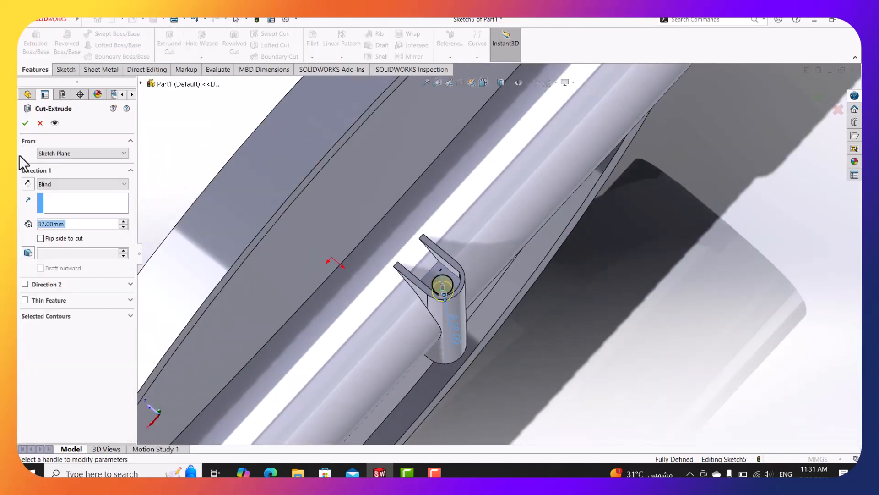
pyautogui.click(52, 183)
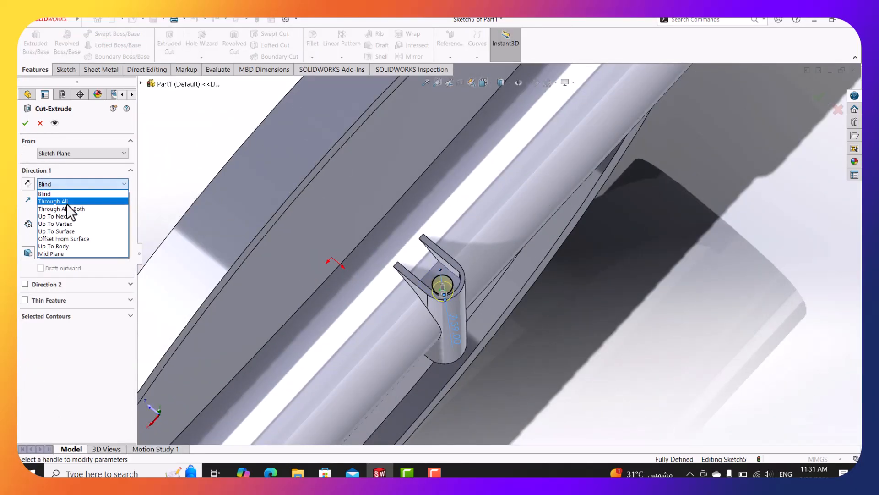
pyautogui.click(67, 204)
pyautogui.click(26, 123)
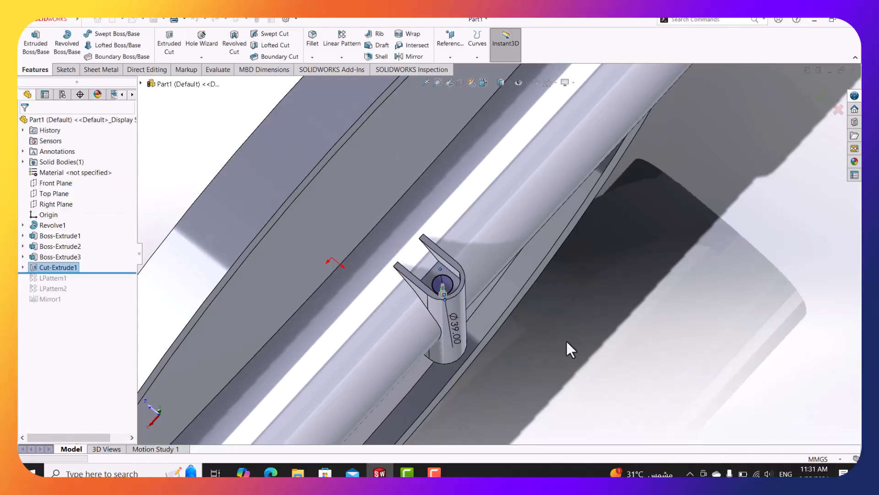
pyautogui.moveTo(558, 356); pyautogui.dragTo(510, 323, button='middle')
pyautogui.click(270, 472)
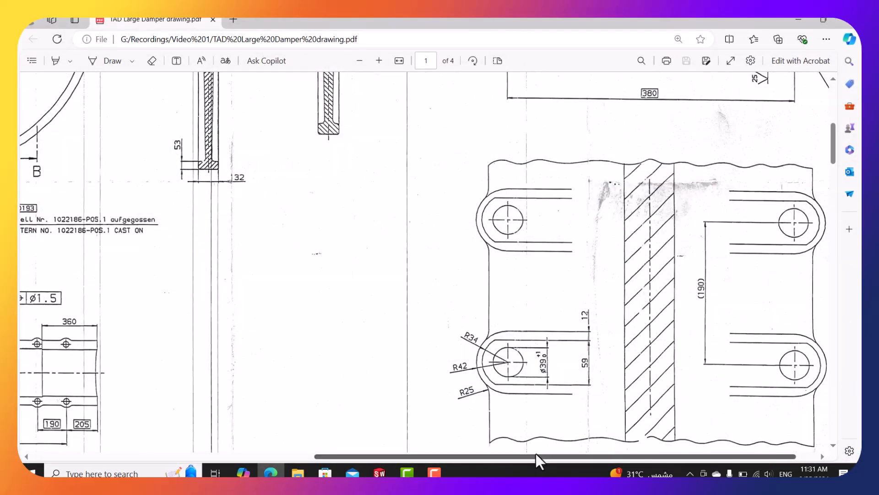
pyautogui.scroll(3, 557, 368)
pyautogui.scroll(5, 557, 369)
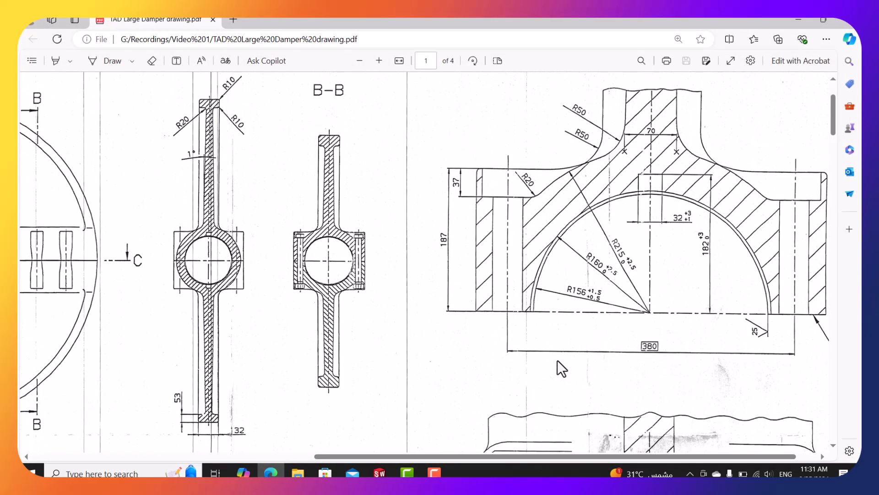
pyautogui.scroll(2, 548, 253)
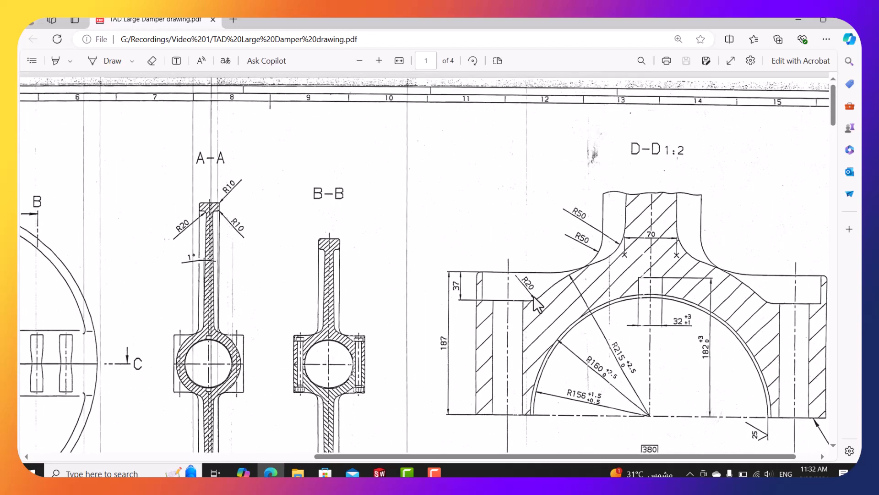
pyautogui.click(793, 20)
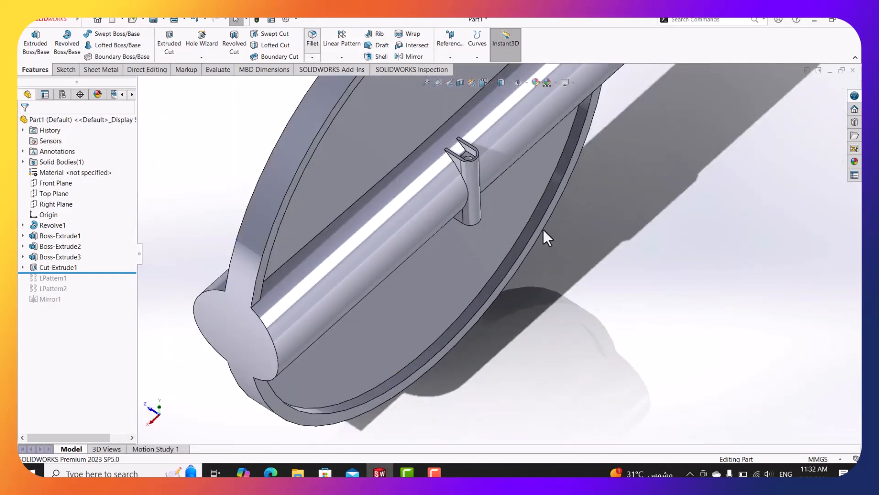
# Round the clip's top edge and an underside edge with a 20 mm fillet.
pyautogui.scroll(-5, 450, 161)
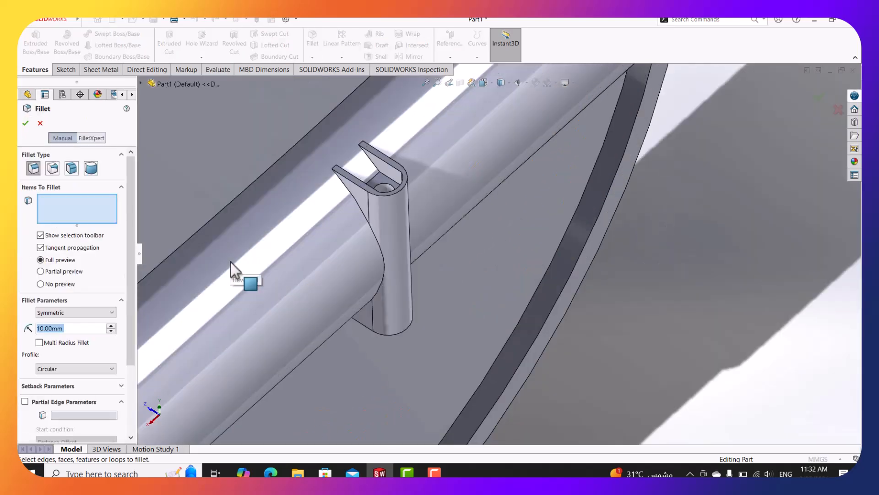
pyautogui.write('20')
pyautogui.press('Return')
pyautogui.scroll(-5, 403, 183)
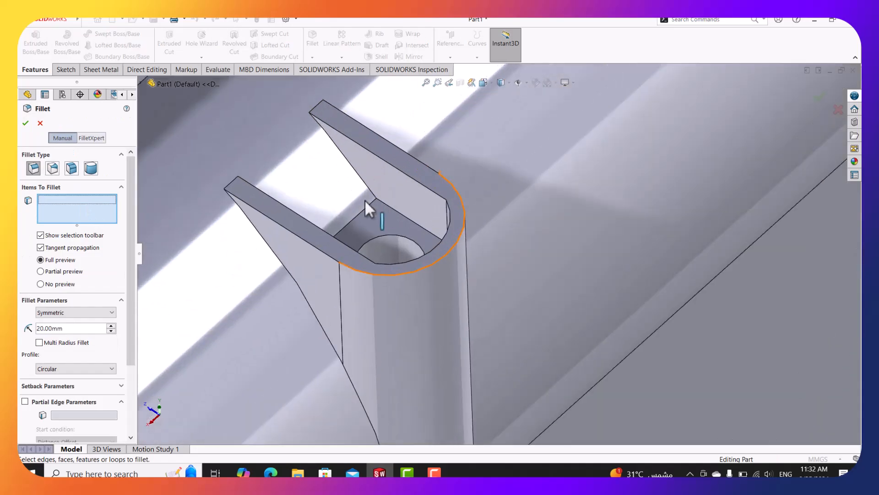
pyautogui.click(361, 212)
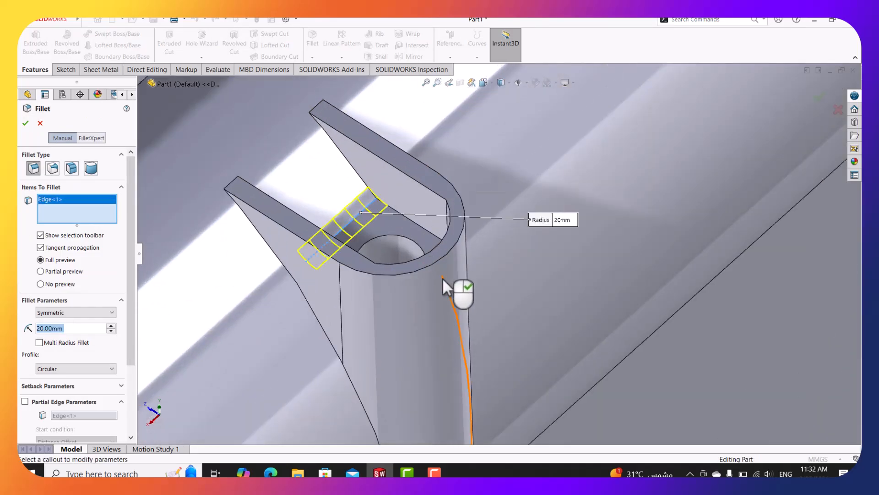
pyautogui.scroll(3, 458, 314)
pyautogui.moveTo(458, 315); pyautogui.dragTo(506, 306, button='middle')
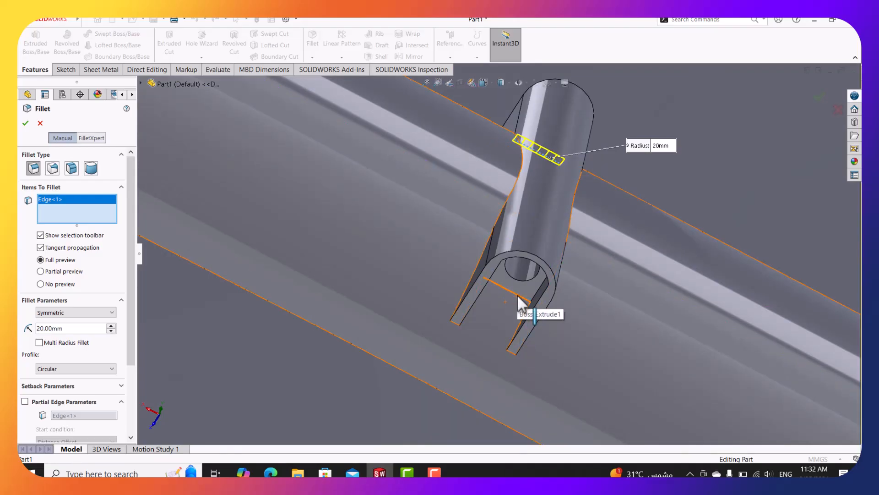
pyautogui.click(521, 303)
pyautogui.click(25, 124)
pyautogui.scroll(4, 547, 142)
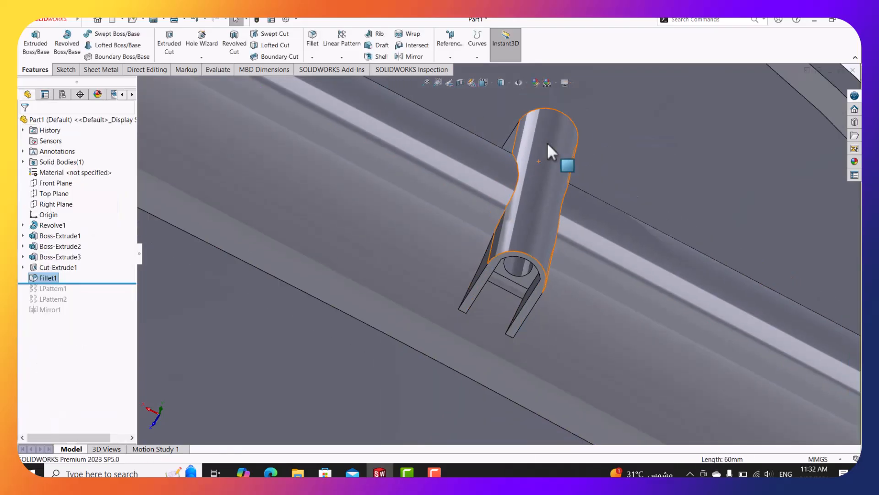
pyautogui.moveTo(560, 123); pyautogui.dragTo(588, 343, button='middle')
# Roll back to LPattern1 and add Boss-Extrude3, Cut-Extrude1 and Fillet1 to its features.
pyautogui.scroll(4, 544, 282)
pyautogui.scroll(3, 627, 366)
pyautogui.scroll(-3, 650, 378)
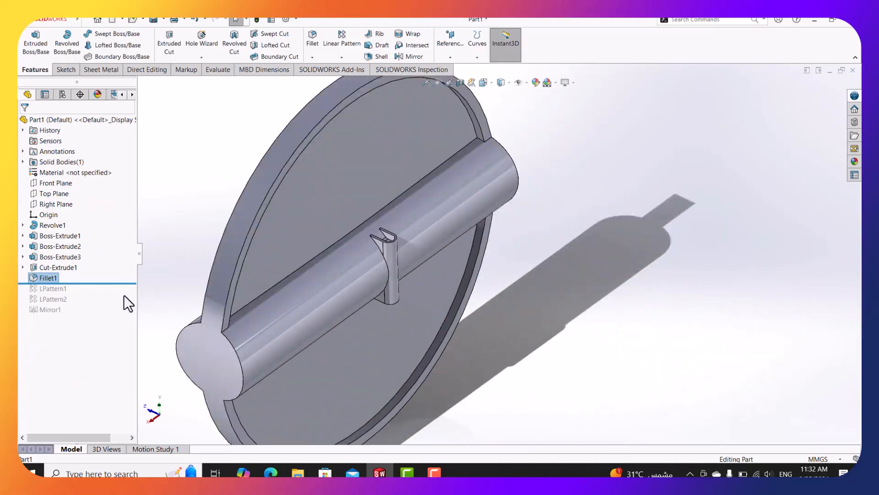
pyautogui.moveTo(132, 284); pyautogui.dragTo(119, 293)
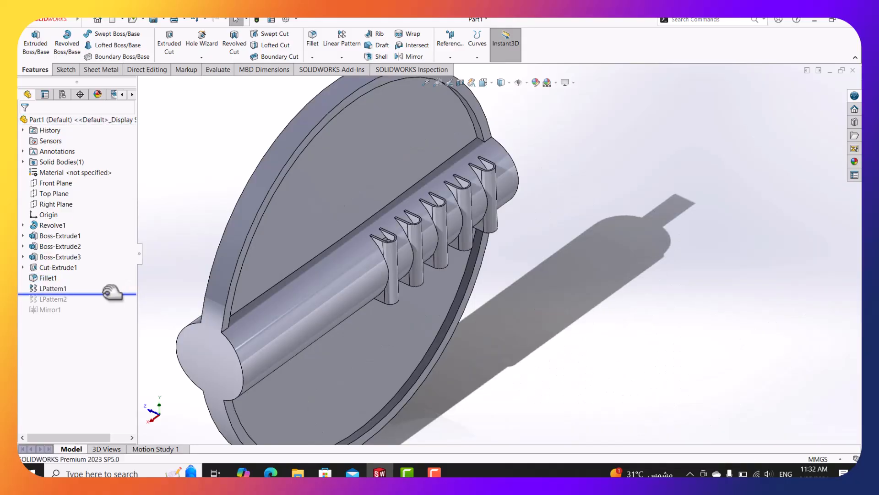
pyautogui.rightClick(54, 290)
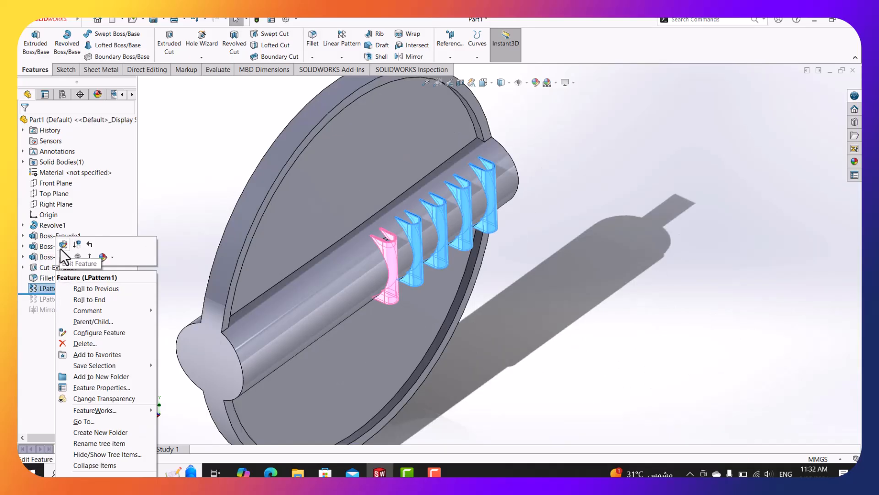
pyautogui.click(60, 248)
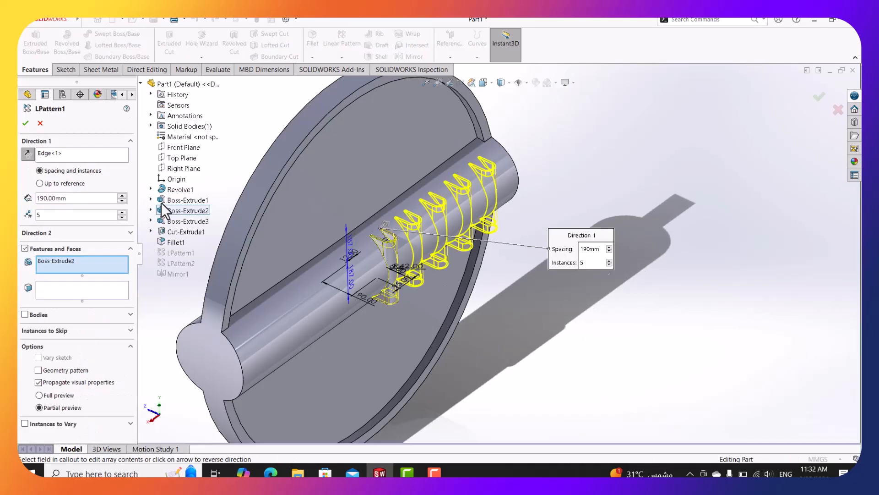
pyautogui.click(185, 222)
pyautogui.click(180, 233)
pyautogui.click(175, 242)
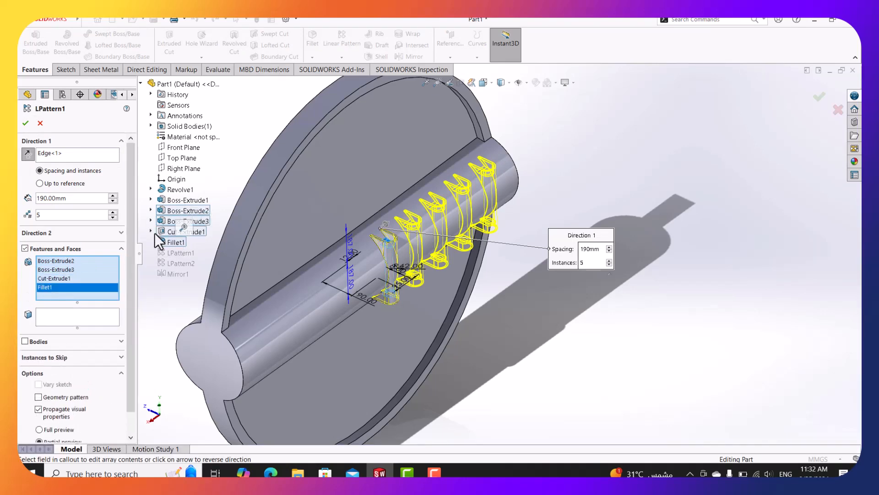
pyautogui.click(26, 123)
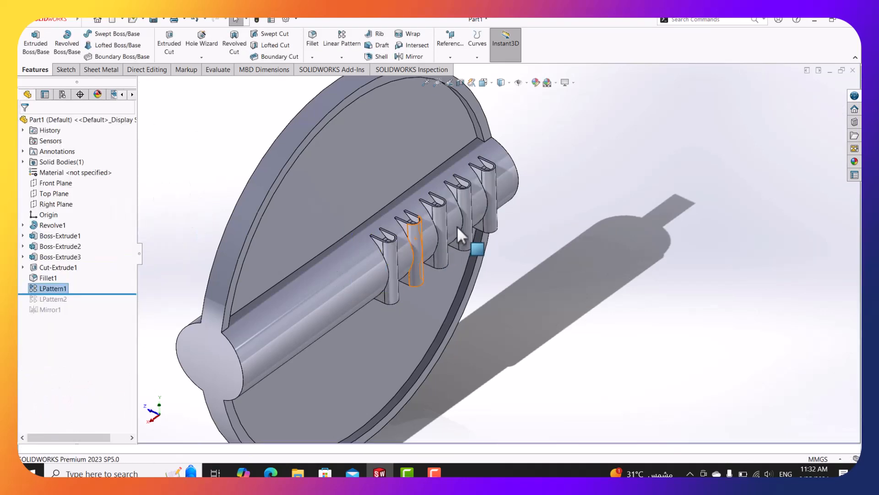
pyautogui.scroll(-4, 436, 222)
pyautogui.moveTo(435, 222)
pyautogui.mouseDown(button='middle')
pyautogui.moveTo(442, 250)
pyautogui.moveTo(432, 228)
pyautogui.mouseUp(button='middle')
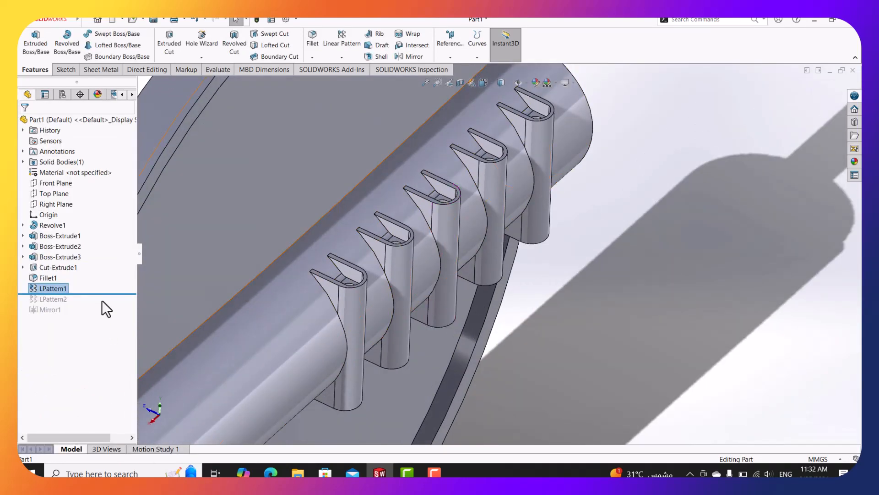
# Roll back to LPattern2 and add Boss-Extrude3, Cut-Extrude1 and Fillet1 to it as well.
pyautogui.moveTo(110, 295); pyautogui.dragTo(51, 304)
pyautogui.rightClick(50, 296)
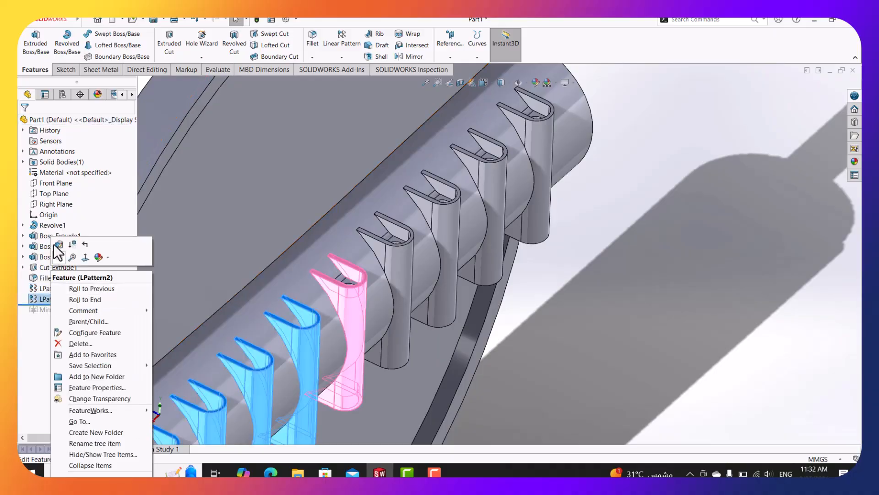
pyautogui.click(54, 244)
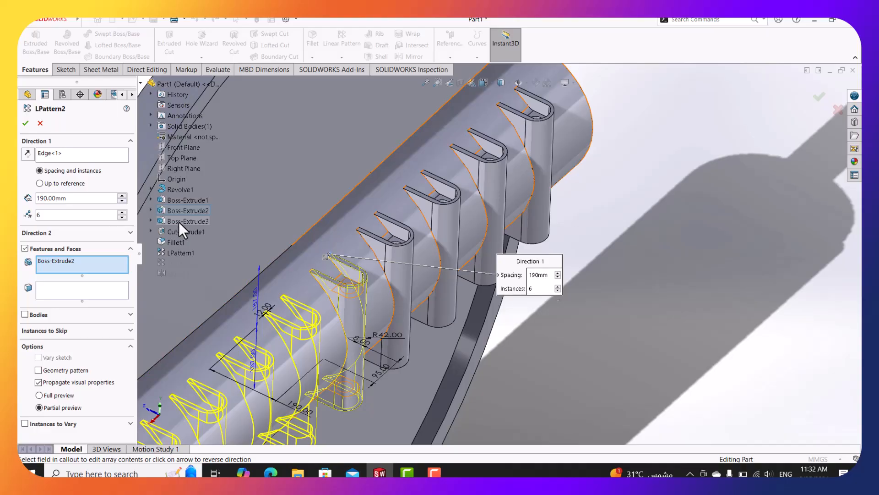
pyautogui.click(179, 221)
pyautogui.click(181, 232)
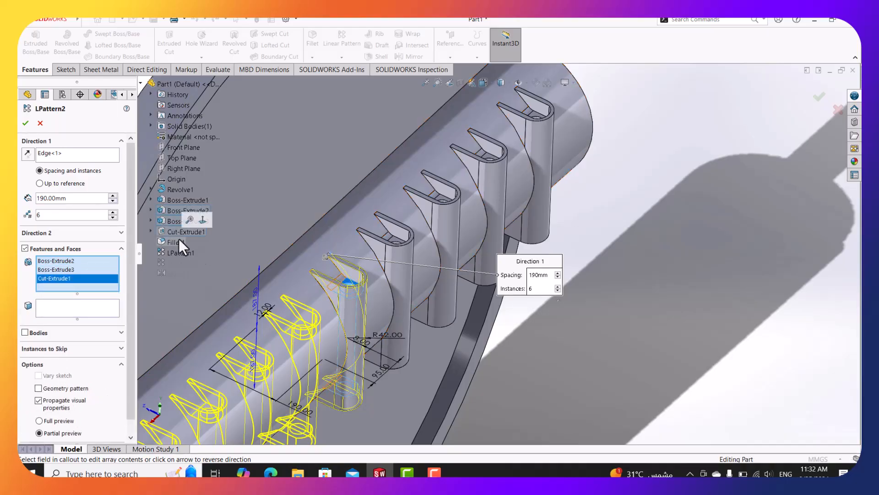
pyautogui.click(179, 242)
pyautogui.scroll(5, 363, 300)
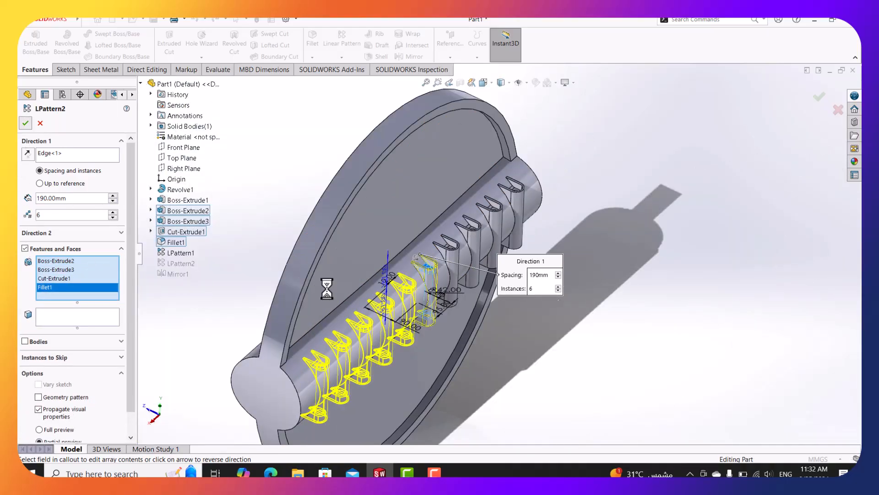
pyautogui.scroll(-3, 403, 341)
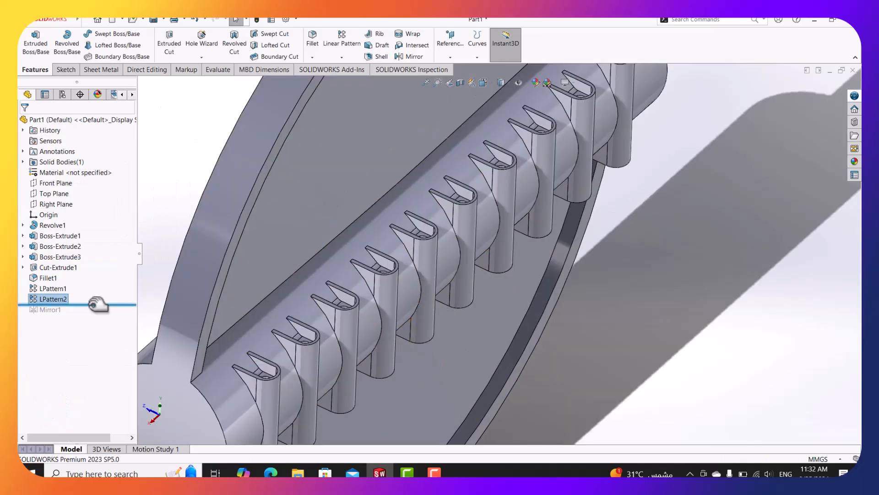
pyautogui.moveTo(98, 305); pyautogui.dragTo(98, 315)
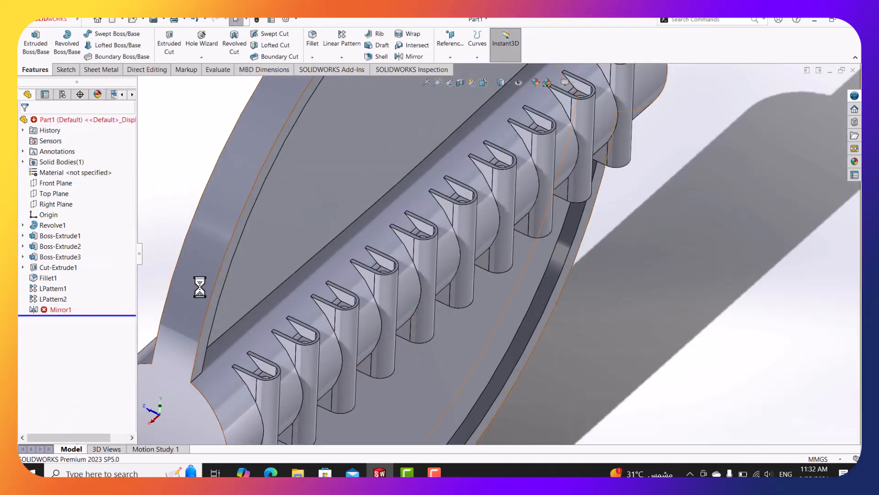
pyautogui.scroll(5, 220, 293)
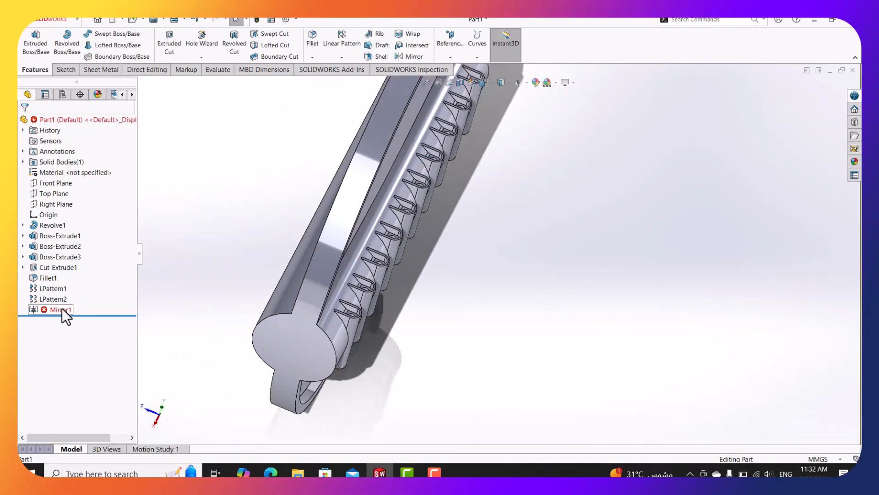
pyautogui.rightClick(62, 309)
pyautogui.click(69, 204)
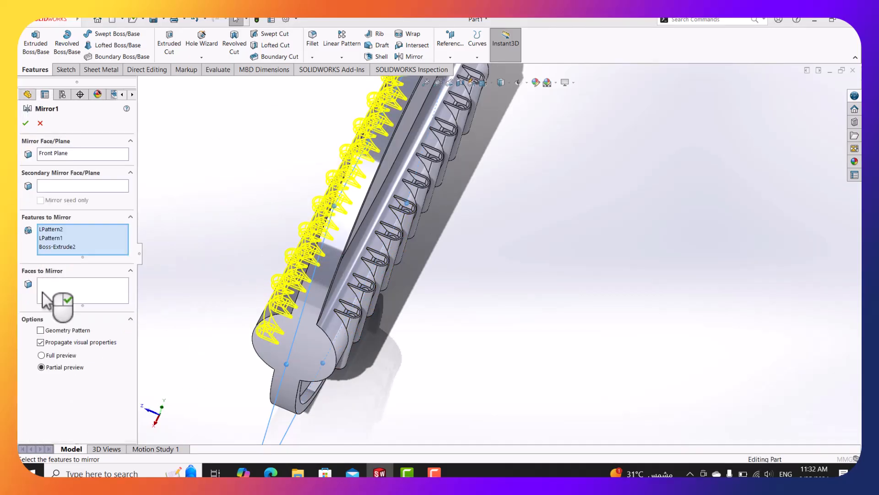
pyautogui.moveTo(386, 241); pyautogui.dragTo(284, 265, button='middle')
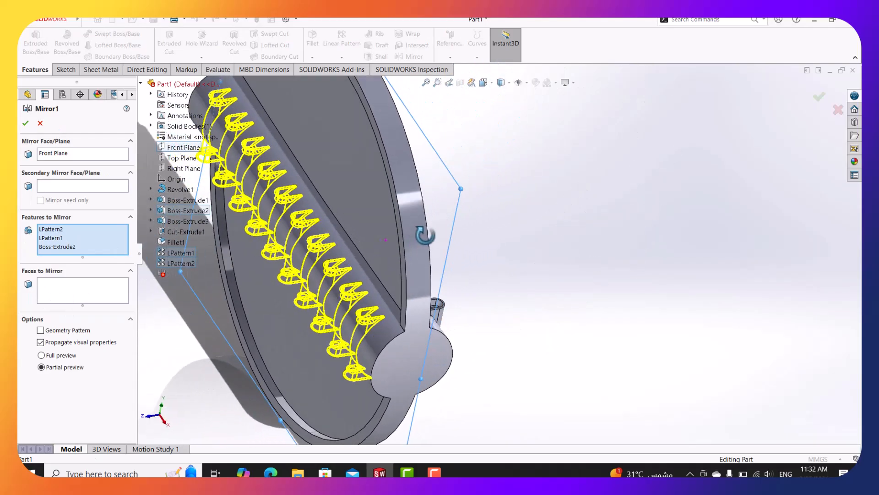
pyautogui.click(70, 229)
pyautogui.rightClick(71, 229)
pyautogui.click(99, 242)
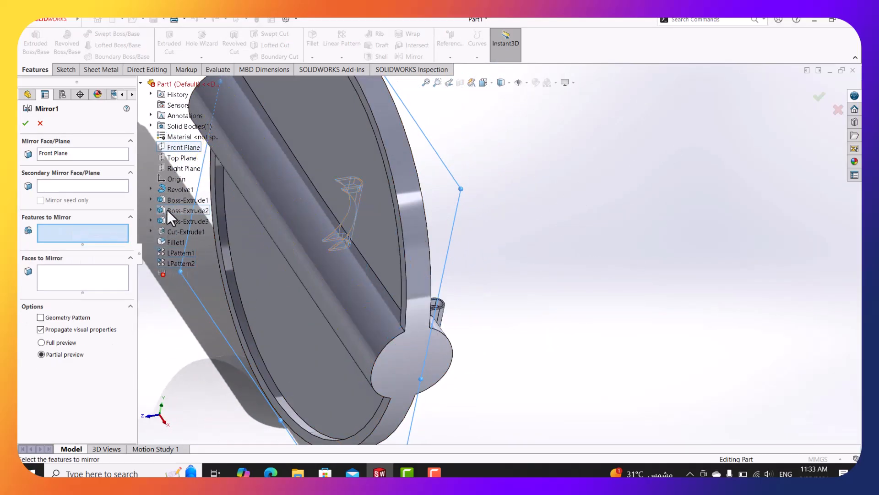
pyautogui.click(167, 210)
pyautogui.click(172, 220)
pyautogui.click(183, 232)
pyautogui.click(177, 243)
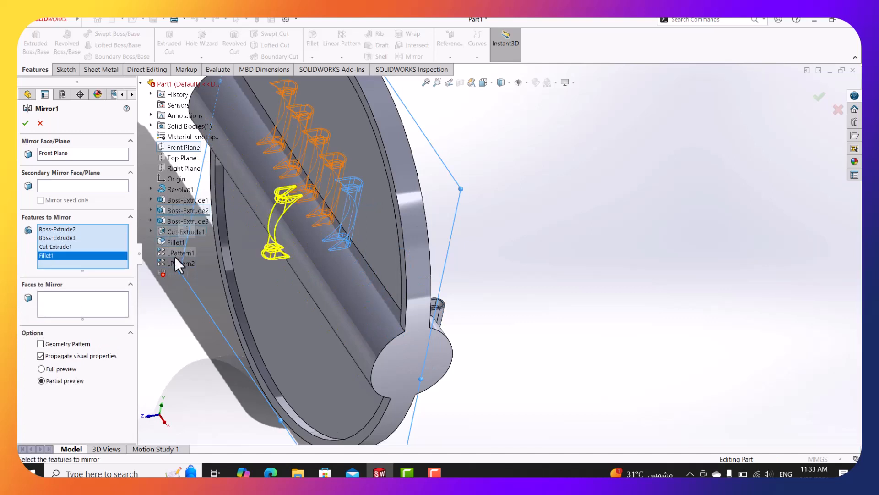
pyautogui.click(170, 241)
pyautogui.click(168, 242)
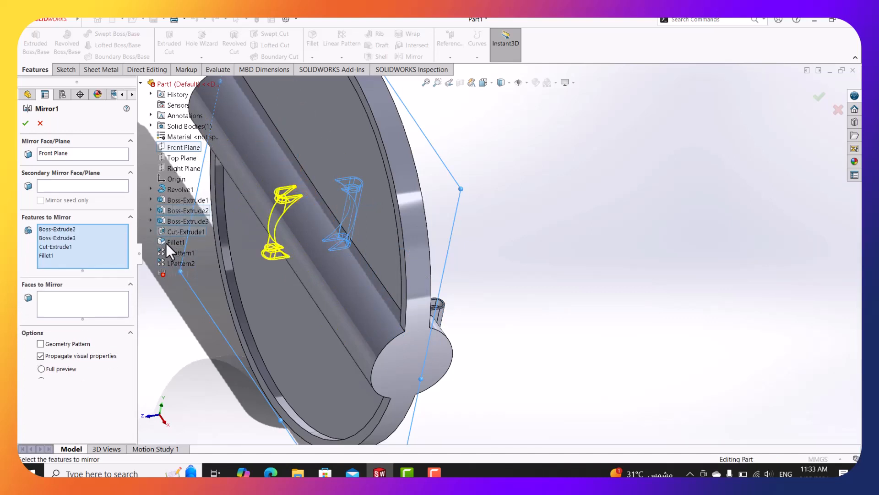
pyautogui.click(172, 253)
pyautogui.click(174, 263)
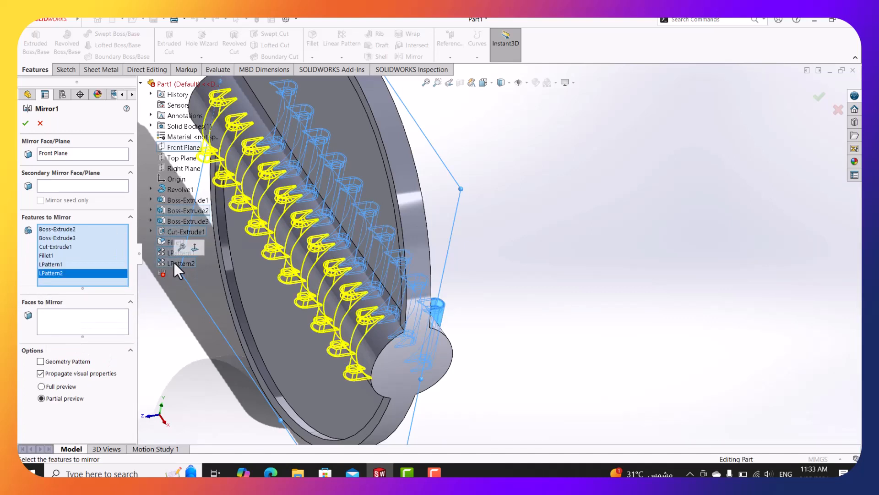
pyautogui.click(25, 123)
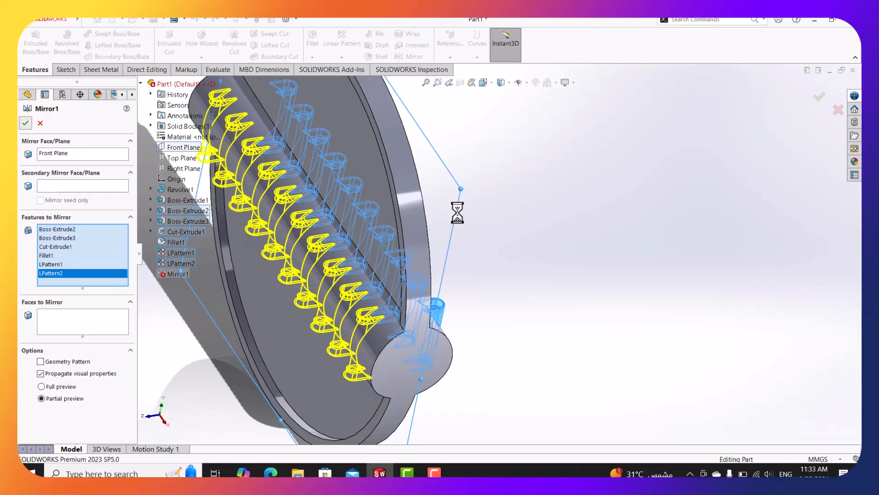
pyautogui.scroll(-5, 391, 334)
pyautogui.scroll(3, 376, 315)
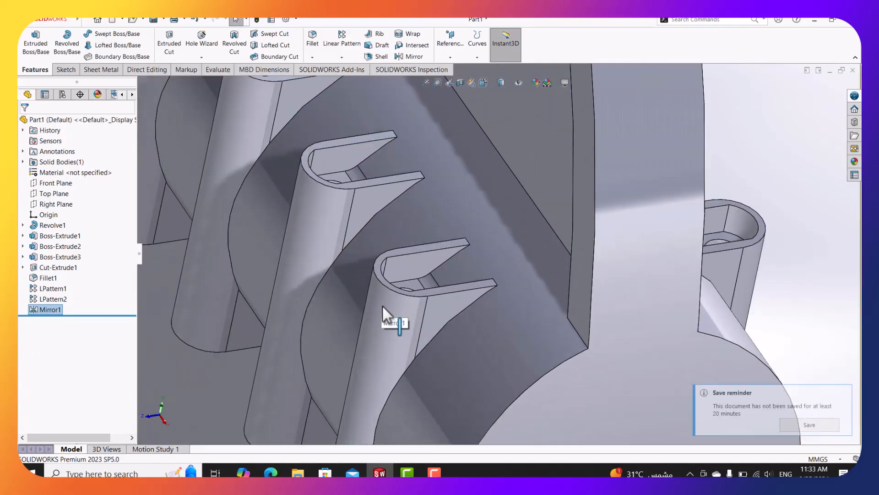
pyautogui.moveTo(387, 314); pyautogui.dragTo(403, 273, button='middle')
pyautogui.scroll(5, 492, 247)
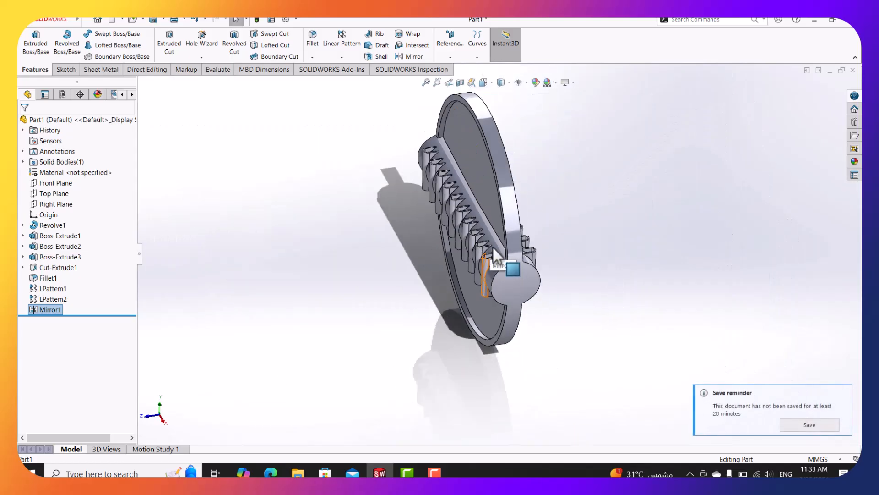
pyautogui.scroll(-4, 537, 238)
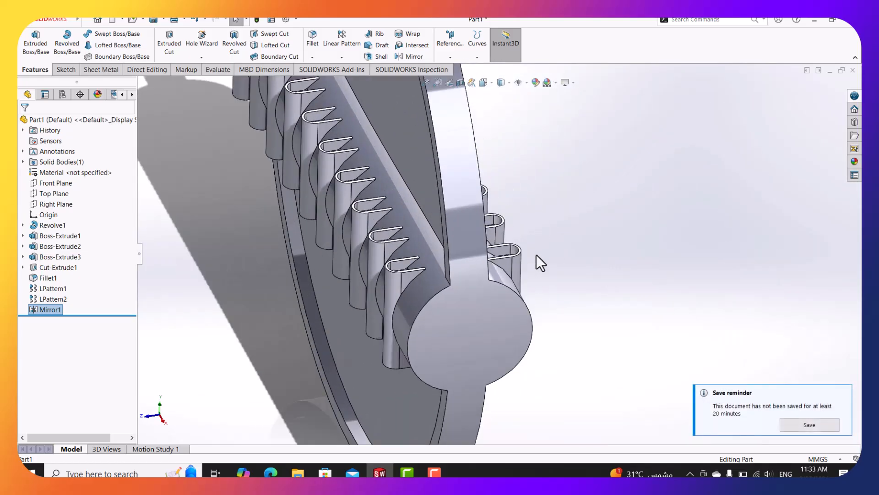
pyautogui.moveTo(536, 255); pyautogui.dragTo(499, 243, button='middle')
pyautogui.scroll(5, 502, 245)
pyautogui.scroll(-3, 634, 209)
pyautogui.moveTo(574, 248); pyautogui.dragTo(620, 285, button='middle')
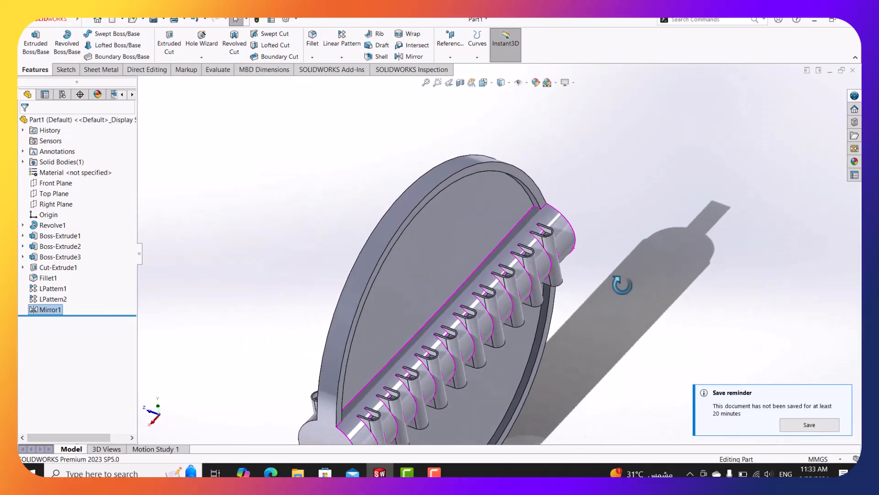
pyautogui.scroll(5, 578, 283)
pyautogui.scroll(-4, 440, 327)
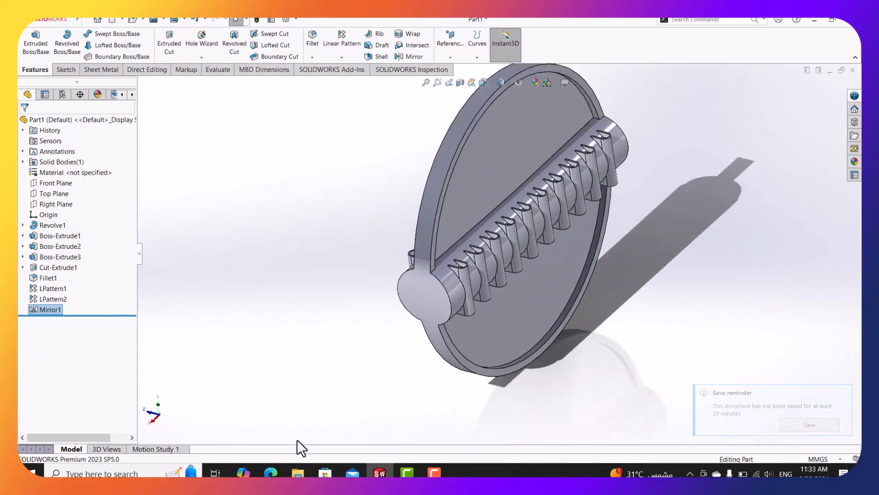
pyautogui.moveTo(281, 473)
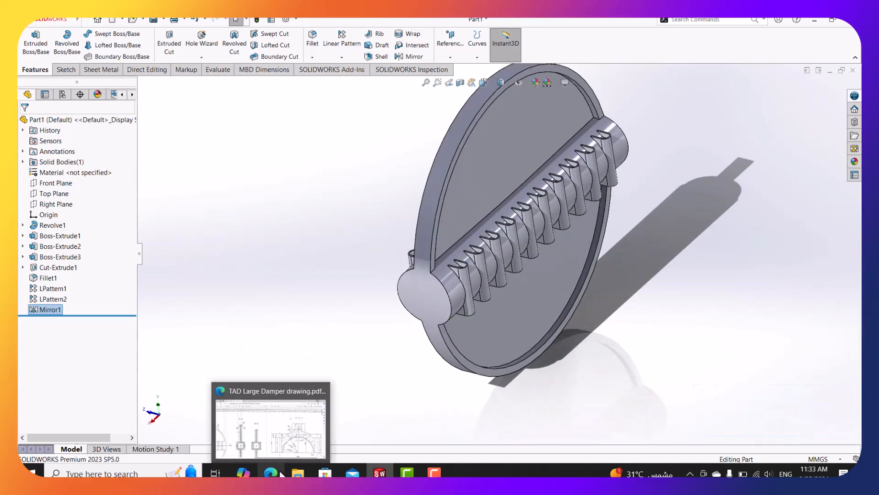
# Bring up the damper drawing PDF and pan and zoom through sections A-A, B-B, C-C and D-D.
pyautogui.click(277, 442)
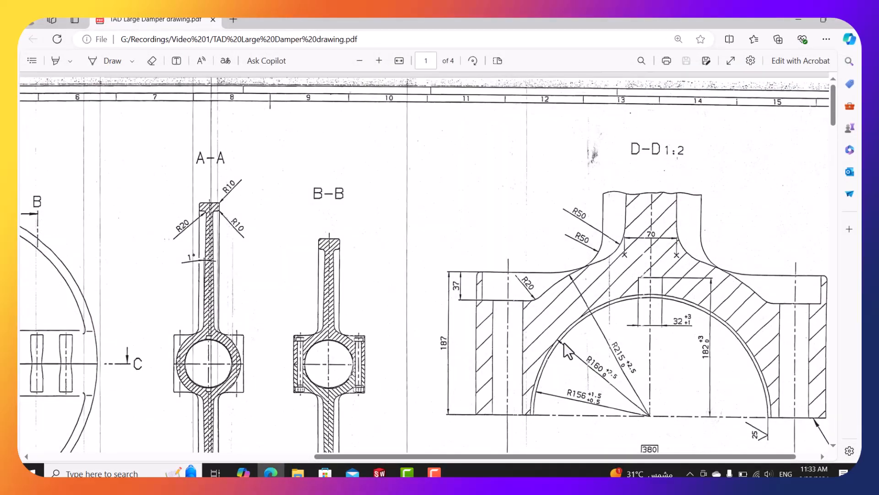
pyautogui.scroll(-1, 564, 342)
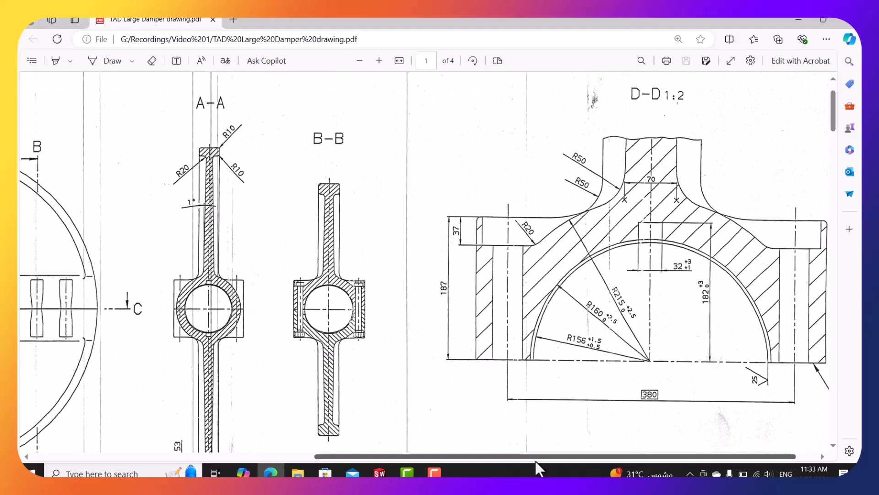
pyautogui.moveTo(534, 460); pyautogui.dragTo(410, 458)
pyautogui.keyDown('ctrl'); pyautogui.scroll(-2, 275, 357); pyautogui.keyUp('ctrl')
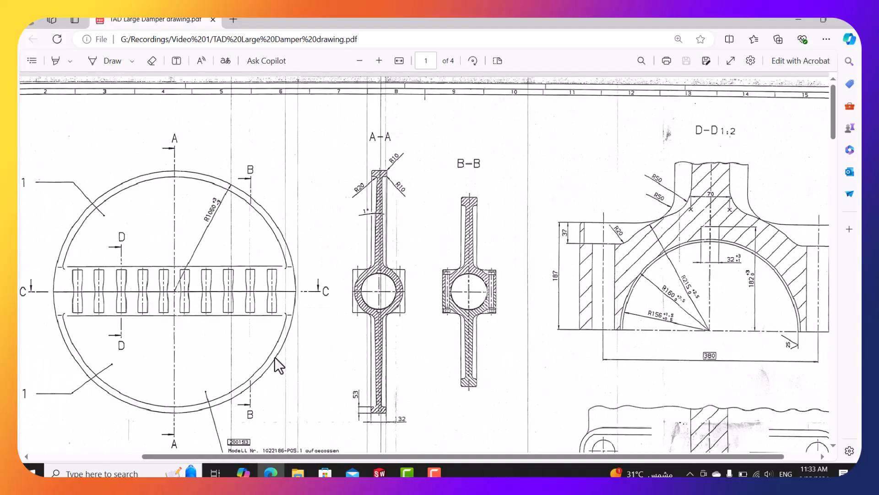
pyautogui.keyDown('ctrl'); pyautogui.scroll(-1, 274, 357); pyautogui.keyUp('ctrl')
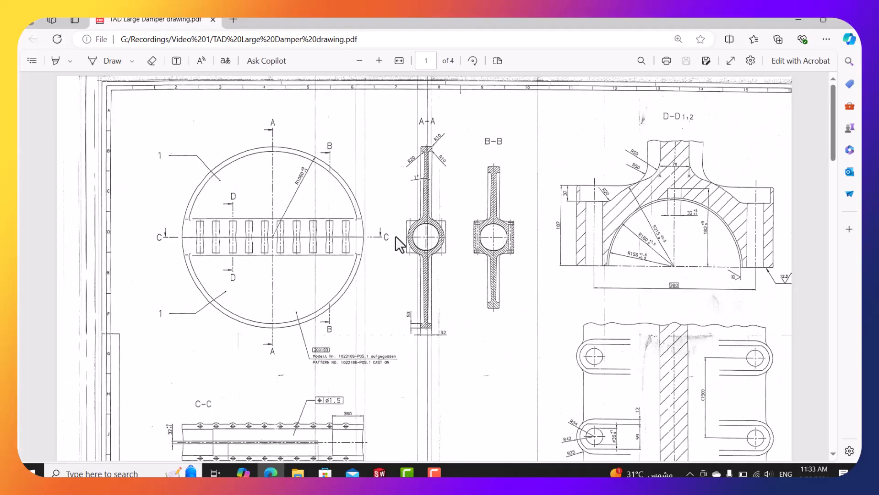
pyautogui.scroll(-1, 413, 294)
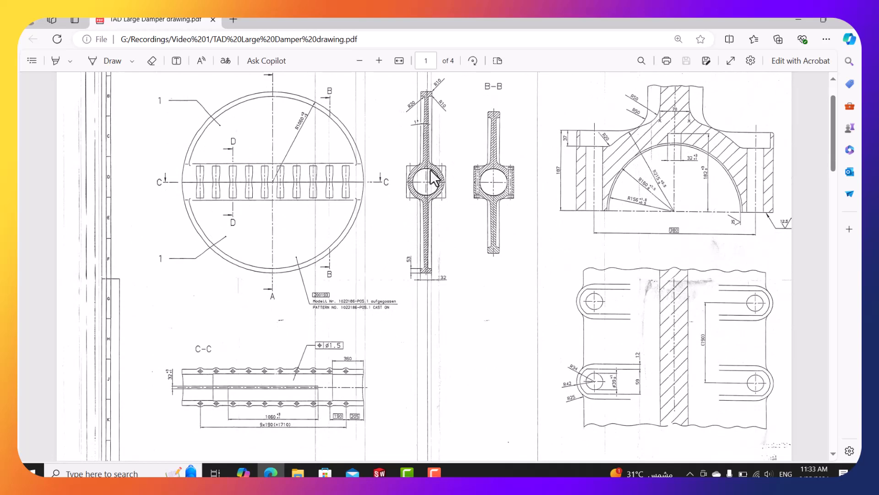
pyautogui.keyDown('ctrl'); pyautogui.scroll(2, 438, 190); pyautogui.keyUp('ctrl')
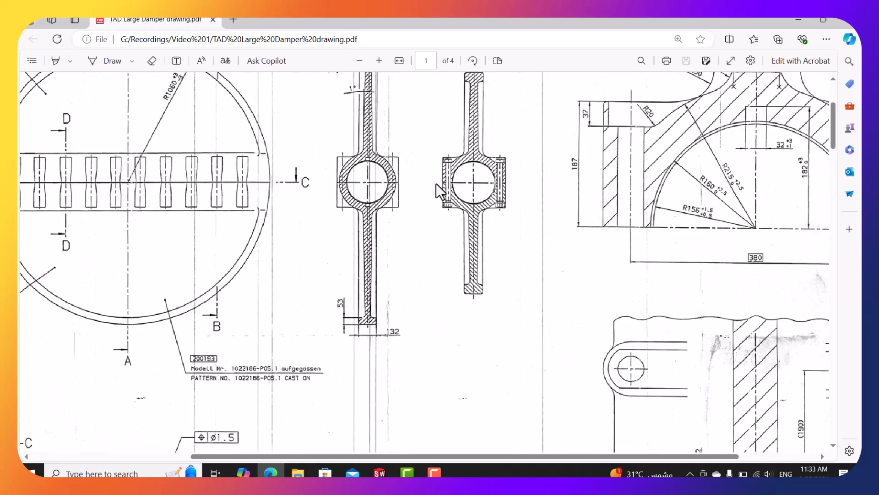
pyautogui.moveTo(590, 456)
pyautogui.mouseDown()
pyautogui.moveTo(652, 454)
pyautogui.moveTo(642, 456)
pyautogui.mouseUp()
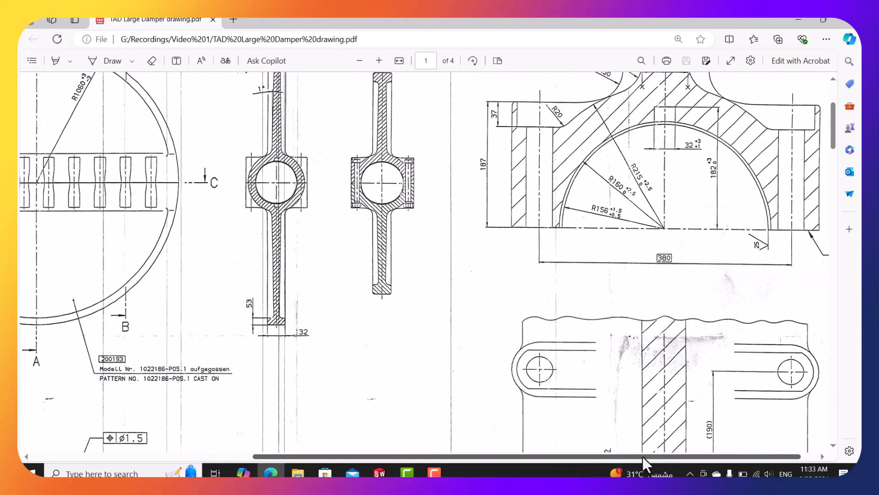
pyautogui.keyDown('ctrl'); pyautogui.scroll(1, 638, 178); pyautogui.keyUp('ctrl')
pyautogui.keyDown('ctrl'); pyautogui.scroll(1, 614, 171); pyautogui.keyUp('ctrl')
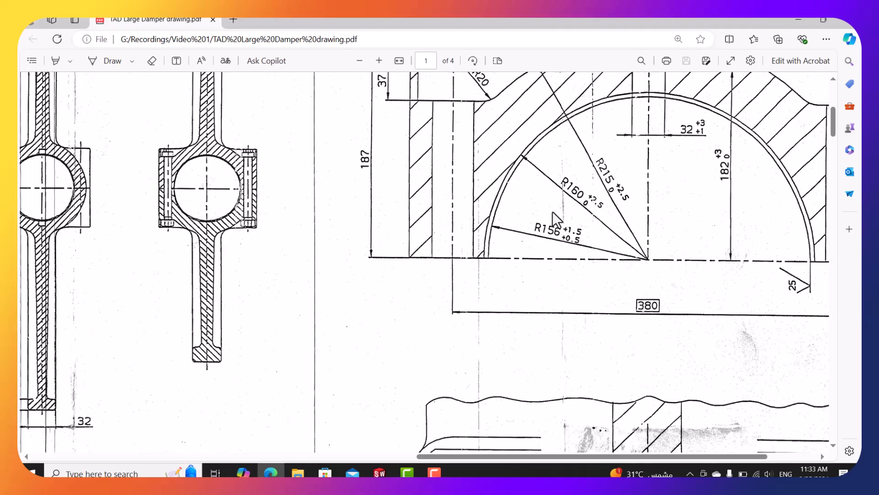
pyautogui.moveTo(559, 455); pyautogui.dragTo(575, 452)
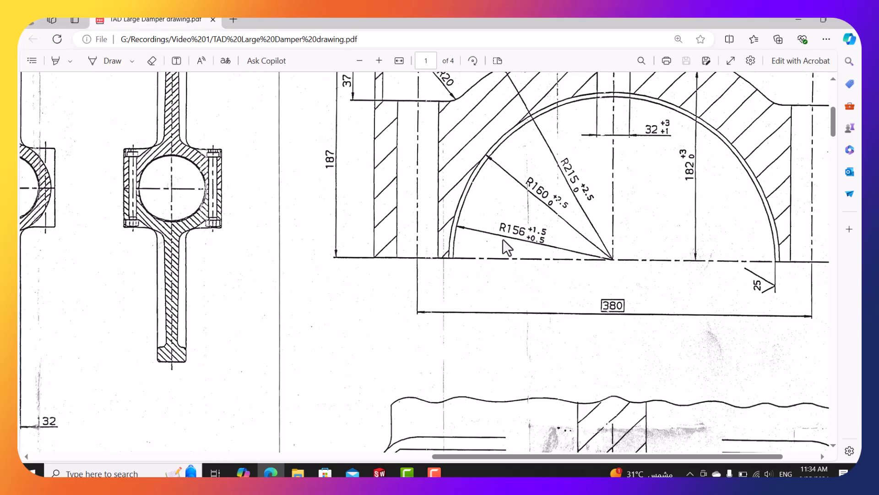
pyautogui.keyDown('ctrl'); pyautogui.scroll(-5, 503, 239); pyautogui.keyUp('ctrl')
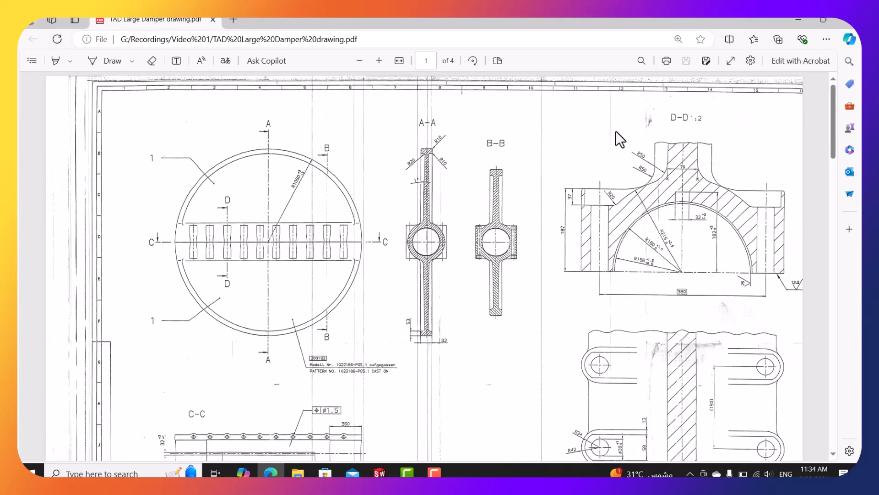
pyautogui.scroll(-1, 510, 175)
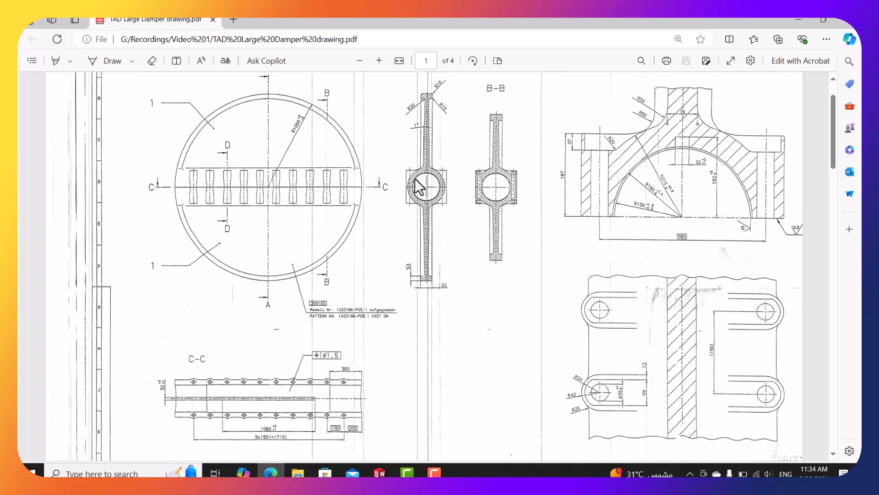
pyautogui.keyDown('ctrl'); pyautogui.scroll(1, 415, 178); pyautogui.keyUp('ctrl')
pyautogui.scroll(2, 611, 158)
pyautogui.scroll(1, 668, 122)
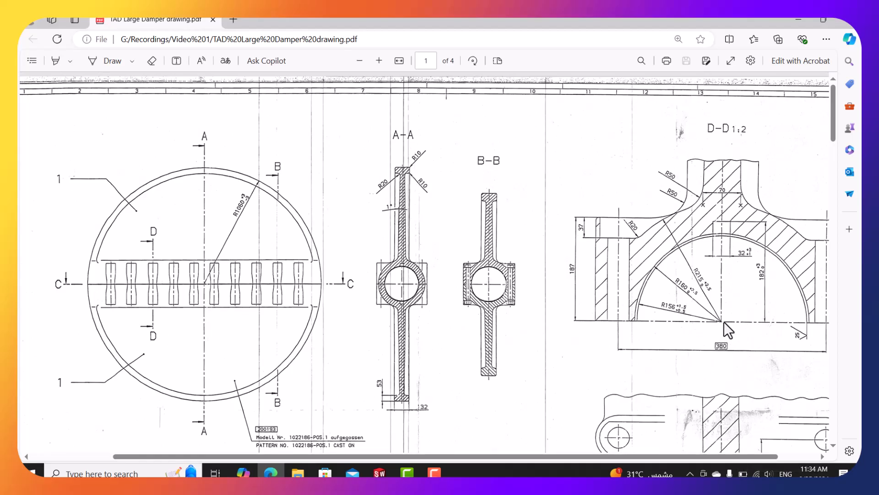
pyautogui.scroll(-4, 576, 411)
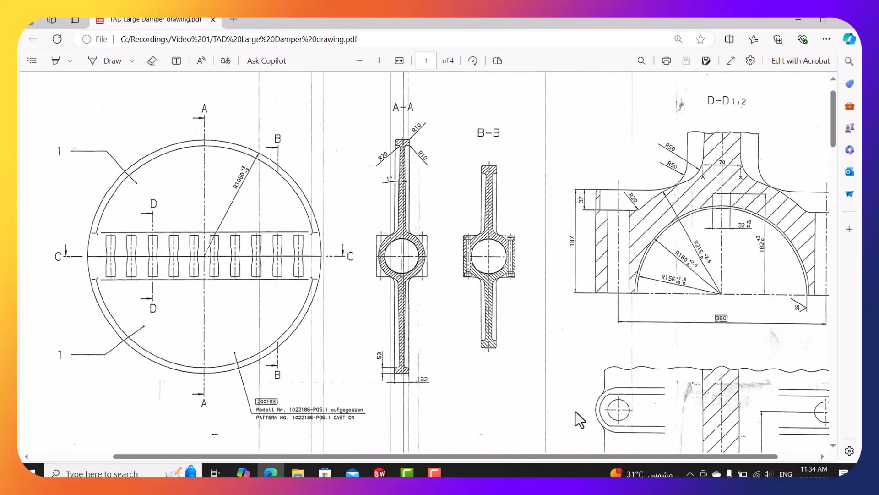
pyautogui.moveTo(535, 453); pyautogui.dragTo(407, 451)
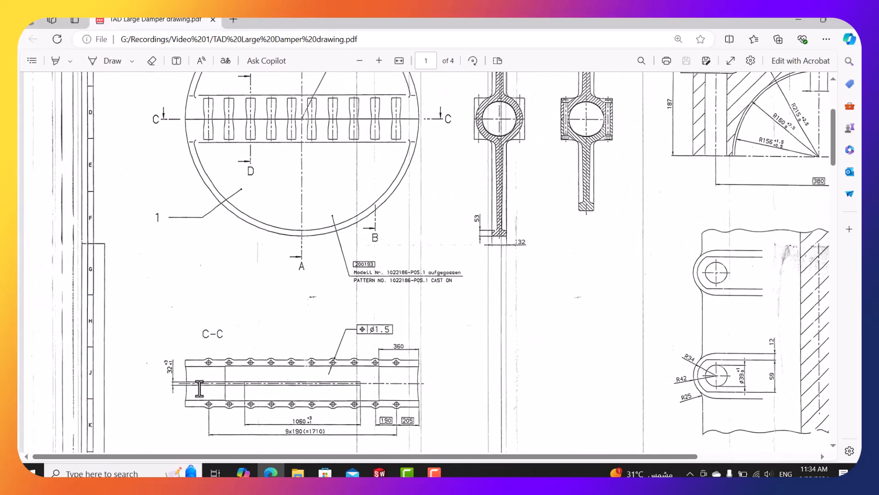
# Zoom into section C-C to read its dimensions, then return to the SOLIDWORKS part.
pyautogui.keyDown('ctrl'); pyautogui.scroll(3, 200, 389); pyautogui.keyUp('ctrl')
pyautogui.keyDown('ctrl'); pyautogui.scroll(3, 240, 348); pyautogui.keyUp('ctrl')
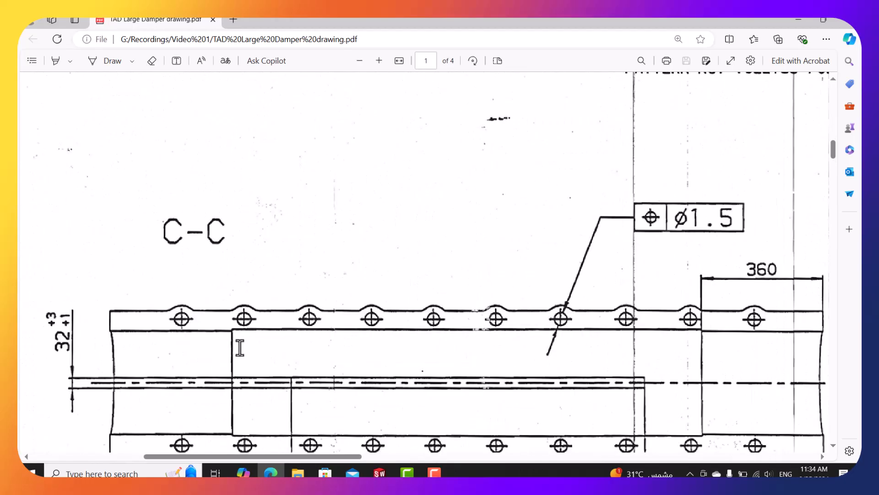
pyautogui.scroll(-1, 240, 347)
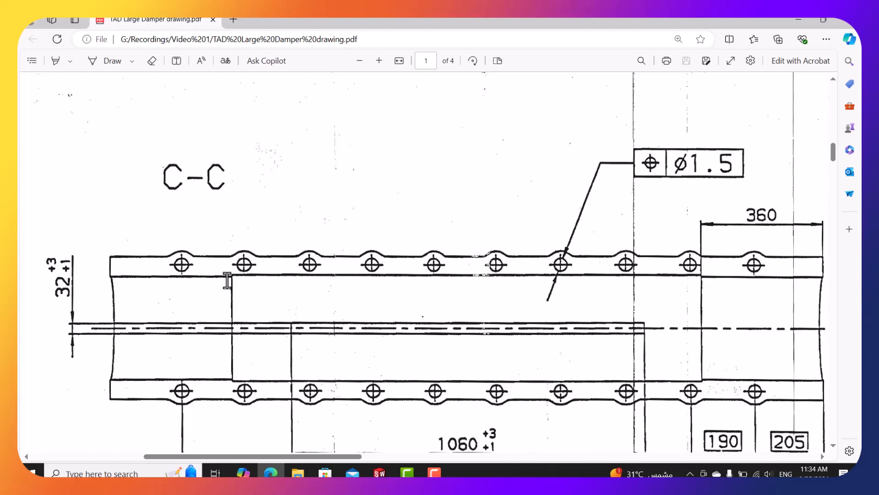
pyautogui.keyDown('ctrl'); pyautogui.scroll(-5, 227, 280); pyautogui.keyUp('ctrl')
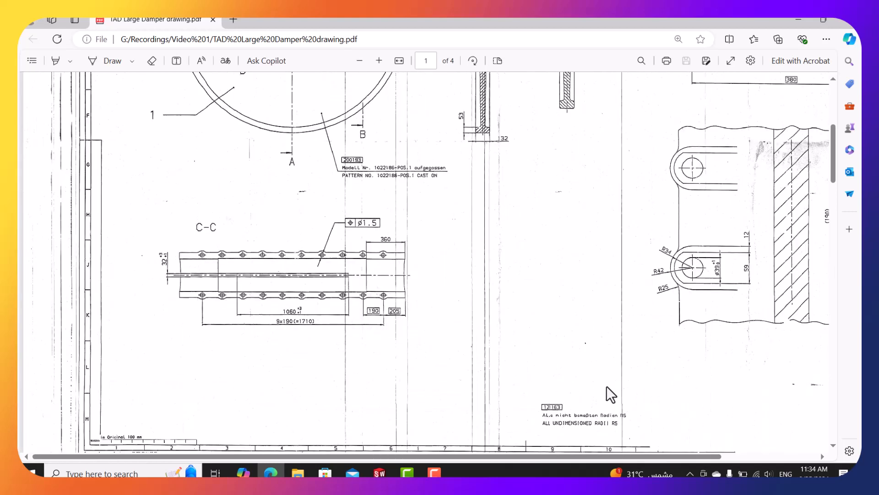
pyautogui.moveTo(718, 456); pyautogui.dragTo(787, 454)
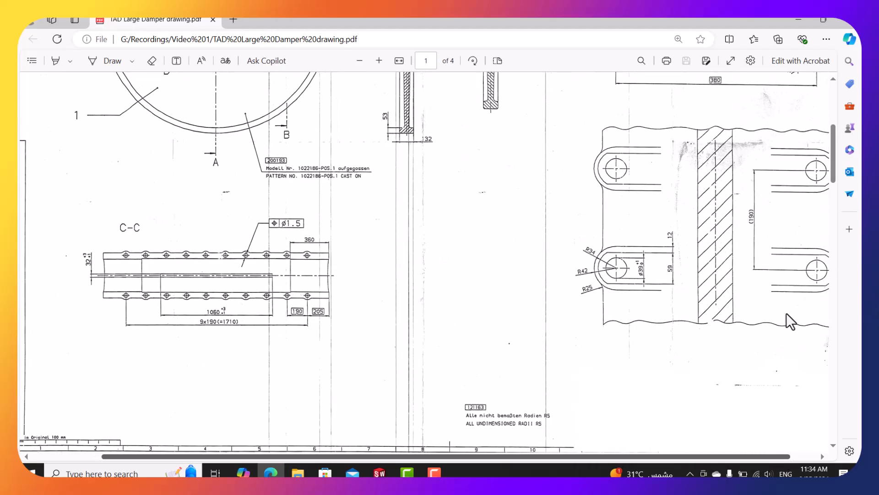
pyautogui.scroll(3, 787, 312)
pyautogui.click(380, 471)
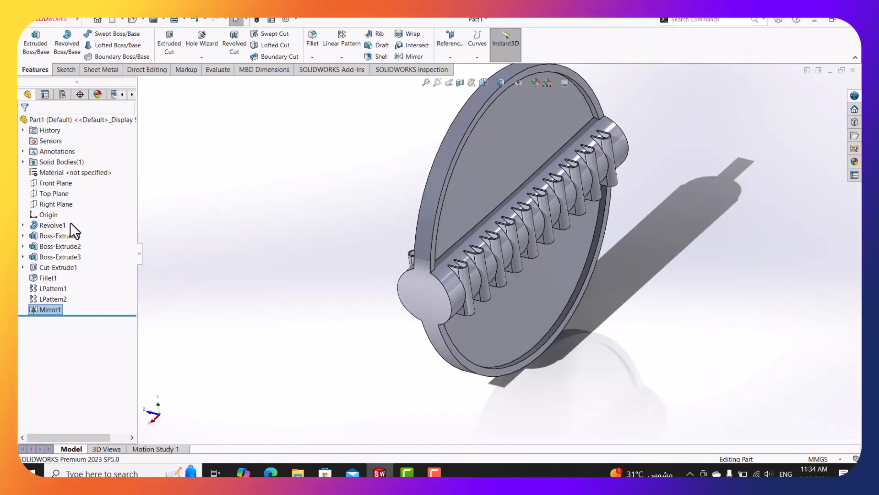
# Sketch a 156 mm diameter circle centred on the origin on the Right Plane.
pyautogui.rightClick(51, 200)
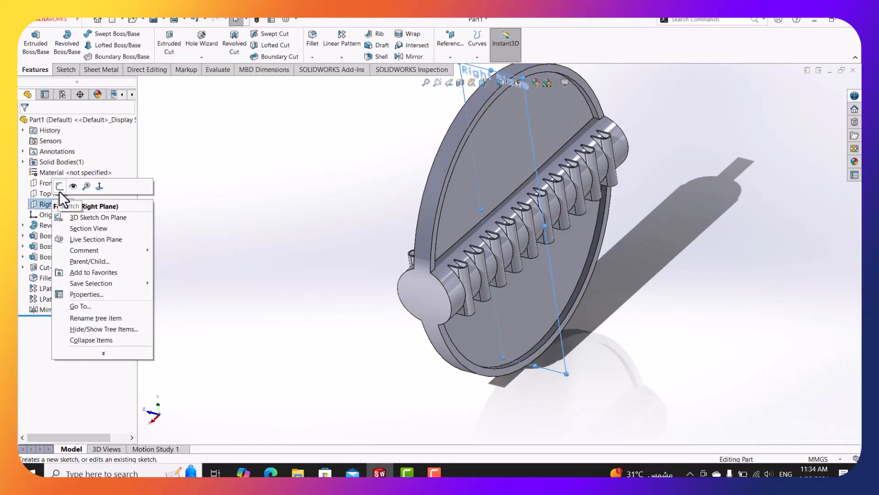
pyautogui.click(59, 188)
pyautogui.click(117, 34)
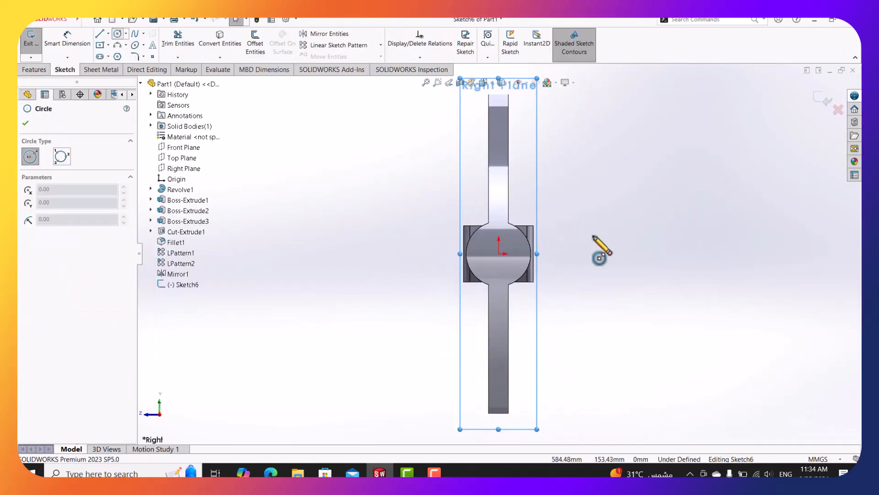
pyautogui.scroll(-5, 573, 254)
pyautogui.click(464, 257)
pyautogui.click(488, 258)
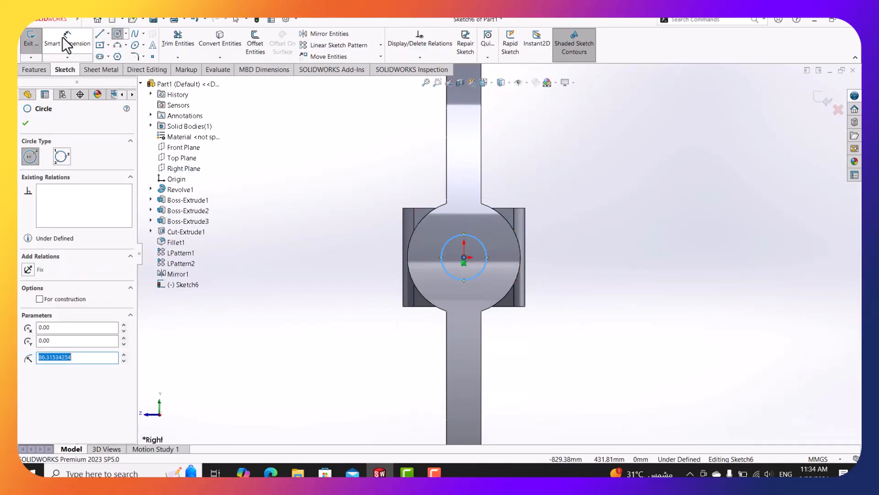
pyautogui.click(67, 39)
pyautogui.click(477, 236)
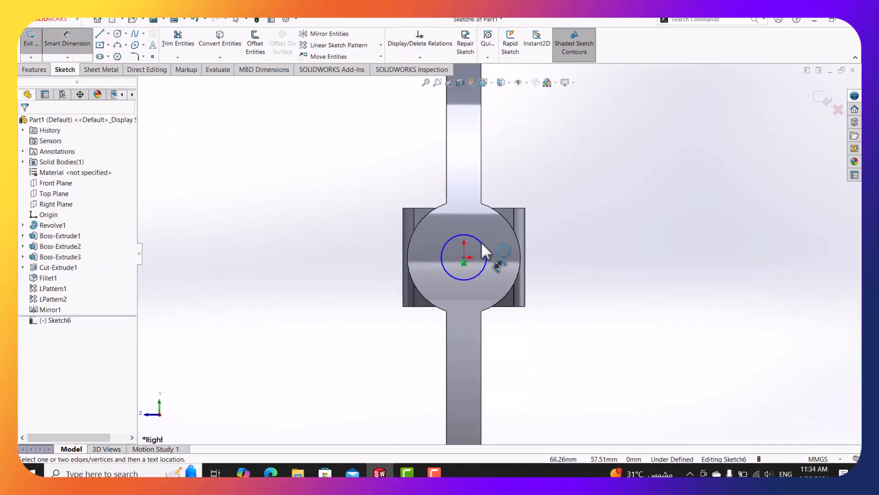
pyautogui.click(597, 208)
pyautogui.write('156')
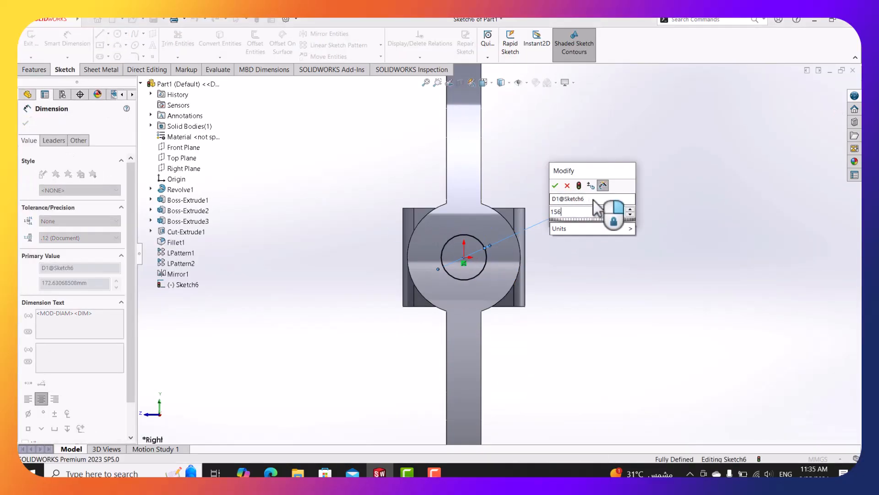
pyautogui.press('Return')
# Cut the circle Through All in both directions to bore the whole tube.
pyautogui.click(34, 69)
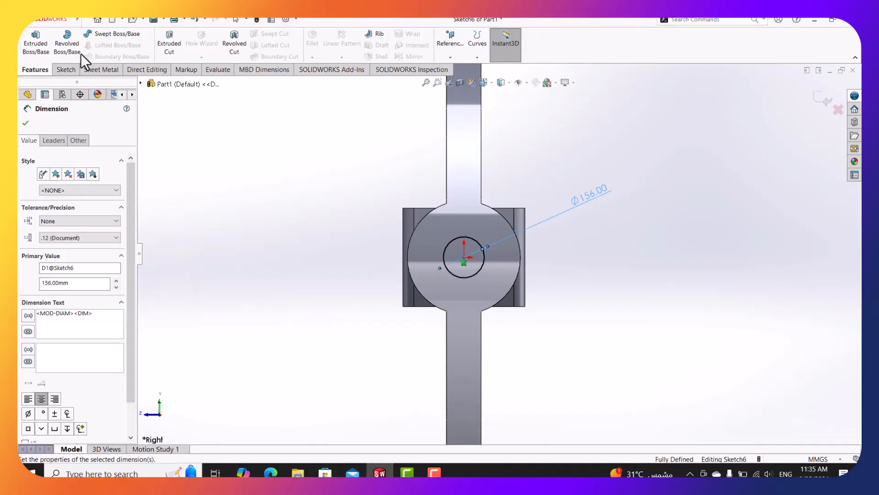
pyautogui.click(164, 48)
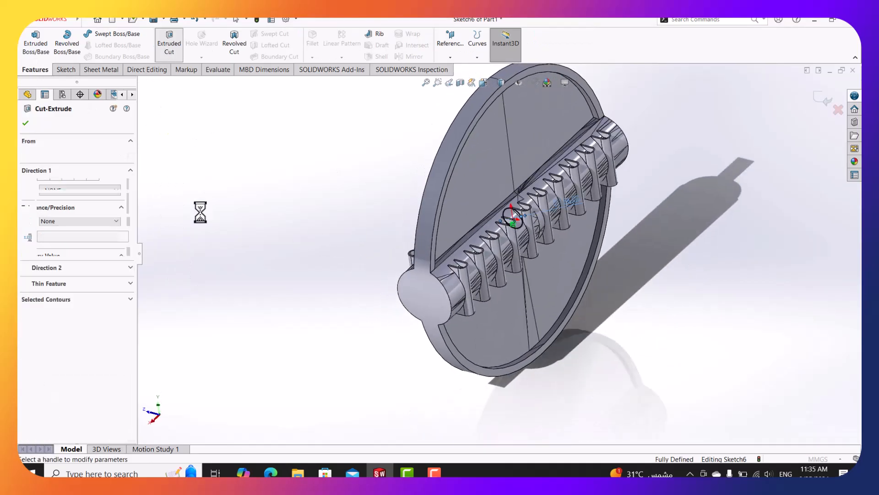
pyautogui.click(102, 185)
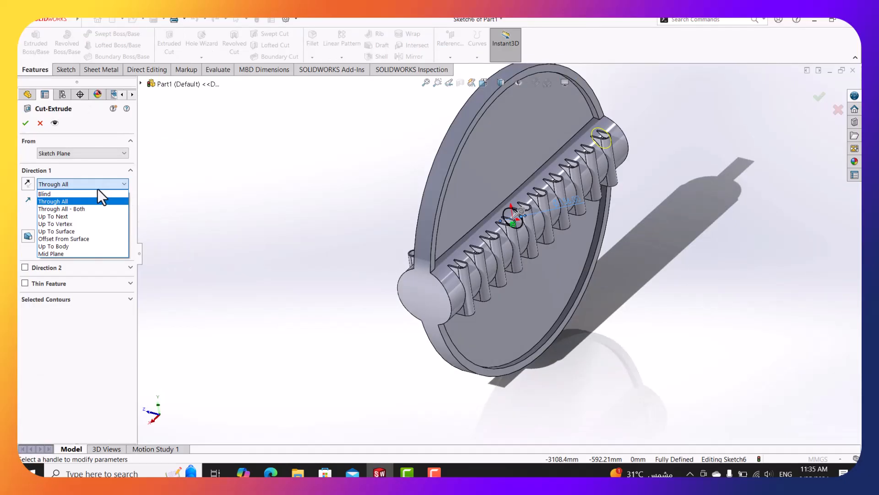
pyautogui.click(86, 209)
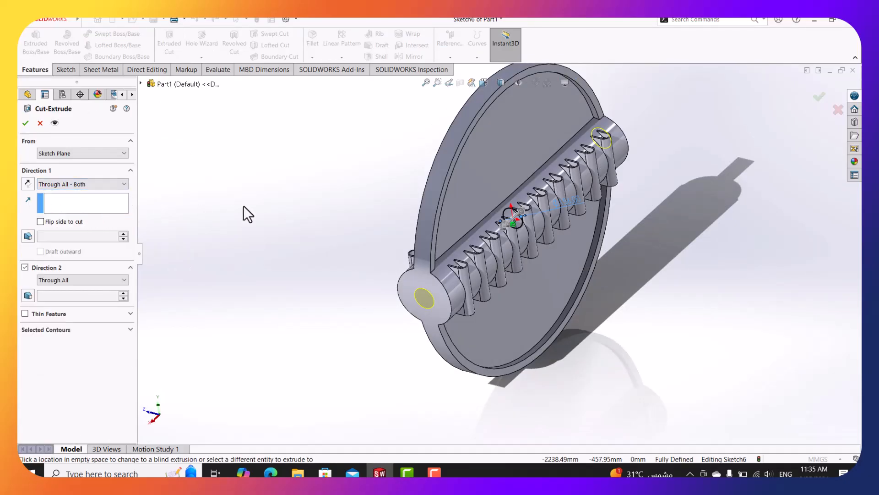
pyautogui.click(26, 123)
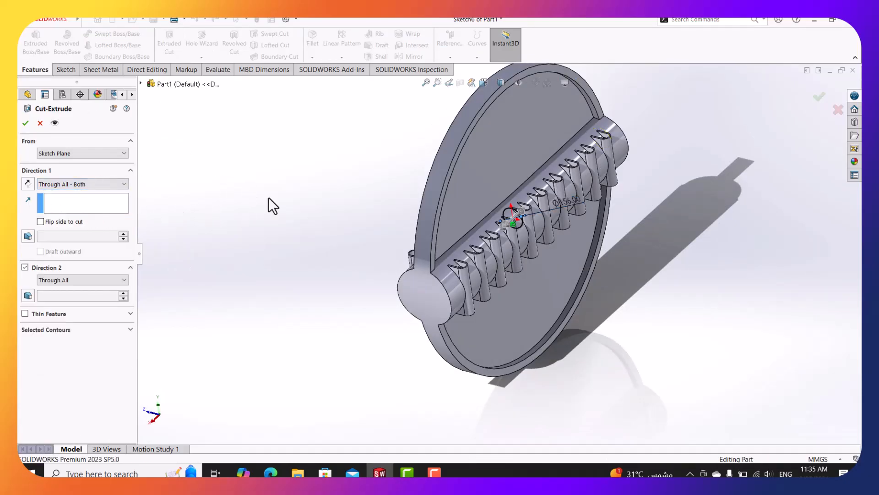
pyautogui.click(302, 202)
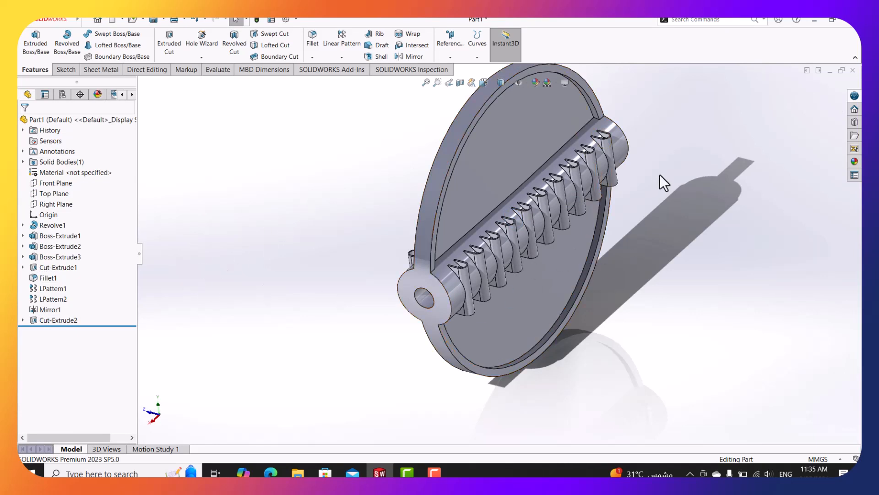
pyautogui.scroll(1, 671, 177)
# Edit Sketch6 under Cut-Extrude2, change the Ø156 bore diameter to 312 mm, and exit the sketch.
pyautogui.click(23, 319)
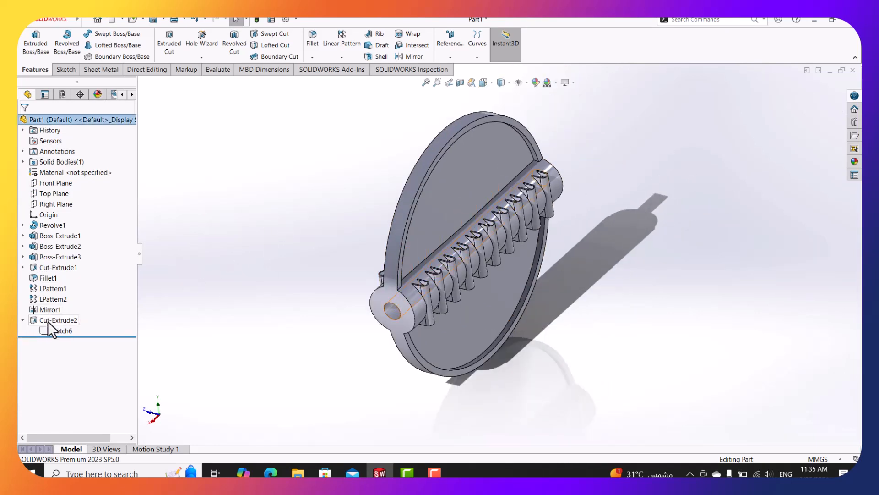
pyautogui.rightClick(57, 331)
pyautogui.click(69, 299)
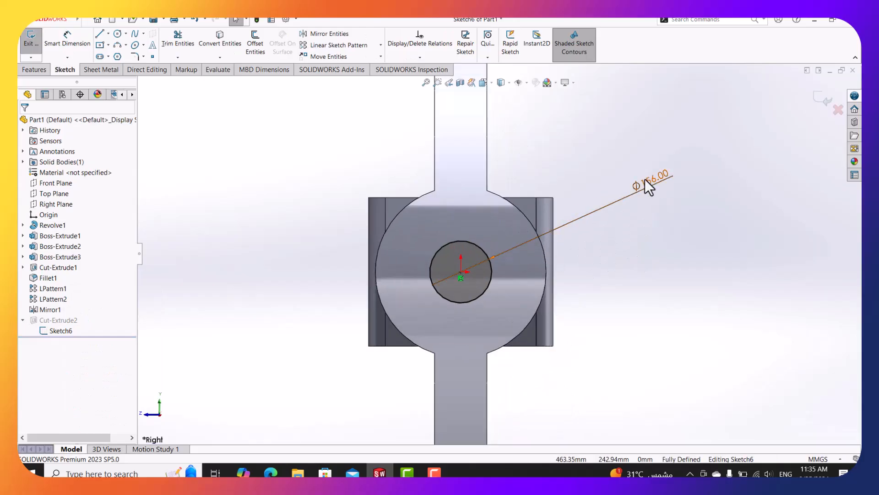
pyautogui.click(609, 215)
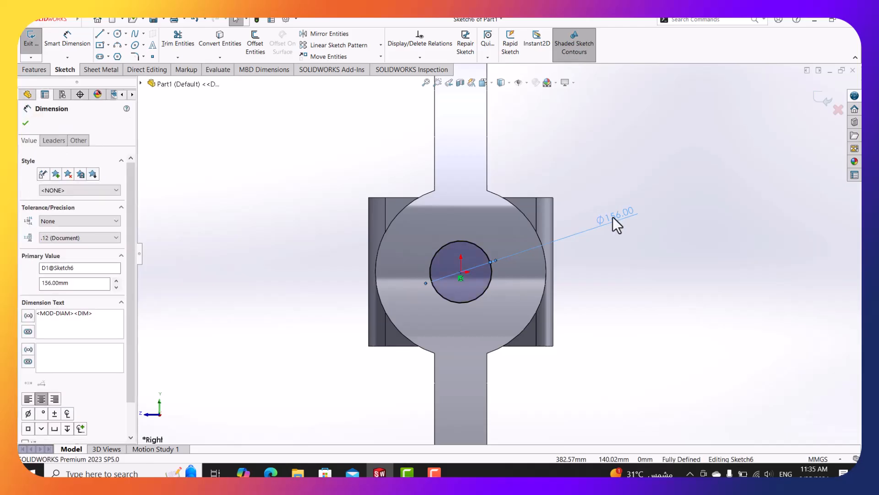
pyautogui.doubleClick(614, 216)
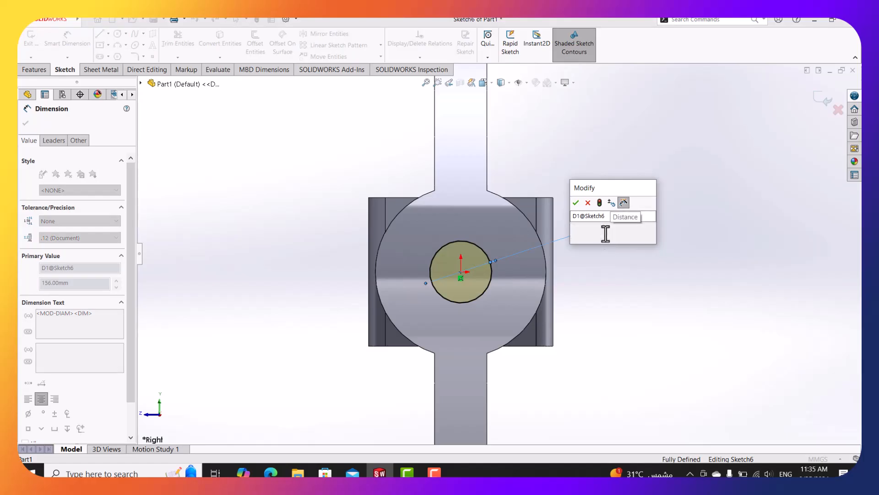
pyautogui.click(605, 232)
pyautogui.write('312')
pyautogui.press('Return')
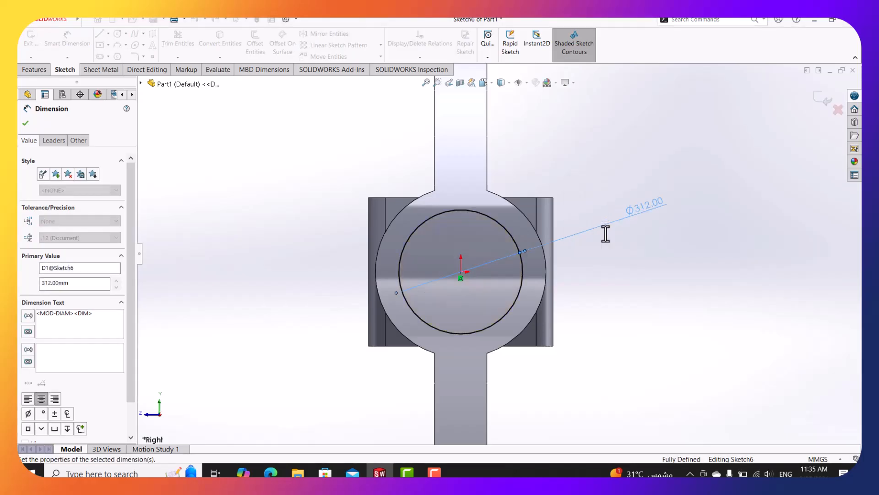
pyautogui.click(29, 46)
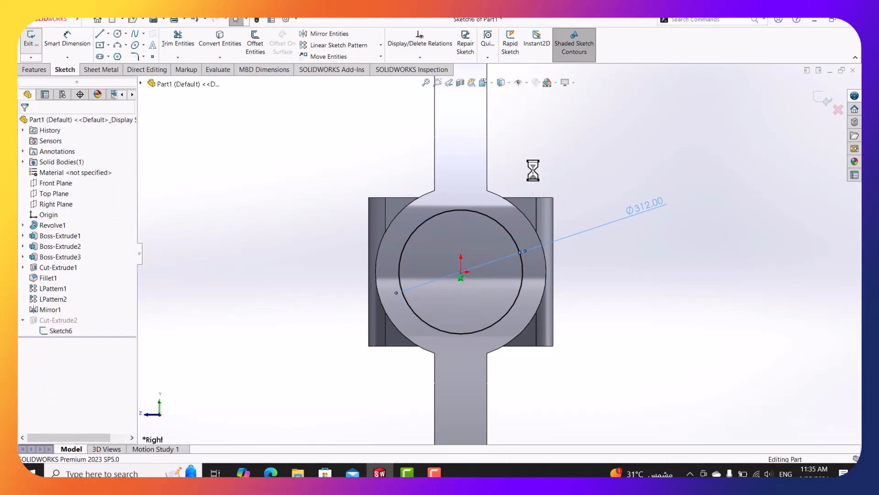
# Orbit and zoom to view the enlarged bore, then bring up the damper drawing PDF.
pyautogui.moveTo(575, 191); pyautogui.dragTo(562, 203, button='middle')
pyautogui.scroll(4, 707, 146)
pyautogui.scroll(-2, 700, 172)
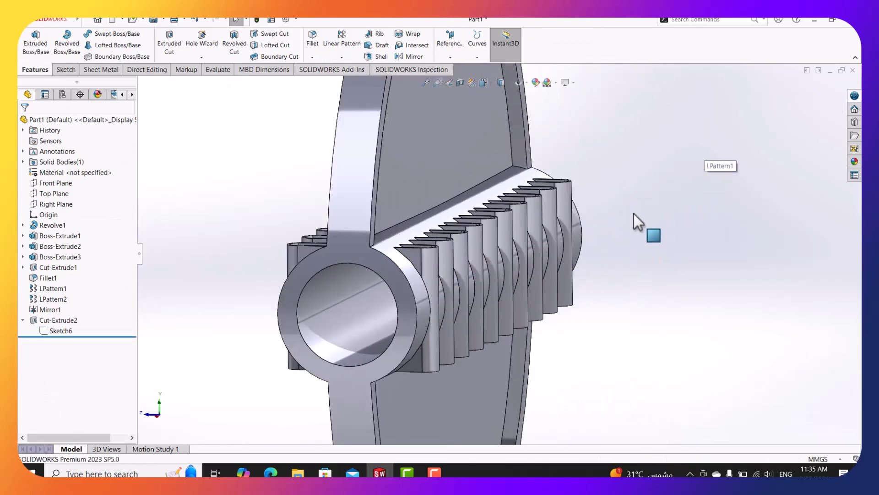
pyautogui.scroll(3, 554, 155)
pyautogui.click(272, 472)
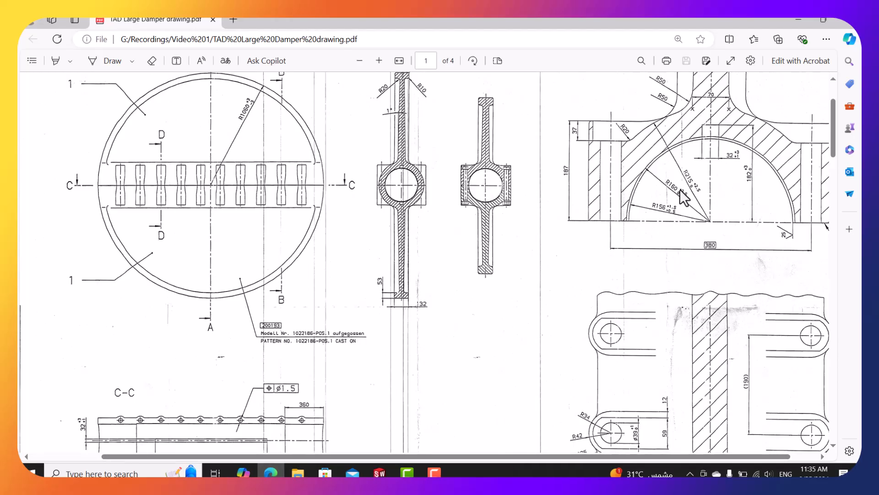
# Scroll the damper drawing around section C-C, then minimize Edge to return to SOLIDWORKS.
pyautogui.scroll(-3, 666, 191)
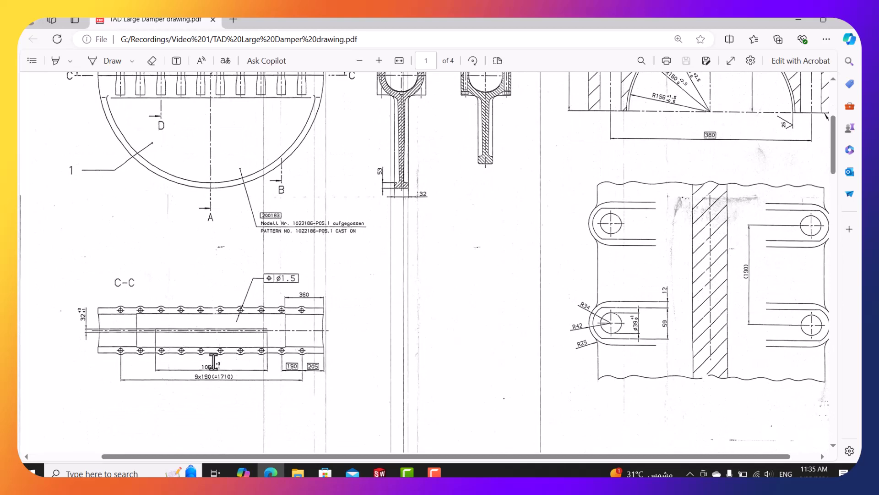
pyautogui.keyDown('ctrl'); pyautogui.scroll(3, 213, 362); pyautogui.keyUp('ctrl')
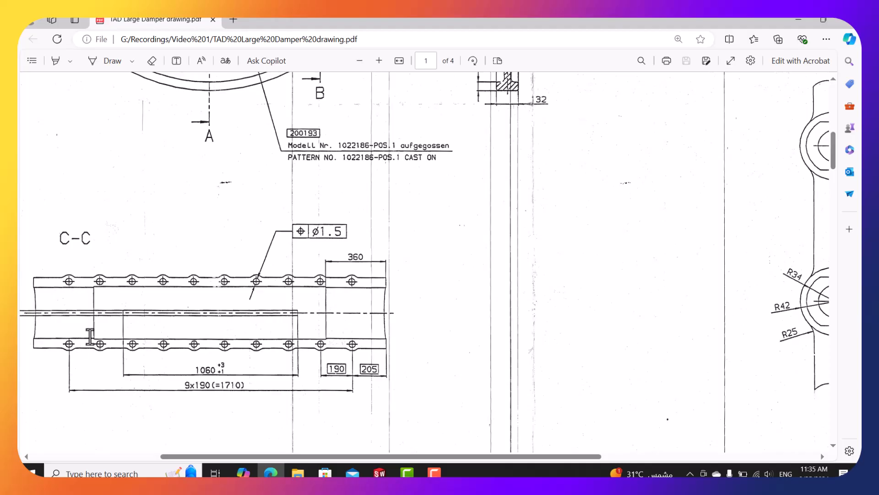
pyautogui.click(798, 19)
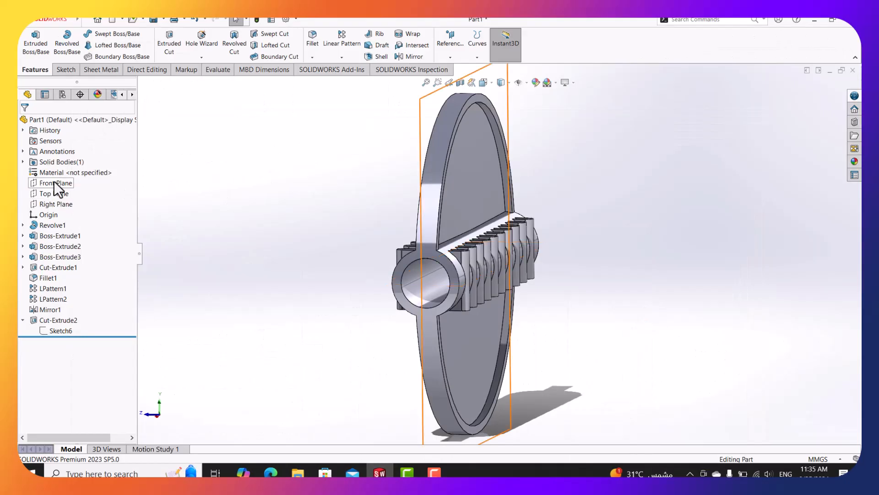
# Start a sketch on the Right Plane and draw a circle centred on the origin.
pyautogui.rightClick(53, 205)
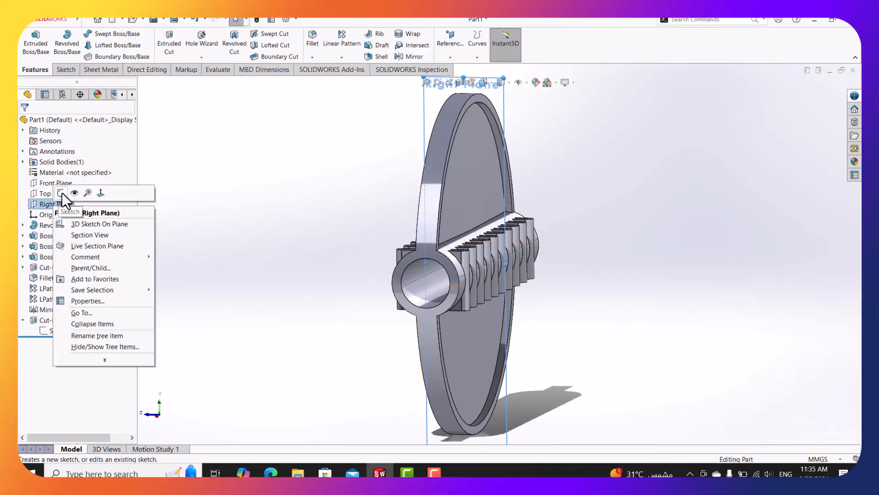
pyautogui.click(60, 192)
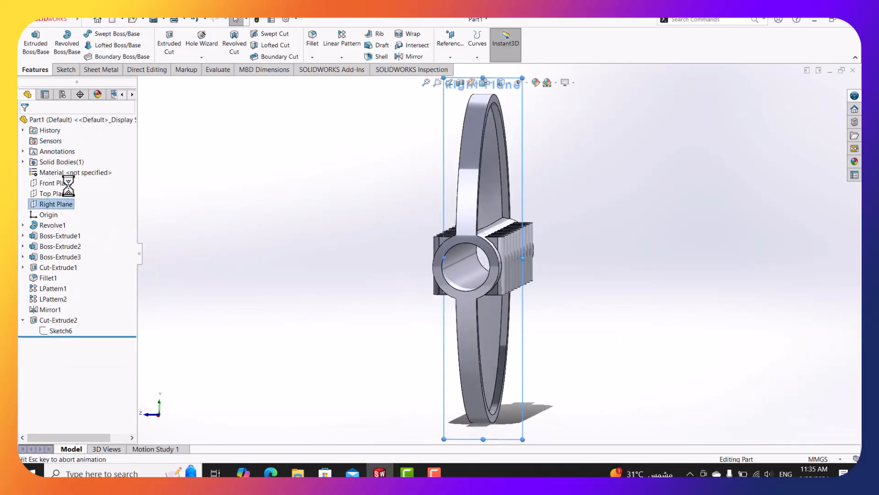
pyautogui.click(117, 34)
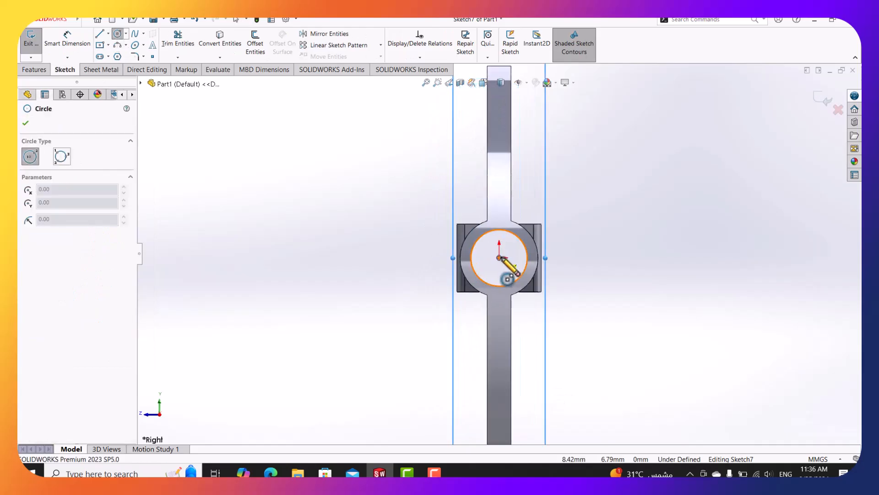
pyautogui.click(499, 258)
pyautogui.click(571, 238)
# Dimension the circle's diameter as 160*2 (Ø320 mm) and orbit to view it in 3-D.
pyautogui.click(67, 39)
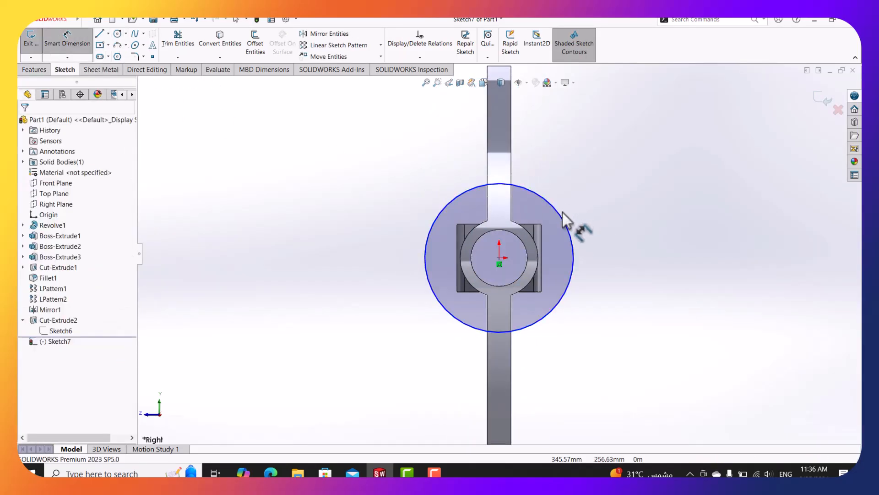
pyautogui.click(570, 222)
pyautogui.click(595, 217)
pyautogui.write('160')
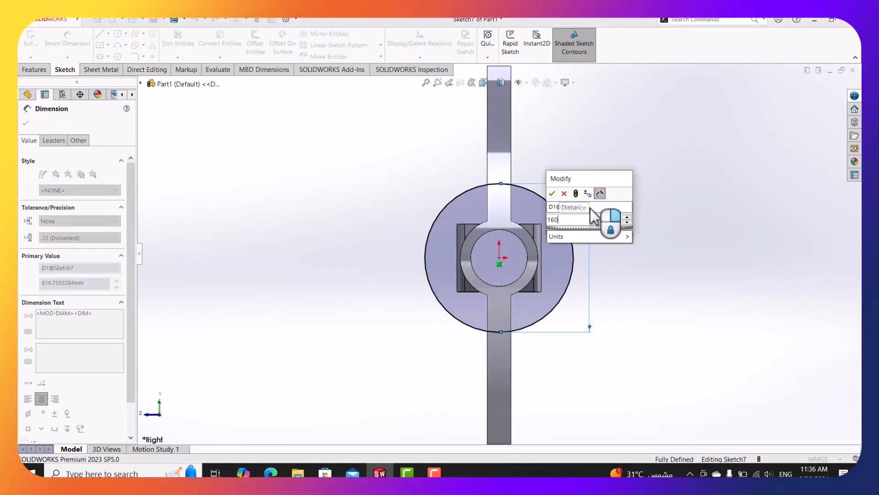
pyautogui.write('*2')
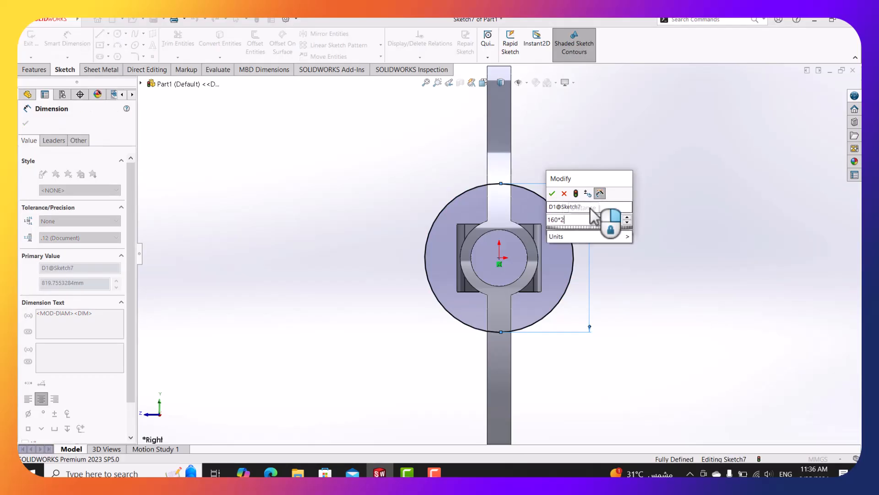
pyautogui.press('Return')
pyautogui.scroll(-5, 532, 255)
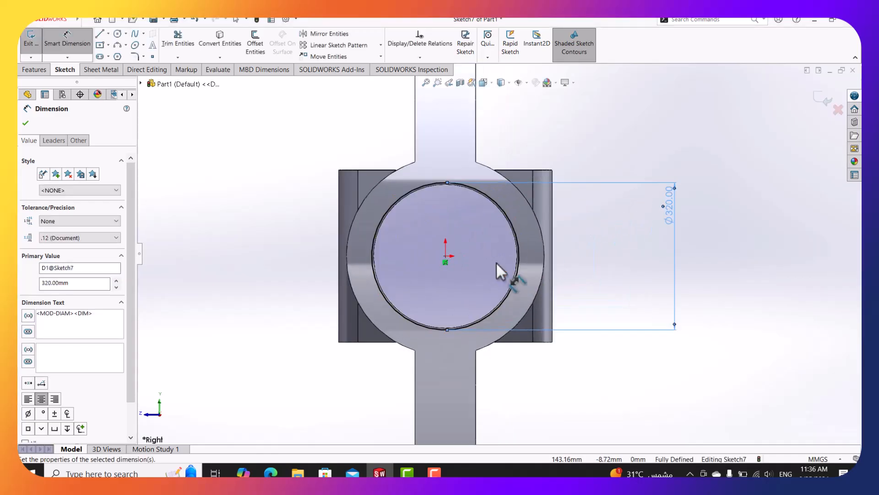
pyautogui.moveTo(460, 251); pyautogui.dragTo(443, 259, button='middle')
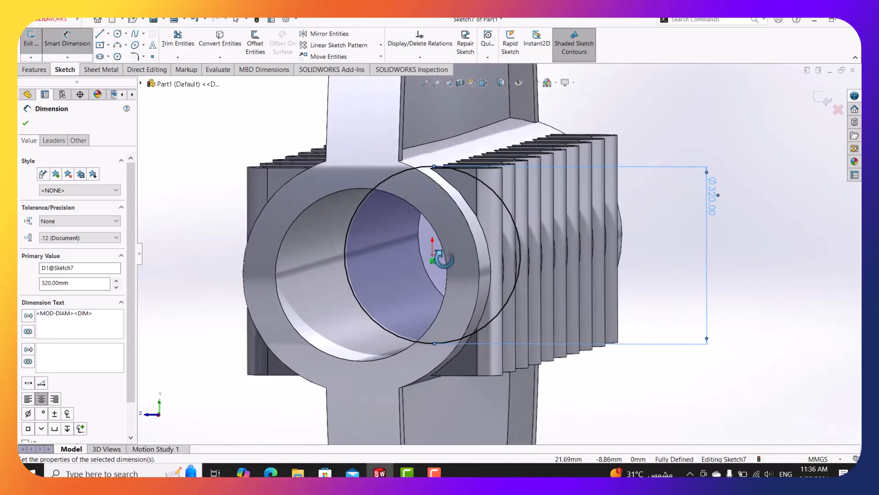
pyautogui.click(25, 123)
pyautogui.click(270, 472)
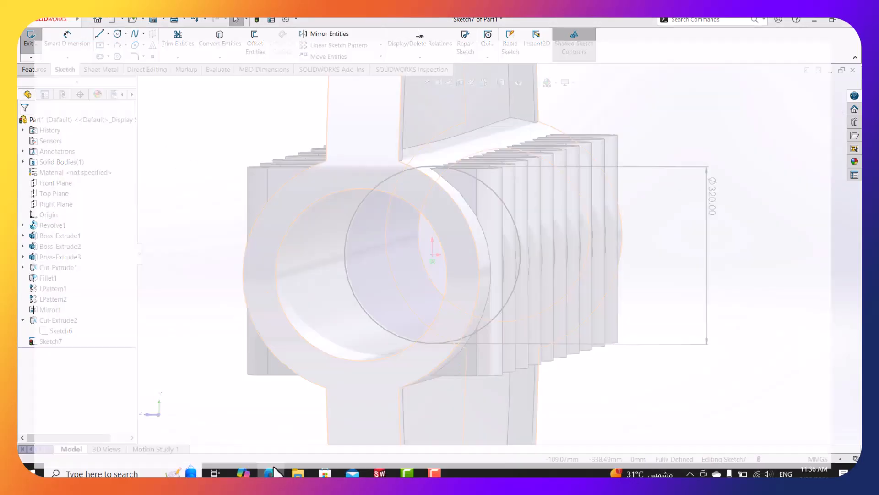
# Pan and scroll the drawing to review the slotted front view and cross-sections, then minimize Edge.
pyautogui.moveTo(400, 458); pyautogui.dragTo(389, 457)
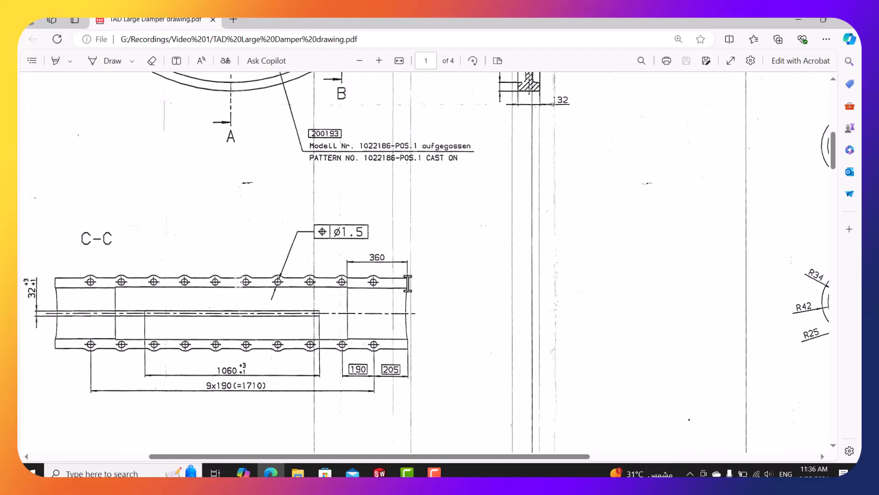
pyautogui.scroll(3, 408, 284)
pyautogui.scroll(-2, 407, 284)
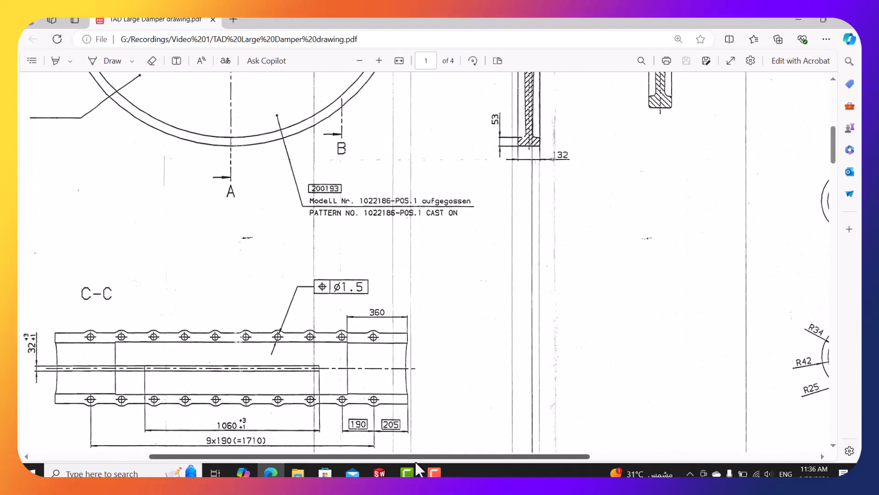
pyautogui.scroll(5, 187, 220)
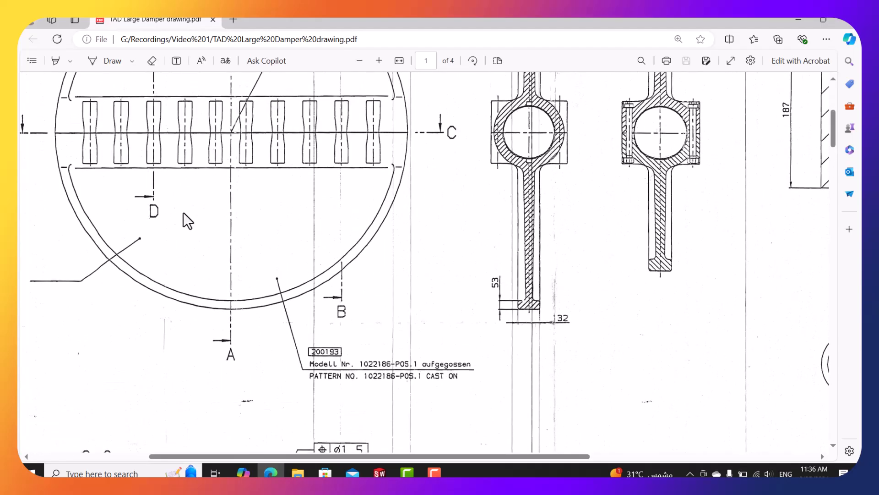
pyautogui.moveTo(365, 456); pyautogui.dragTo(309, 457)
pyautogui.scroll(1, 288, 237)
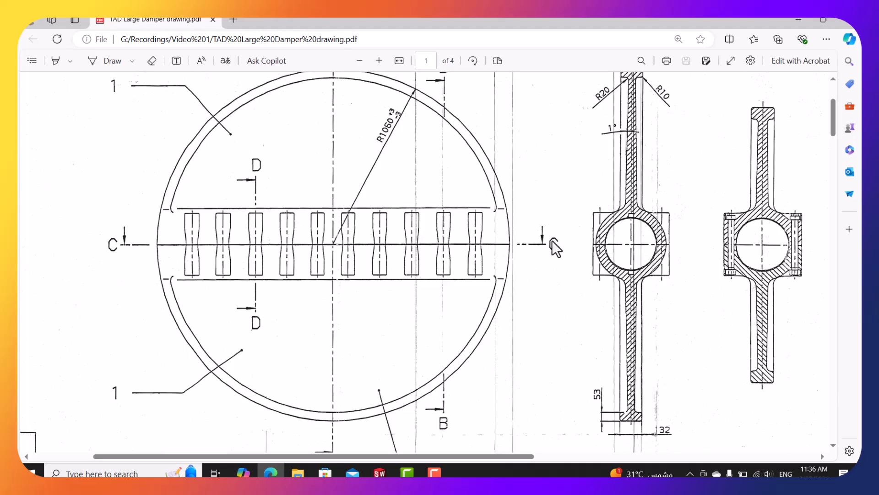
pyautogui.click(799, 19)
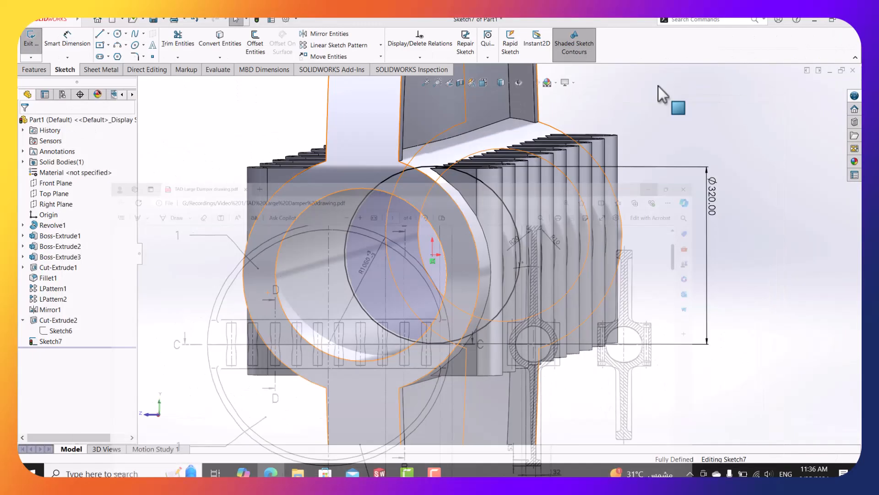
# Display a section view of the casting cut along the Top Plane.
pyautogui.moveTo(575, 130); pyautogui.dragTo(541, 137, button='middle')
pyautogui.scroll(7, 541, 136)
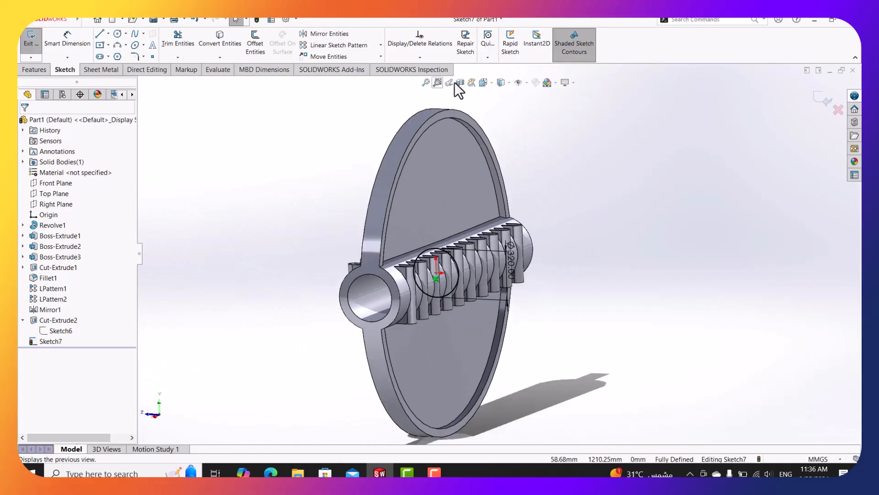
pyautogui.click(456, 84)
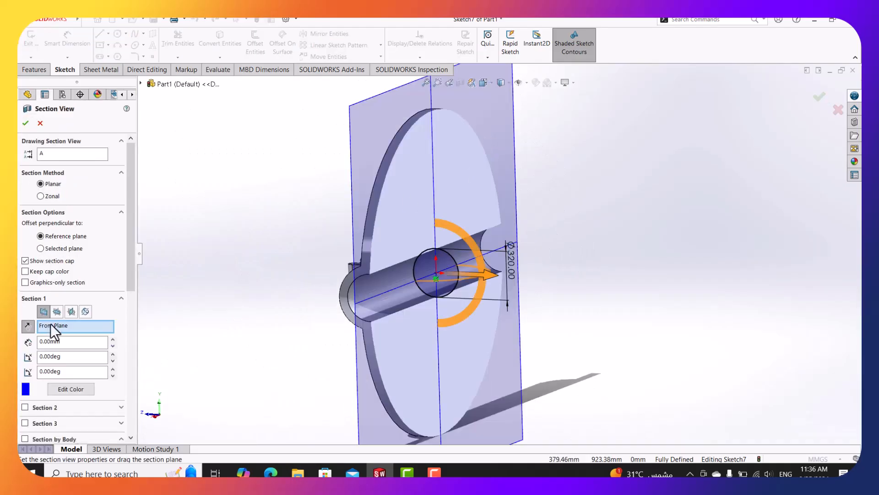
pyautogui.click(57, 312)
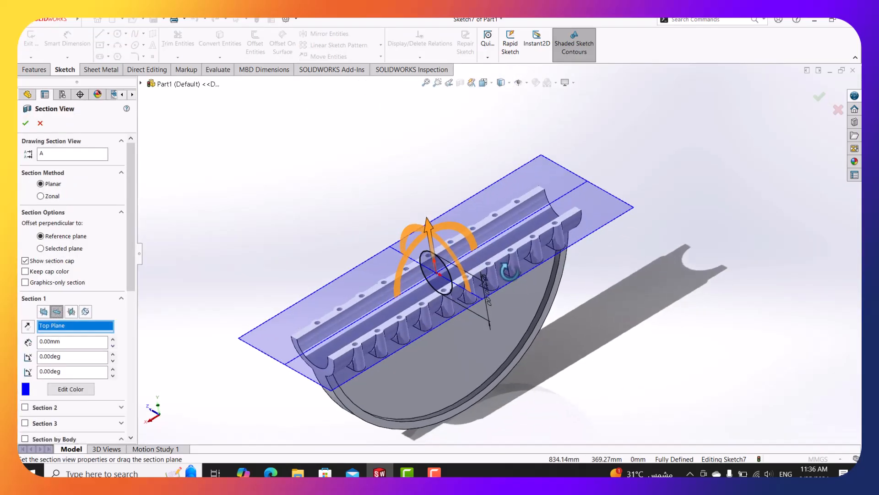
pyautogui.click(25, 123)
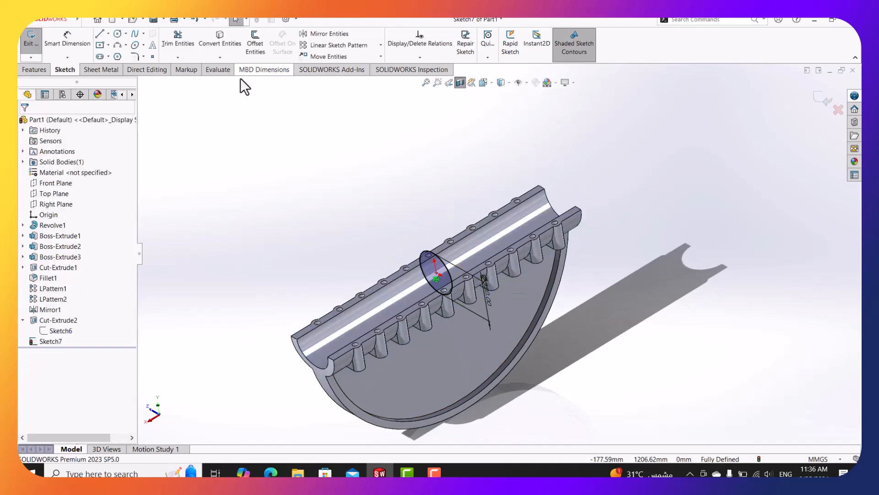
# Start the Measure tool and turn the sectioned model to a front view.
pyautogui.click(217, 69)
pyautogui.click(112, 40)
pyautogui.scroll(-2, 595, 187)
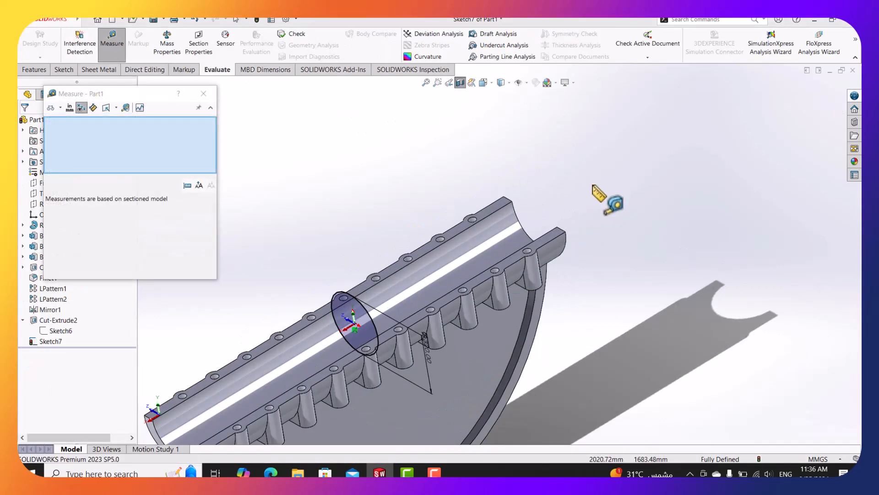
pyautogui.moveTo(539, 242); pyautogui.dragTo(565, 286, button='middle')
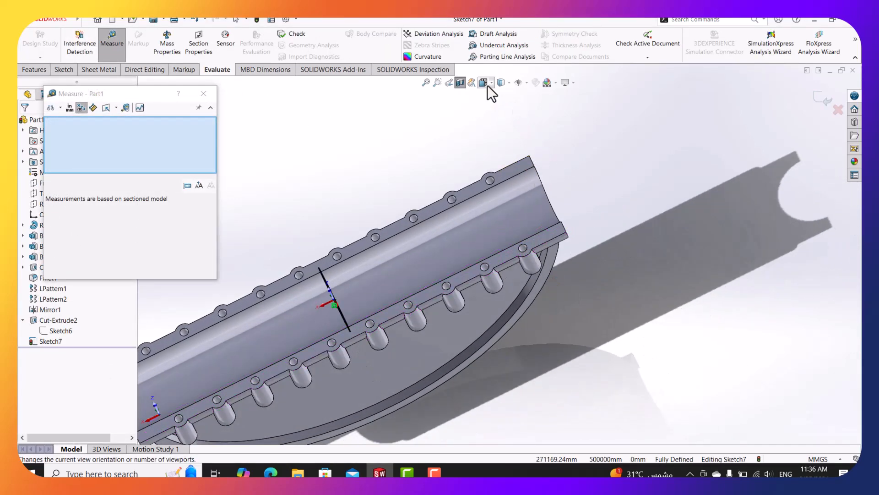
pyautogui.click(487, 85)
pyautogui.click(383, 242)
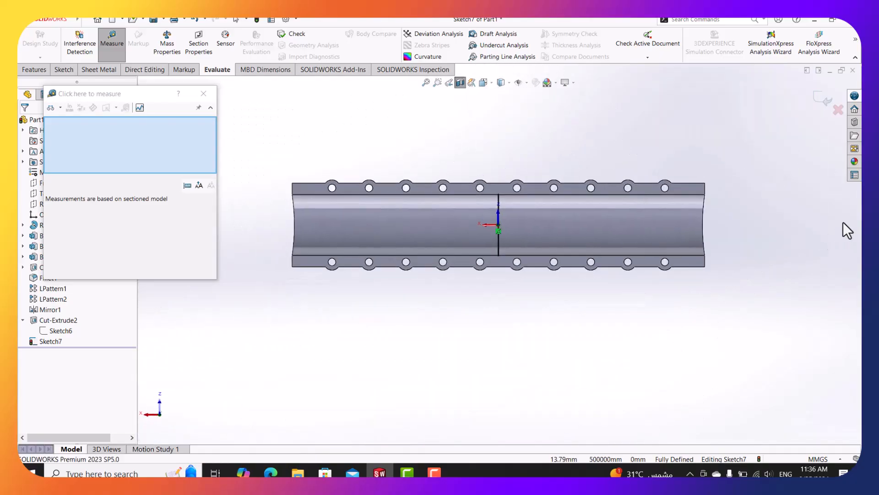
pyautogui.scroll(-3, 847, 229)
pyautogui.click(186, 126)
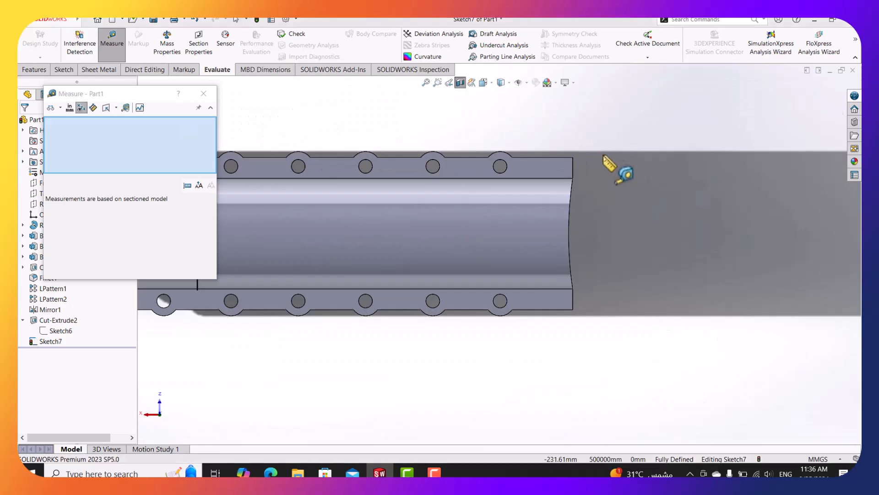
# Measure 1060 mm from the shaft-end edge to the Right Plane, then remove the section view.
pyautogui.click(572, 166)
pyautogui.scroll(2, 518, 209)
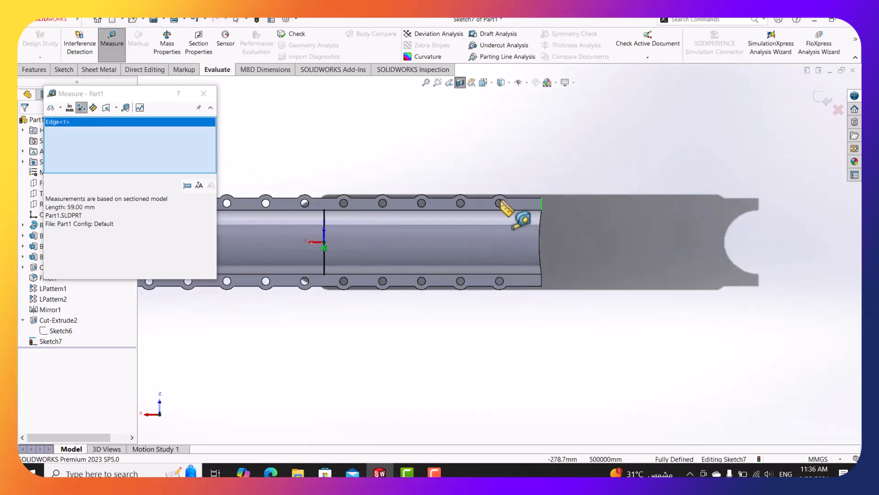
pyautogui.scroll(-1, 430, 242)
pyautogui.moveTo(598, 240); pyautogui.dragTo(608, 211, button='middle')
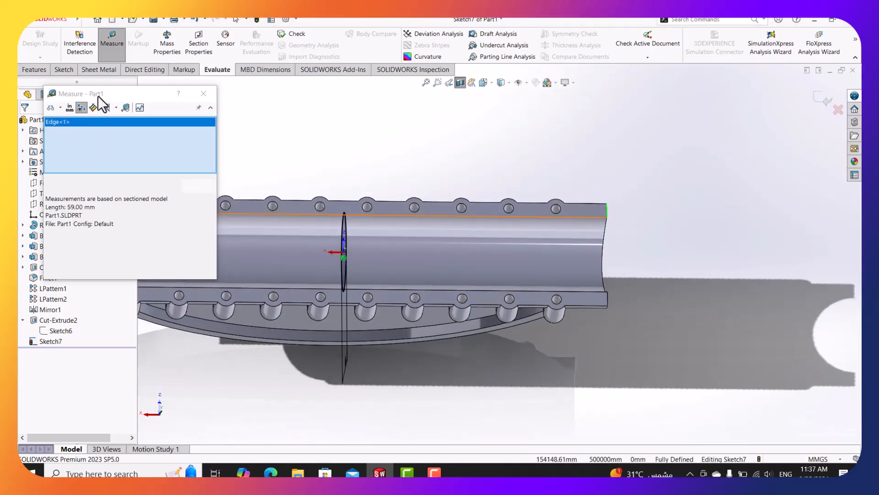
pyautogui.moveTo(98, 95); pyautogui.dragTo(695, 126)
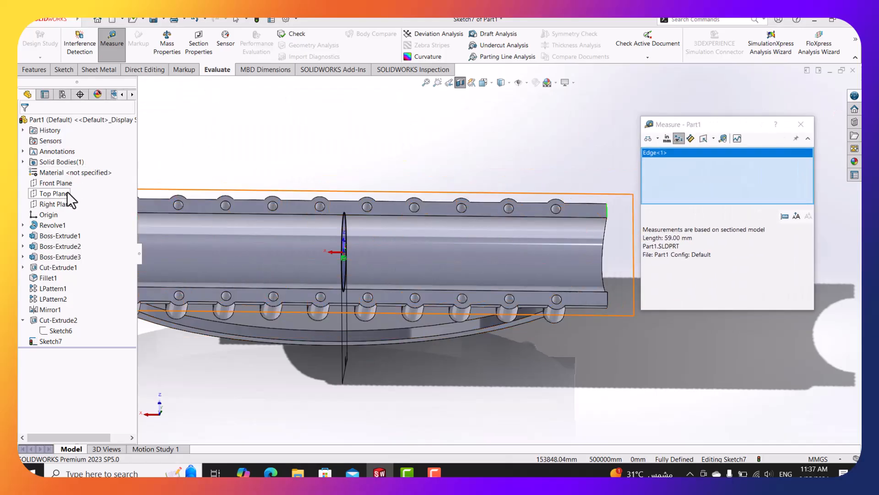
pyautogui.click(56, 204)
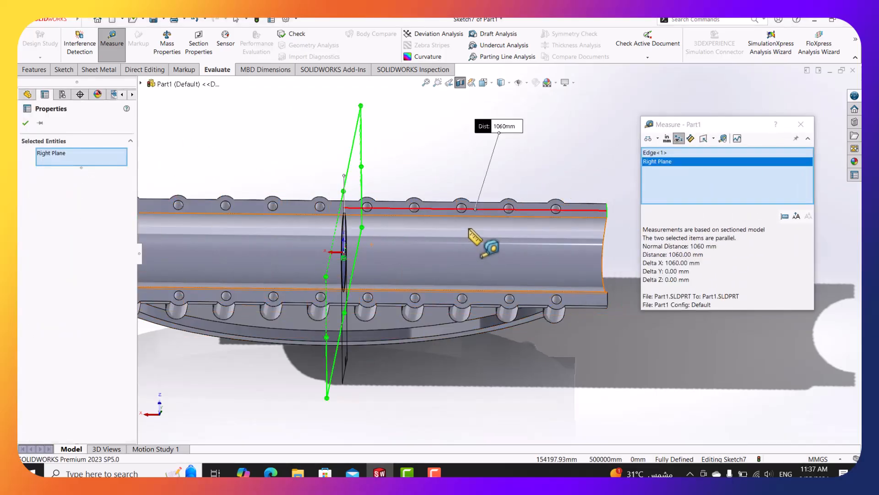
pyautogui.moveTo(470, 232)
pyautogui.mouseDown(button='middle')
pyautogui.moveTo(458, 225)
pyautogui.moveTo(464, 248)
pyautogui.mouseUp(button='middle')
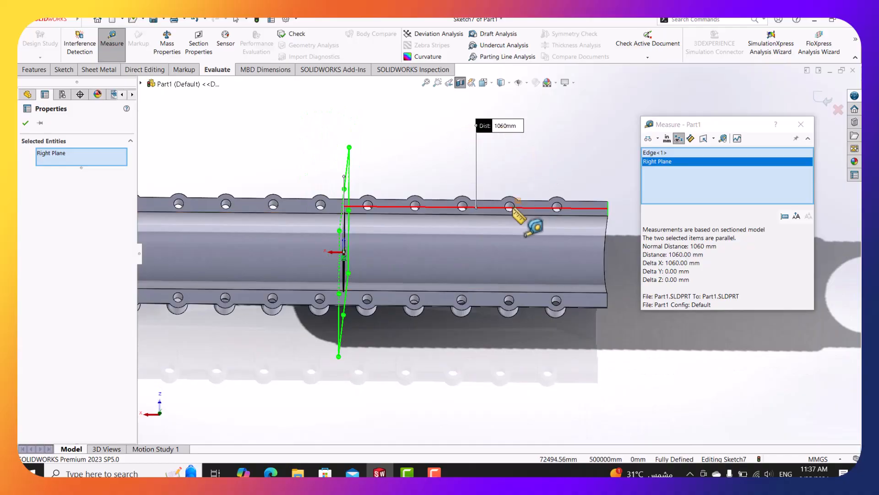
pyautogui.moveTo(496, 215)
pyautogui.mouseDown(button='middle')
pyautogui.moveTo(485, 217)
pyautogui.moveTo(500, 213)
pyautogui.mouseUp(button='middle')
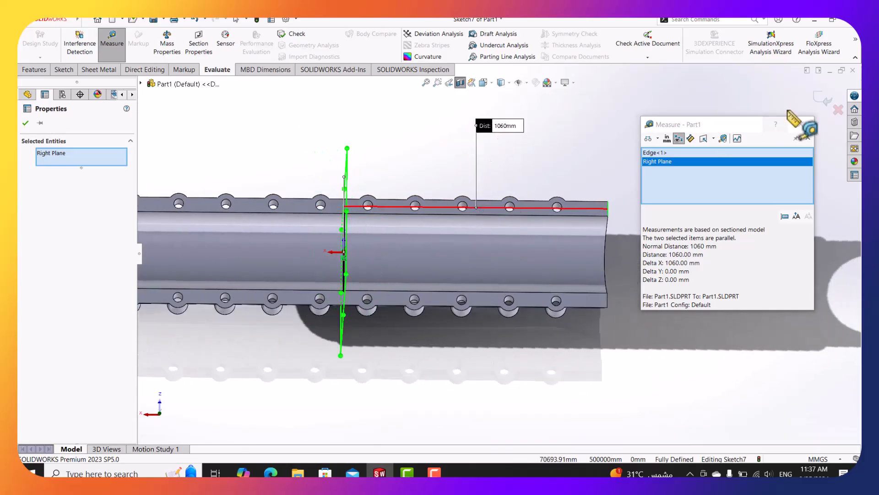
pyautogui.click(805, 125)
pyautogui.click(460, 83)
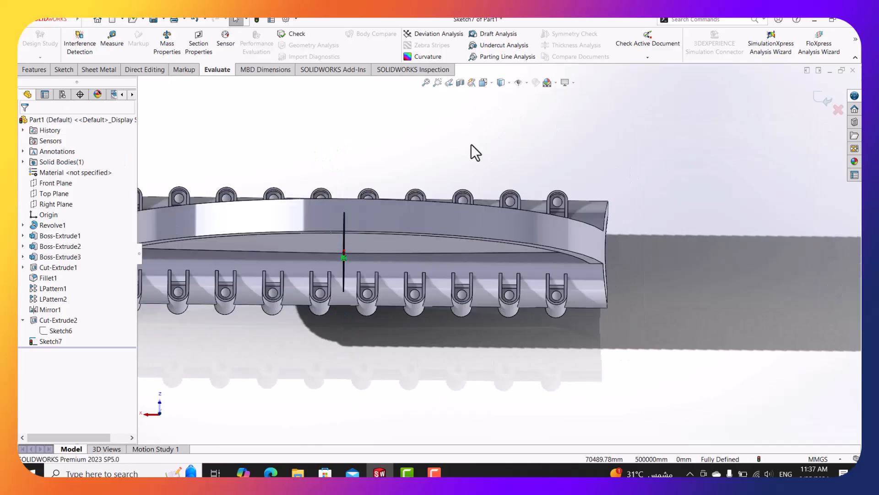
pyautogui.click(31, 70)
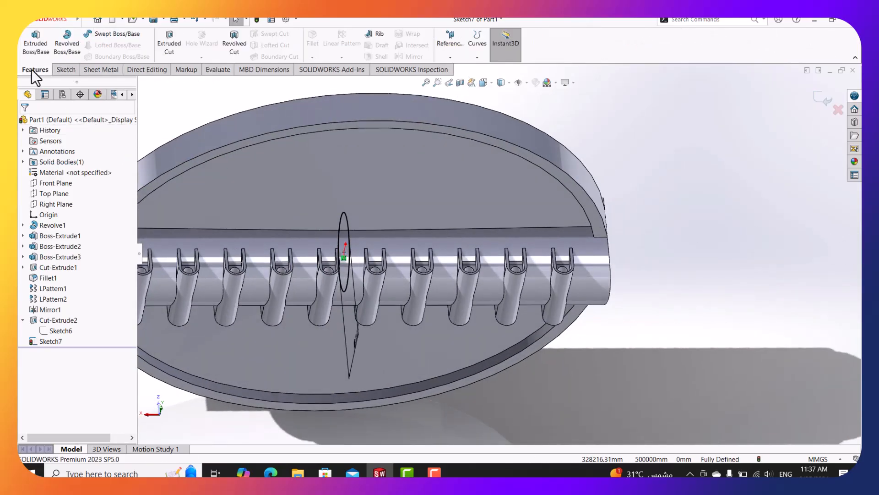
pyautogui.click(174, 45)
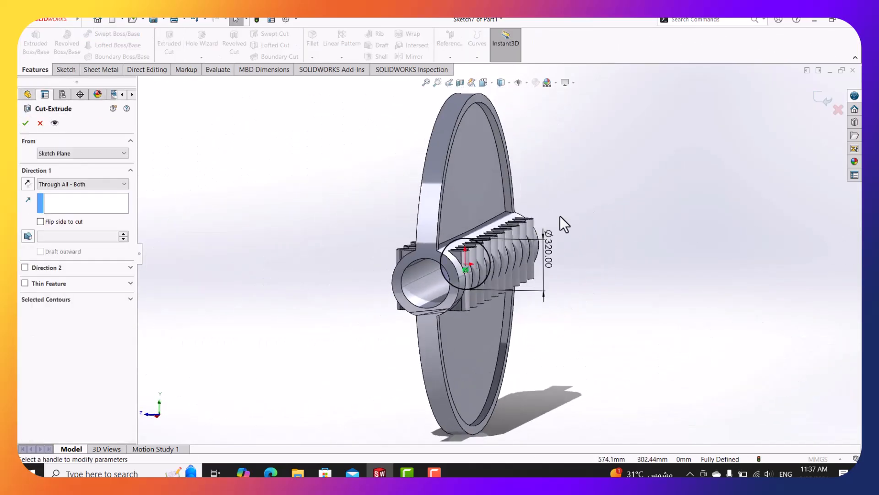
pyautogui.click(51, 185)
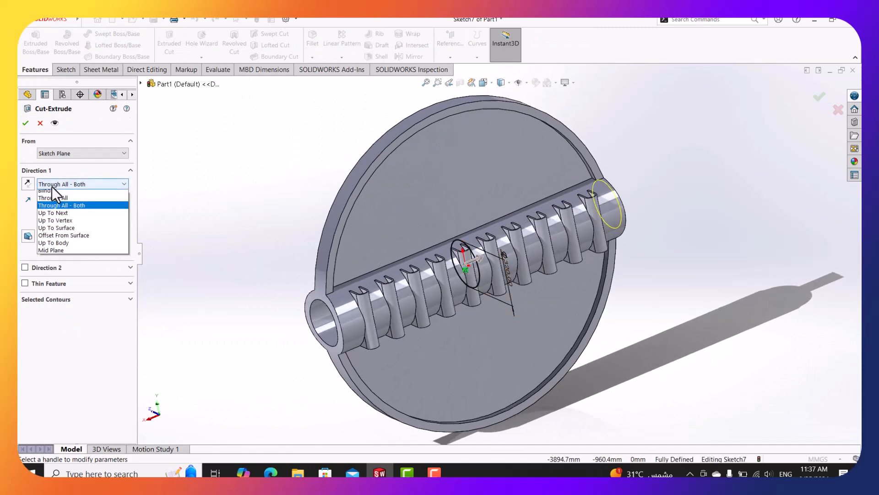
pyautogui.click(58, 191)
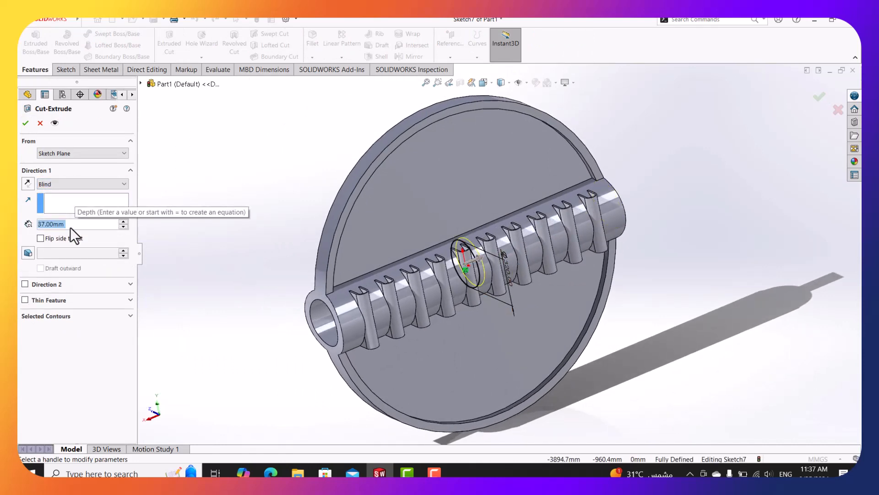
pyautogui.write('1060')
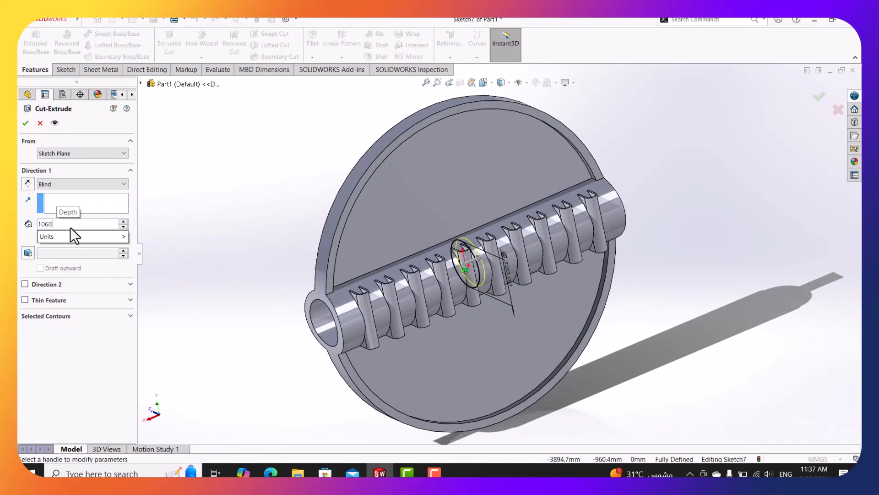
pyautogui.write('/')
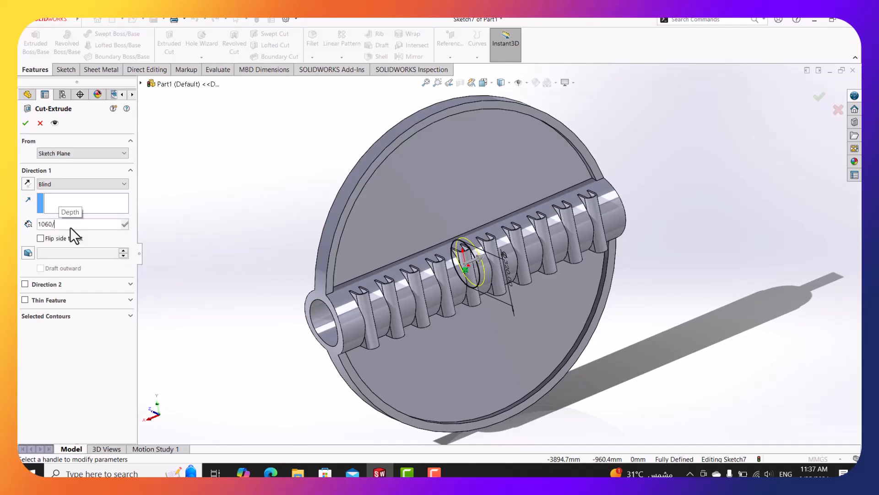
pyautogui.write('360')
pyautogui.press('Return')
pyautogui.moveTo(370, 241); pyautogui.dragTo(399, 220, button='middle')
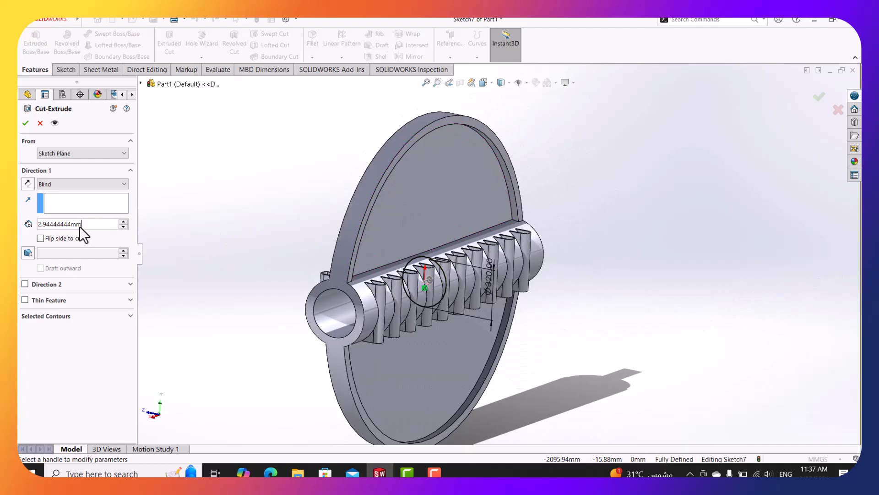
pyautogui.click(79, 224)
pyautogui.write('10')
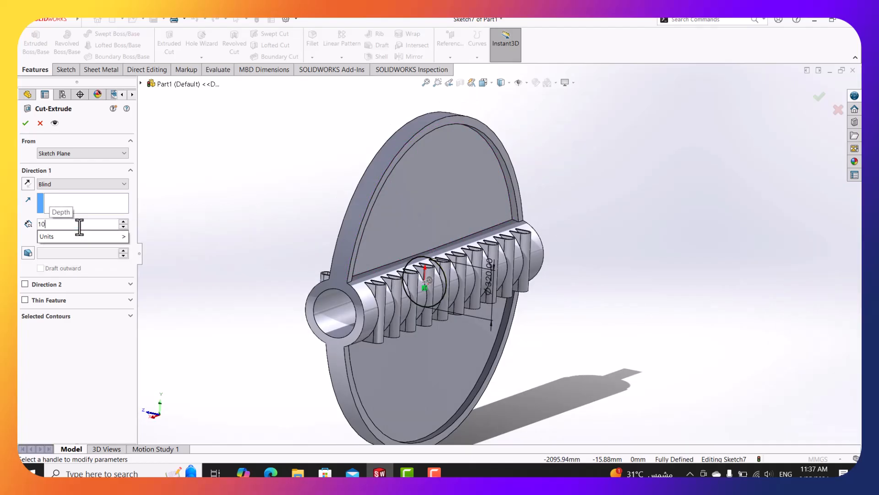
pyautogui.write('60-')
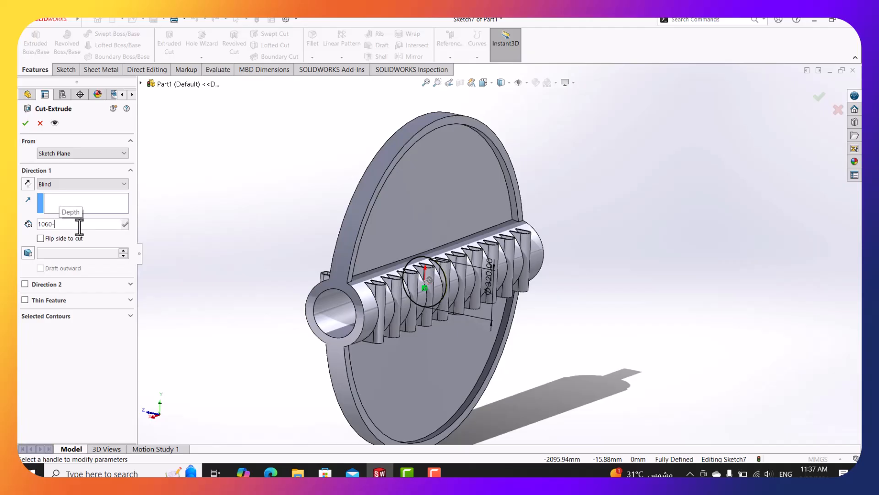
pyautogui.write('360')
pyautogui.press('Return')
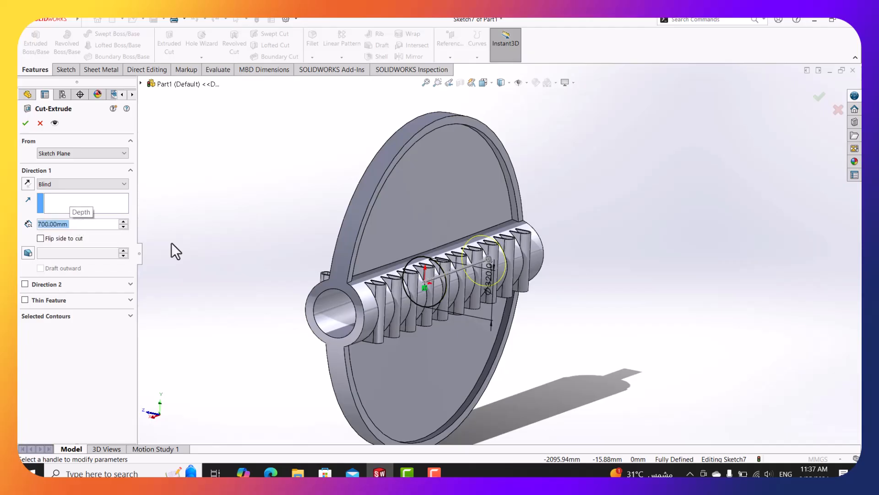
# Add a 700 mm Blind Direction 2 and finish Cut-Extrude3.
pyautogui.moveTo(361, 268); pyautogui.dragTo(341, 269, button='middle')
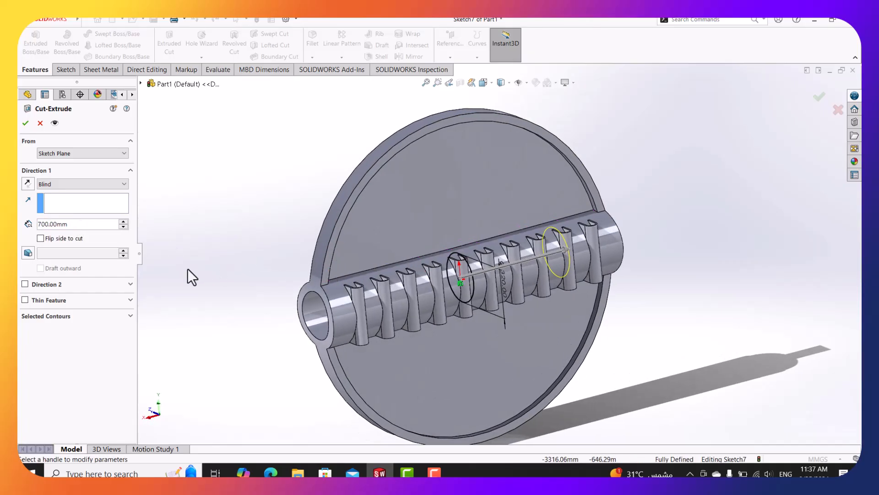
pyautogui.click(24, 285)
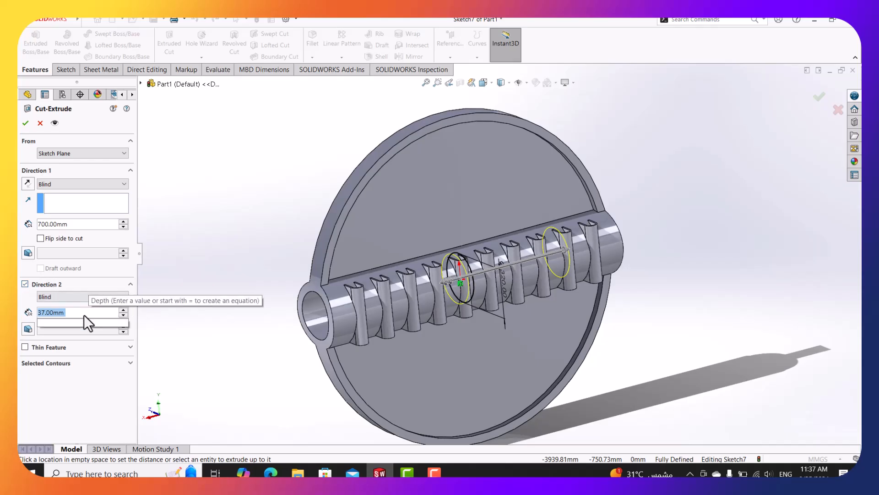
pyautogui.write('700')
pyautogui.press('Return')
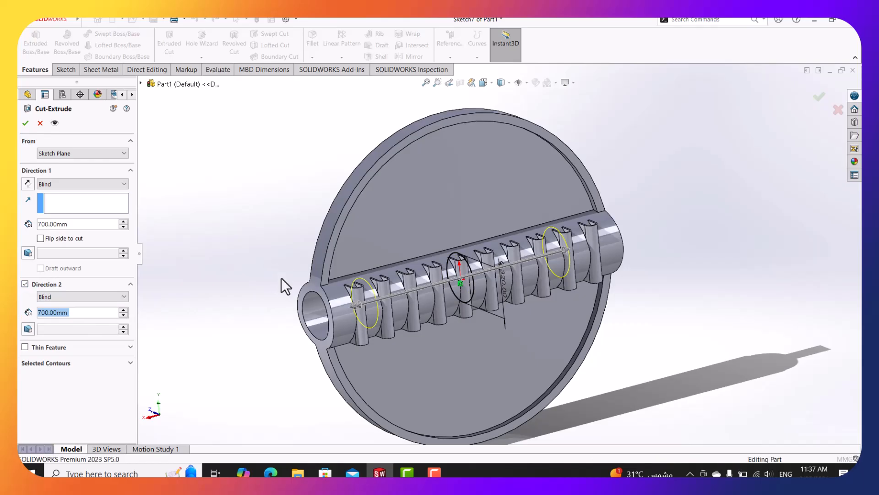
pyautogui.moveTo(281, 287); pyautogui.dragTo(272, 348, button='middle')
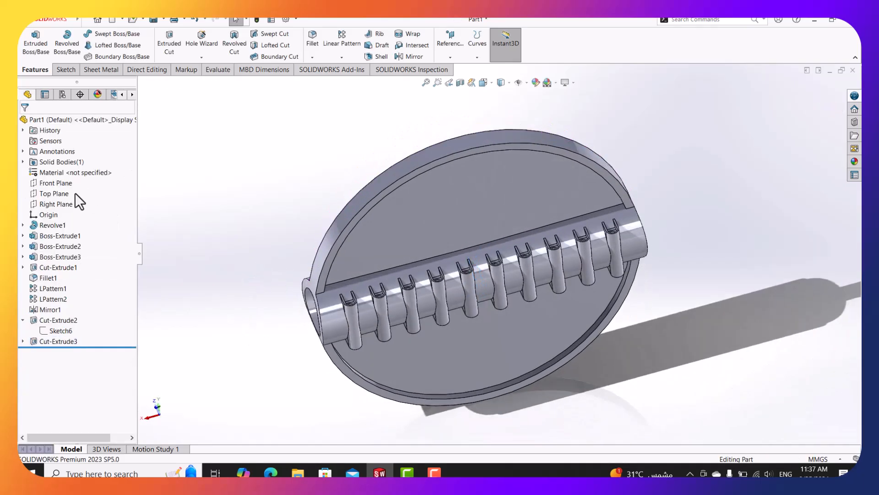
pyautogui.click(56, 194)
pyautogui.click(460, 83)
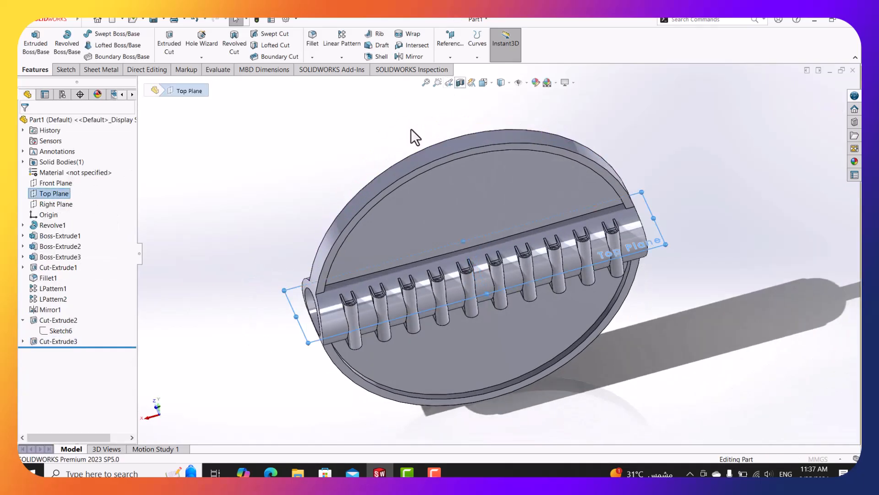
pyautogui.click(25, 124)
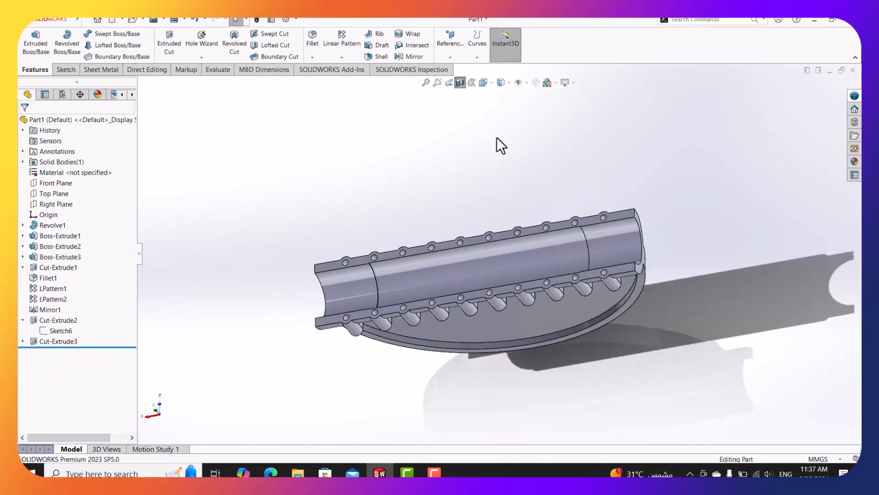
pyautogui.click(482, 84)
pyautogui.click(381, 262)
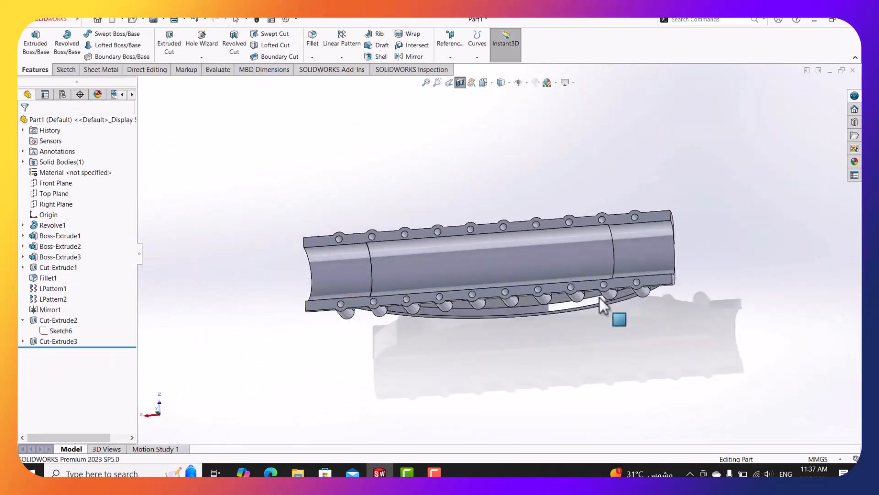
pyautogui.scroll(-3, 511, 257)
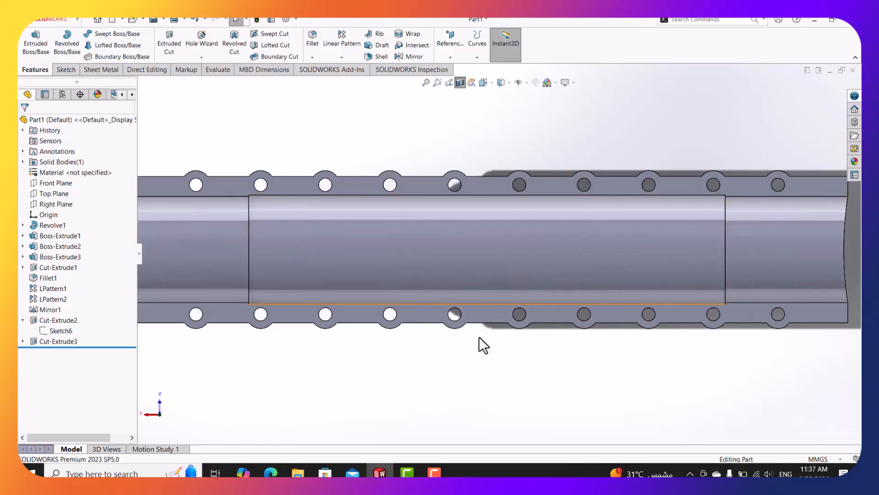
pyautogui.moveTo(481, 365); pyautogui.dragTo(489, 239, button='middle')
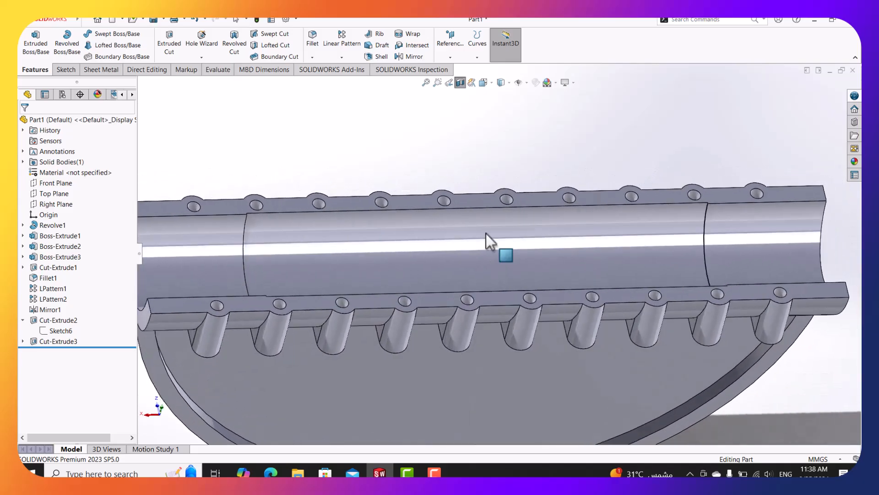
pyautogui.click(459, 83)
pyautogui.scroll(4, 505, 214)
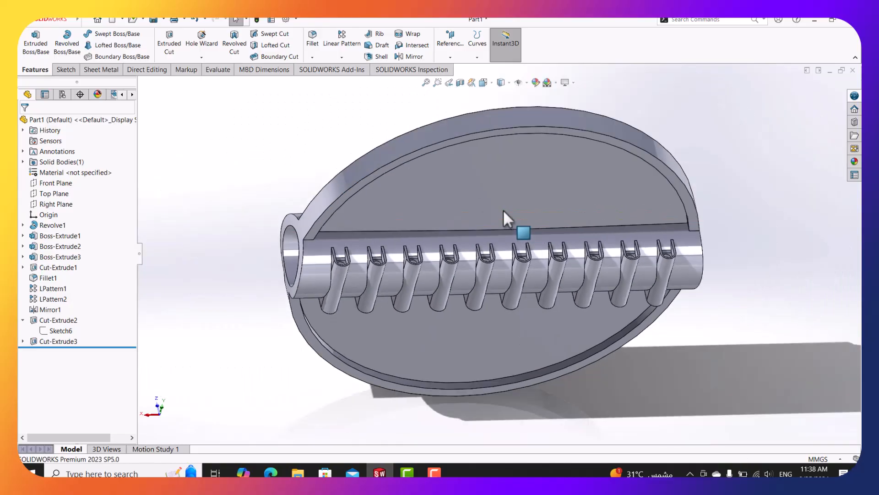
pyautogui.moveTo(275, 470)
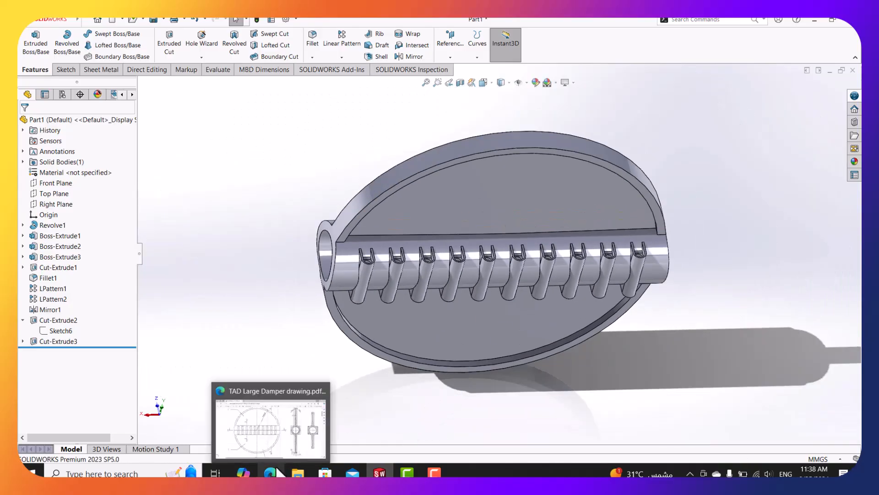
# Zoom and pan the drawing to section C-C to read its 32, 190 and 1060 dimensions, then minimize Edge.
pyautogui.click(281, 436)
pyautogui.keyDown('ctrl'); pyautogui.scroll(-5, 352, 325); pyautogui.keyUp('ctrl')
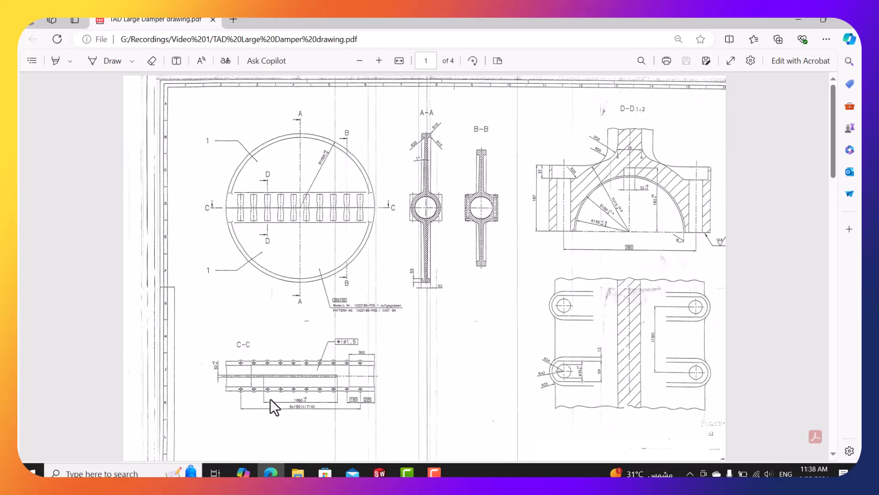
pyautogui.keyDown('ctrl'); pyautogui.scroll(5, 269, 398); pyautogui.keyUp('ctrl')
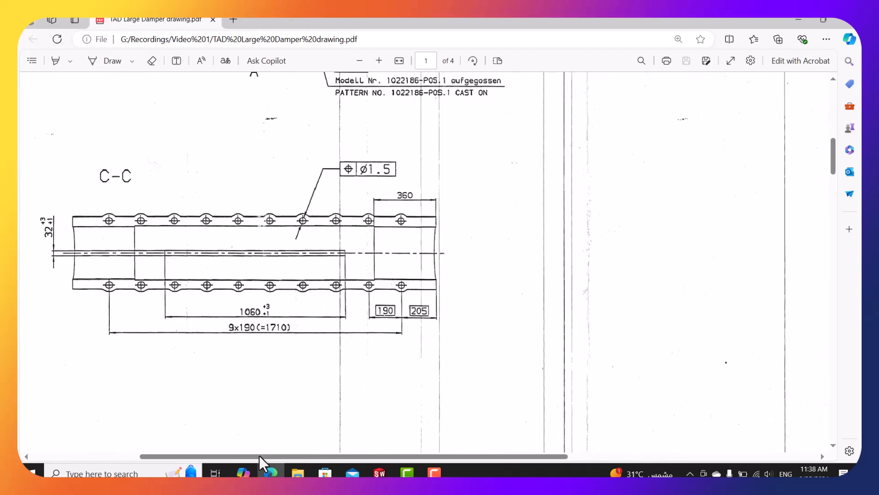
pyautogui.moveTo(260, 456); pyautogui.dragTo(210, 455)
pyautogui.keyDown('ctrl'); pyautogui.scroll(3, 216, 270); pyautogui.keyUp('ctrl')
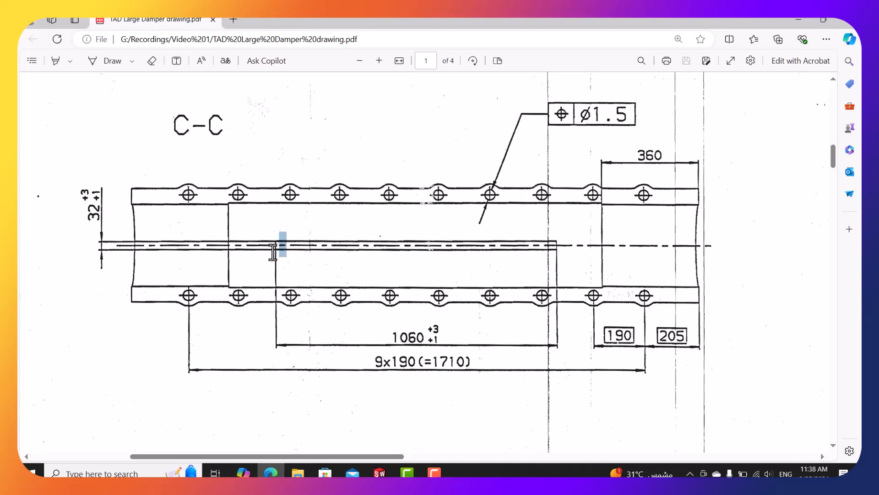
pyautogui.click(268, 252)
pyautogui.scroll(1, 274, 245)
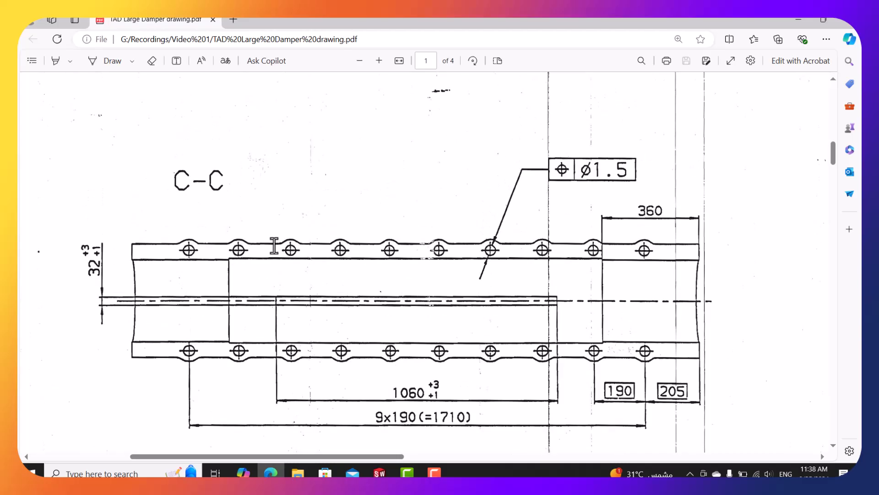
pyautogui.scroll(-1, 280, 245)
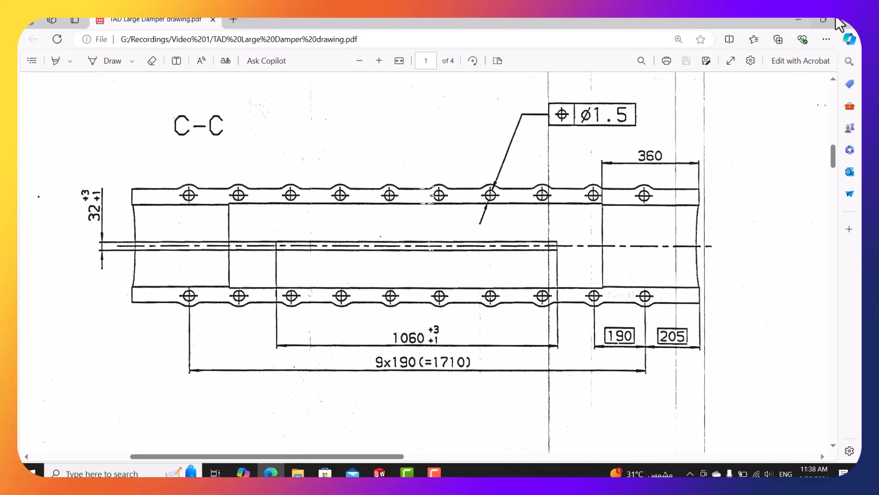
pyautogui.click(799, 20)
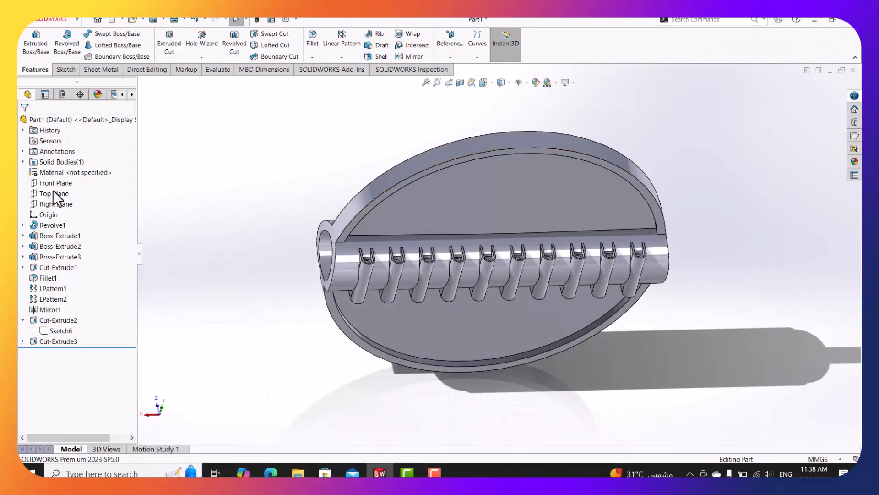
# Start a Right Plane sketch and draw a center rectangle over the top of the bore.
pyautogui.rightClick(53, 203)
pyautogui.click(60, 184)
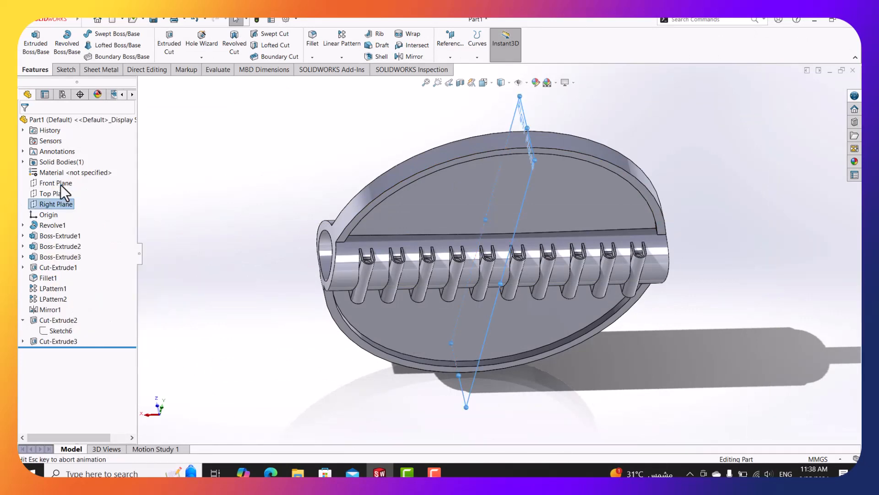
pyautogui.scroll(-3, 540, 202)
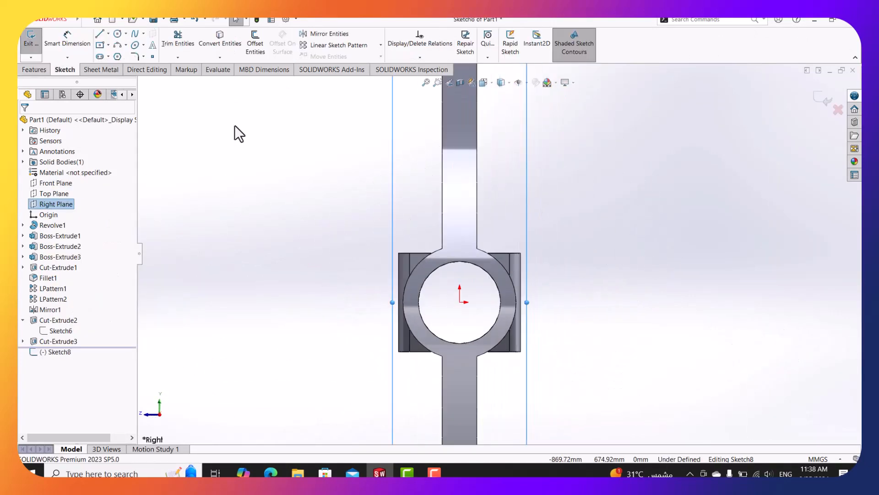
pyautogui.click(100, 34)
pyautogui.scroll(-2, 499, 264)
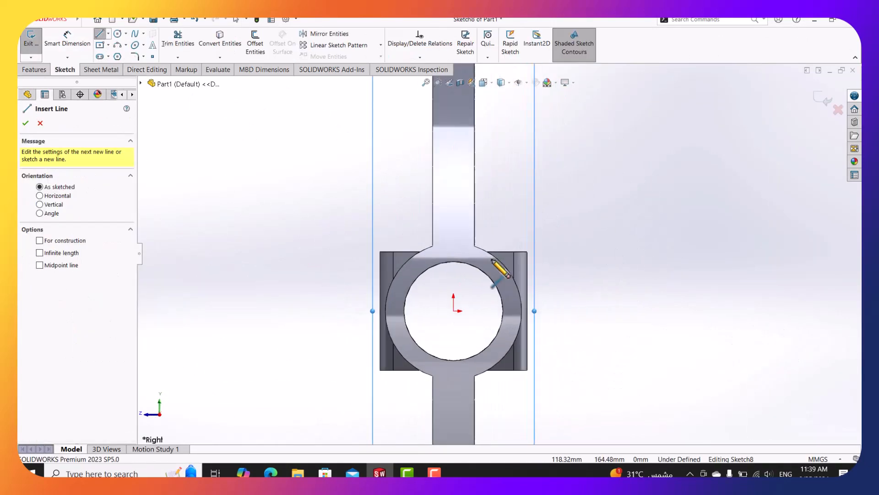
pyautogui.click(101, 45)
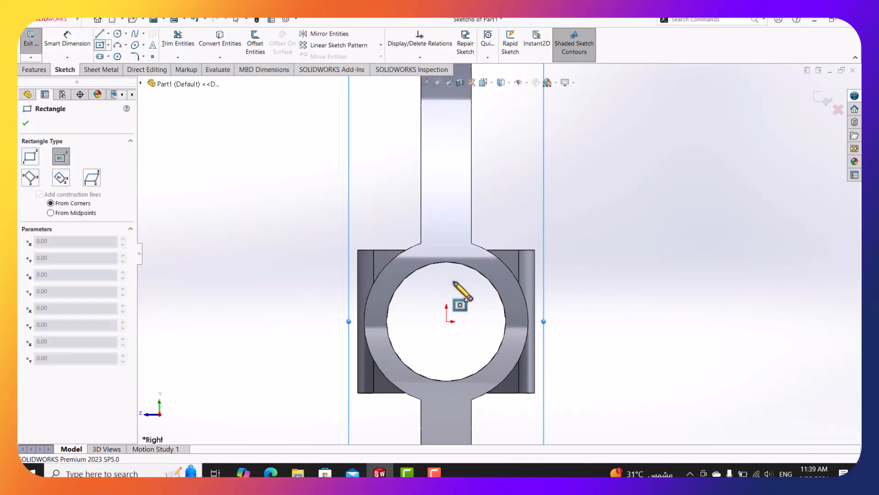
pyautogui.scroll(-3, 447, 281)
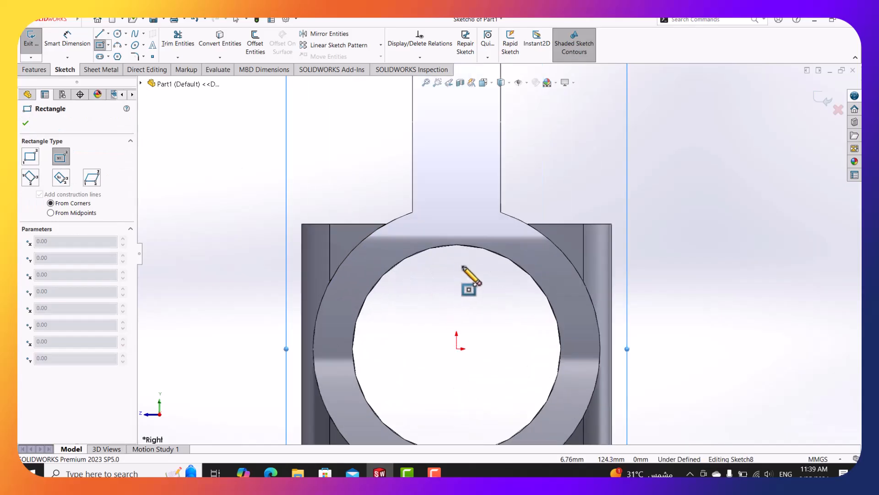
pyautogui.click(456, 270)
pyautogui.click(472, 238)
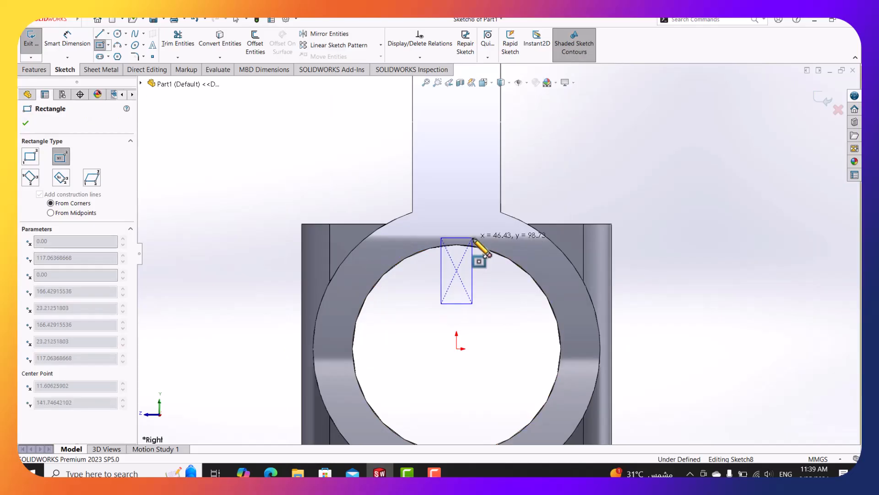
# Dimension the rectangle's bottom edge to 32 mm wide.
pyautogui.click(68, 41)
pyautogui.scroll(-2, 485, 258)
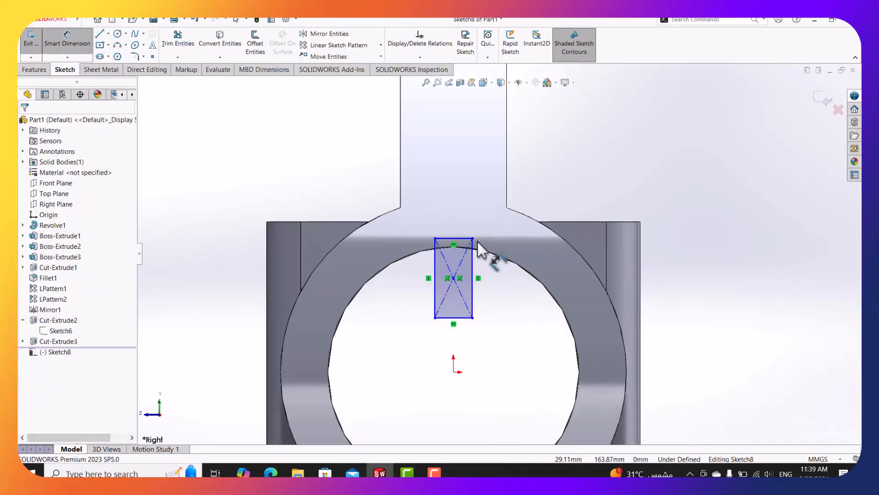
pyautogui.click(461, 333)
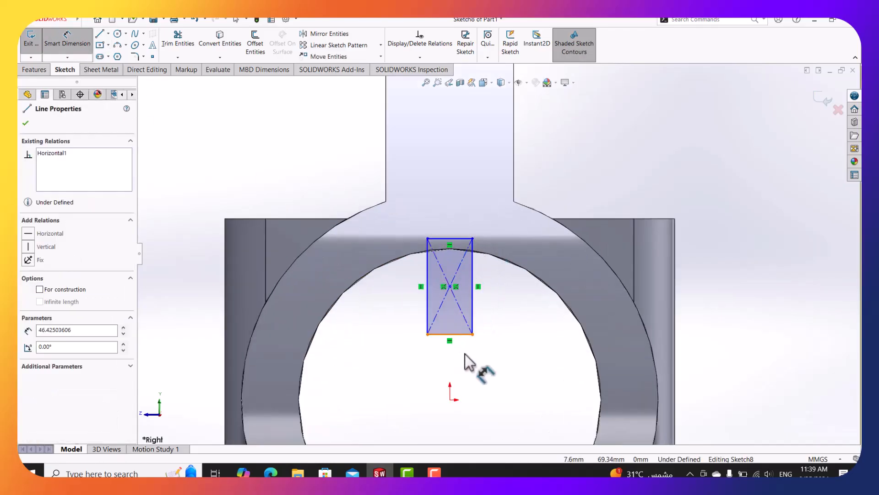
pyautogui.click(474, 366)
pyautogui.write('32')
pyautogui.press('Return')
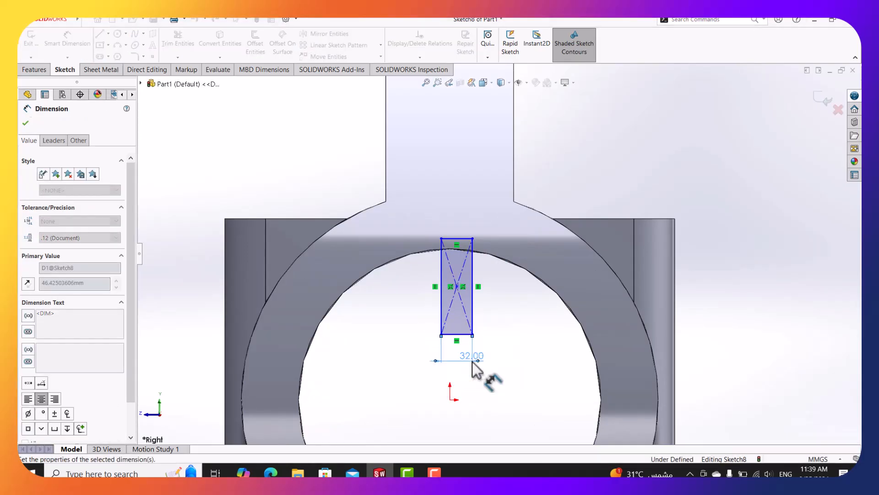
pyautogui.press('Escape')
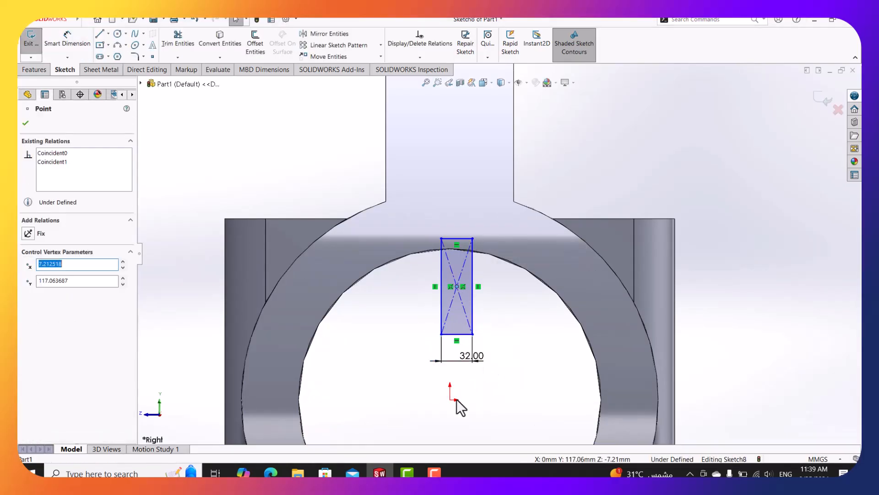
# Add a Vertical relation between the rectangle's centre and the origin.
pyautogui.keyDown('ctrl'); pyautogui.click(450, 397); pyautogui.keyUp('ctrl')
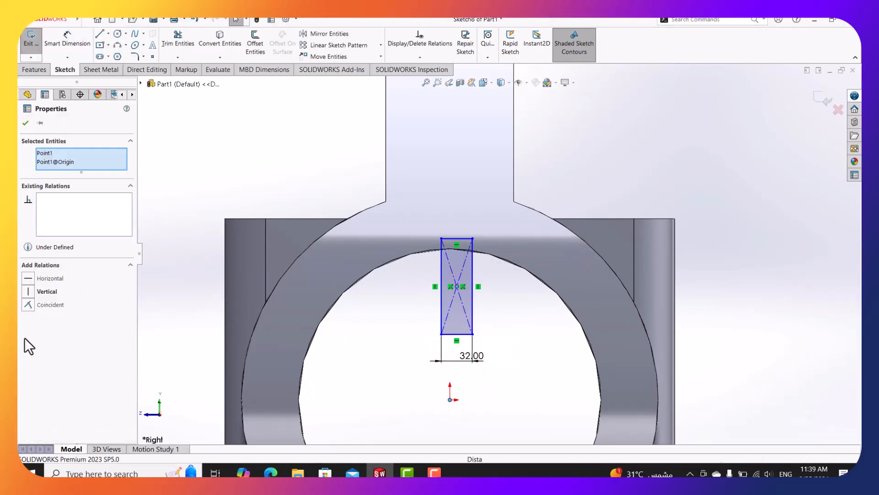
pyautogui.click(28, 291)
pyautogui.click(222, 168)
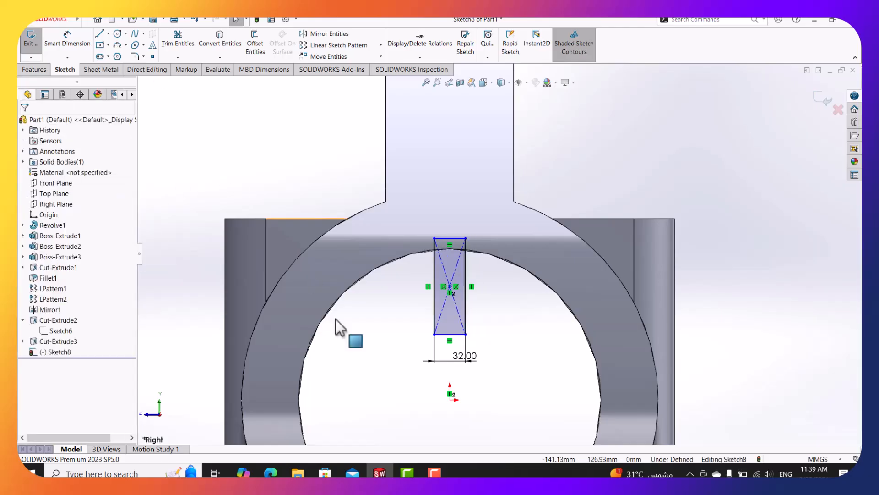
pyautogui.click(271, 472)
# Pan and zoom the drawing into section D-D to read the 32 slot width, 182 height and R156/R160/R215 radii.
pyautogui.keyDown('ctrl'); pyautogui.scroll(-3, 522, 372); pyautogui.keyUp('ctrl')
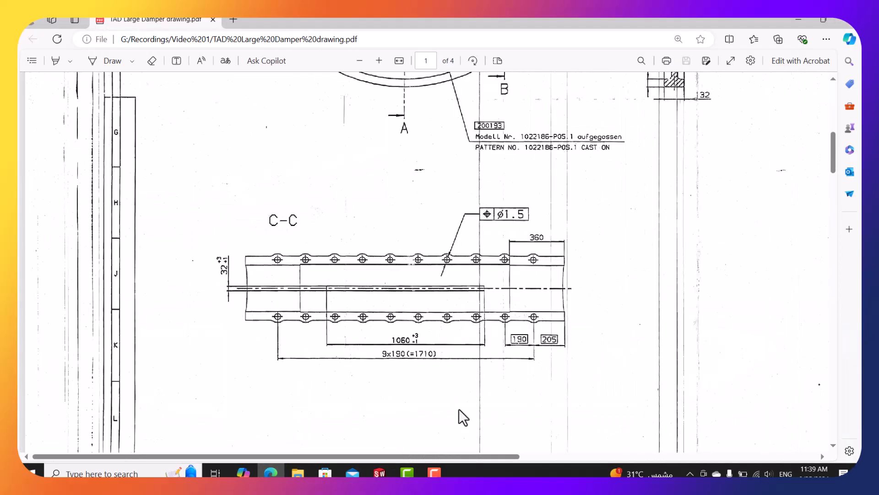
pyautogui.moveTo(475, 457); pyautogui.dragTo(673, 456)
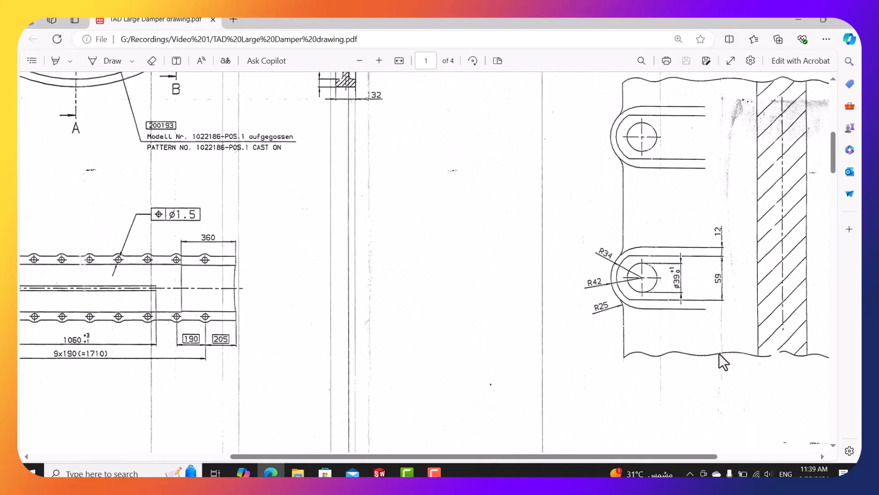
pyautogui.scroll(2, 613, 304)
pyautogui.keyDown('ctrl'); pyautogui.scroll(-2, 612, 303); pyautogui.keyUp('ctrl')
pyautogui.scroll(3, 754, 250)
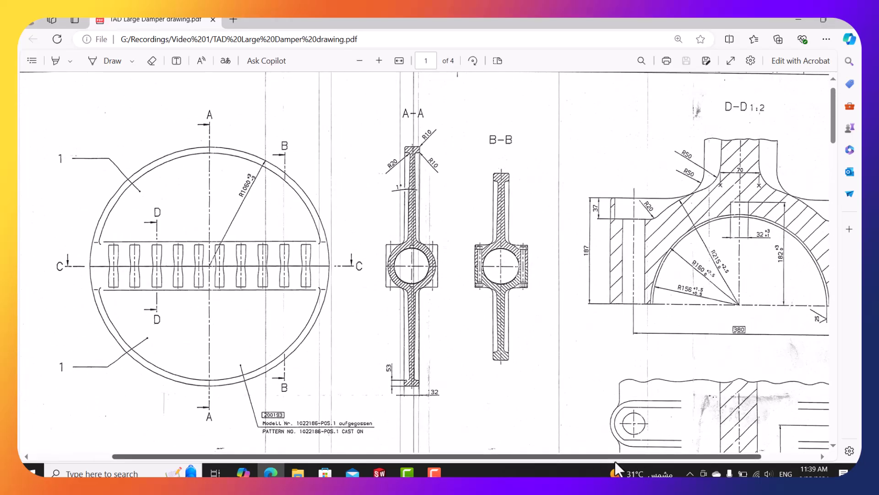
pyautogui.moveTo(670, 459); pyautogui.dragTo(737, 458)
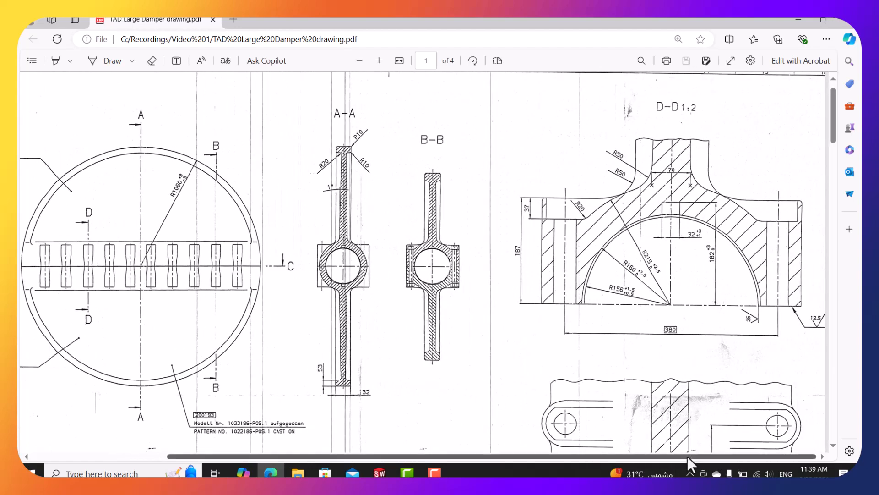
pyautogui.keyDown('ctrl'); pyautogui.scroll(5, 724, 274); pyautogui.keyUp('ctrl')
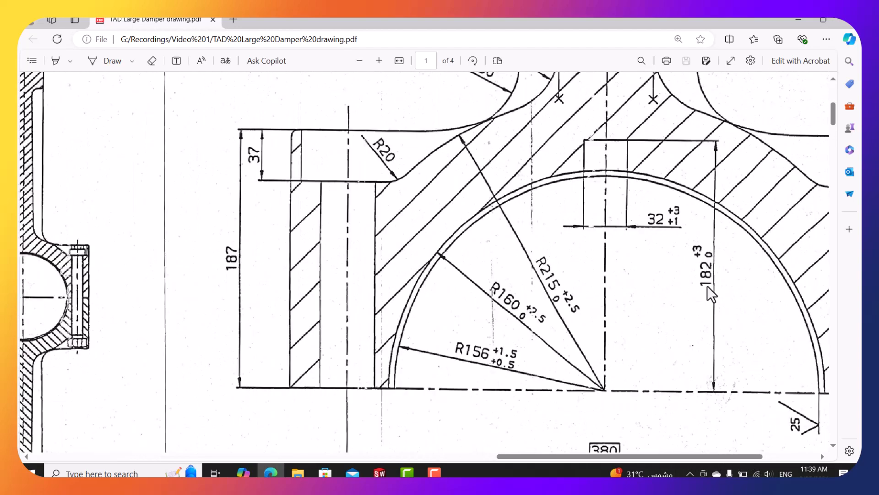
pyautogui.scroll(1, 645, 250)
pyautogui.scroll(-1, 660, 385)
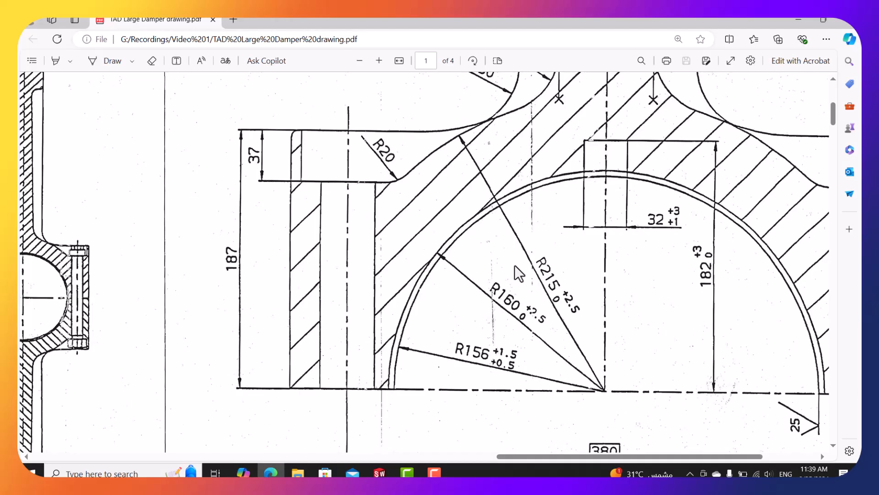
# Minimize the damper drawing PDF to return to the SOLIDWORKS sketch.
pyautogui.click(797, 20)
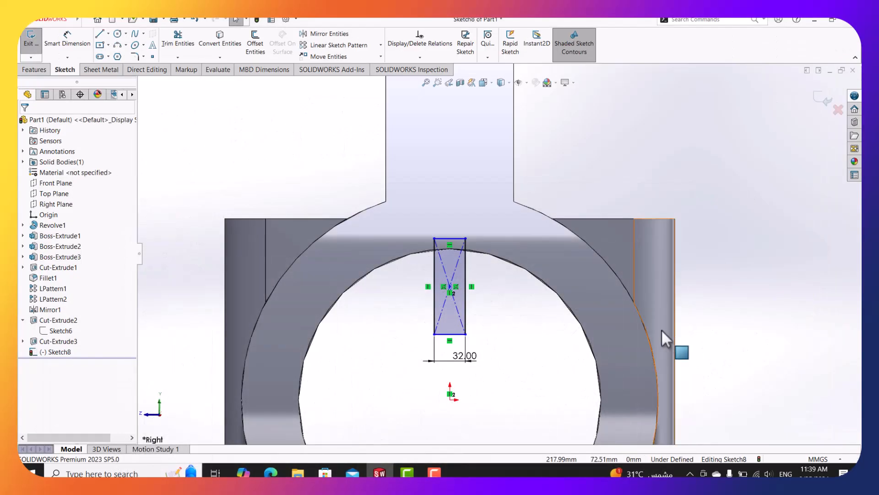
# Dimension the rectangle's top edge to the origin at 182 mm height.
pyautogui.scroll(1, 641, 343)
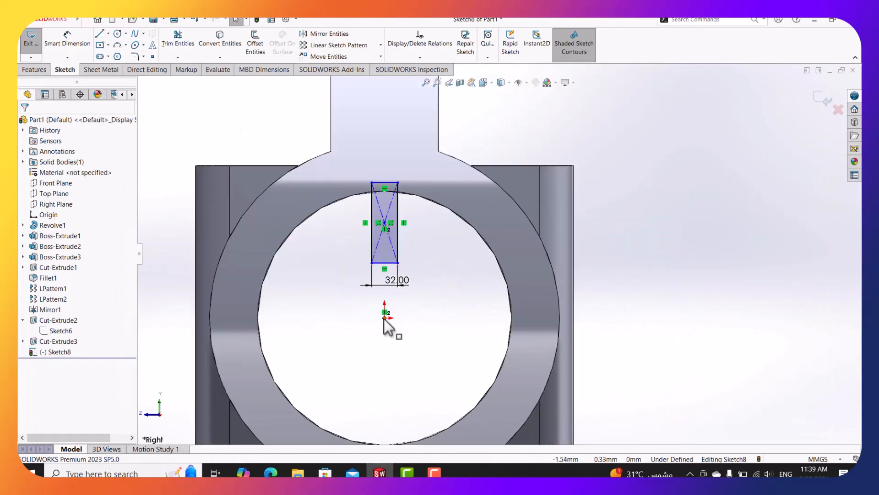
pyautogui.scroll(-2, 380, 320)
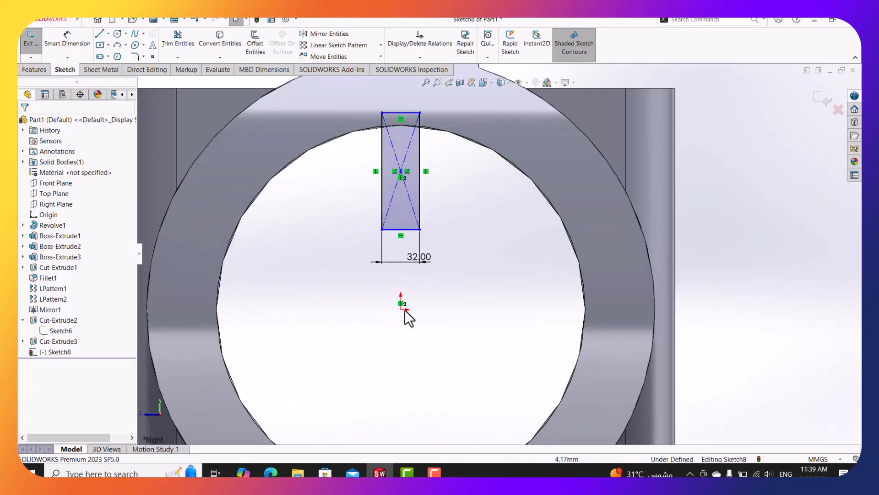
pyautogui.click(68, 38)
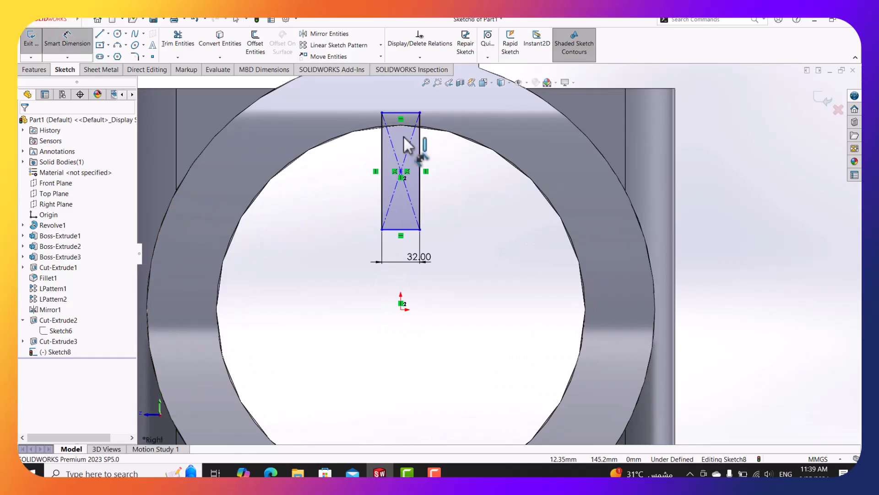
pyautogui.keyDown('ctrl'); pyautogui.moveTo(405, 140); pyautogui.dragTo(454, 197, button='middle'); pyautogui.keyUp('ctrl')
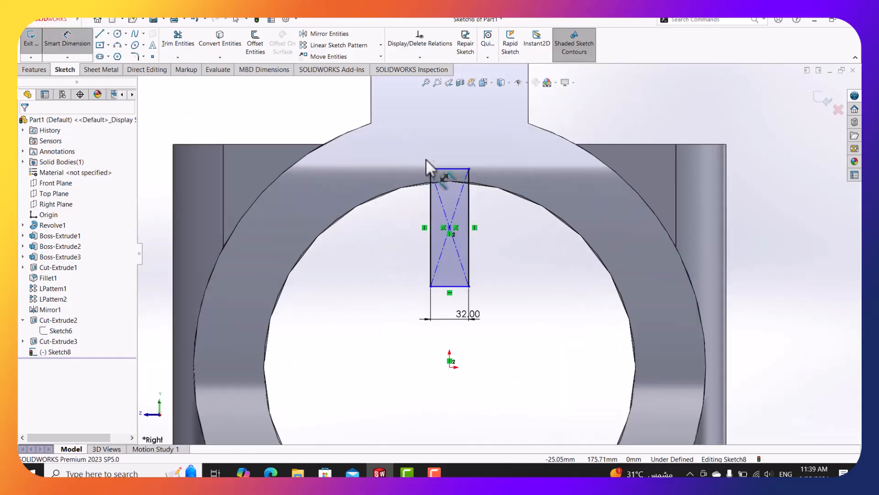
pyautogui.click(455, 172)
pyautogui.click(449, 363)
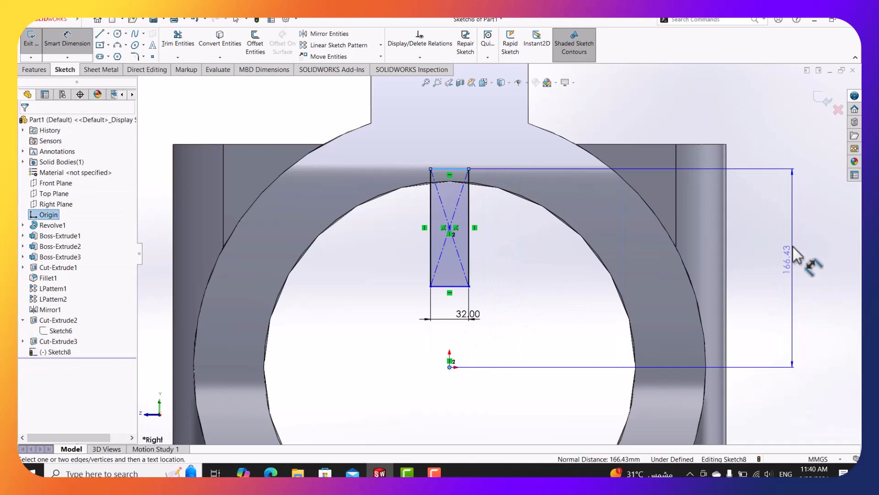
pyautogui.click(808, 250)
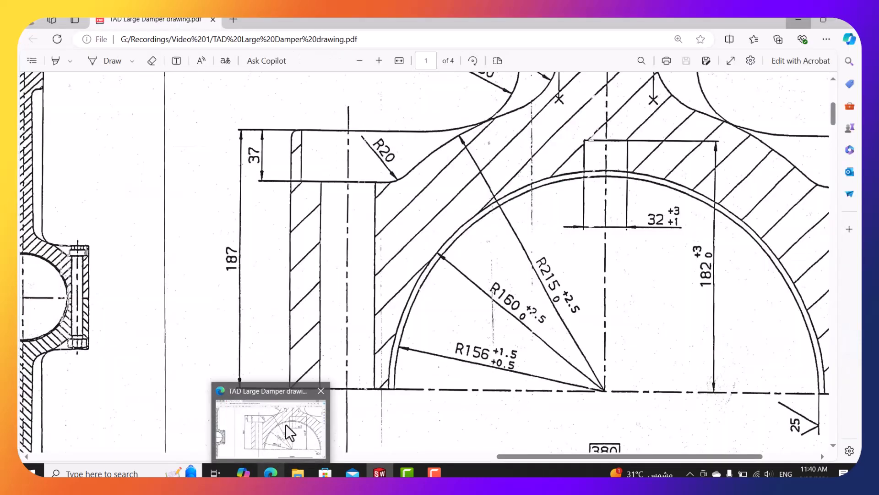
pyautogui.write('1')
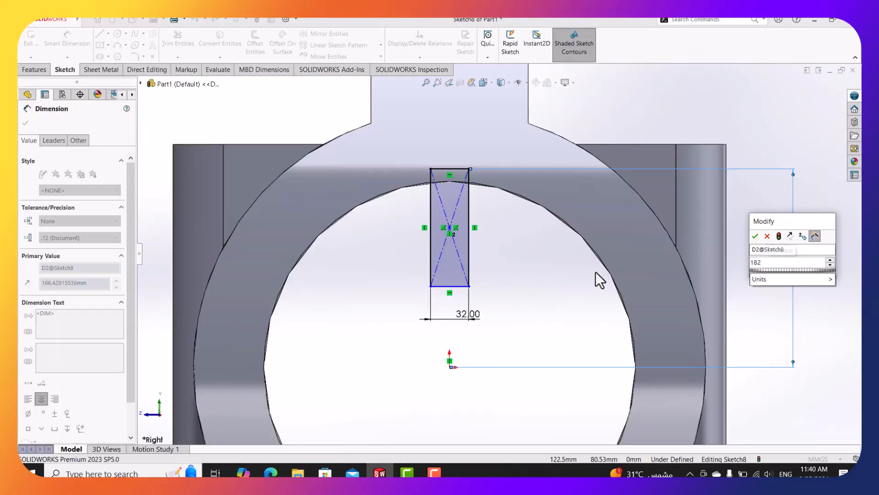
pyautogui.write('82')
pyautogui.press('Return')
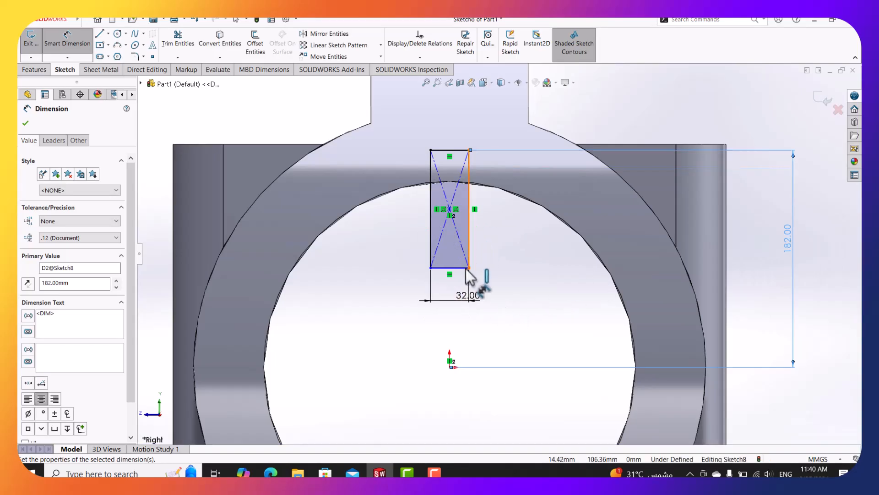
pyautogui.scroll(-2, 487, 257)
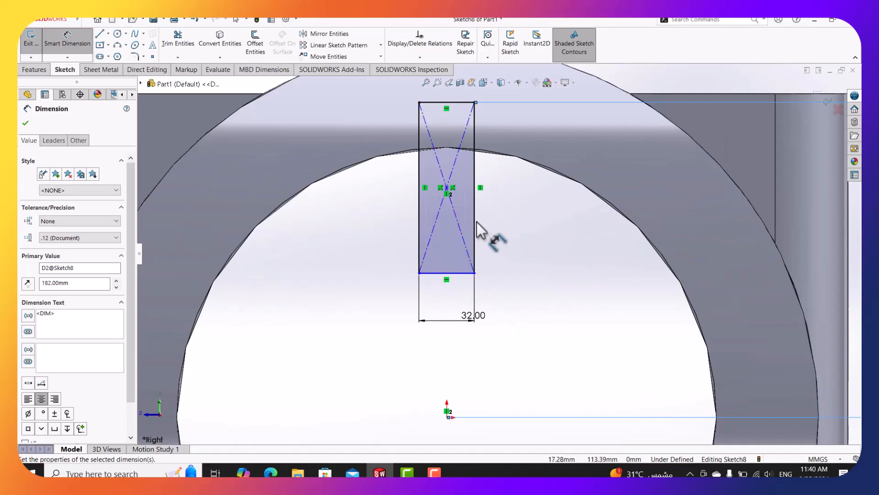
pyautogui.press('Escape')
# Make the rectangle's bottom edge coincident with the origin, fully defining the sketch.
pyautogui.click(466, 274)
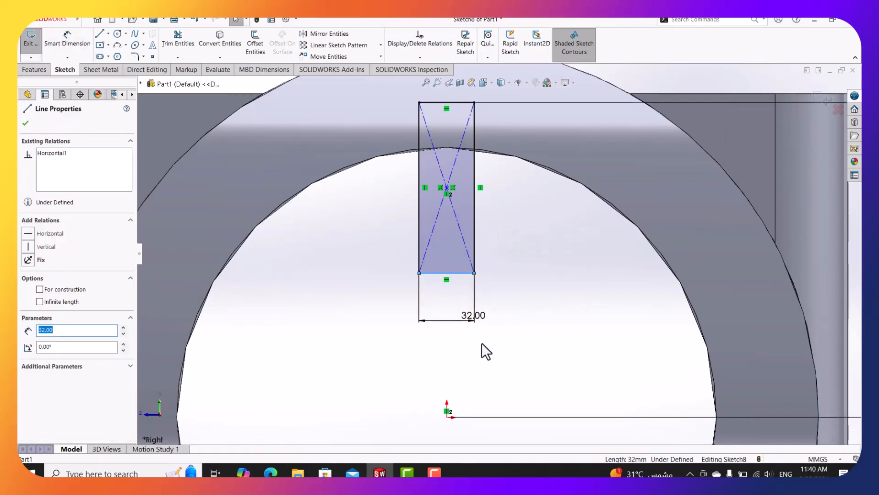
pyautogui.scroll(1, 479, 402)
pyautogui.keyDown('ctrl'); pyautogui.click(455, 391); pyautogui.keyUp('ctrl')
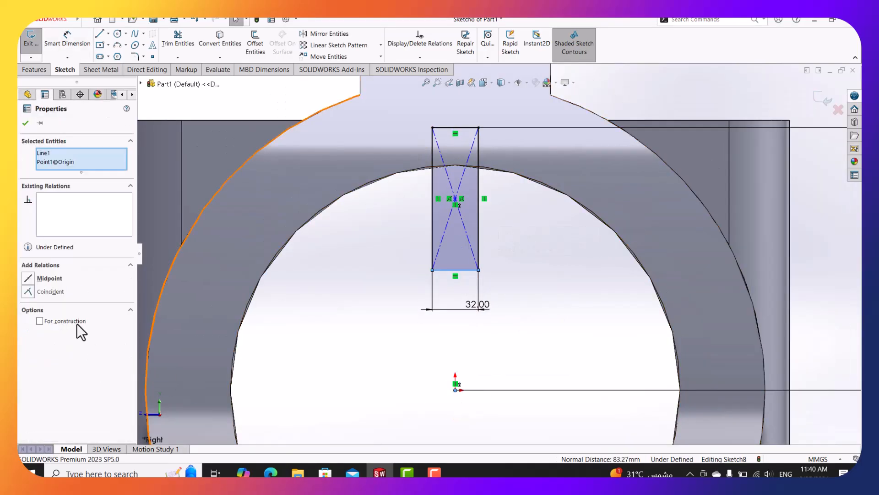
pyautogui.click(51, 291)
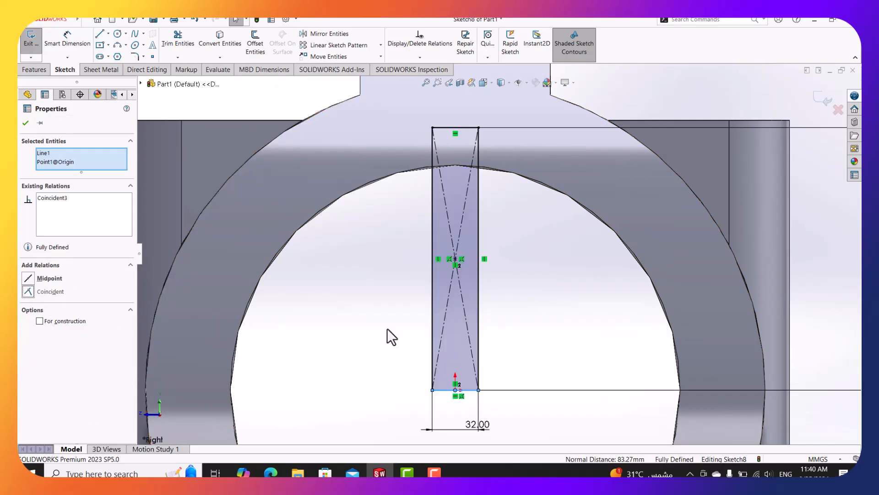
pyautogui.click(404, 320)
pyautogui.scroll(1, 499, 280)
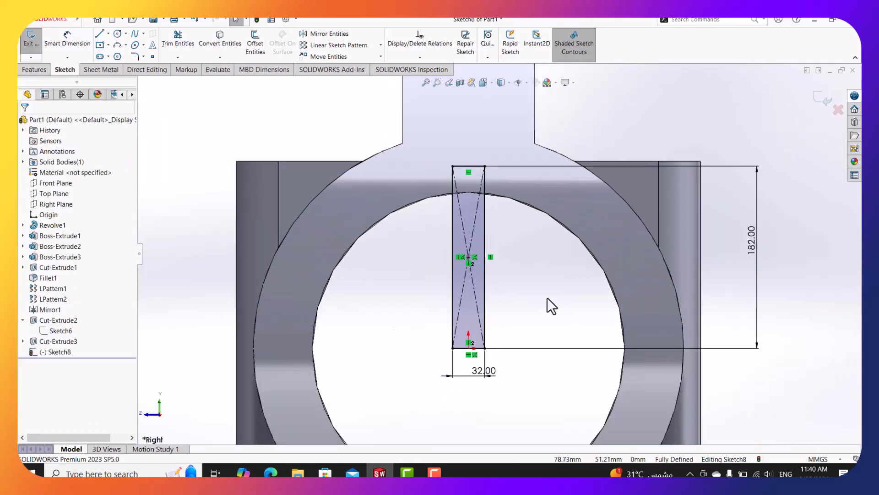
pyautogui.scroll(-1, 547, 297)
pyautogui.click(37, 70)
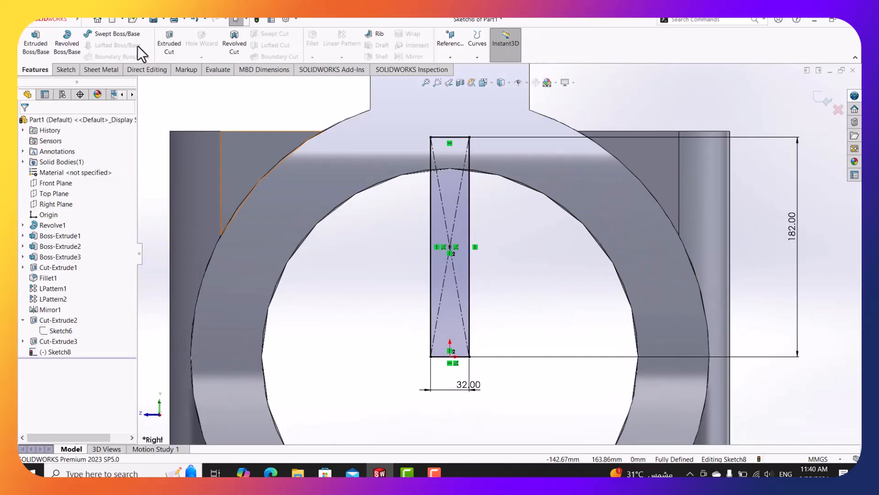
# Set up a Mid Plane extruded cut of the slot sketch, 1060 mm deep, and reopen the drawing PDF.
pyautogui.click(180, 45)
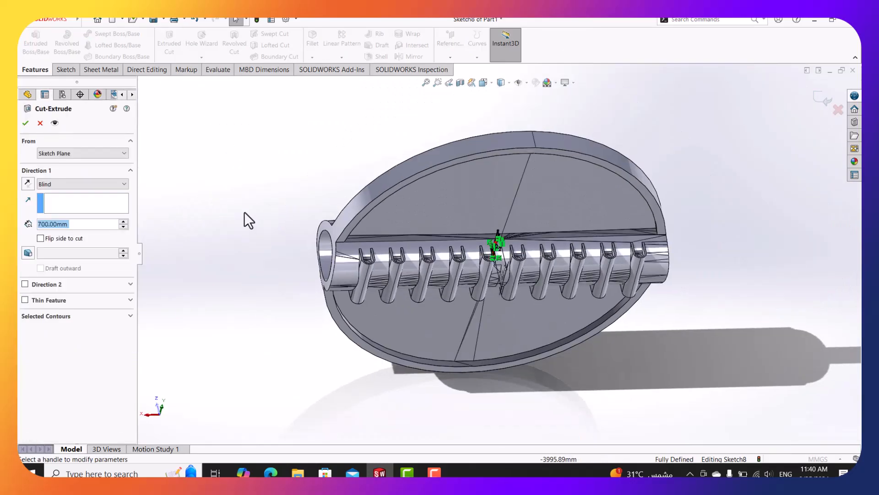
pyautogui.click(97, 185)
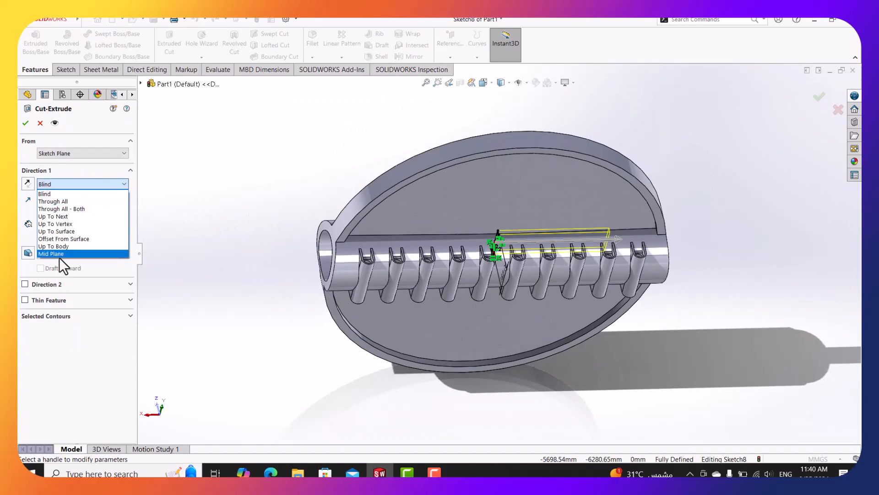
pyautogui.click(60, 254)
pyautogui.click(62, 222)
pyautogui.write('10')
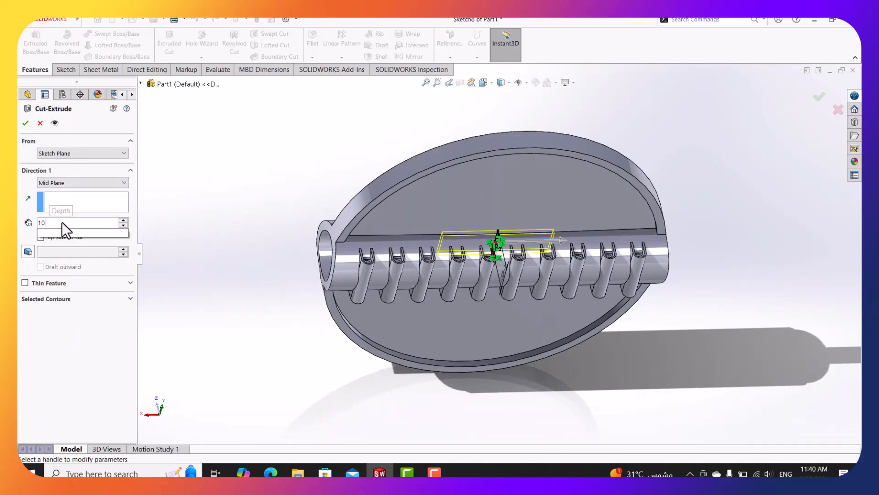
pyautogui.write('60')
pyautogui.press('Return')
pyautogui.click(272, 472)
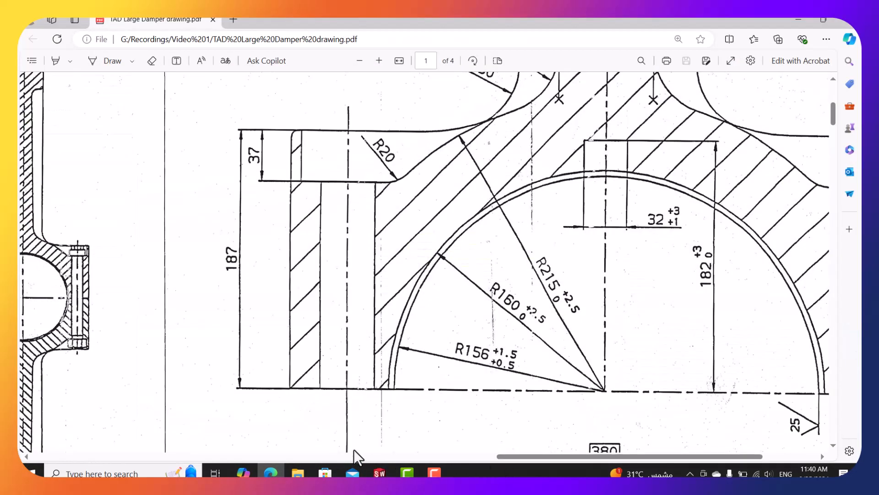
# Check section C-C and its 1060 dimension in the PDF, then return to the model.
pyautogui.moveTo(508, 456); pyautogui.dragTo(253, 455)
pyautogui.scroll(-3, 197, 363)
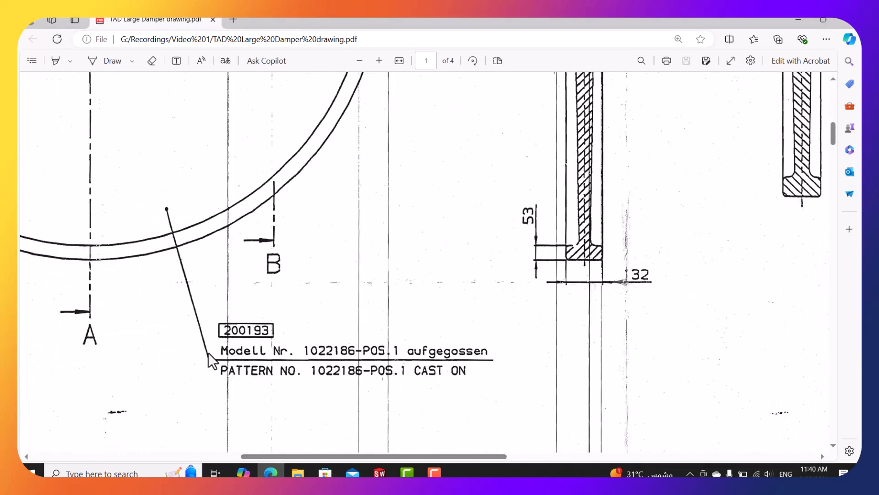
pyautogui.keyDown('ctrl'); pyautogui.scroll(-2, 280, 387); pyautogui.keyUp('ctrl')
pyautogui.scroll(-5, 290, 388)
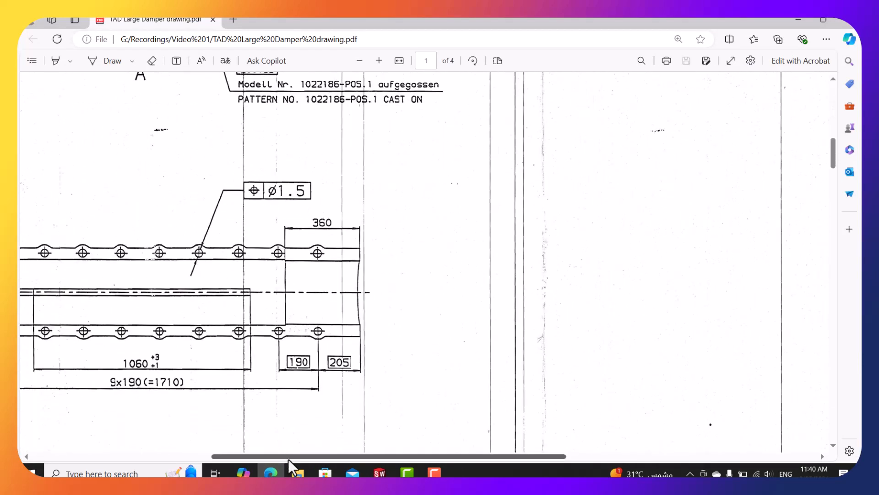
pyautogui.moveTo(287, 458); pyautogui.dragTo(226, 457)
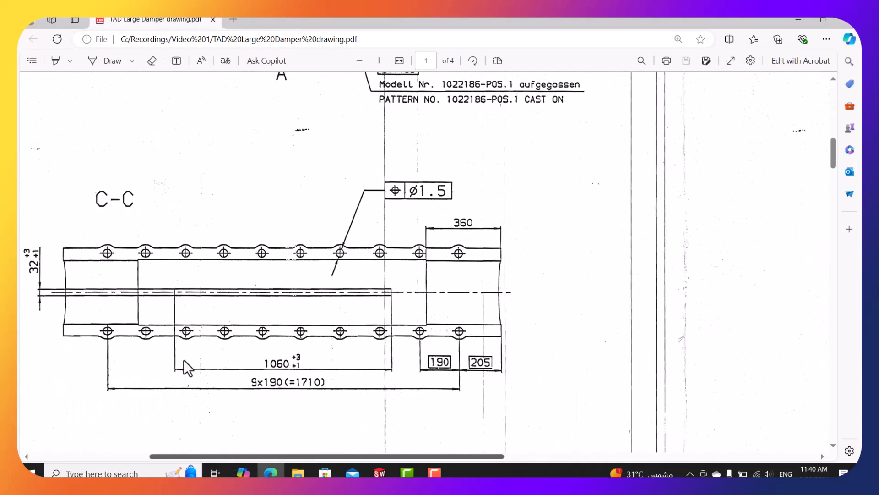
pyautogui.click(795, 19)
pyautogui.moveTo(647, 191); pyautogui.dragTo(593, 111, button='middle')
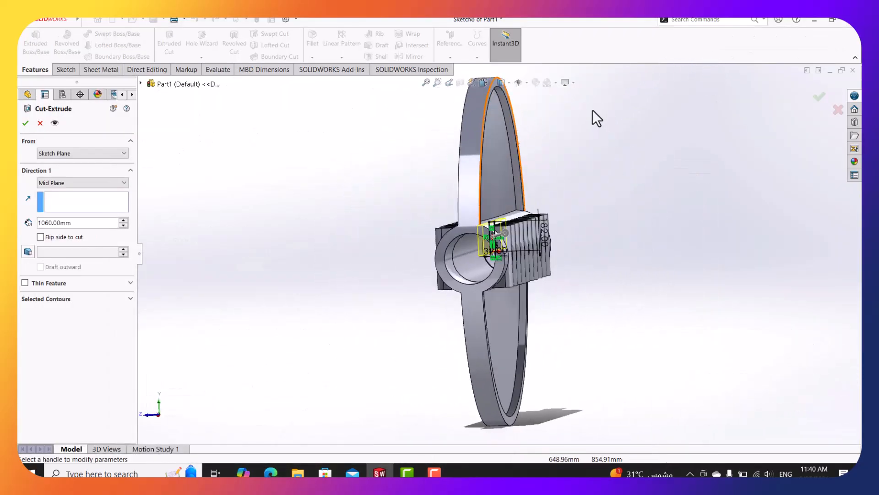
# Accept the 1060 mm slot cut as Cut-Extrude4.
pyautogui.click(26, 123)
pyautogui.scroll(-5, 504, 252)
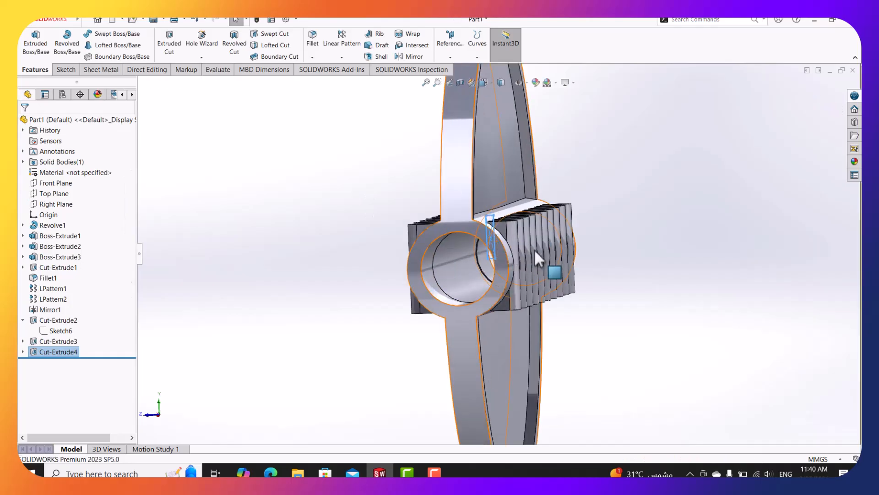
pyautogui.moveTo(637, 241)
pyautogui.mouseDown(button='middle')
pyautogui.moveTo(642, 212)
pyautogui.moveTo(634, 239)
pyautogui.mouseUp(button='middle')
pyautogui.scroll(3, 375, 202)
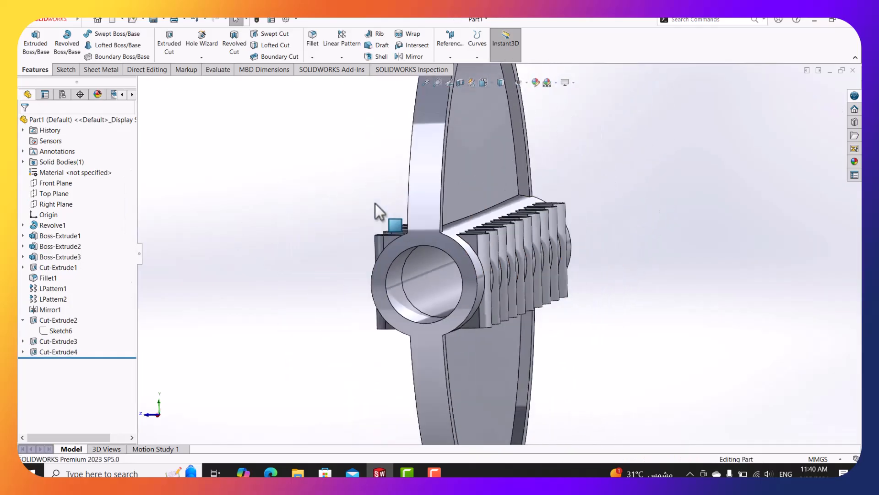
# Mirror Cut-Extrude4 across the Top Plane as Mirror2.
pyautogui.click(57, 194)
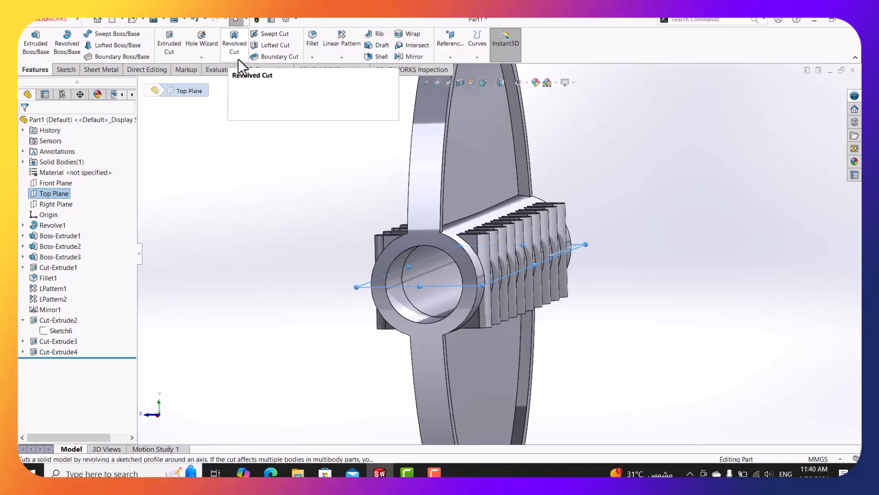
pyautogui.click(347, 57)
pyautogui.click(351, 88)
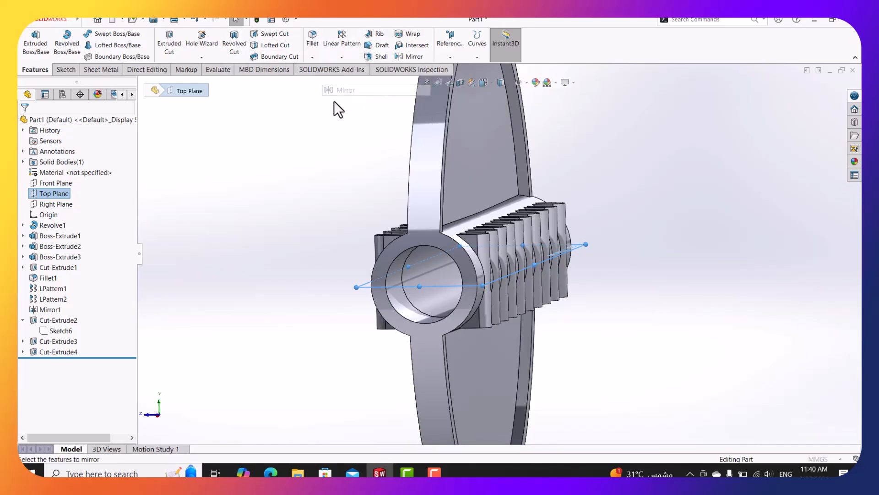
pyautogui.click(80, 232)
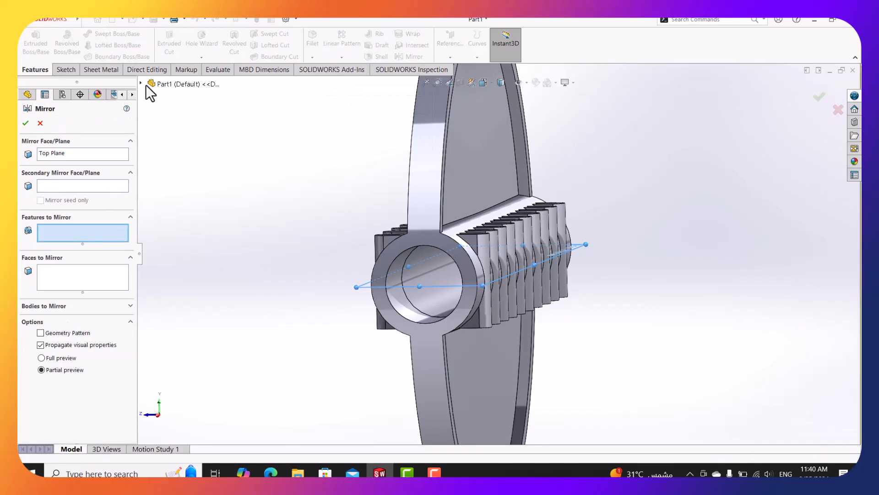
pyautogui.click(143, 84)
pyautogui.click(179, 304)
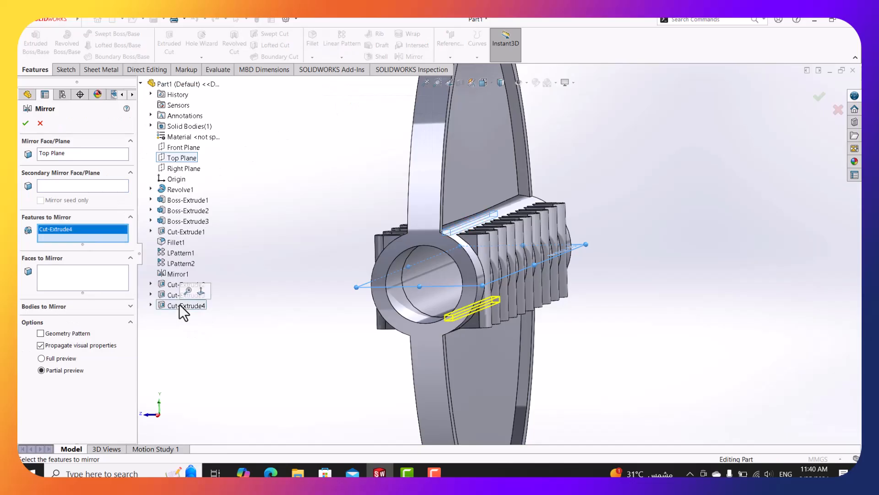
pyautogui.click(25, 123)
pyautogui.moveTo(339, 197)
pyautogui.mouseDown(button='middle')
pyautogui.moveTo(351, 174)
pyautogui.moveTo(349, 200)
pyautogui.moveTo(312, 200)
pyautogui.moveTo(341, 199)
pyautogui.mouseUp(button='middle')
pyautogui.moveTo(410, 243); pyautogui.dragTo(383, 369, button='middle')
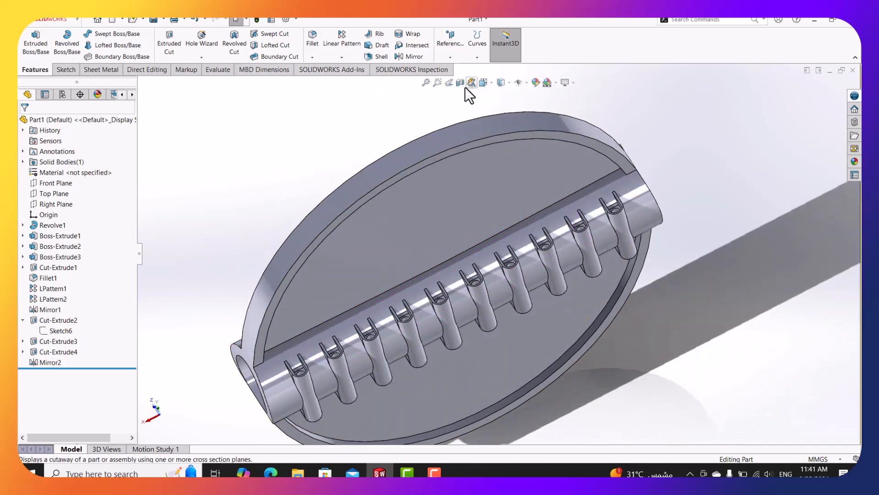
# Turn off the section view, reorient the disc to Front and back, then bring up the PDF.
pyautogui.click(461, 84)
pyautogui.click(25, 123)
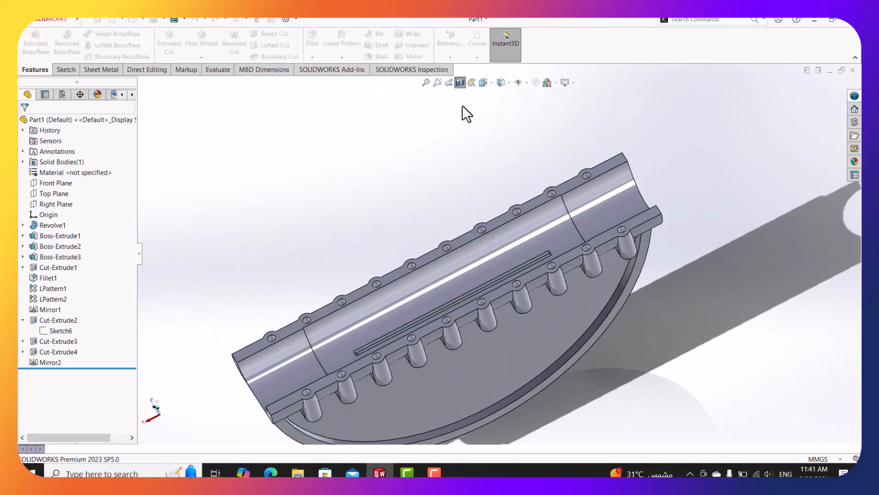
pyautogui.click(482, 84)
pyautogui.click(391, 262)
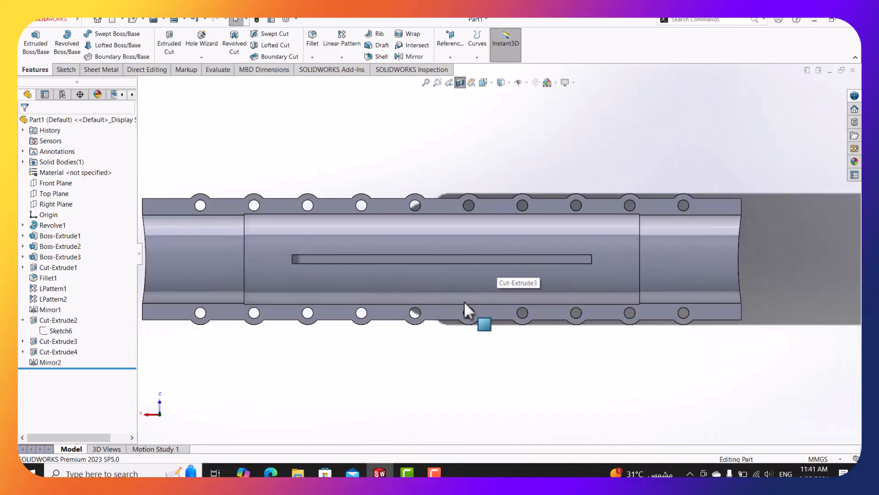
pyautogui.moveTo(463, 301); pyautogui.dragTo(475, 131, button='middle')
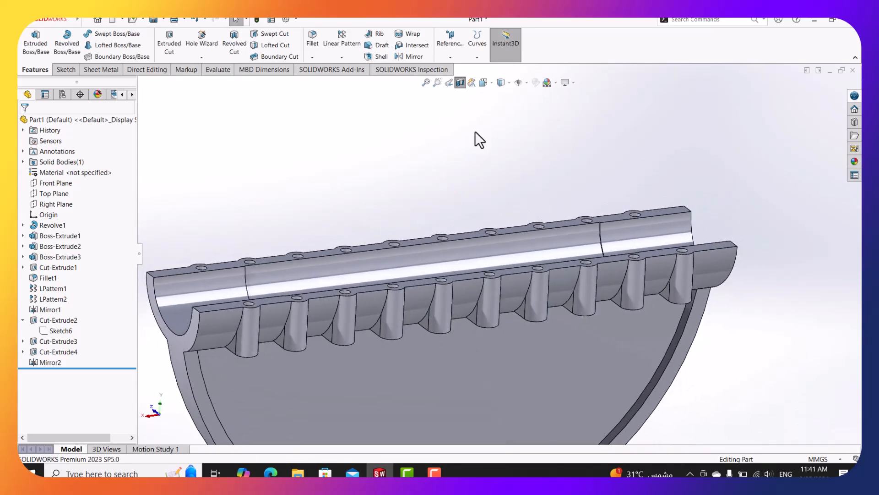
pyautogui.click(450, 82)
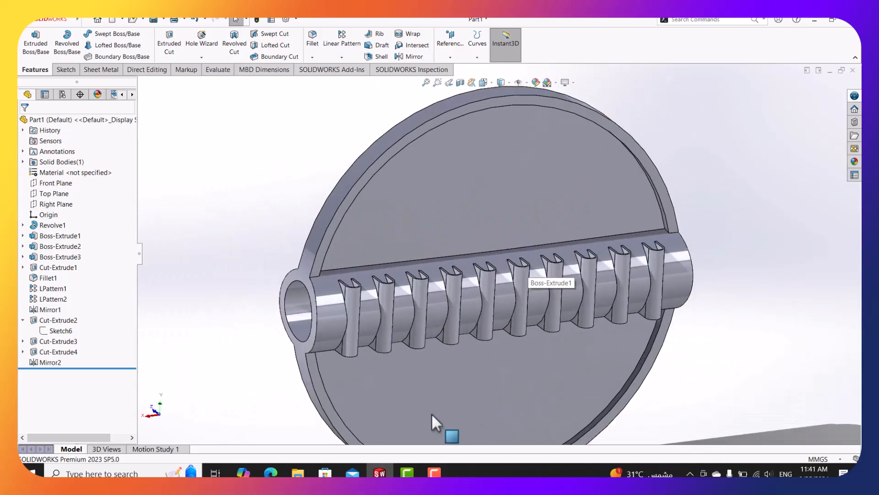
pyautogui.click(274, 471)
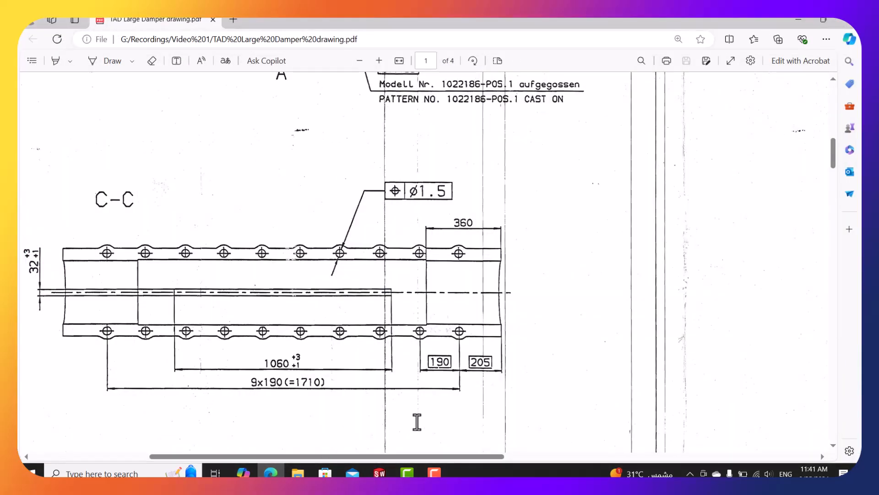
# Review sections A-A, B-B and D-D in the drawing PDF, then minimize it.
pyautogui.keyDown('ctrl'); pyautogui.scroll(-2, 416, 422); pyautogui.keyUp('ctrl')
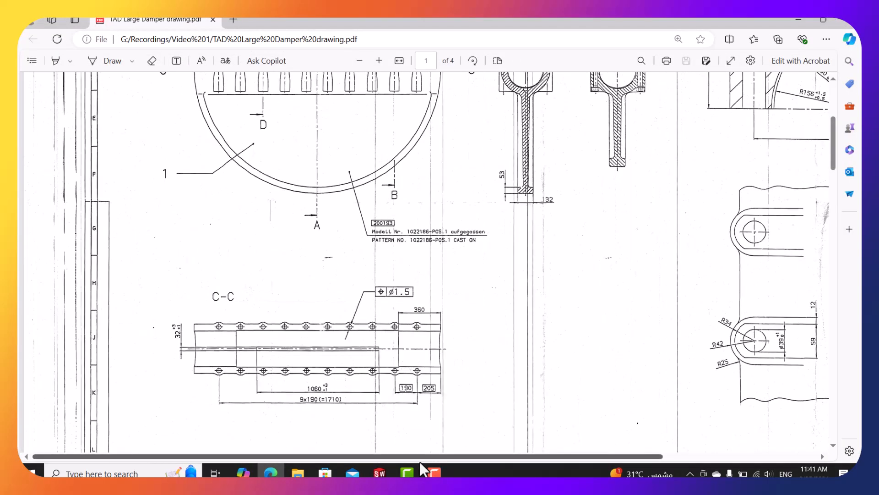
pyautogui.scroll(5, 399, 348)
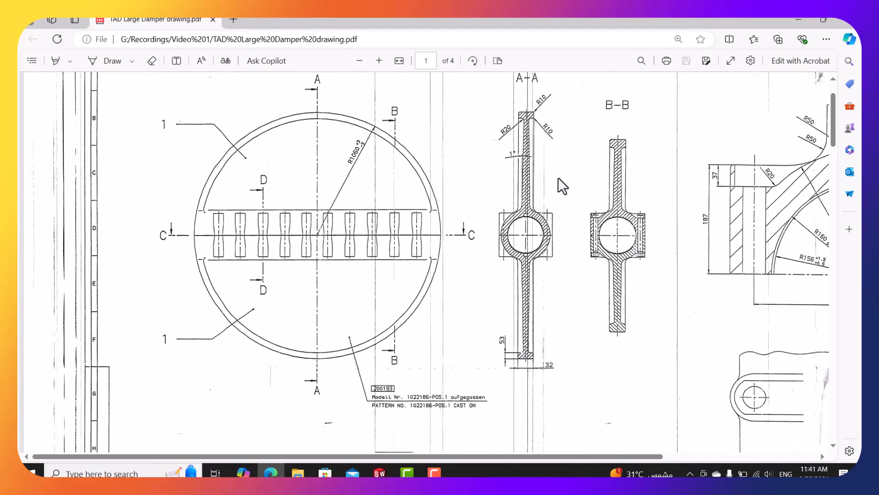
pyautogui.scroll(1, 535, 180)
pyautogui.keyDown('ctrl'); pyautogui.scroll(3, 535, 180); pyautogui.keyUp('ctrl')
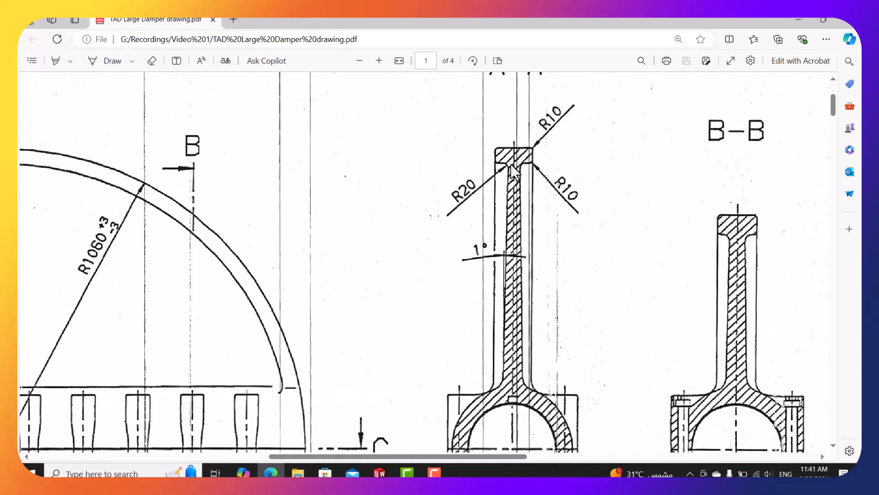
pyautogui.keyDown('ctrl'); pyautogui.scroll(2, 513, 172); pyautogui.keyUp('ctrl')
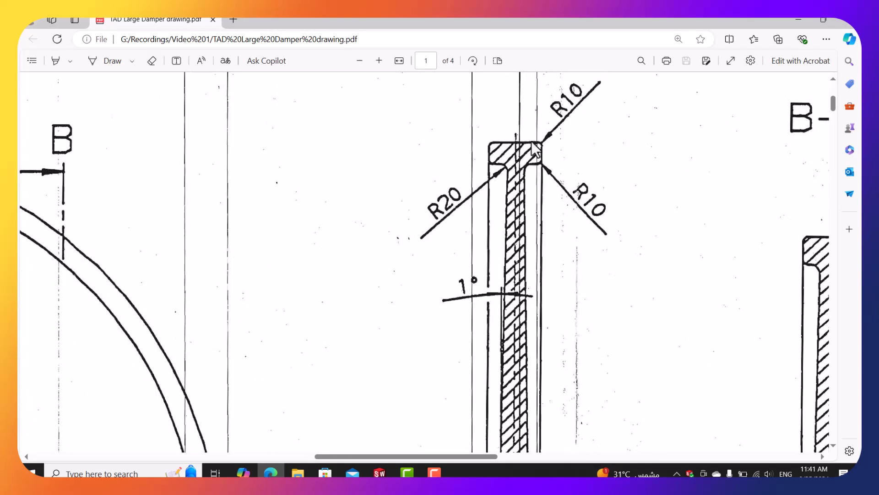
pyautogui.scroll(-5, 545, 159)
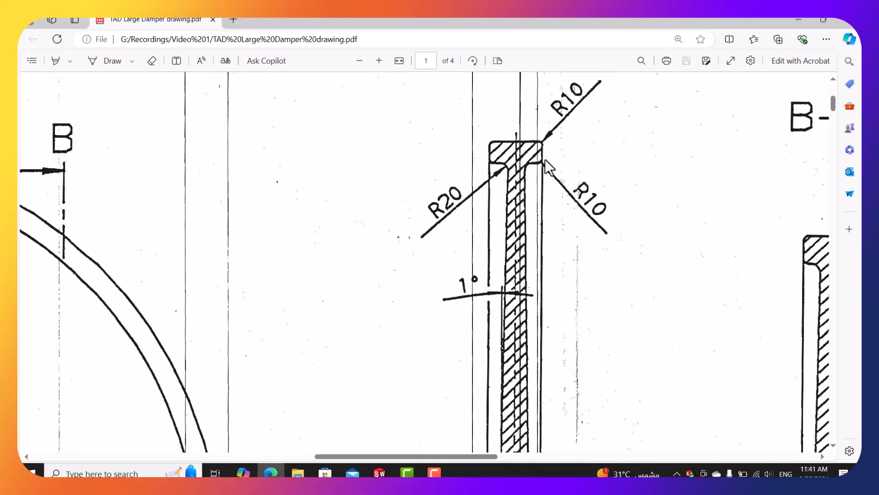
pyautogui.keyDown('ctrl'); pyautogui.scroll(-2, 545, 159); pyautogui.keyUp('ctrl')
pyautogui.keyDown('ctrl'); pyautogui.scroll(-3, 550, 167); pyautogui.keyUp('ctrl')
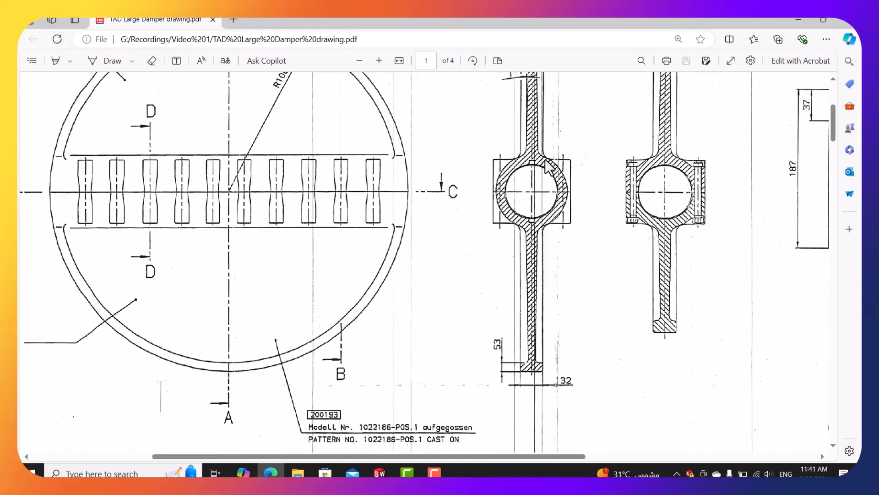
pyautogui.moveTo(541, 455); pyautogui.dragTo(710, 455)
pyautogui.keyDown('ctrl'); pyautogui.scroll(-2, 647, 254); pyautogui.keyUp('ctrl')
pyautogui.keyDown('ctrl'); pyautogui.scroll(-2, 647, 254); pyautogui.keyUp('ctrl')
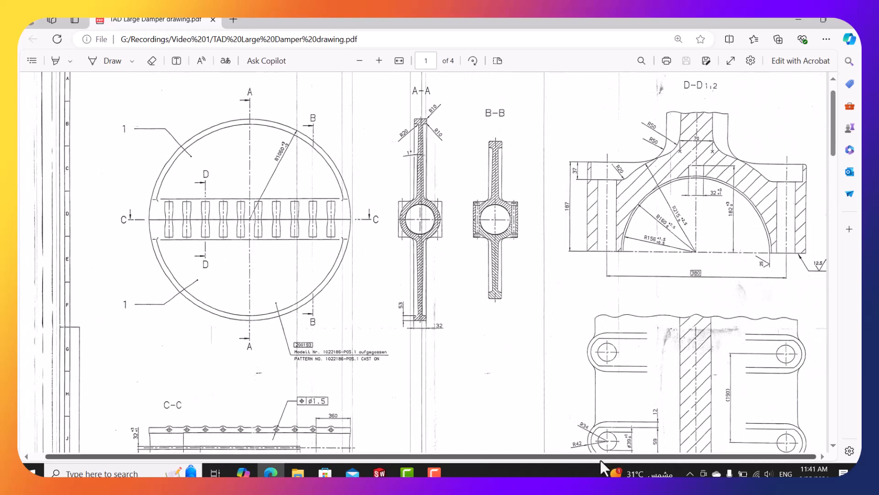
pyautogui.keyDown('ctrl'); pyautogui.scroll(2, 676, 144); pyautogui.keyUp('ctrl')
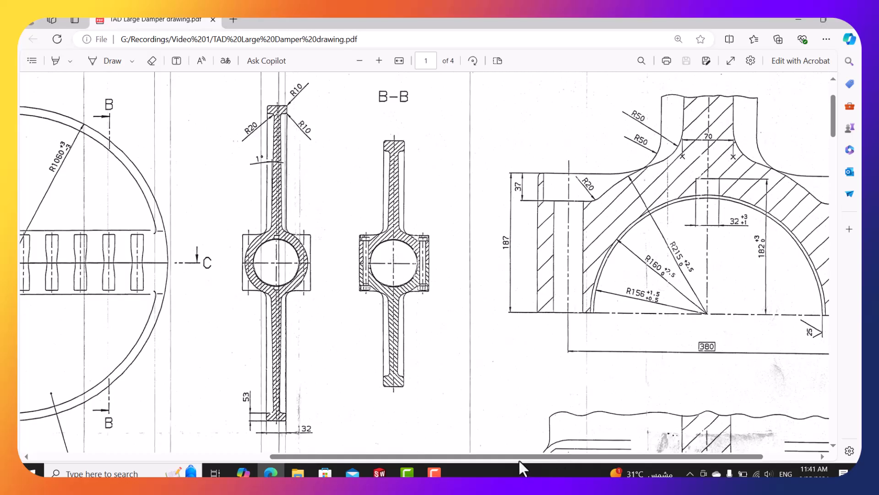
pyautogui.moveTo(518, 457); pyautogui.dragTo(433, 457)
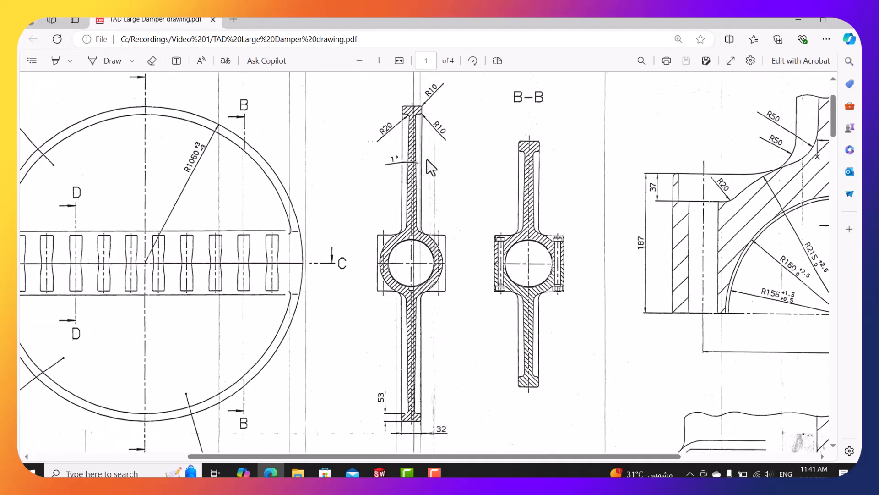
pyautogui.click(796, 21)
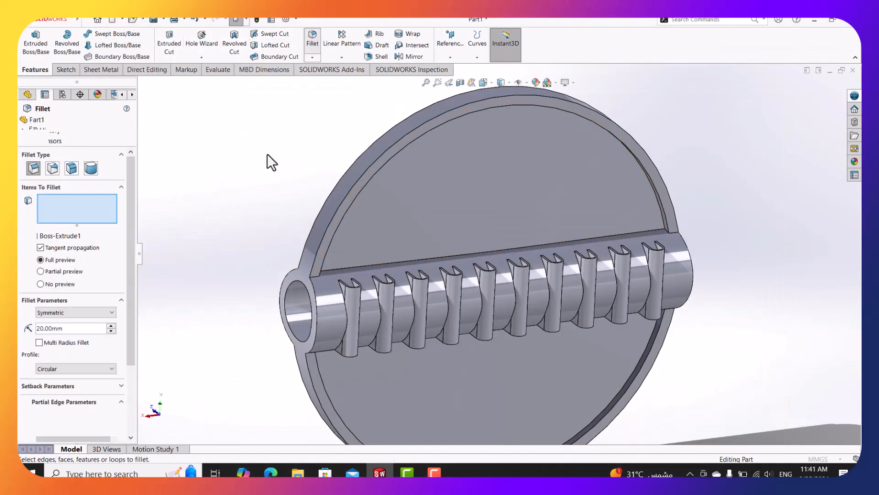
# Set a 10 mm fillet radius and select the first four disc rim edges.
pyautogui.write('10')
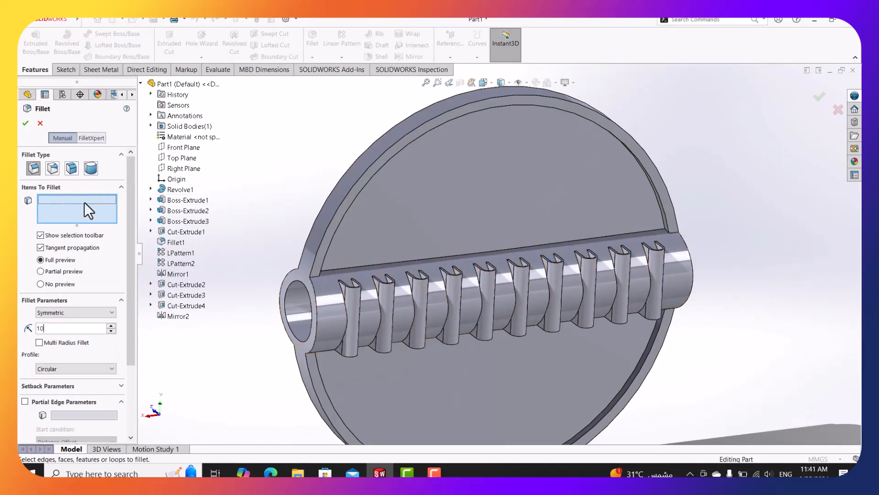
pyautogui.moveTo(419, 127); pyautogui.dragTo(397, 116, button='middle')
pyautogui.click(412, 128)
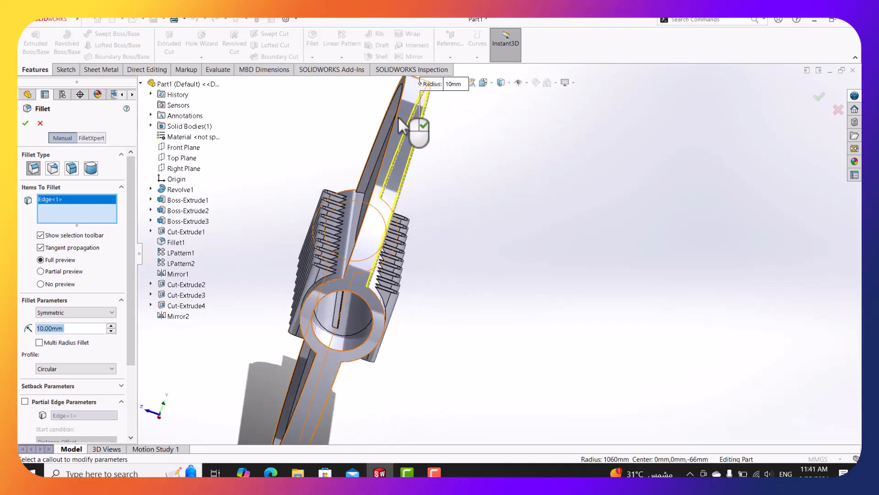
pyautogui.click(397, 116)
pyautogui.moveTo(369, 323); pyautogui.dragTo(316, 394, button='middle')
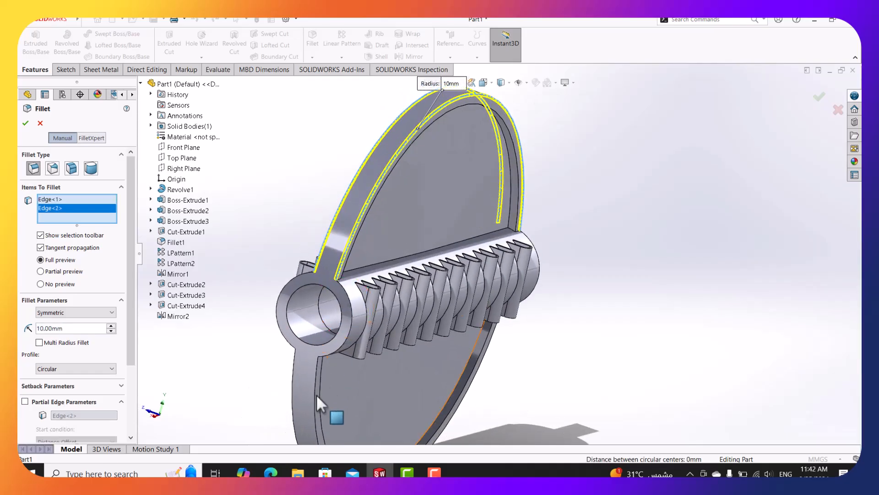
pyautogui.click(315, 393)
pyautogui.click(294, 379)
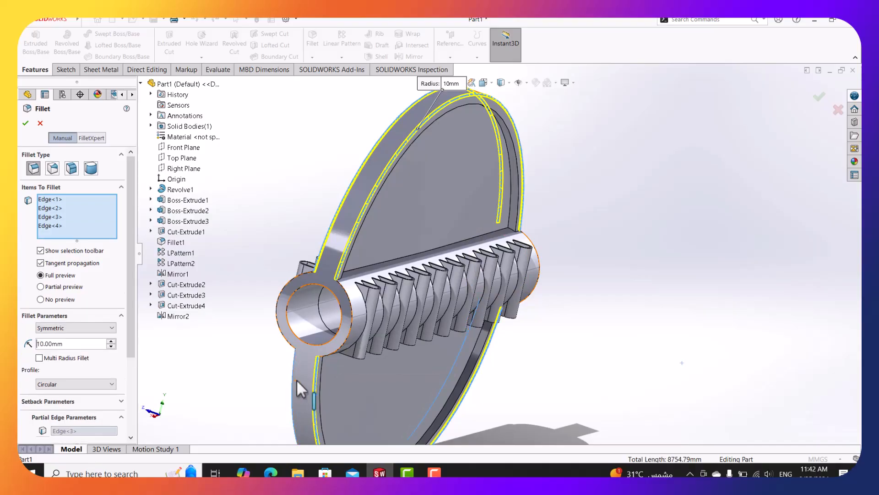
pyautogui.moveTo(311, 378); pyautogui.dragTo(301, 378, button='middle')
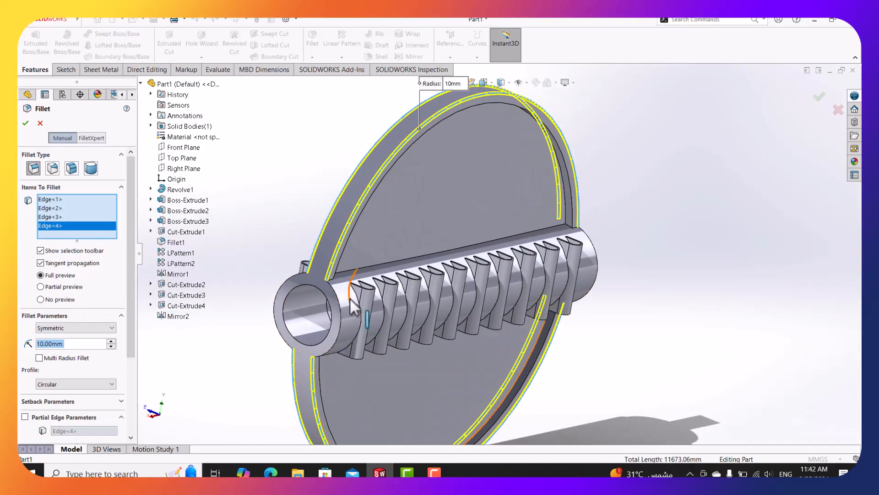
# Select the remaining four rim edges and accept the 10 mm fillet as Fillet2.
pyautogui.click(270, 473)
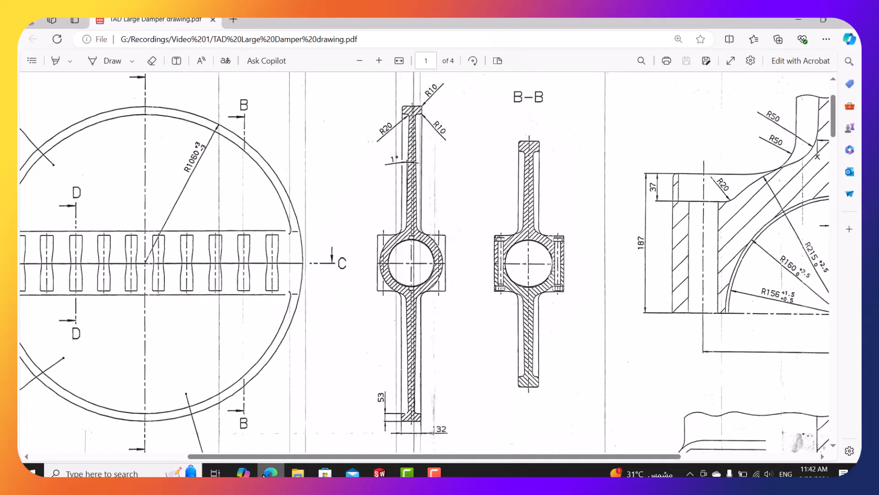
pyautogui.click(265, 473)
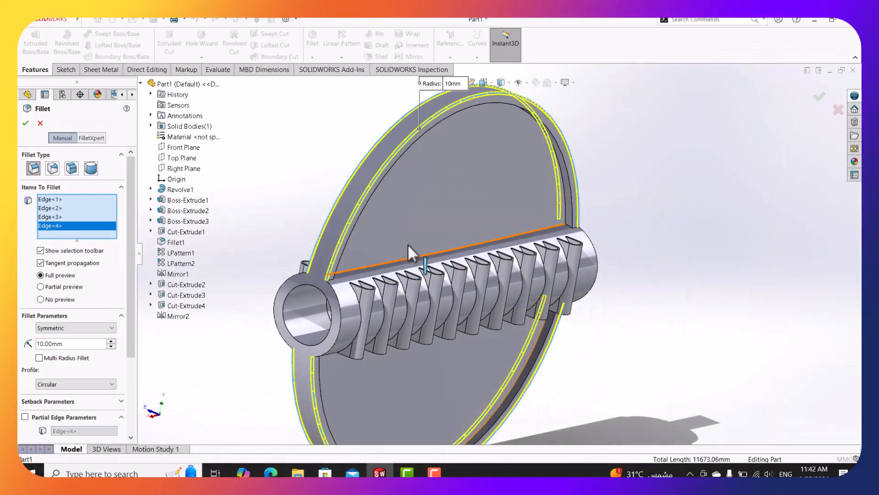
pyautogui.moveTo(408, 244); pyautogui.dragTo(341, 164, button='middle')
pyautogui.scroll(-3, 354, 170)
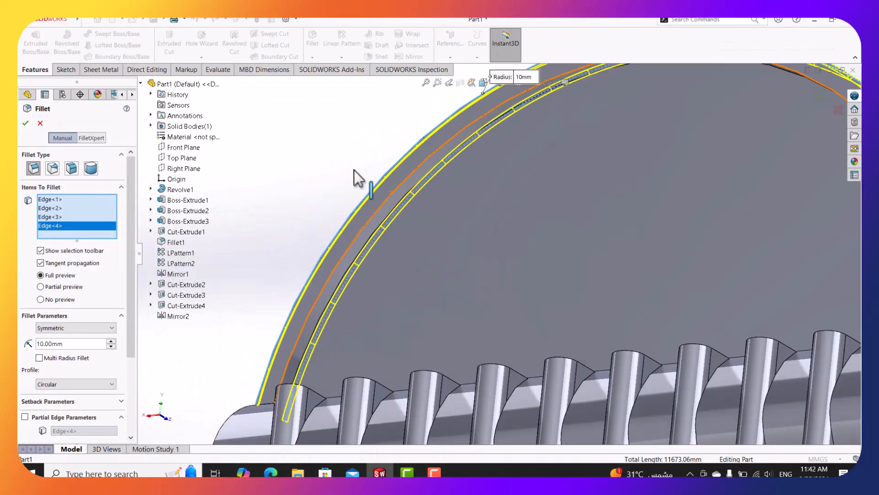
pyautogui.click(414, 202)
pyautogui.scroll(5, 414, 202)
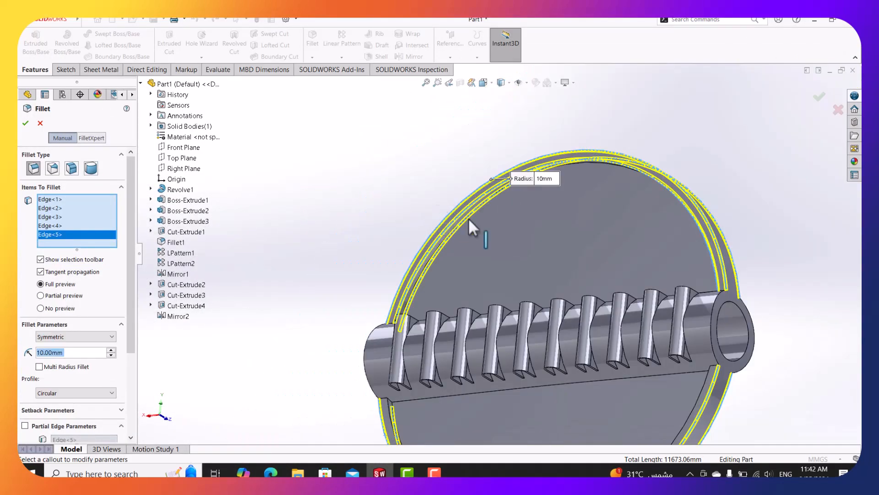
pyautogui.moveTo(468, 218); pyautogui.dragTo(487, 169, button='middle')
pyautogui.scroll(-6, 487, 170)
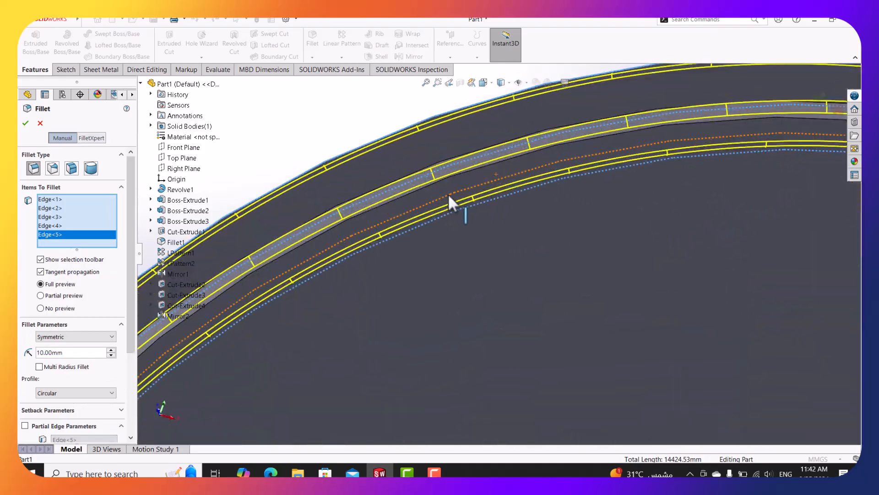
pyautogui.click(414, 149)
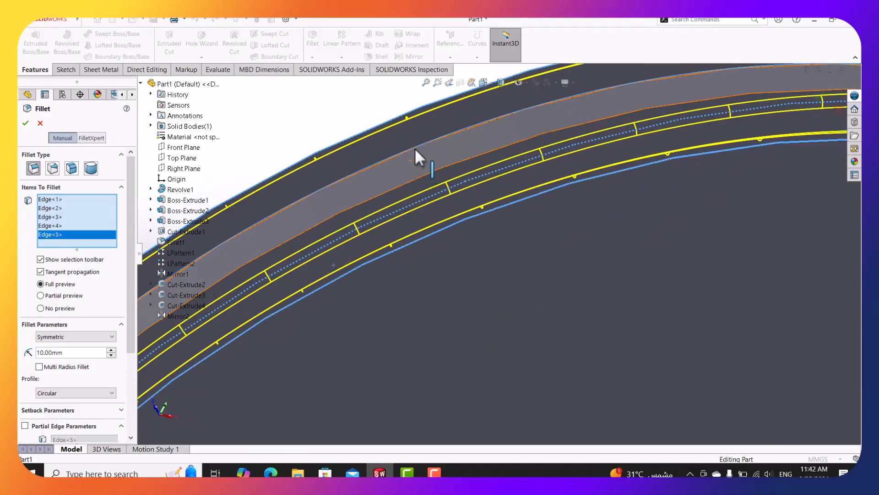
pyautogui.scroll(7, 416, 156)
pyautogui.scroll(-2, 370, 331)
pyautogui.moveTo(369, 331); pyautogui.dragTo(367, 301, button='middle')
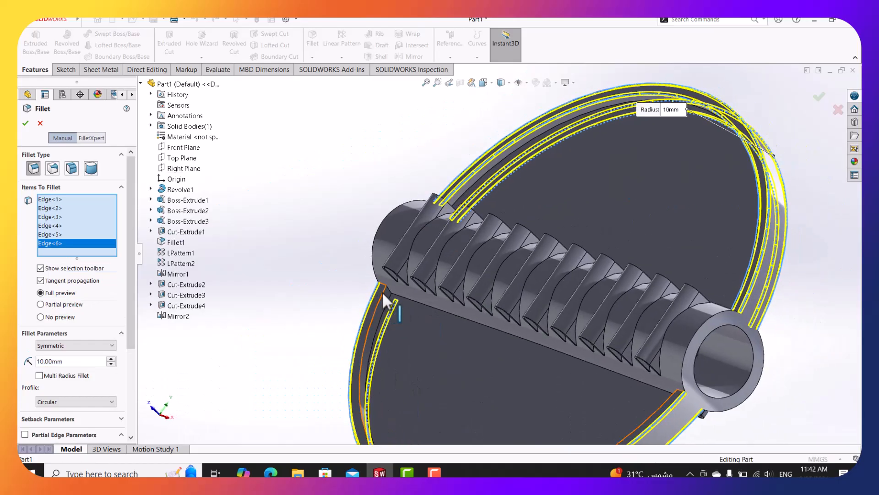
pyautogui.click(383, 296)
pyautogui.moveTo(383, 296); pyautogui.dragTo(677, 232, button='middle')
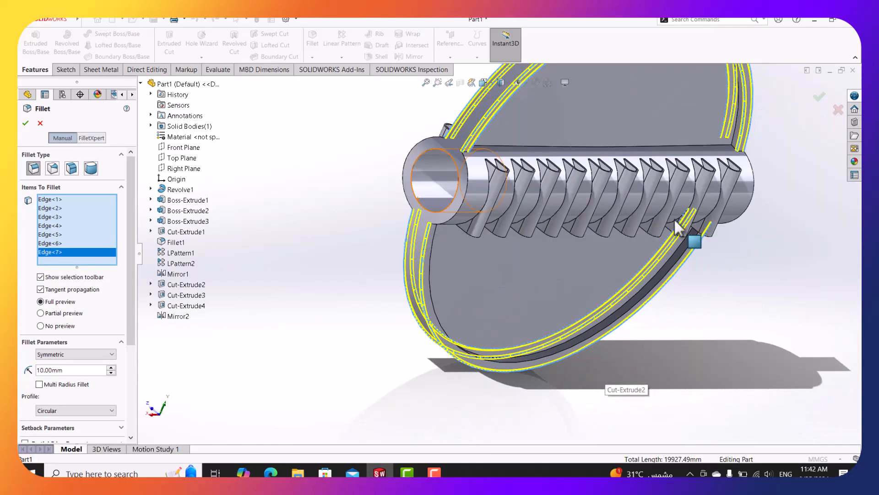
pyautogui.scroll(-4, 670, 279)
pyautogui.click(657, 273)
pyautogui.scroll(5, 657, 274)
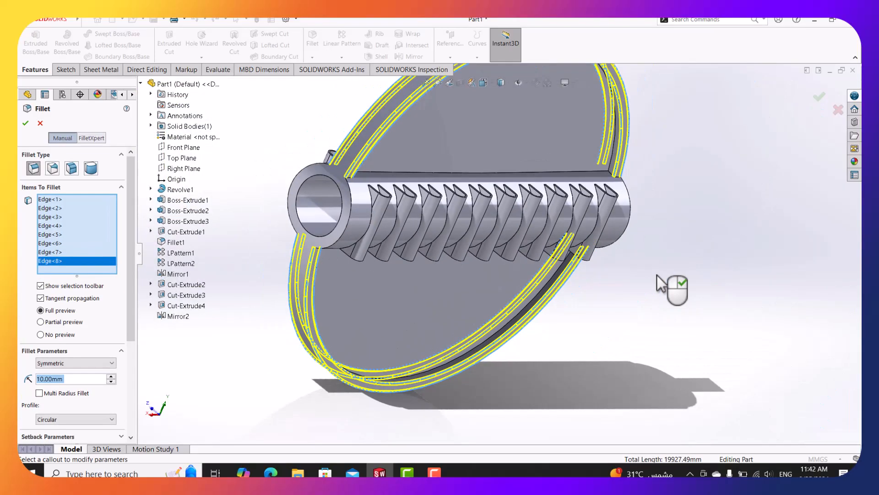
pyautogui.click(25, 122)
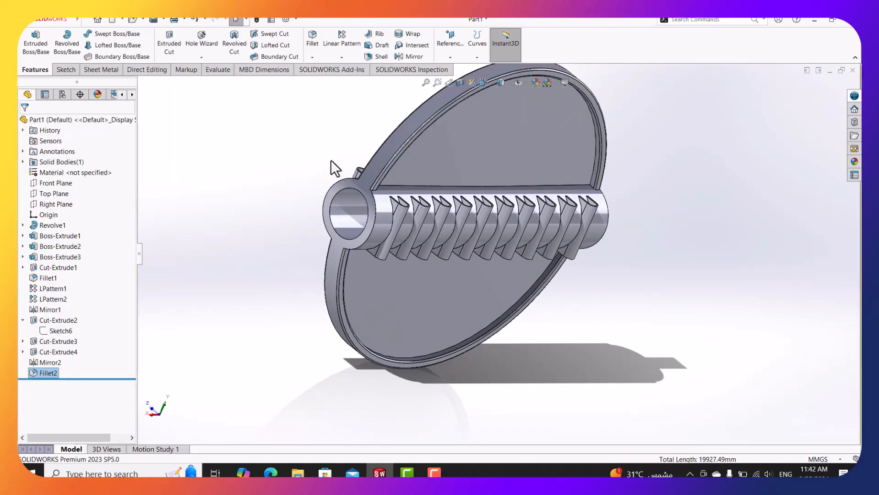
# Set the fillet radius to 20 mm and pick the first two disc rim edges.
pyautogui.moveTo(476, 161); pyautogui.dragTo(500, 172, button='middle')
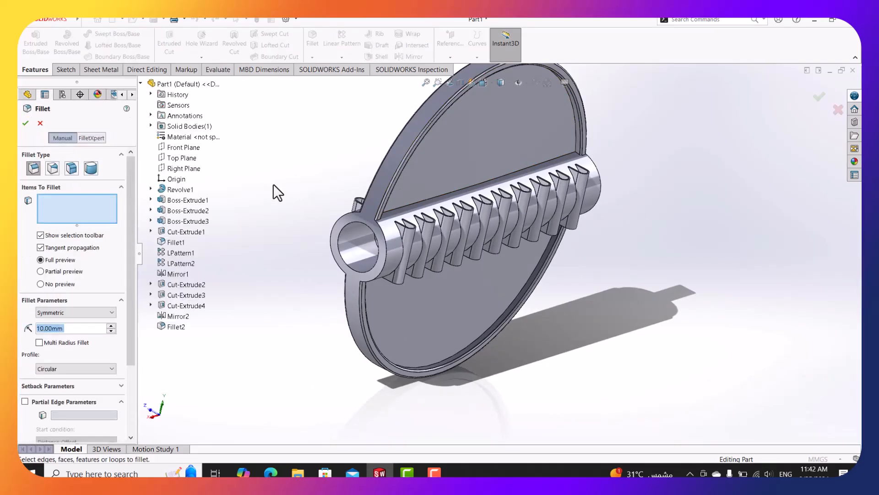
pyautogui.write('20')
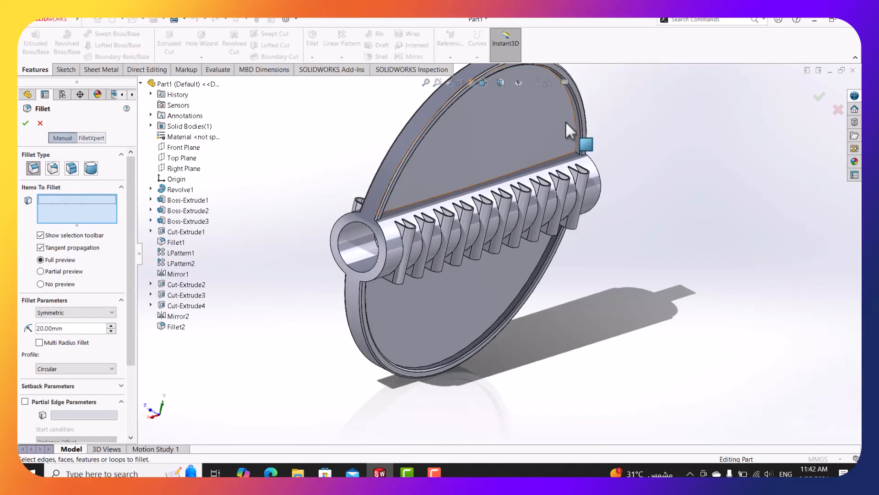
pyautogui.scroll(-5, 568, 117)
pyautogui.click(578, 108)
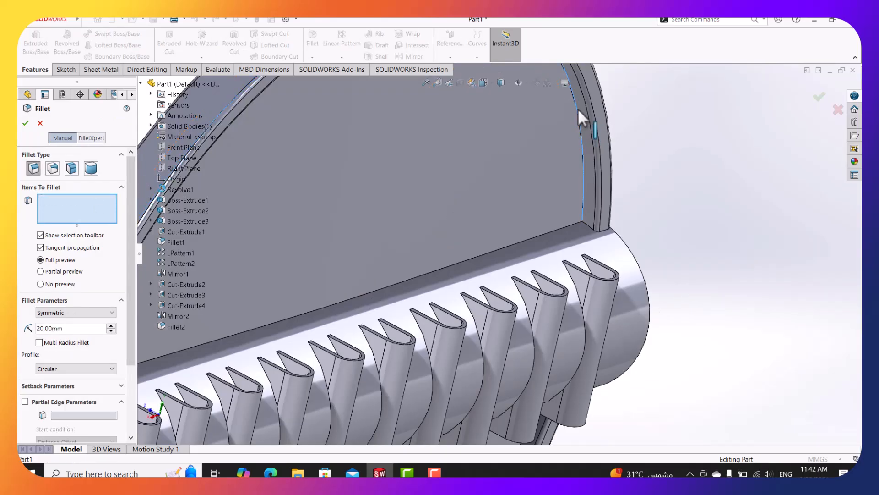
pyautogui.scroll(5, 578, 108)
pyautogui.moveTo(506, 134); pyautogui.dragTo(394, 170, button='middle')
pyautogui.scroll(-5, 290, 136)
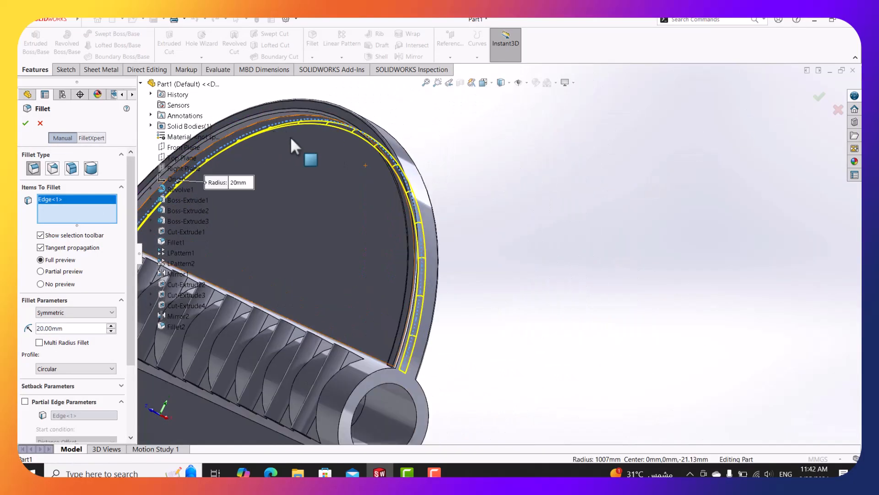
pyautogui.click(302, 117)
pyautogui.scroll(5, 302, 116)
# Add the third and fourth rim edges and accept the 20 mm fillet as Fillet3.
pyautogui.moveTo(346, 202); pyautogui.dragTo(310, 355, button='middle')
pyautogui.scroll(-5, 363, 359)
pyautogui.click(385, 339)
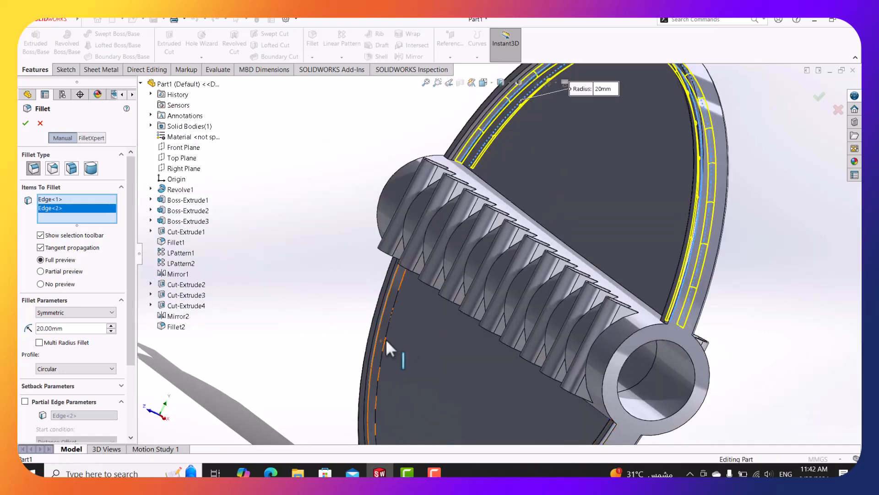
pyautogui.scroll(5, 385, 339)
pyautogui.moveTo(477, 372); pyautogui.dragTo(534, 392, button='middle')
pyautogui.scroll(-5, 535, 392)
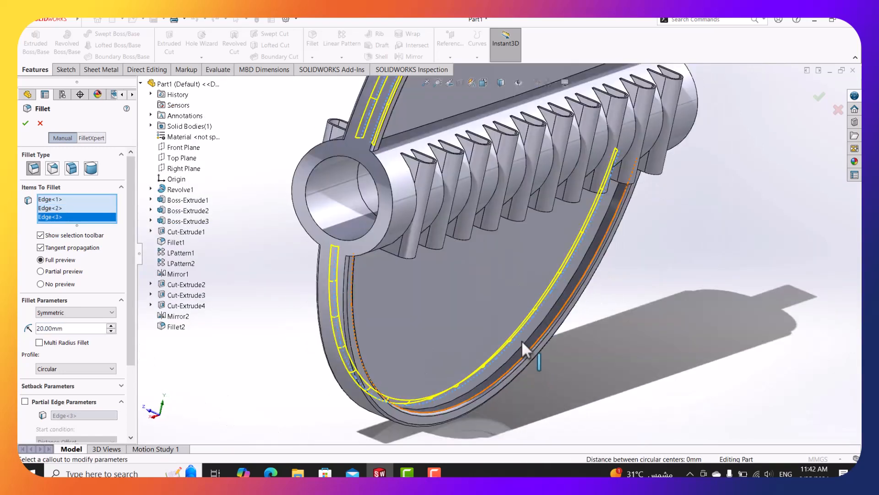
pyautogui.click(531, 336)
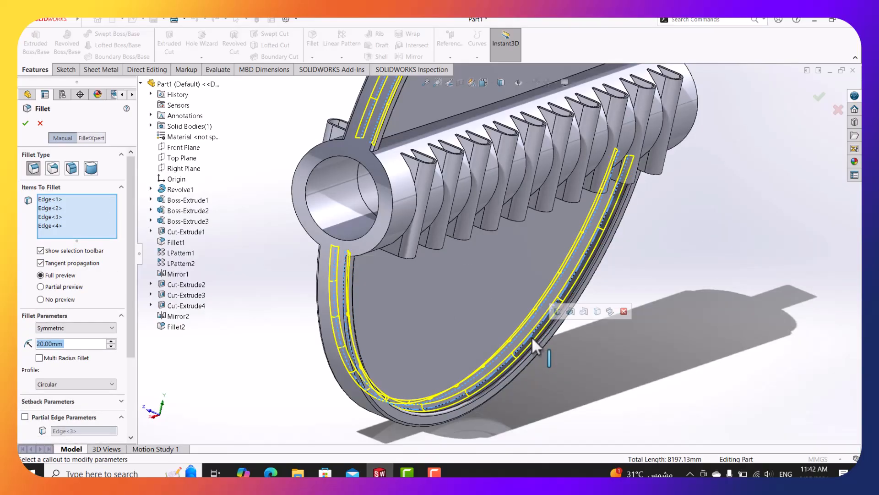
pyautogui.press('Return')
pyautogui.scroll(3, 628, 296)
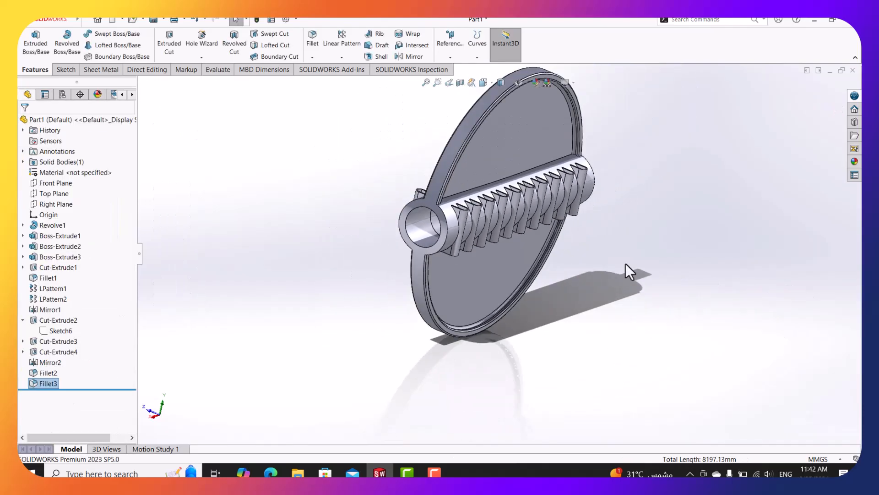
pyautogui.moveTo(625, 266); pyautogui.dragTo(605, 202, button='middle')
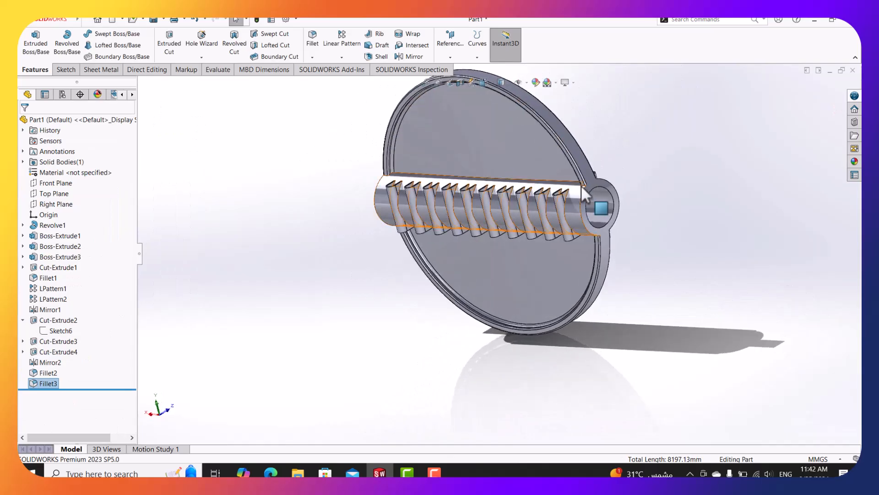
# Fillet the four long hub edges at 50 mm as Fillet4, then bring up the drawing PDF.
pyautogui.click(315, 43)
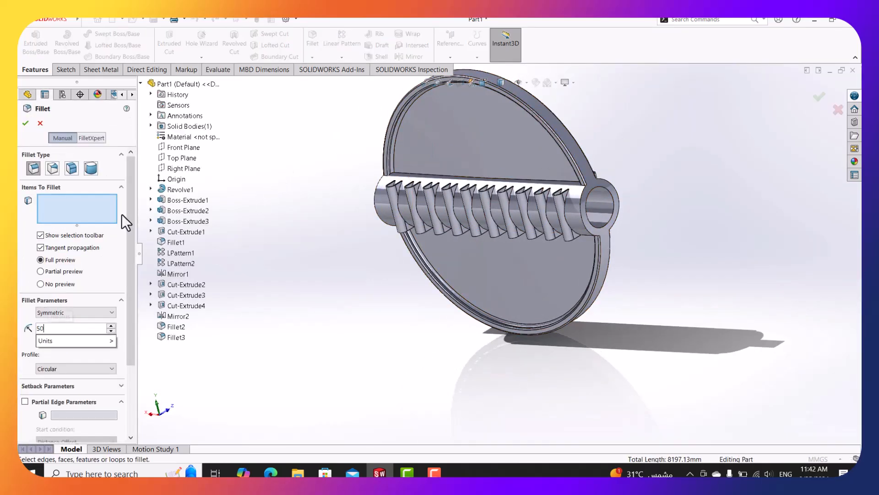
pyautogui.scroll(-3, 563, 184)
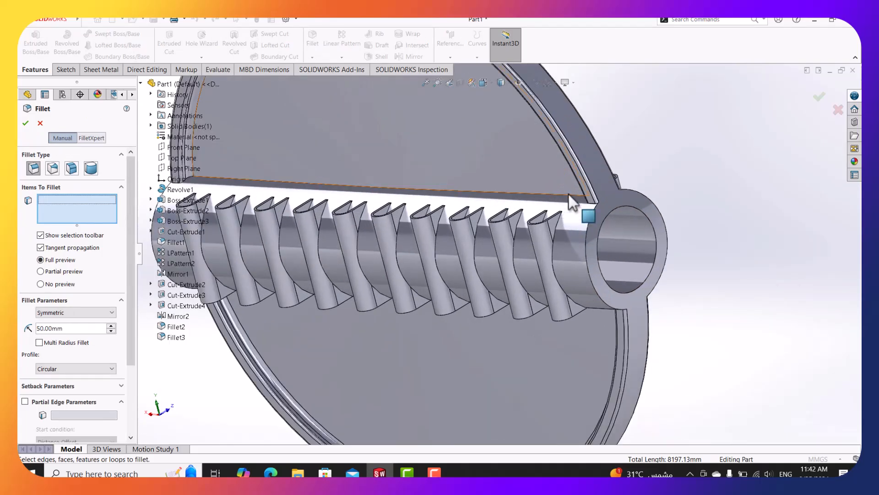
pyautogui.click(565, 194)
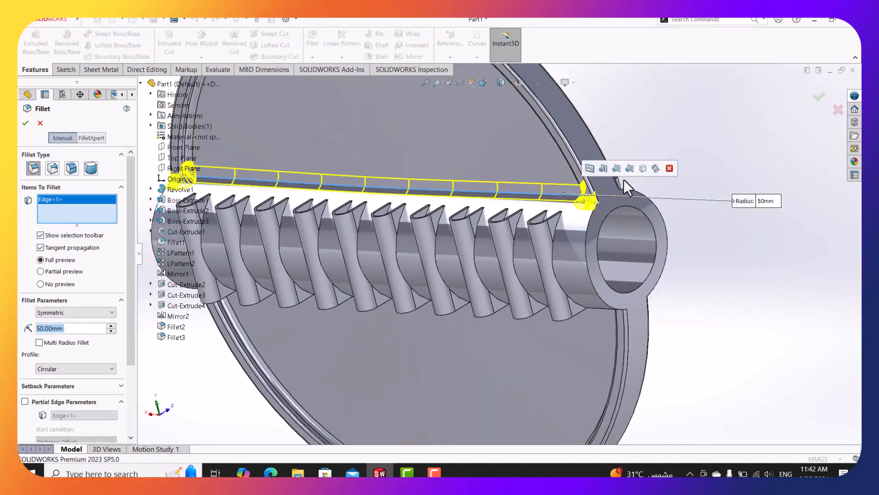
pyautogui.moveTo(623, 179); pyautogui.dragTo(557, 214, button='middle')
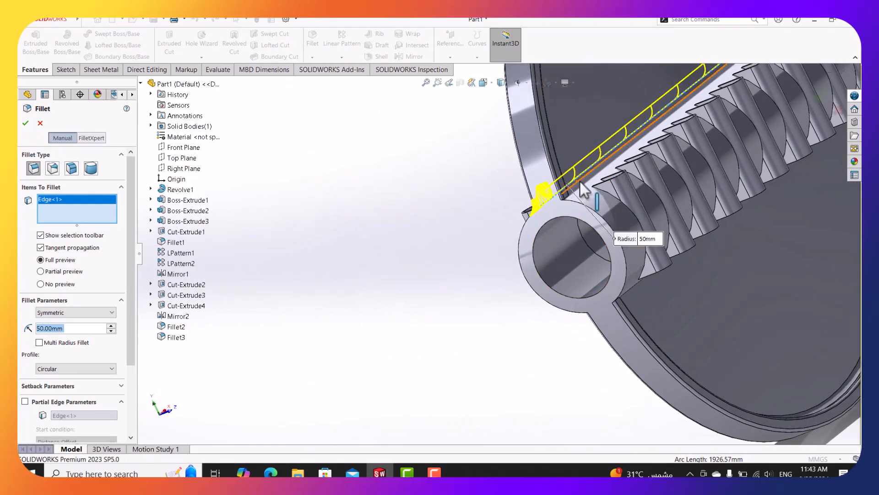
pyautogui.click(579, 180)
pyautogui.moveTo(658, 304); pyautogui.dragTo(586, 350, button='middle')
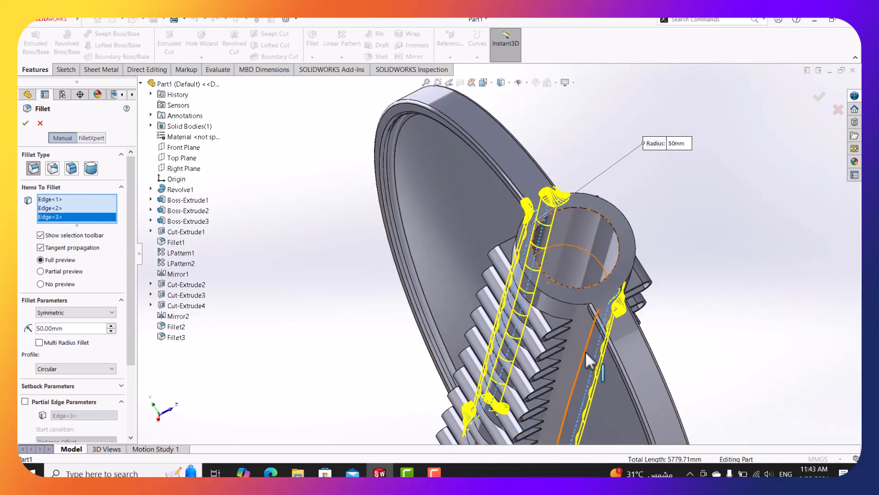
pyautogui.click(586, 349)
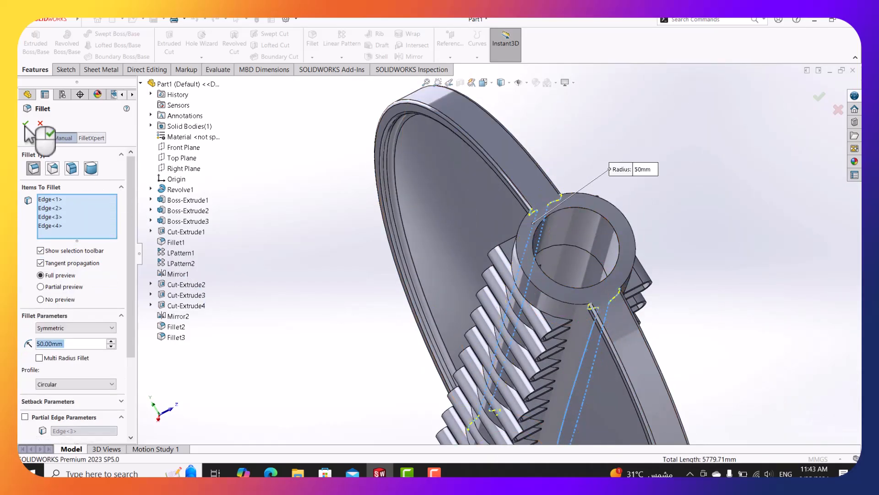
pyautogui.press('Return')
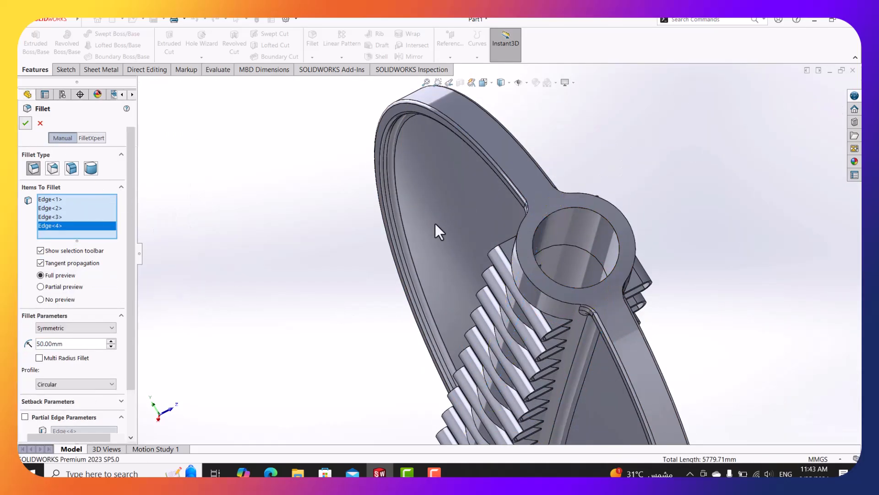
pyautogui.moveTo(432, 204); pyautogui.dragTo(586, 311, button='middle')
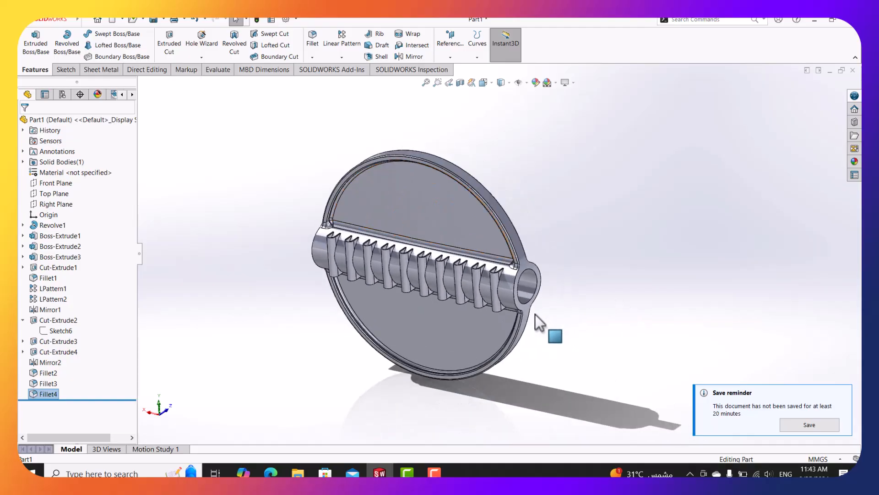
pyautogui.moveTo(535, 328)
pyautogui.mouseDown(button='middle')
pyautogui.moveTo(515, 311)
pyautogui.moveTo(534, 298)
pyautogui.moveTo(550, 315)
pyautogui.moveTo(538, 334)
pyautogui.mouseUp(button='middle')
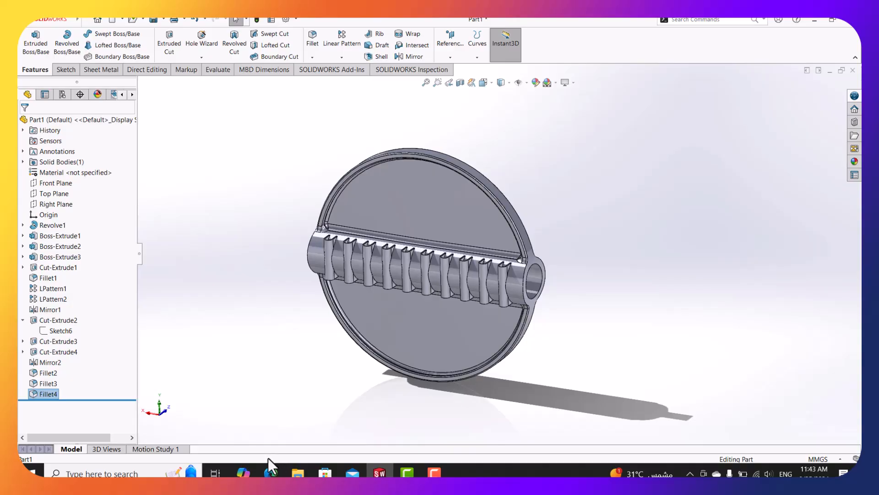
pyautogui.click(270, 471)
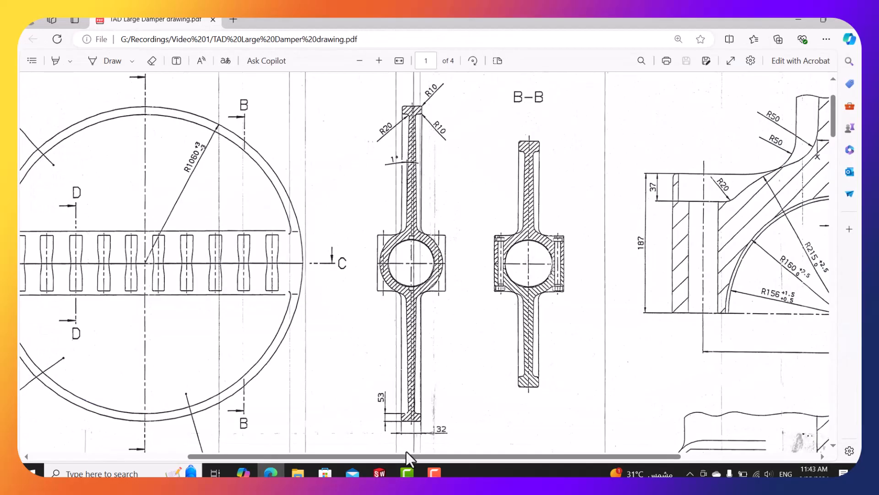
# Pan the damper PDF left to show the full circular front view beside section B-B.
pyautogui.moveTo(408, 452)
pyautogui.mouseDown()
pyautogui.moveTo(389, 460)
pyautogui.moveTo(286, 448)
pyautogui.mouseUp()
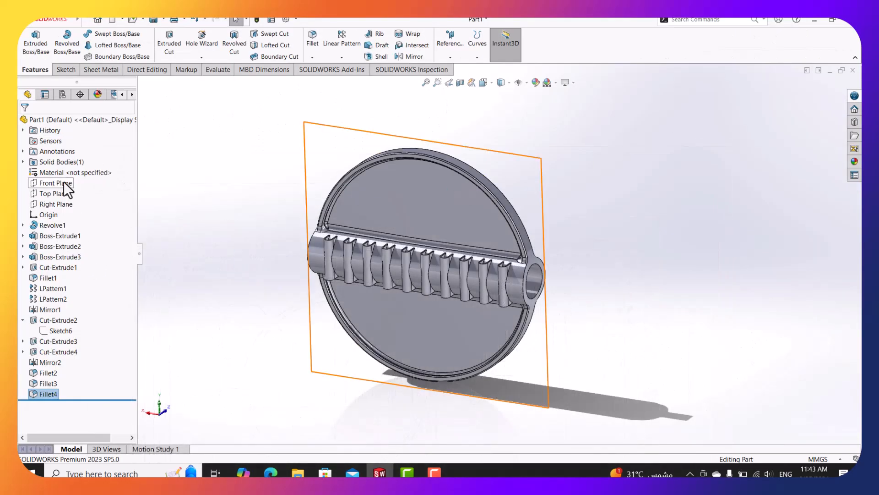
pyautogui.click(56, 182)
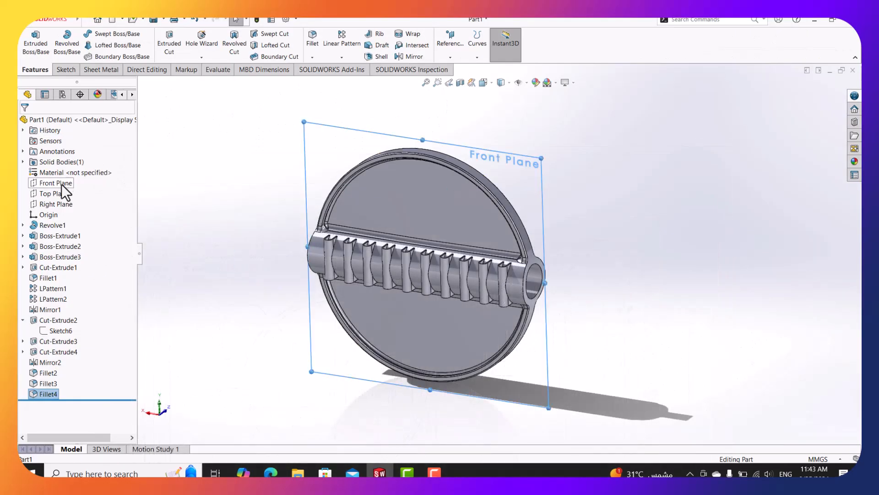
pyautogui.rightClick(62, 185)
pyautogui.click(74, 170)
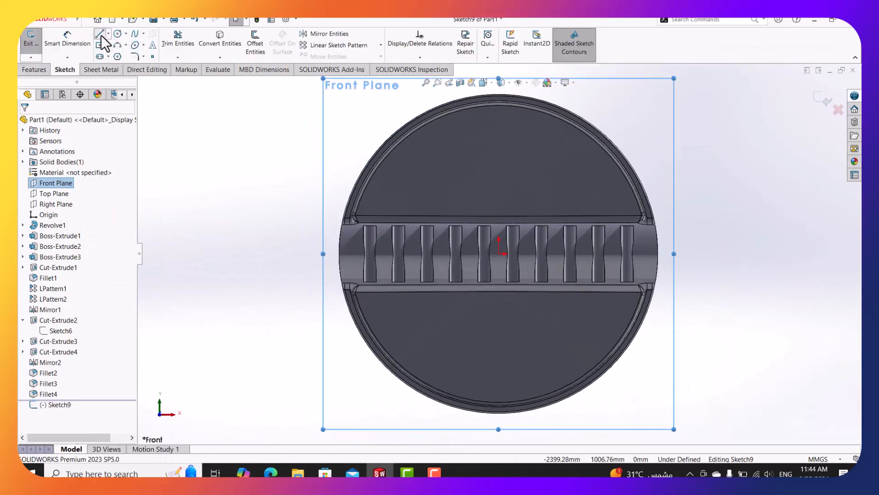
pyautogui.click(100, 35)
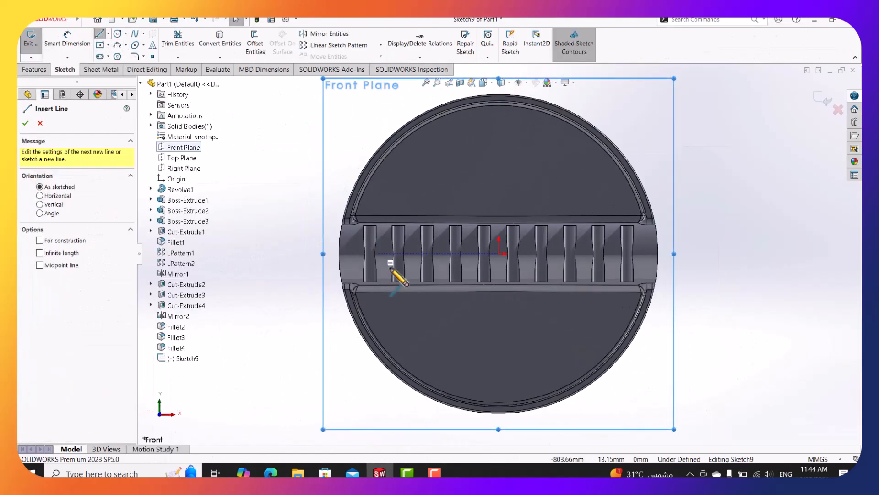
pyautogui.click(339, 253)
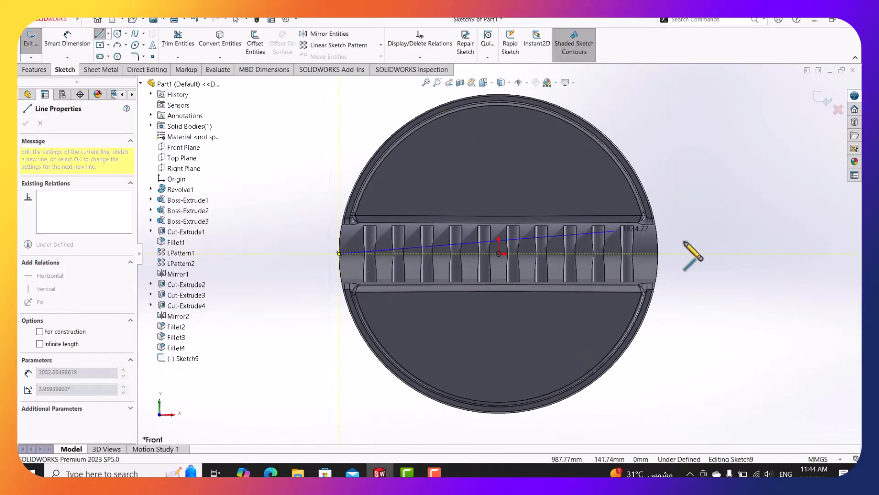
pyautogui.click(658, 253)
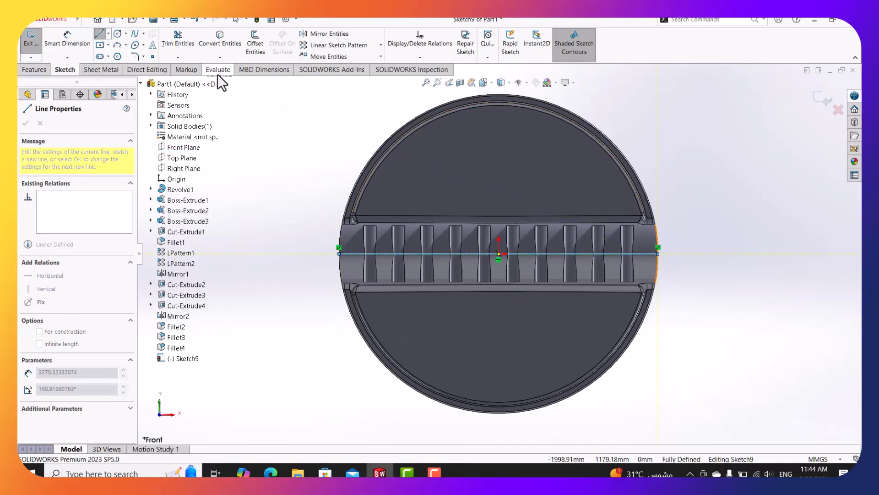
pyautogui.click(153, 70)
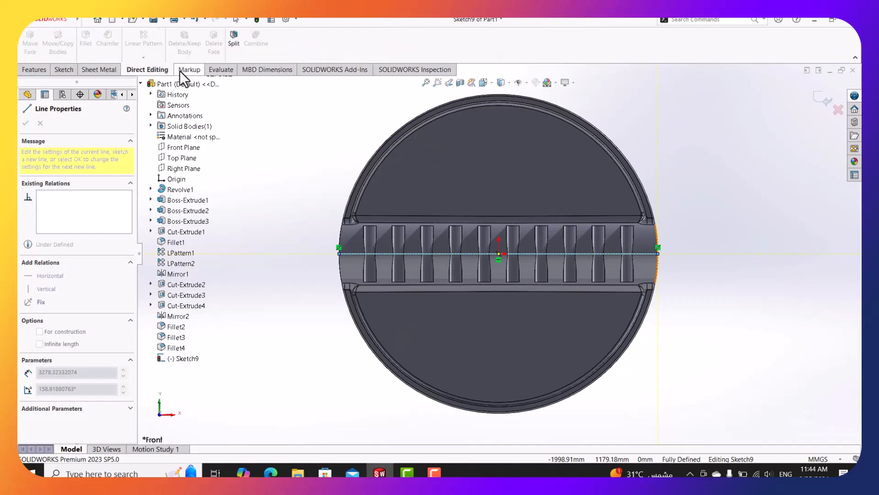
pyautogui.click(233, 41)
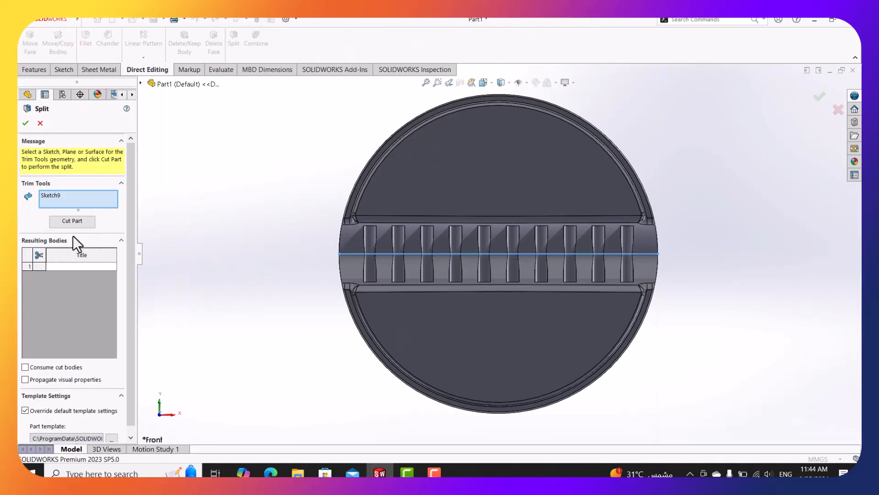
pyautogui.click(70, 224)
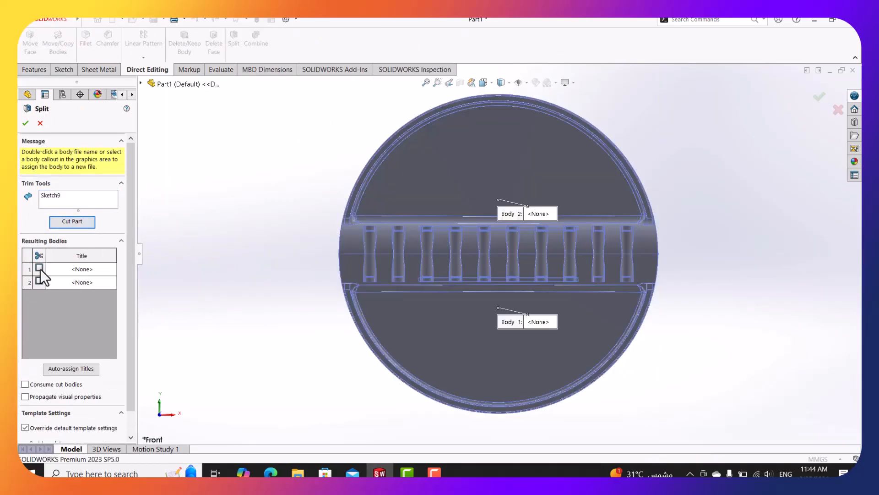
pyautogui.click(39, 267)
pyautogui.click(39, 280)
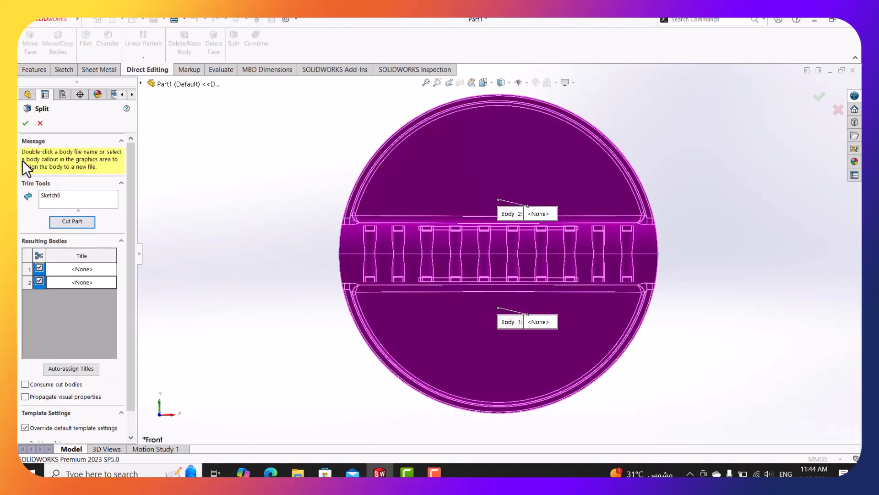
pyautogui.click(25, 123)
pyautogui.moveTo(304, 157); pyautogui.dragTo(320, 177, button='middle')
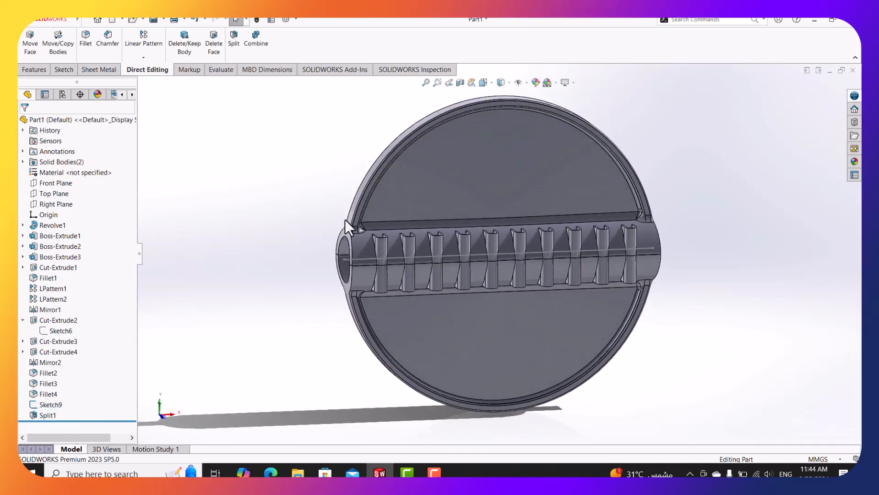
pyautogui.rightClick(368, 258)
pyautogui.click(390, 247)
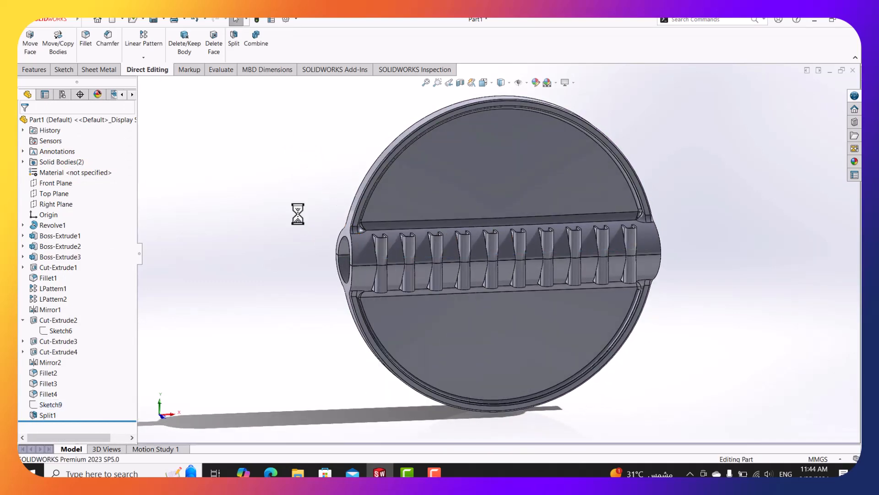
pyautogui.moveTo(339, 210); pyautogui.dragTo(631, 237, button='middle')
pyautogui.scroll(2, 637, 235)
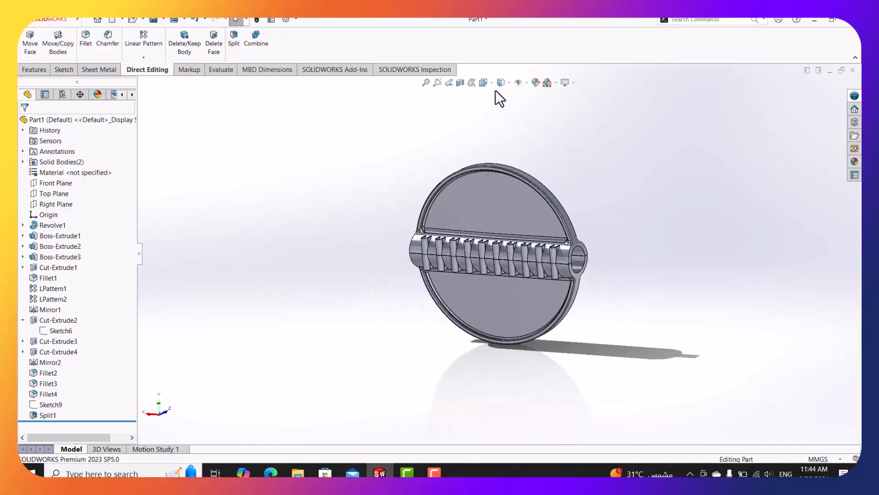
pyautogui.click(483, 82)
pyautogui.click(394, 282)
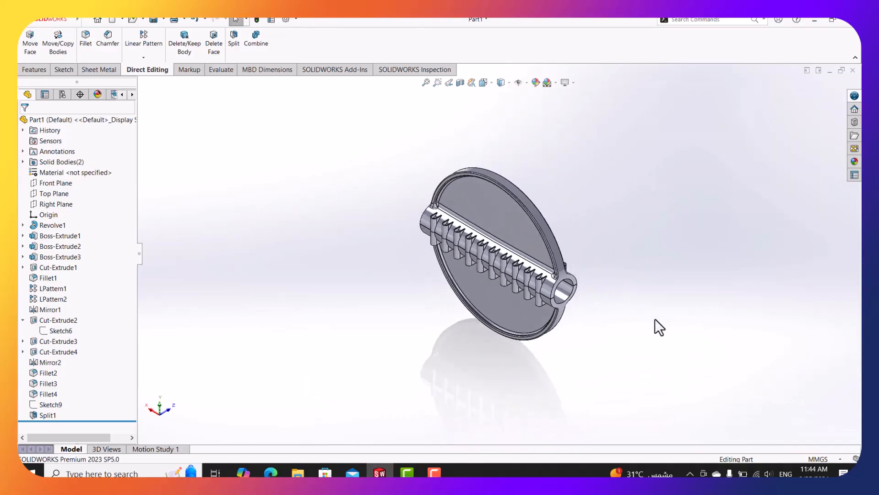
pyautogui.scroll(2, 614, 229)
pyautogui.scroll(-3, 550, 273)
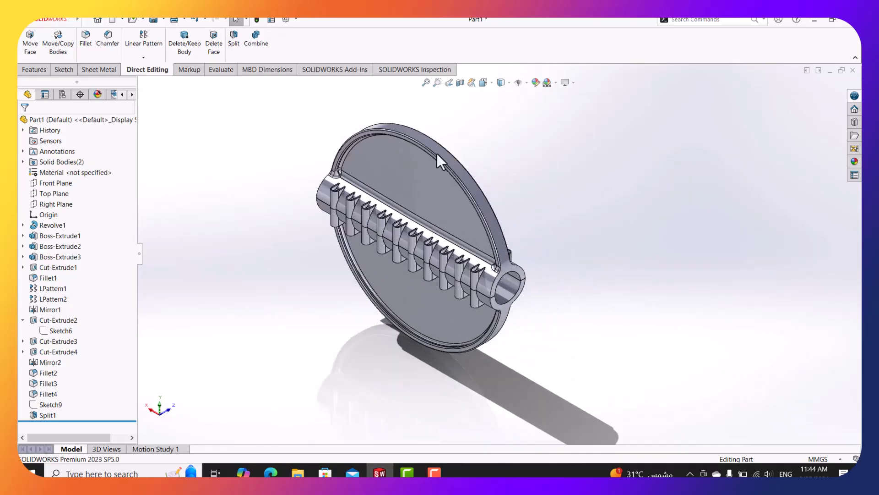
pyautogui.moveTo(437, 153); pyautogui.dragTo(517, 193, button='middle')
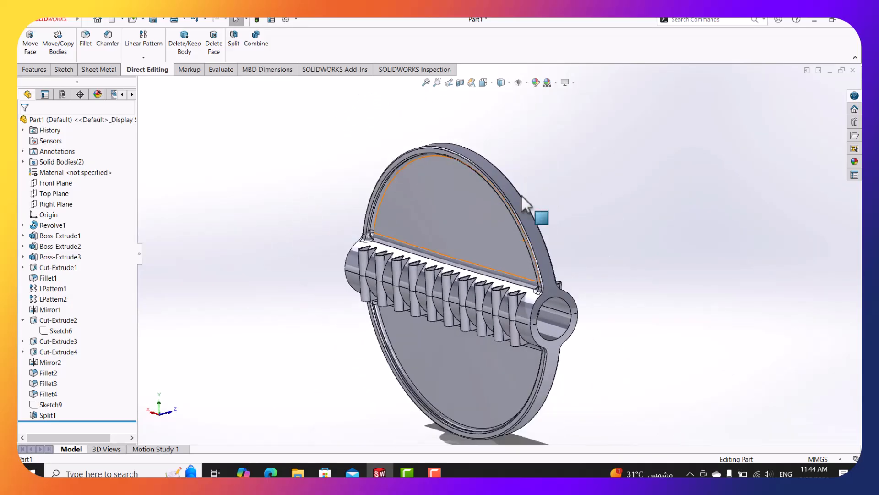
pyautogui.scroll(3, 522, 197)
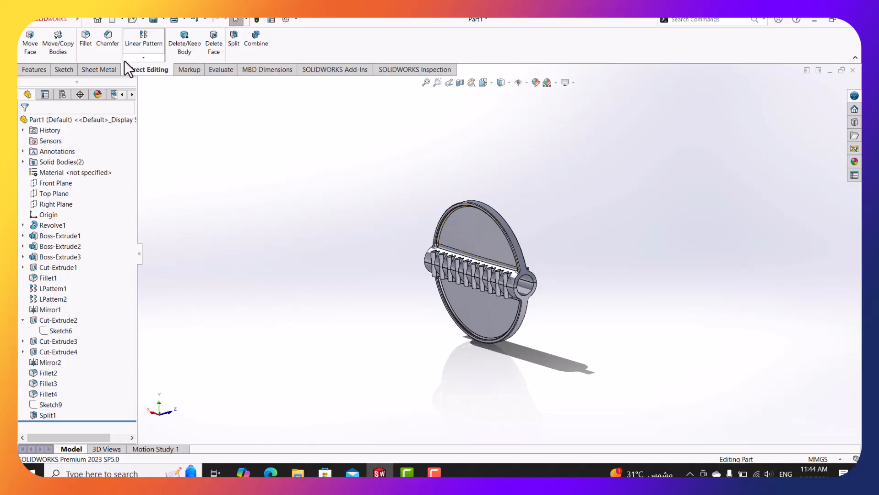
# Move the upper split body Split1[2] 784.8 mm up along Y with Move/Copy Bodies.
pyautogui.click(66, 45)
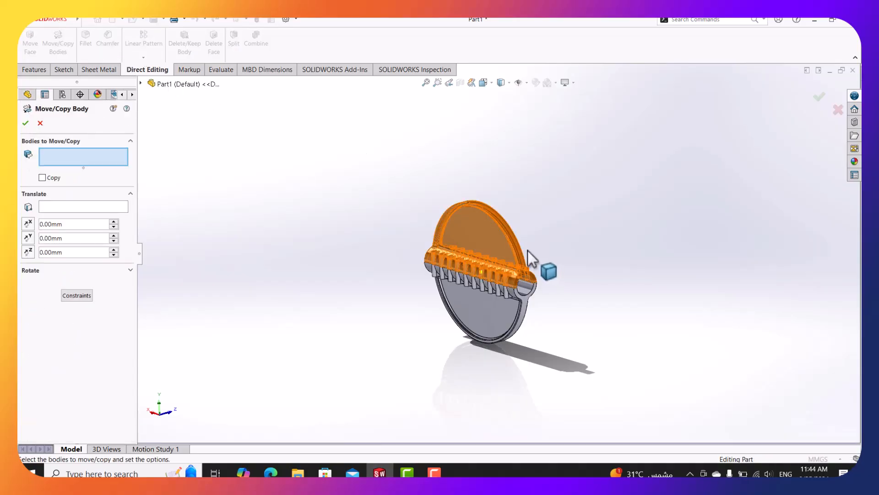
pyautogui.scroll(-5, 527, 250)
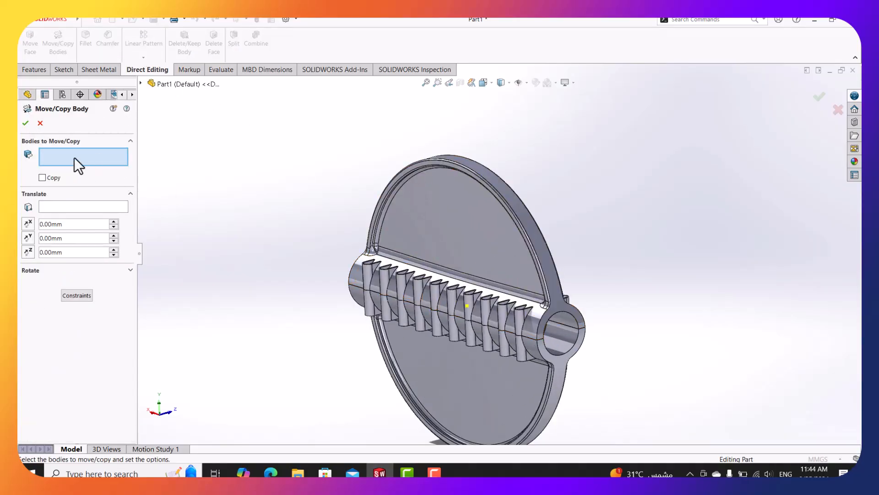
pyautogui.click(529, 269)
pyautogui.scroll(4, 526, 260)
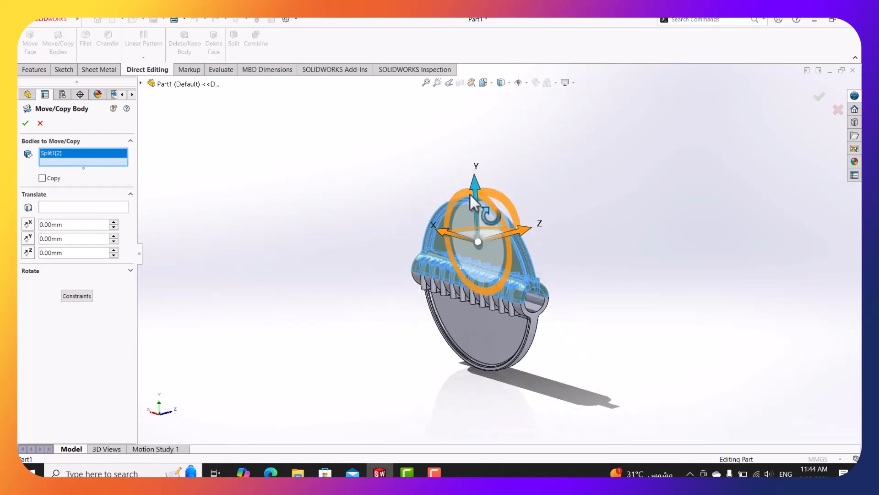
pyautogui.moveTo(471, 188); pyautogui.dragTo(425, 121)
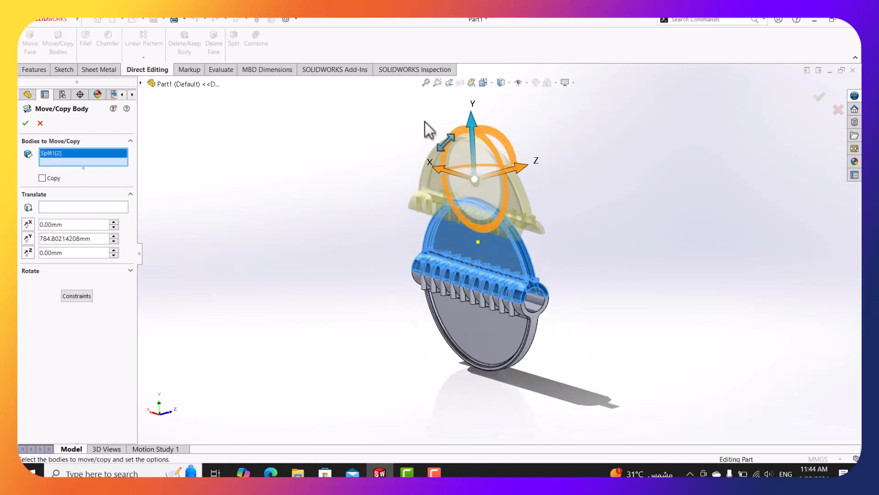
pyautogui.click(25, 123)
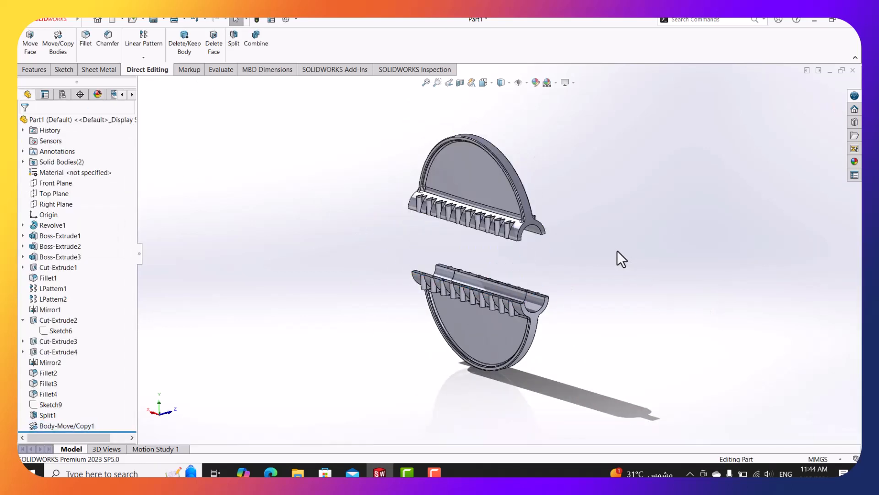
# Inspect the separated halves, then roll back above Body-Move/Copy1 so they appear joined.
pyautogui.moveTo(617, 252)
pyautogui.mouseDown(button='middle')
pyautogui.moveTo(563, 255)
pyautogui.moveTo(581, 228)
pyautogui.moveTo(577, 183)
pyautogui.moveTo(567, 179)
pyautogui.moveTo(614, 267)
pyautogui.mouseUp(button='middle')
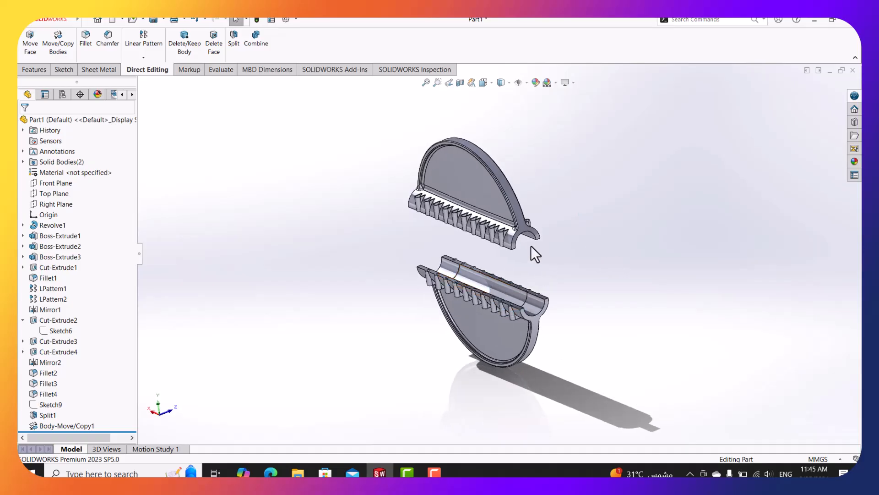
pyautogui.scroll(-3, 517, 254)
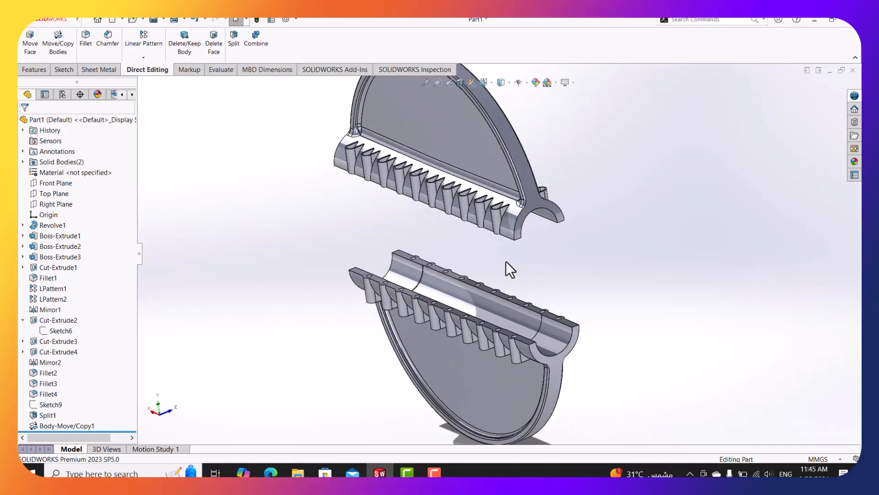
pyautogui.click(553, 207)
pyautogui.moveTo(575, 252)
pyautogui.mouseDown(button='middle')
pyautogui.moveTo(550, 261)
pyautogui.moveTo(565, 249)
pyautogui.mouseUp(button='middle')
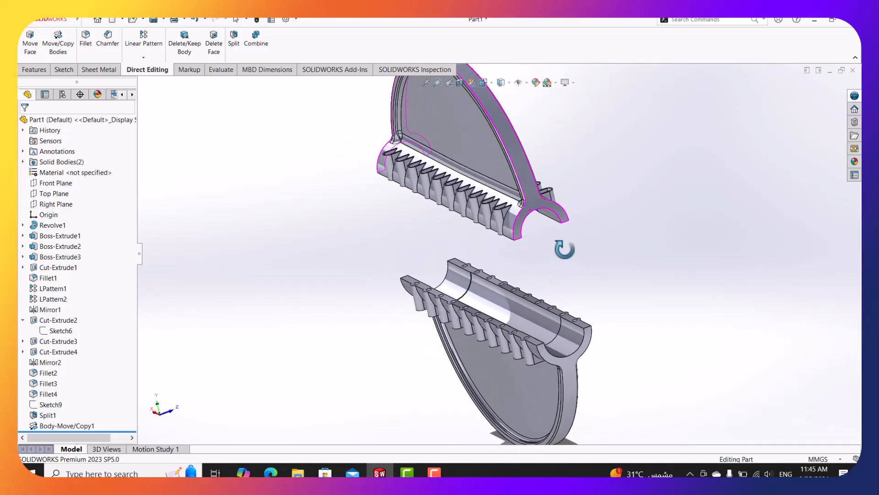
pyautogui.scroll(1, 565, 251)
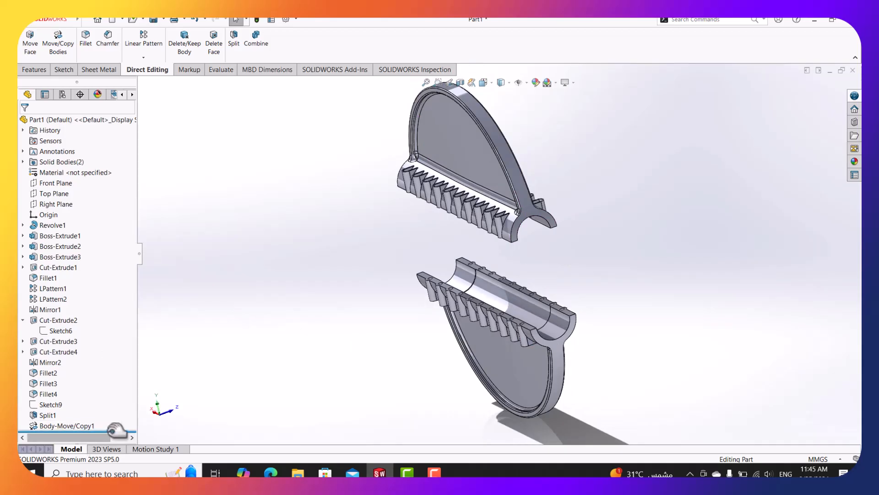
pyautogui.moveTo(117, 431); pyautogui.dragTo(117, 420)
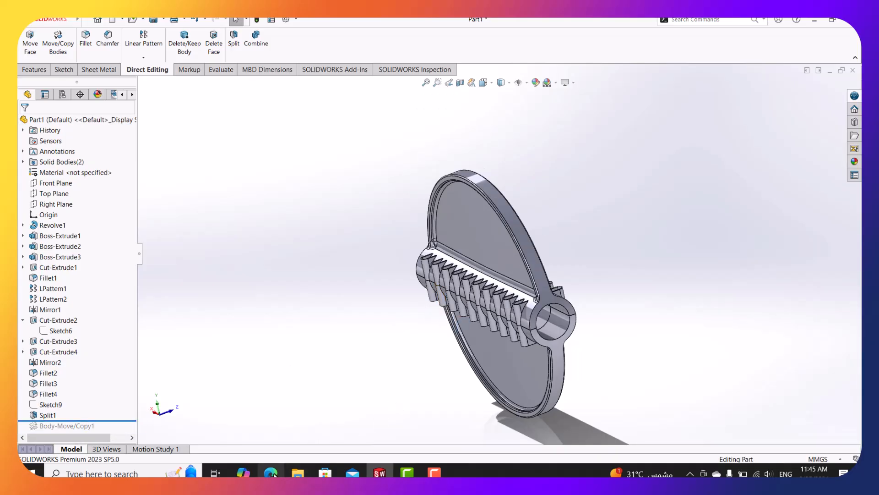
# Bring up the TAD Large Damper PDF and pan to sections A-A and B-B beside the front view.
pyautogui.moveTo(270, 473)
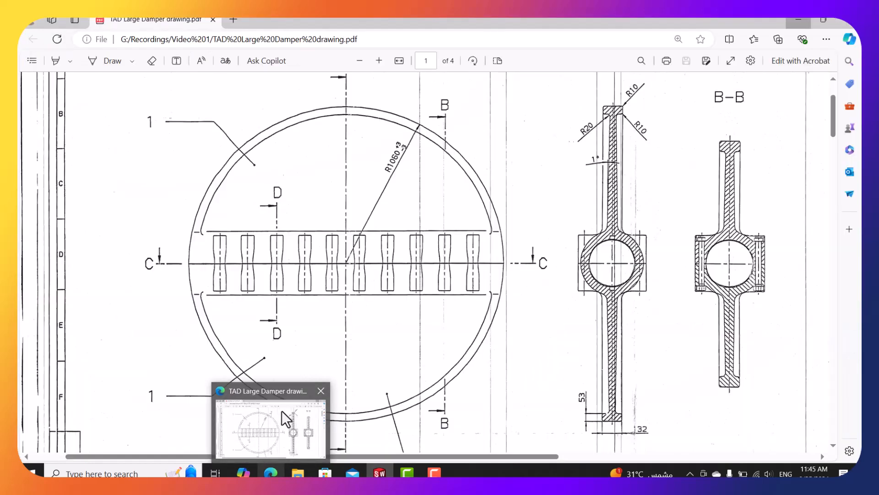
pyautogui.click(282, 411)
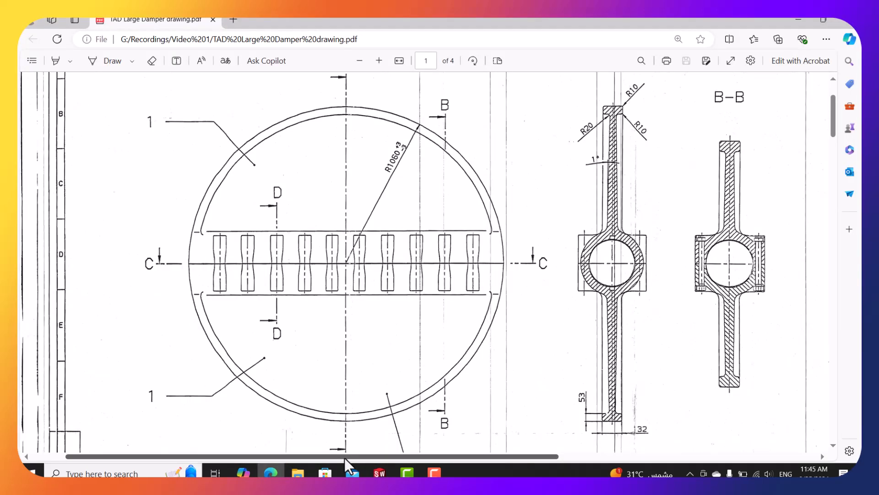
pyautogui.hscroll(-2, 344, 457)
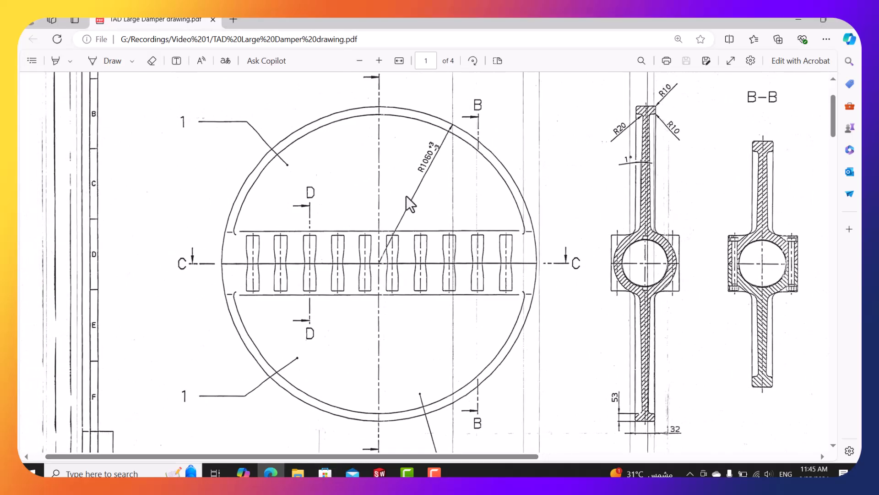
pyautogui.keyDown('ctrl'); pyautogui.scroll(-2, 411, 203); pyautogui.keyUp('ctrl')
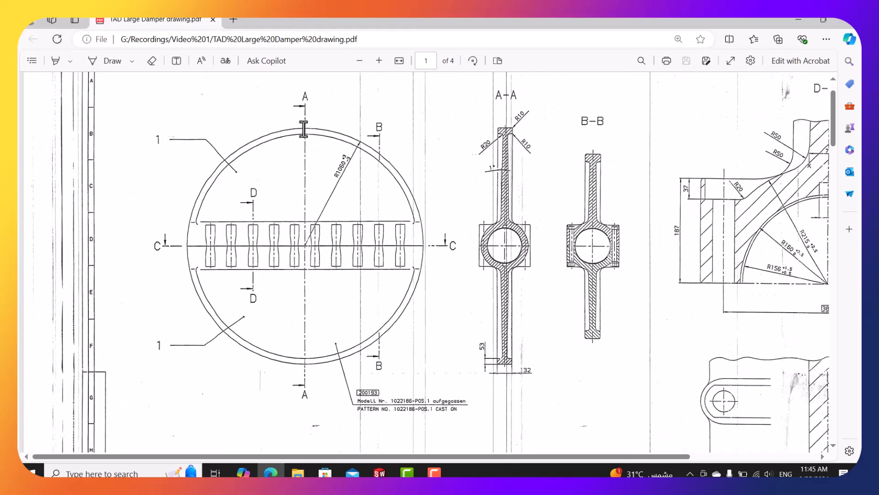
pyautogui.doubleClick(305, 394)
pyautogui.click(280, 292)
# Turn the damper model to the Back view to match the drawing's front view.
pyautogui.click(798, 20)
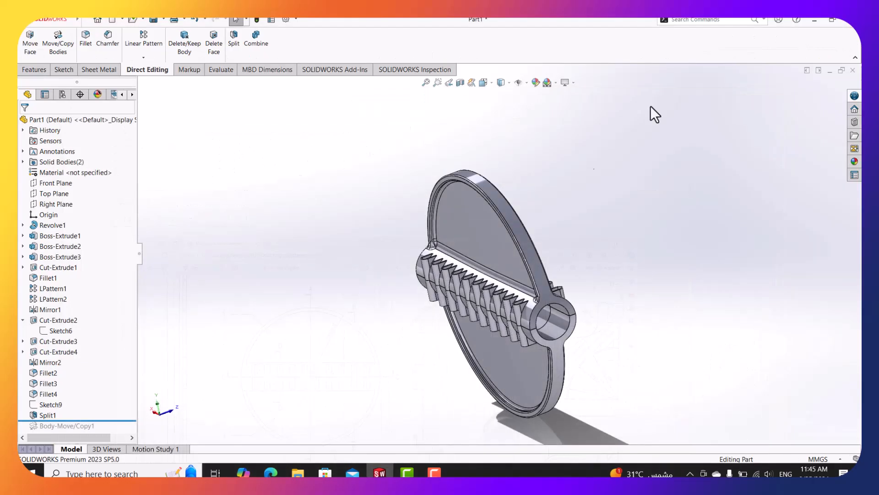
pyautogui.click(57, 183)
pyautogui.click(484, 83)
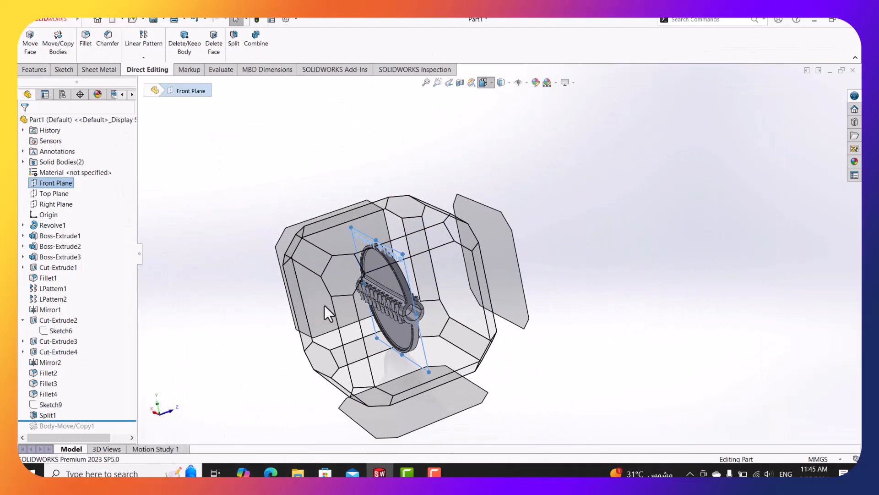
pyautogui.click(320, 309)
pyautogui.click(769, 316)
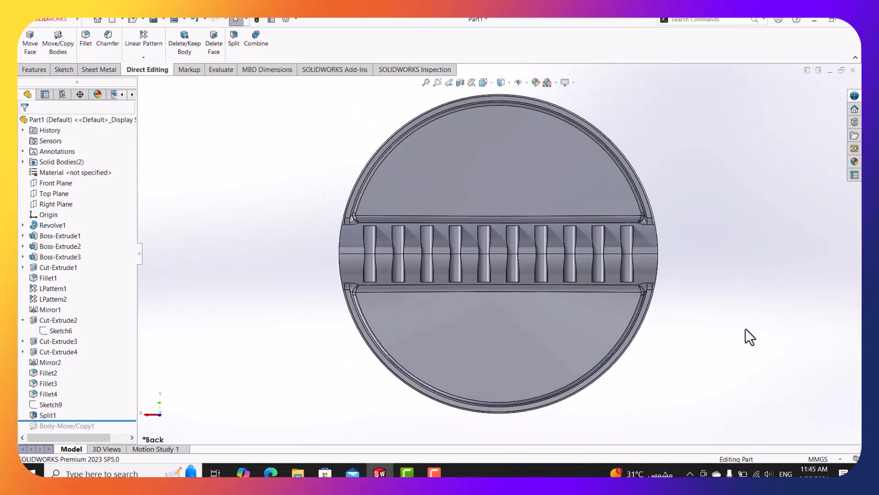
pyautogui.scroll(5, 534, 245)
pyautogui.scroll(-4, 363, 246)
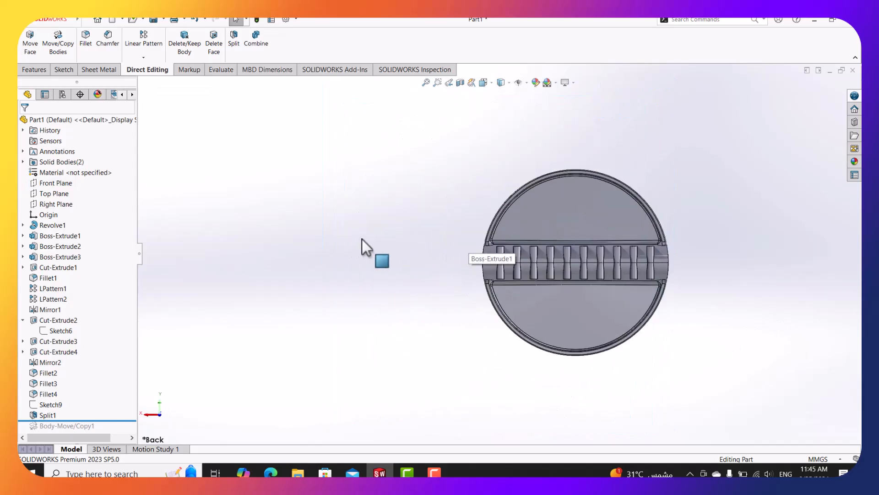
# Tile the damper PDF beside the model to compare the disc's slot row, then minimize it.
pyautogui.click(271, 473)
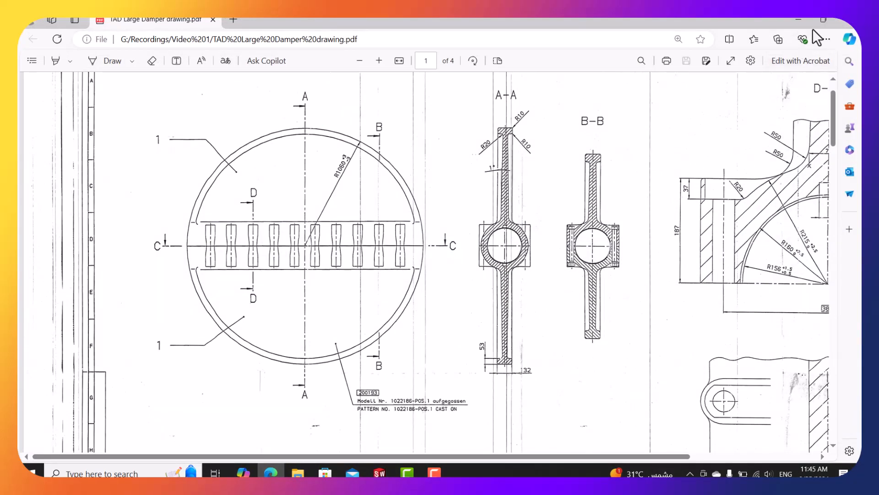
pyautogui.click(813, 29)
pyautogui.scroll(1, 614, 280)
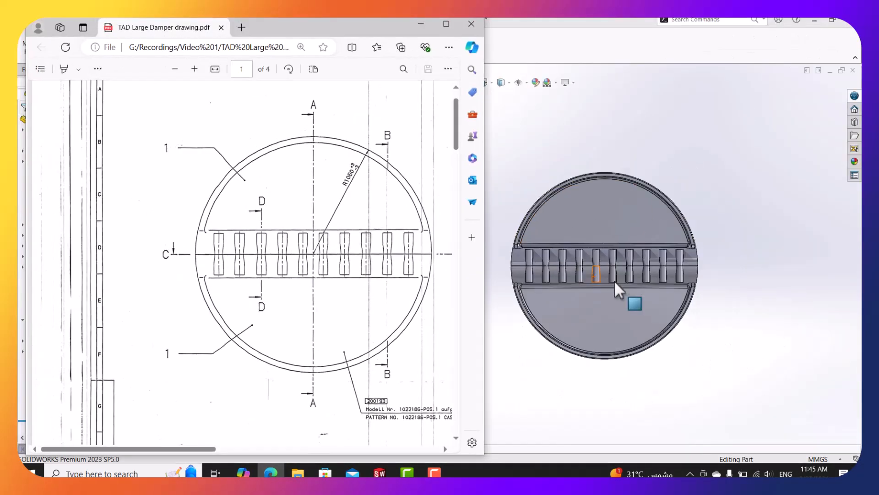
pyautogui.scroll(1, 605, 312)
pyautogui.scroll(-1, 595, 316)
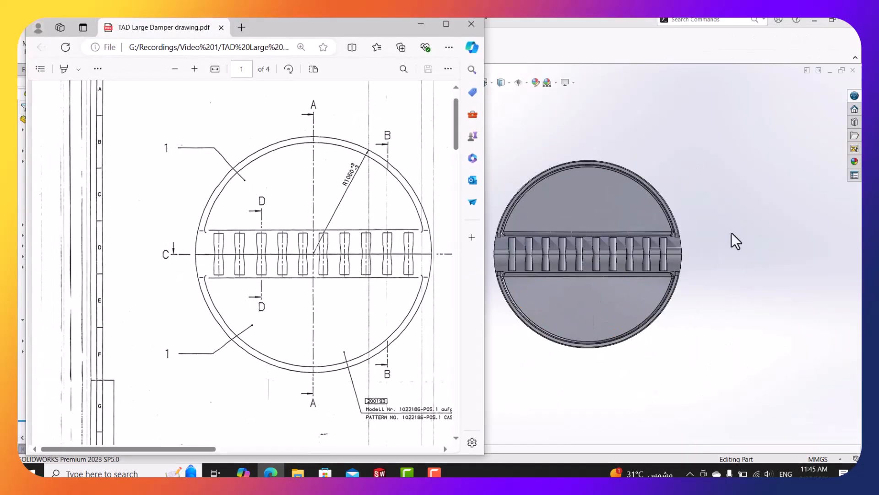
pyautogui.scroll(1, 641, 256)
pyautogui.scroll(-2, 513, 248)
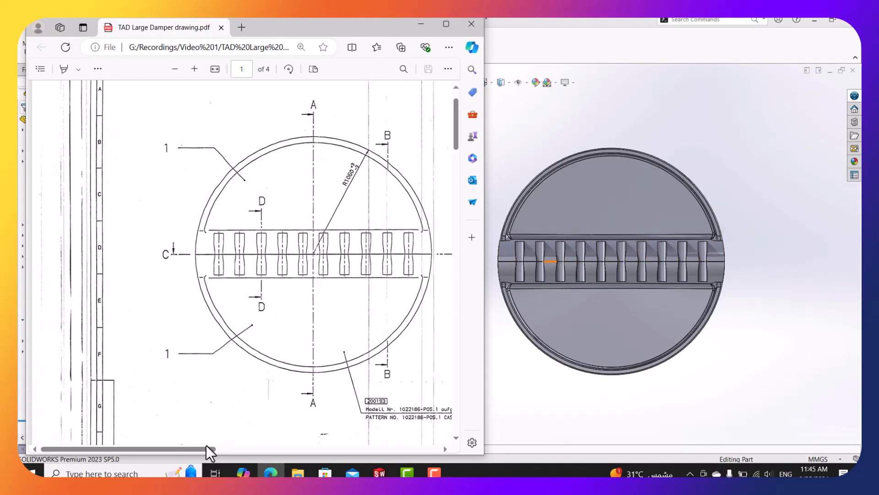
pyautogui.moveTo(206, 445); pyautogui.dragTo(259, 451)
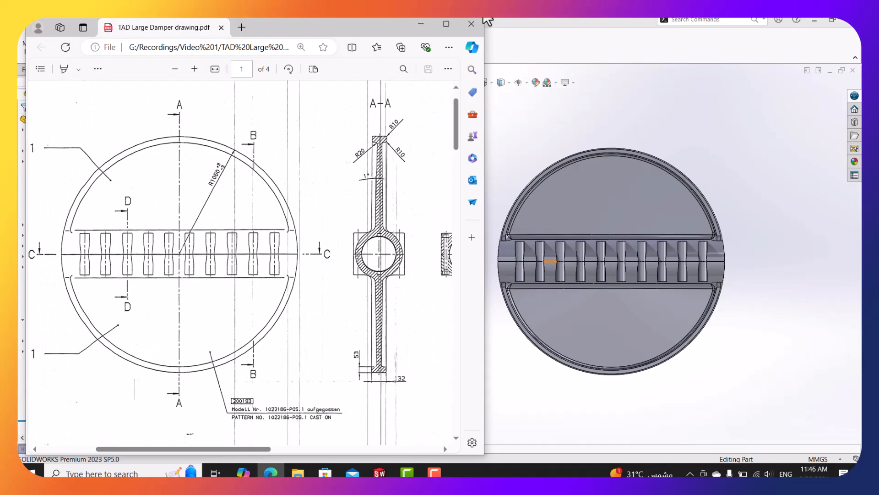
pyautogui.click(420, 23)
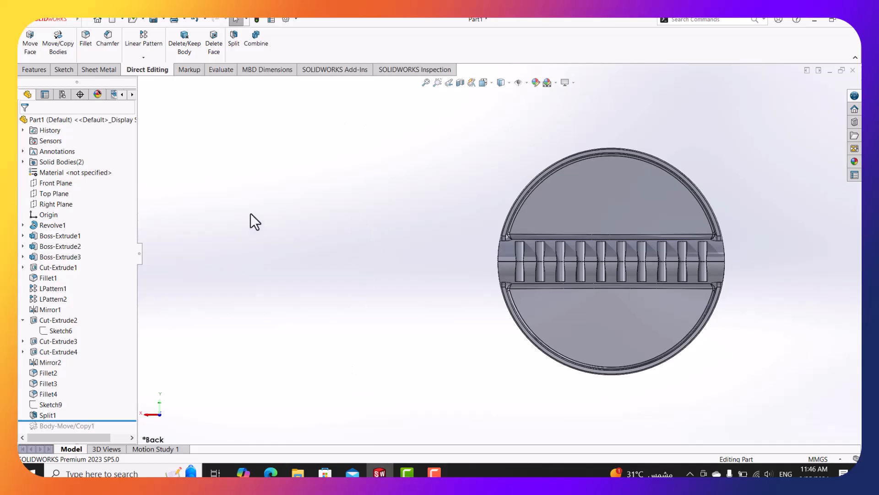
# Section the damper along the Right Plane, then turn the section cut off.
pyautogui.click(46, 208)
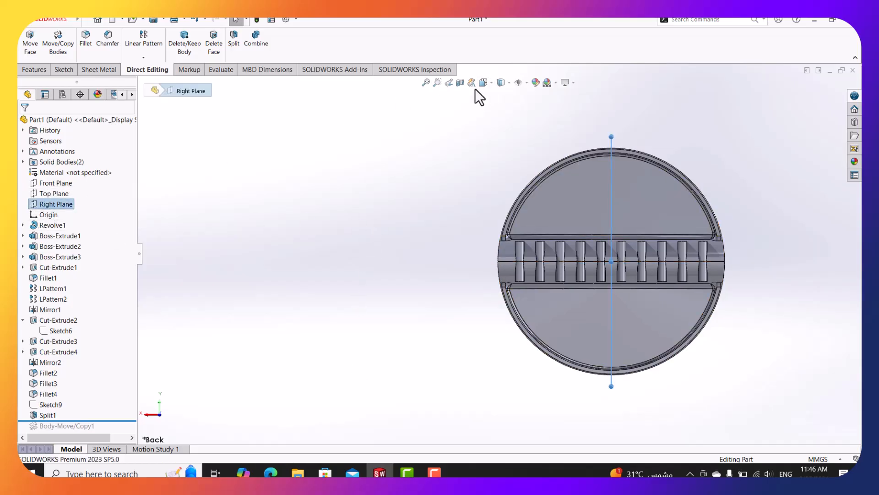
pyautogui.click(460, 85)
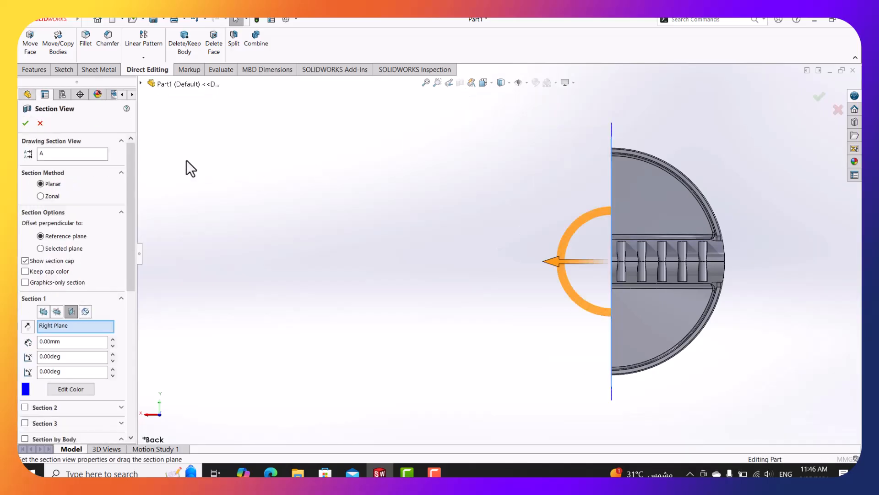
pyautogui.click(27, 124)
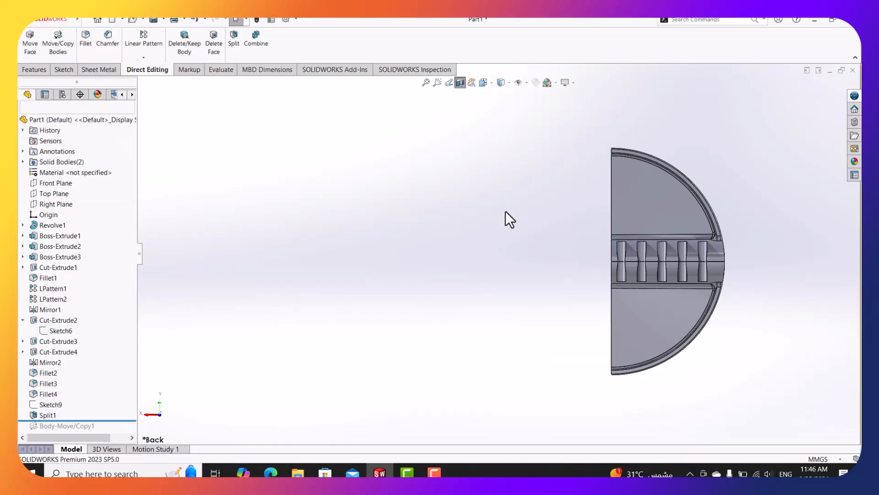
pyautogui.click(461, 82)
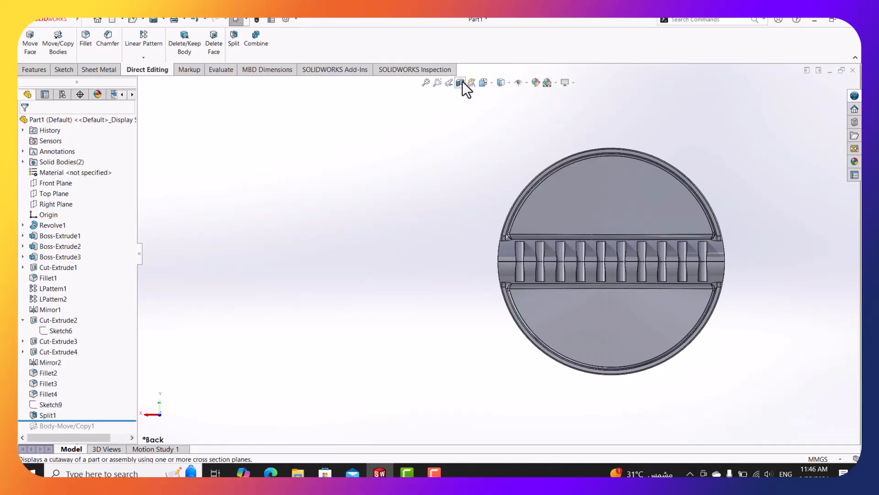
# Reapply the Right Plane section with reversed direction and view it from the Left.
pyautogui.click(461, 83)
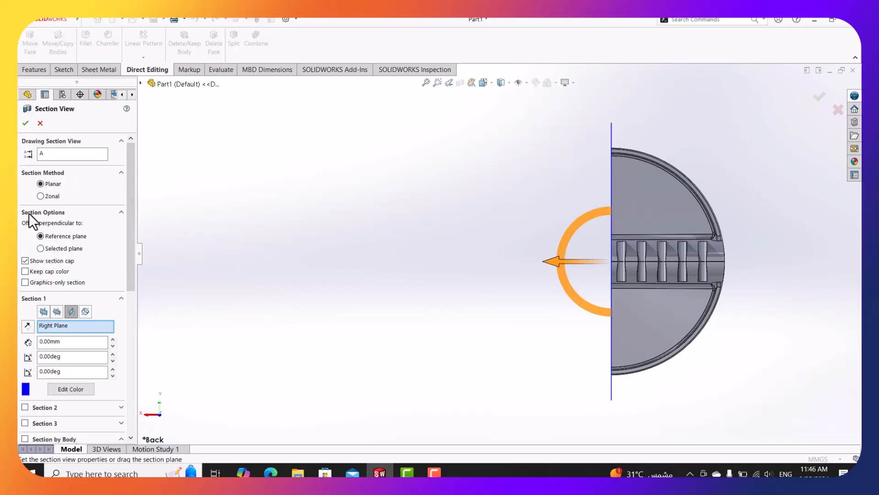
pyautogui.click(26, 326)
pyautogui.click(26, 122)
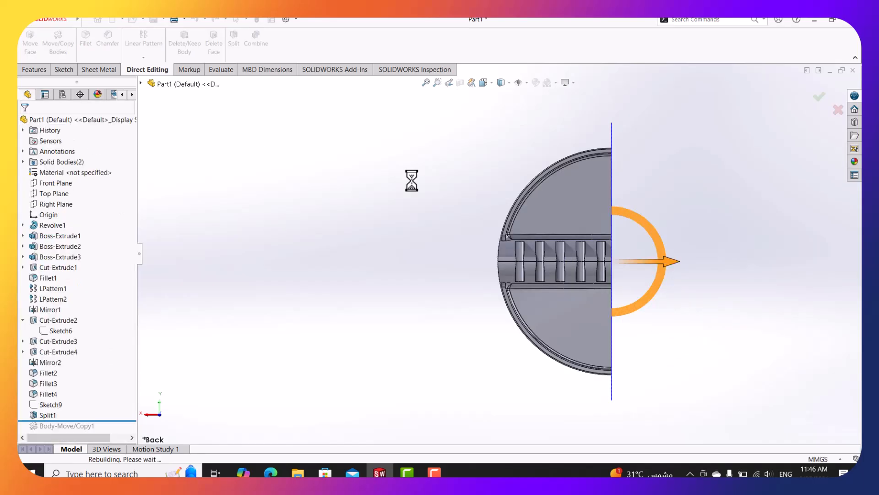
pyautogui.moveTo(508, 207); pyautogui.dragTo(476, 183, button='middle')
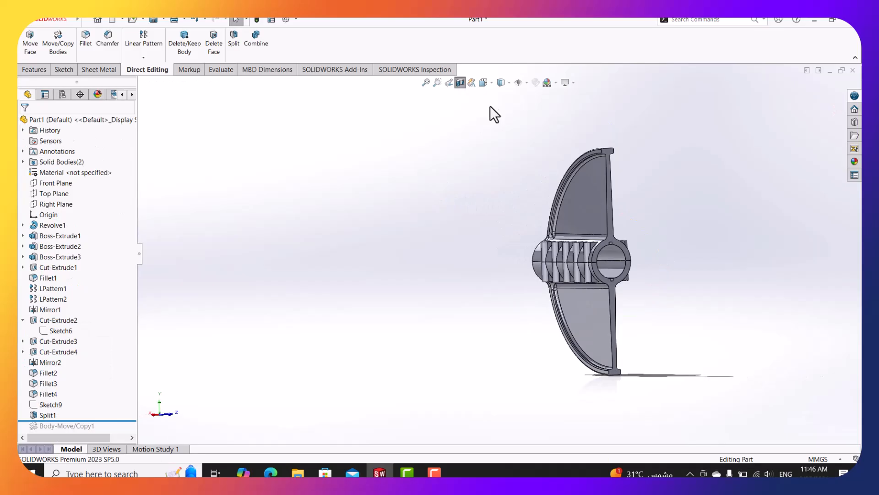
pyautogui.click(484, 84)
pyautogui.click(439, 274)
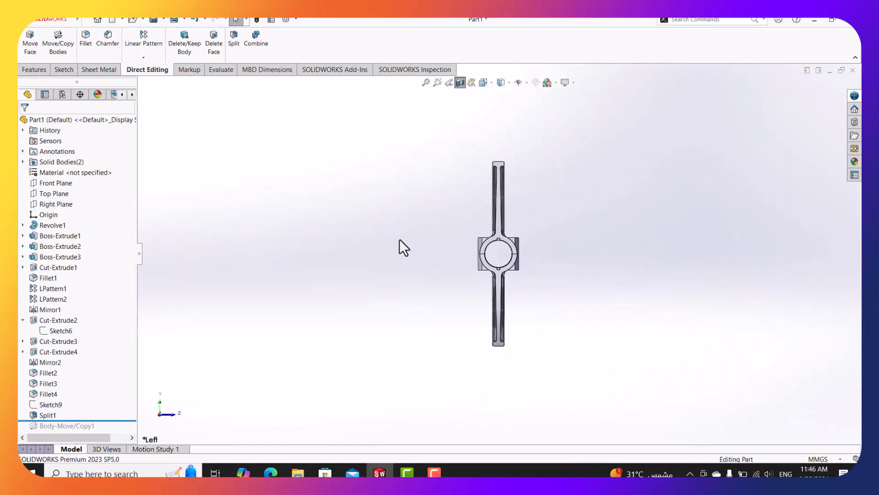
# Pan the damper PDF to section B-B, set the model isometric with Ctrl+7, and minimize the PDF.
pyautogui.click(270, 472)
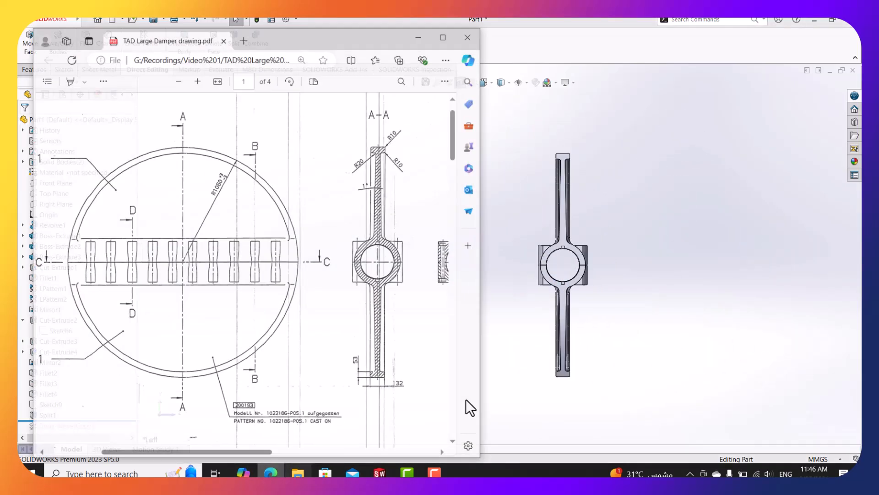
pyautogui.moveTo(252, 445); pyautogui.dragTo(289, 446)
pyautogui.scroll(-3, 563, 295)
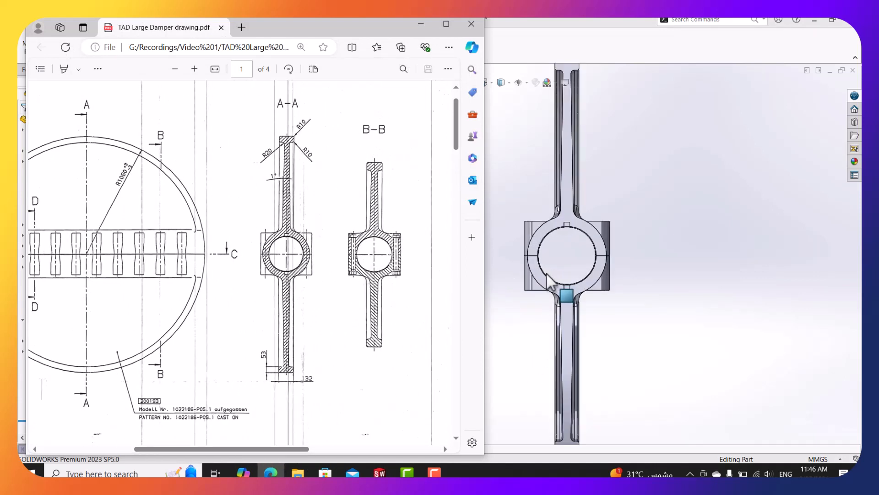
pyautogui.scroll(2, 563, 298)
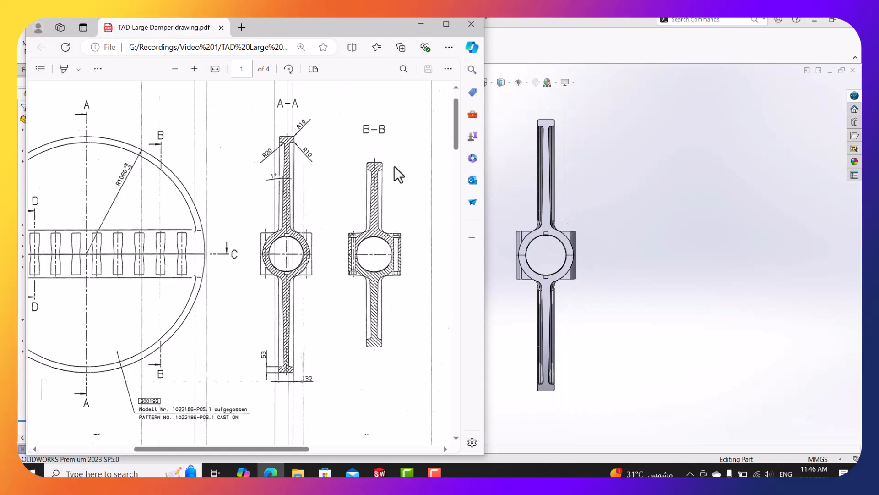
pyautogui.click(421, 25)
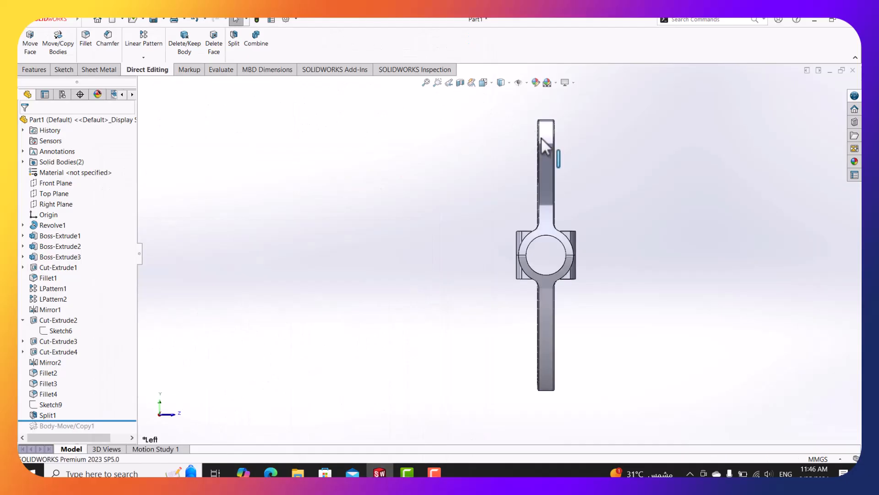
pyautogui.hotkey('ctrl', '7')
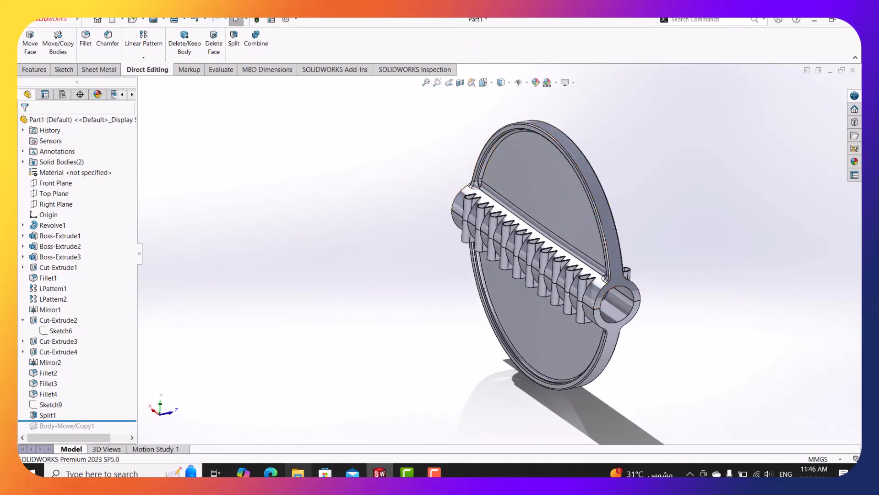
pyautogui.click(271, 473)
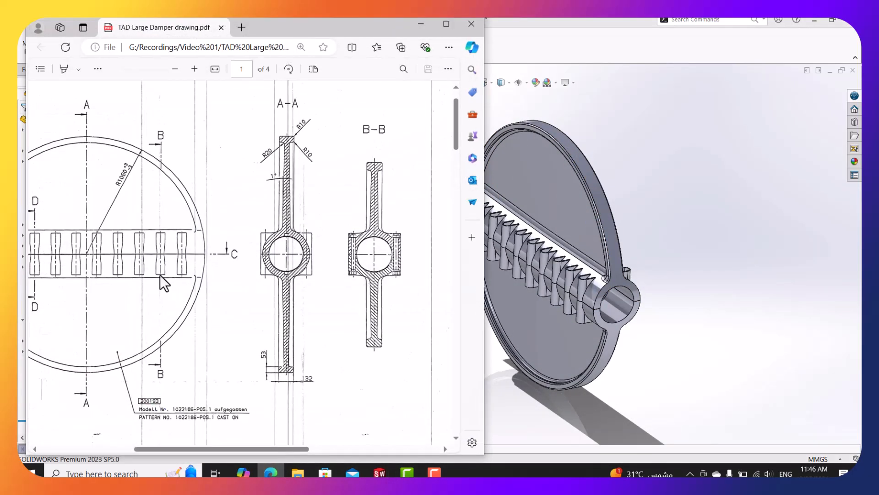
pyautogui.click(421, 25)
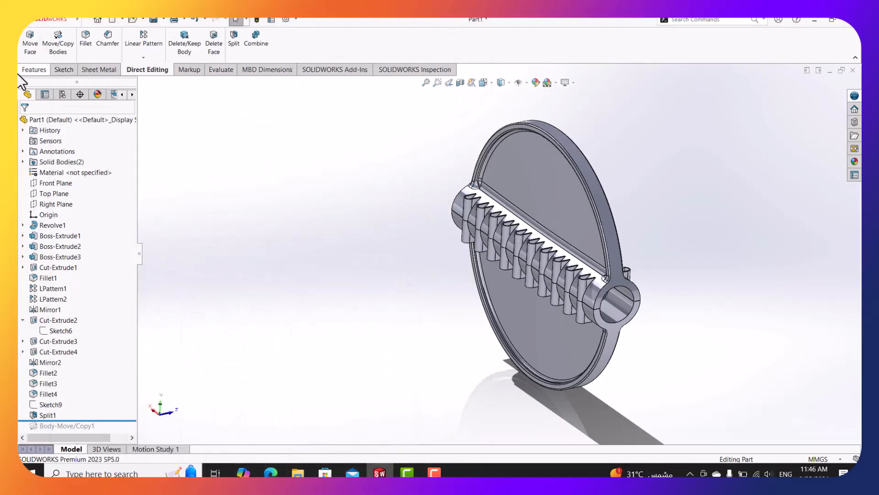
# Create reference Plane1 as a mid plane between the two side faces of one fin.
pyautogui.click(449, 43)
pyautogui.click(451, 72)
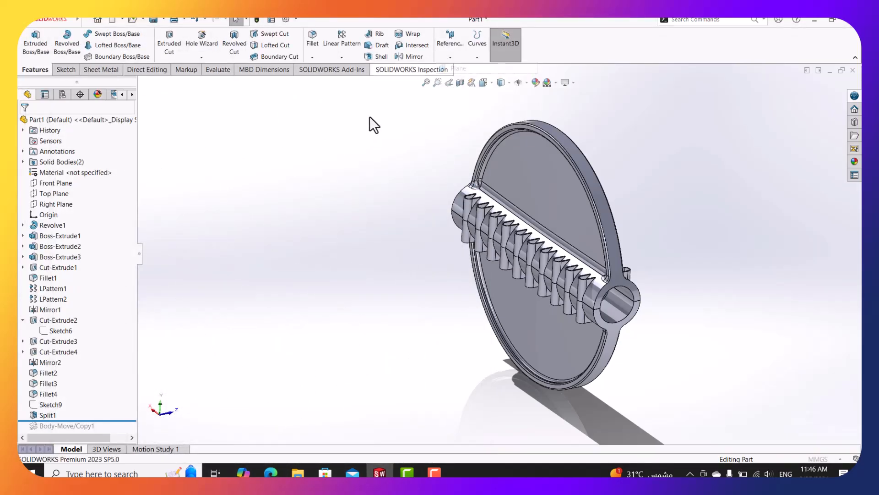
pyautogui.scroll(-8, 583, 282)
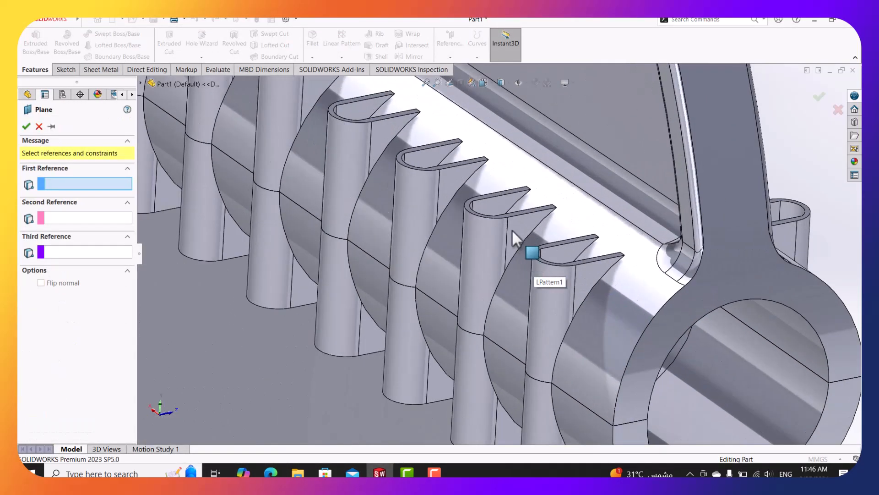
pyautogui.click(512, 229)
pyautogui.moveTo(472, 224); pyautogui.dragTo(538, 236, button='middle')
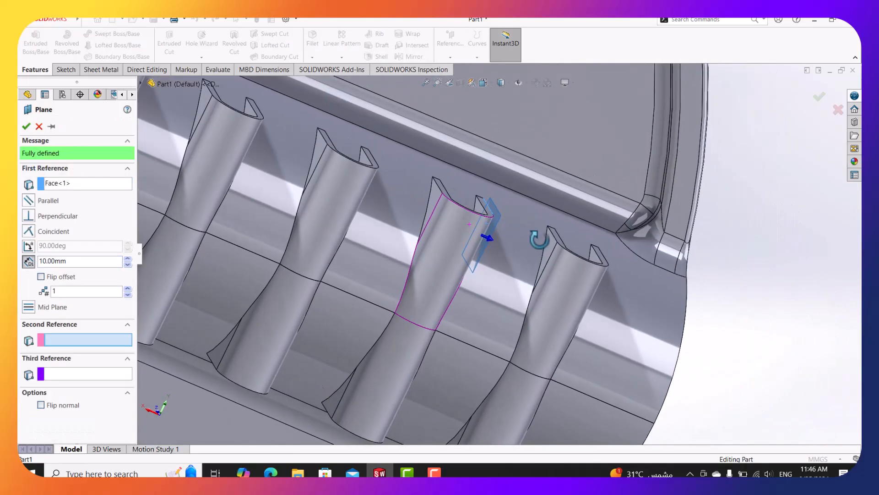
pyautogui.click(435, 201)
pyautogui.moveTo(435, 200); pyautogui.dragTo(396, 211, button='middle')
pyautogui.scroll(3, 504, 224)
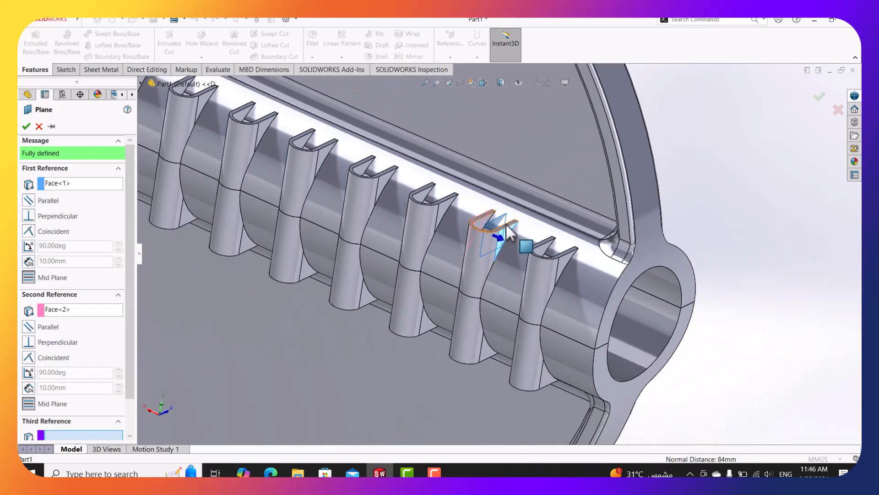
pyautogui.click(27, 126)
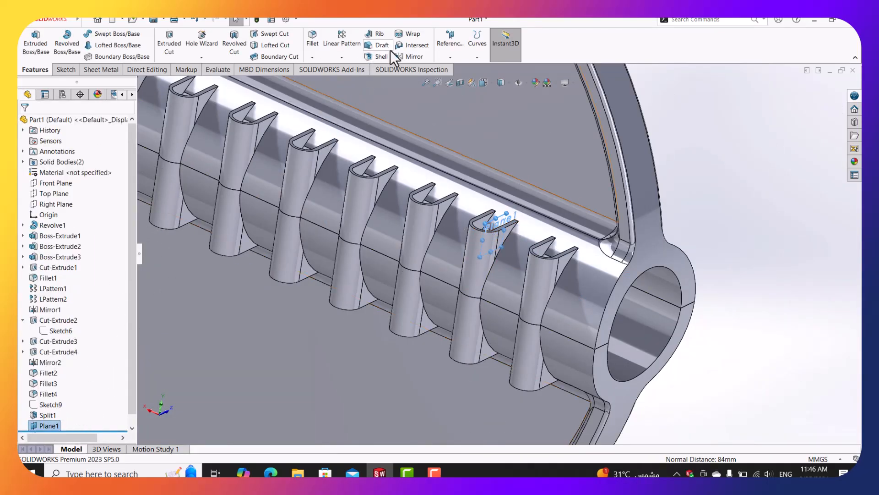
pyautogui.click(420, 87)
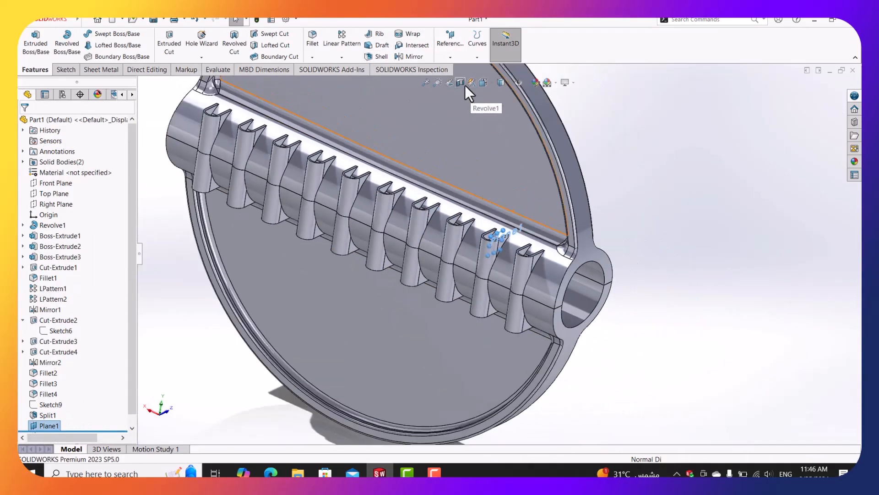
# Section the damper through the fin at Plane1 and view it from the Right.
pyautogui.click(462, 83)
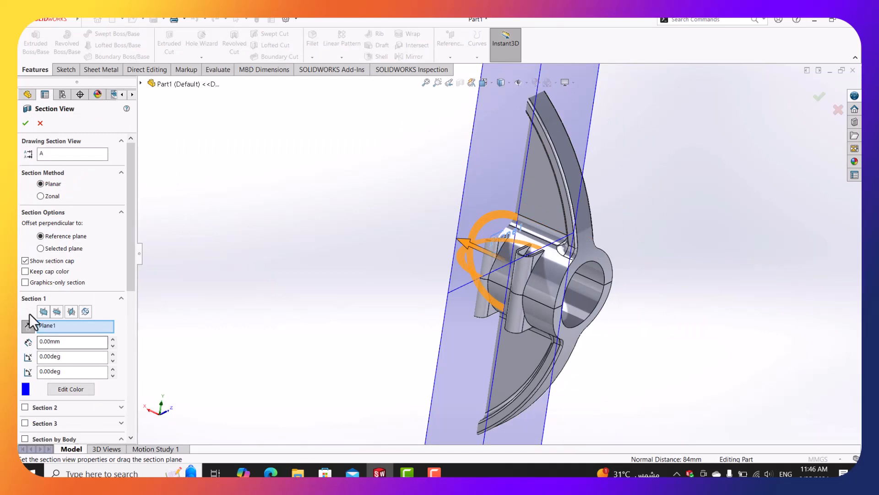
pyautogui.click(26, 124)
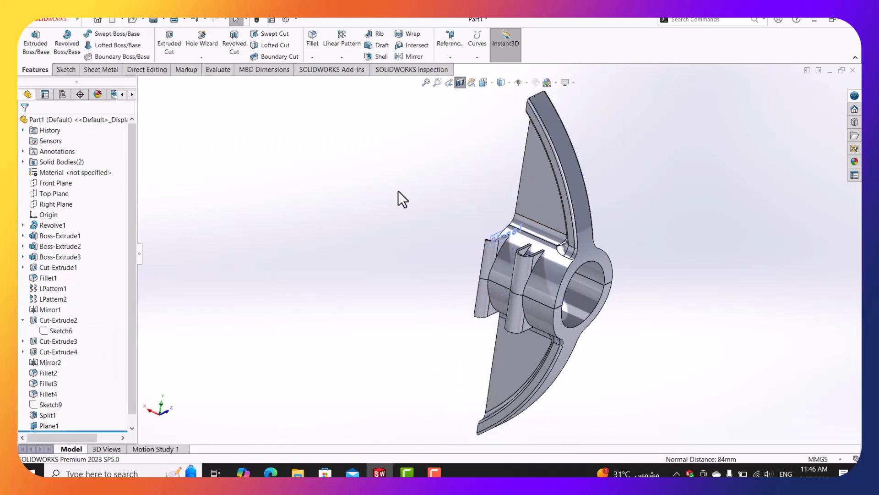
pyautogui.moveTo(397, 190); pyautogui.dragTo(477, 84, button='middle')
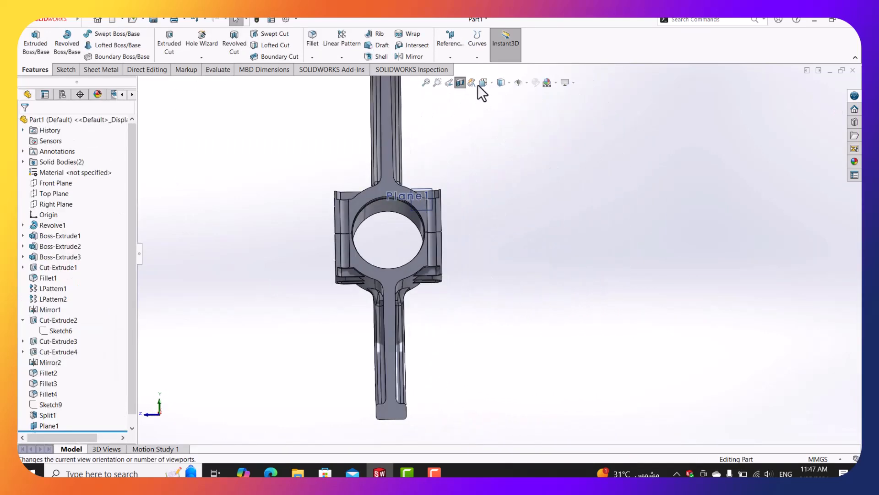
pyautogui.click(483, 83)
pyautogui.click(392, 287)
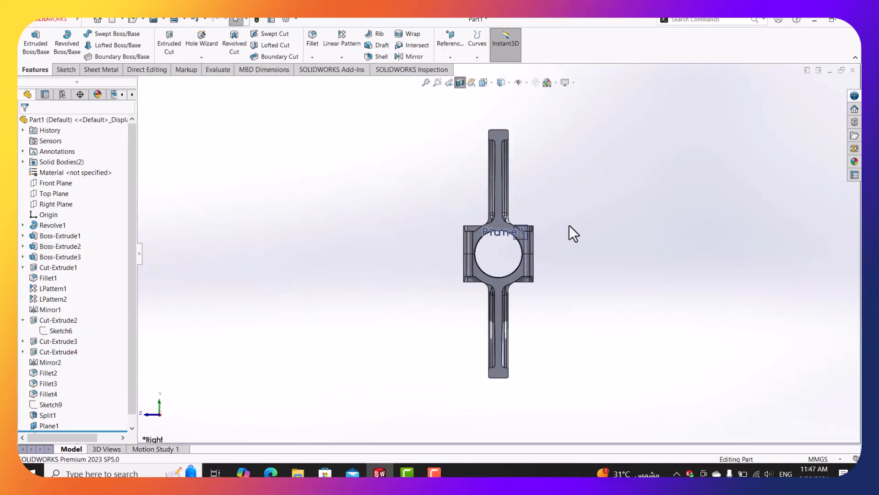
# Hide Plane1 and switch over to the damper drawing PDF.
pyautogui.rightClick(523, 232)
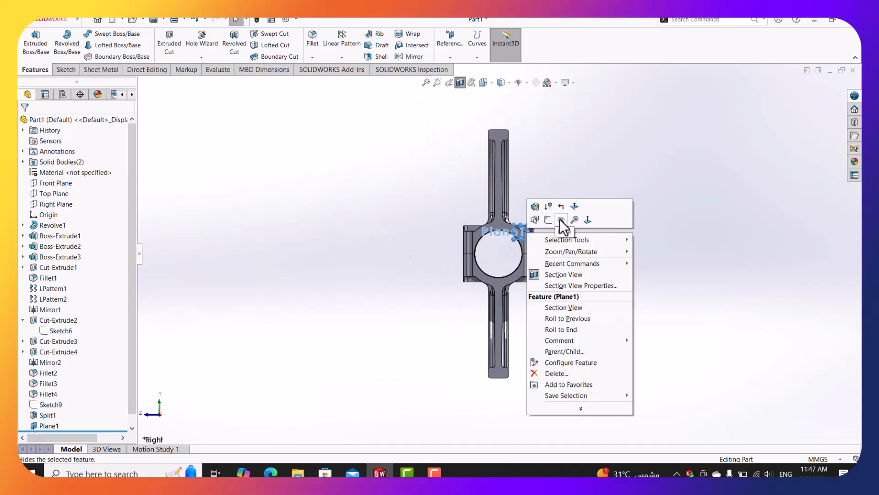
pyautogui.click(561, 221)
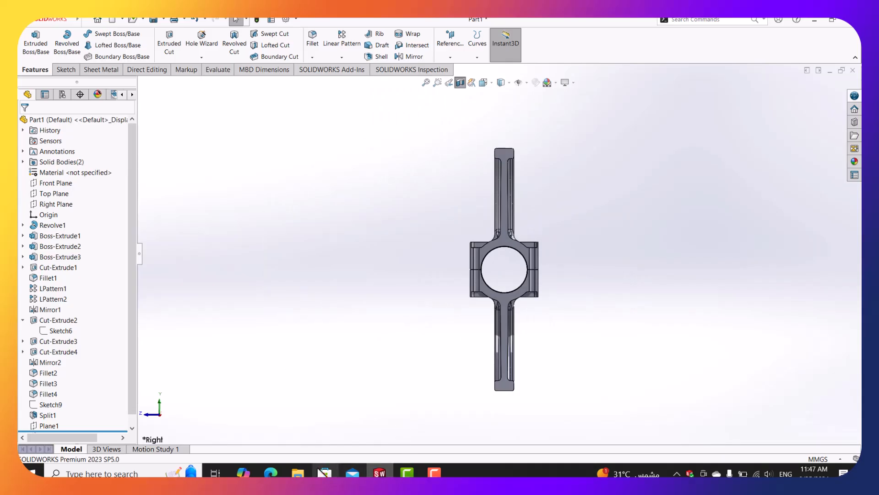
pyautogui.hotkey('alt', 'Tab')
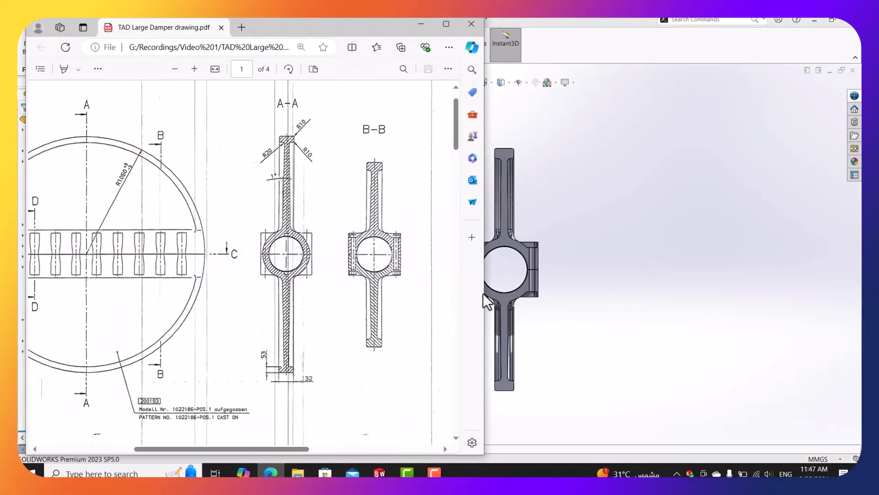
# Review sections B-B, D-D and C-C in the damper PDF, then minimize Edge.
pyautogui.moveTo(482, 292); pyautogui.dragTo(445, 302)
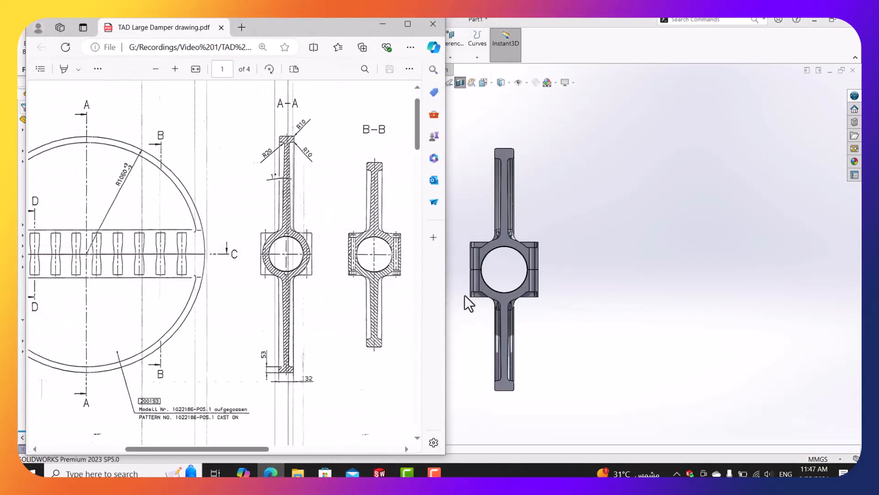
pyautogui.scroll(-4, 488, 317)
pyautogui.scroll(4, 535, 252)
pyautogui.scroll(-1, 481, 255)
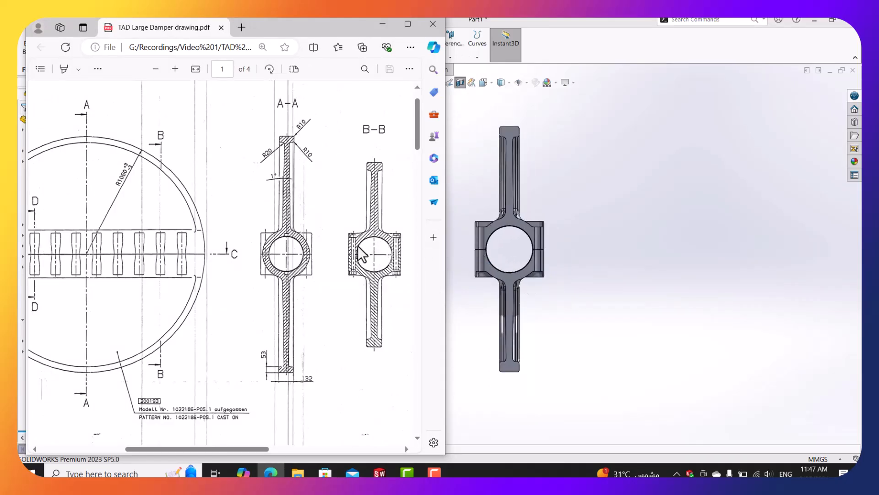
pyautogui.keyDown('ctrl'); pyautogui.scroll(5, 359, 254); pyautogui.keyUp('ctrl')
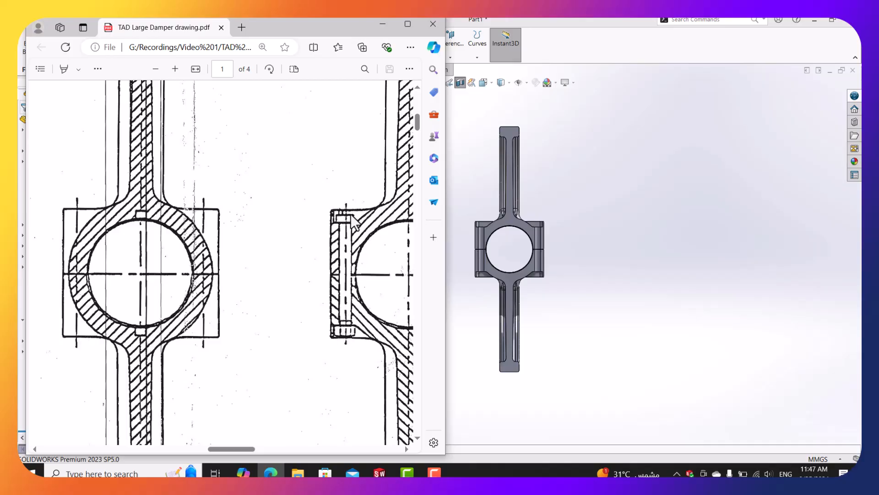
pyautogui.keyDown('ctrl'); pyautogui.scroll(-3, 353, 222); pyautogui.keyUp('ctrl')
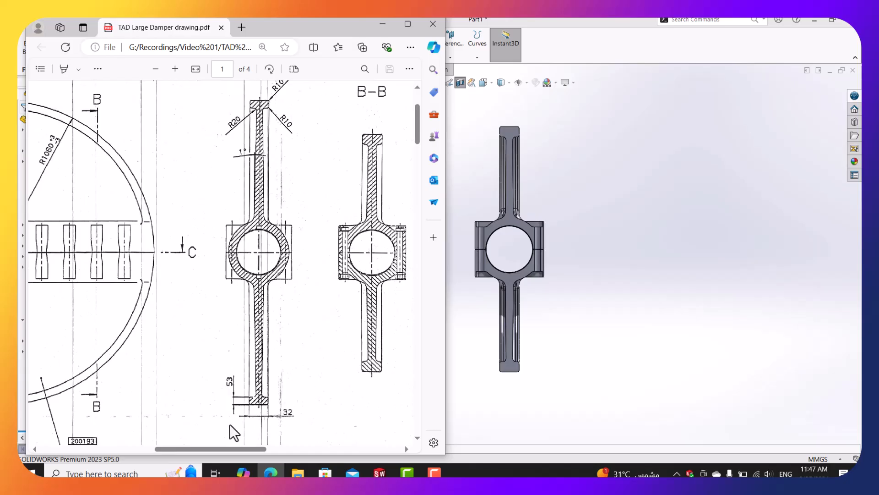
pyautogui.moveTo(227, 447); pyautogui.dragTo(230, 447)
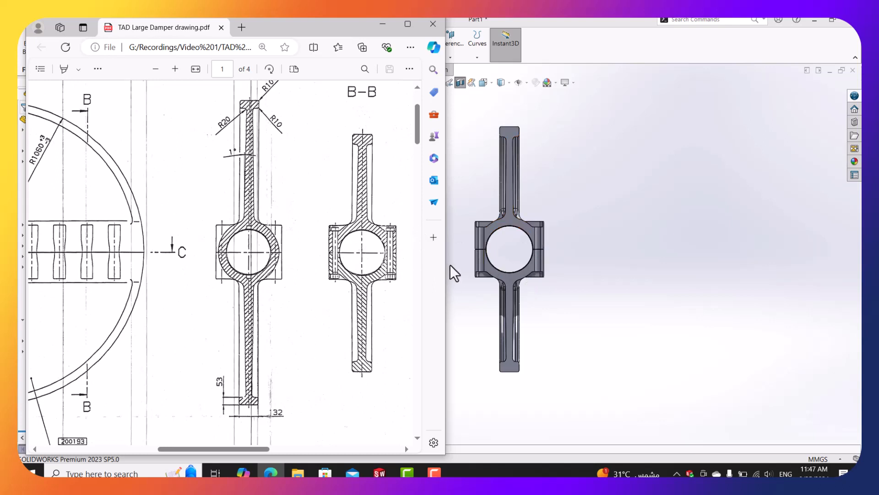
pyautogui.scroll(3, 515, 256)
pyautogui.scroll(-4, 476, 259)
pyautogui.scroll(1, 508, 194)
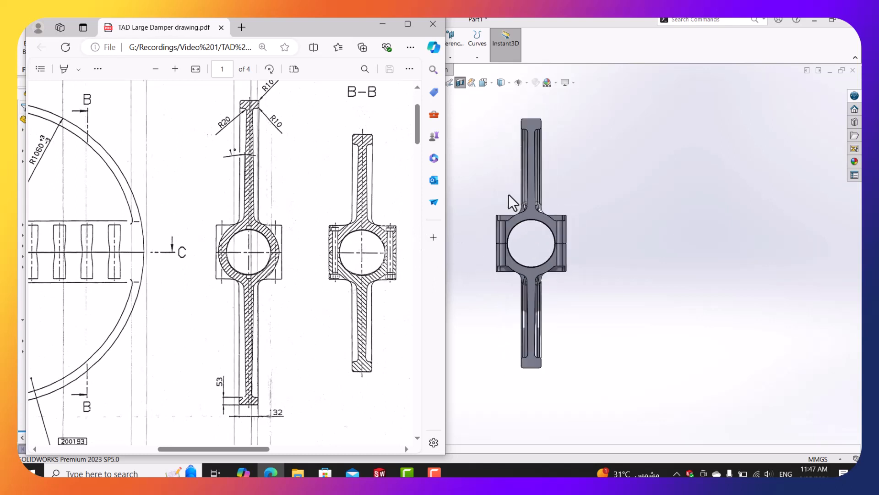
pyautogui.scroll(1, 508, 194)
pyautogui.scroll(-1, 497, 204)
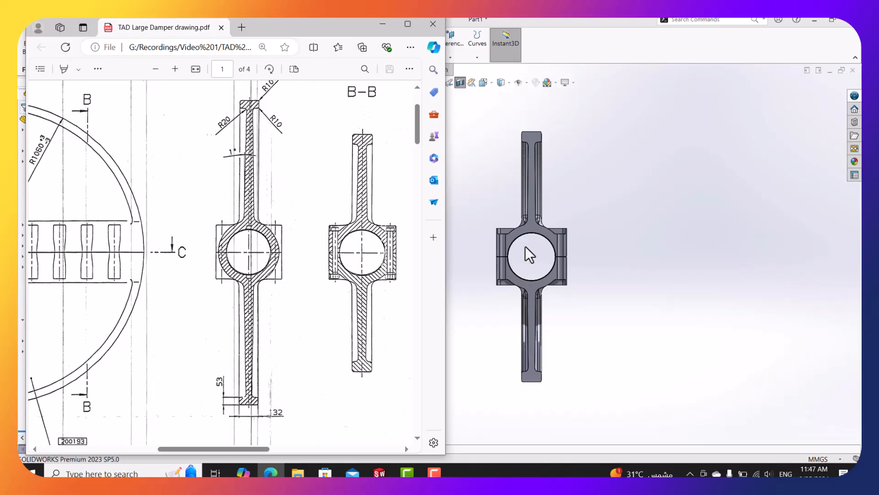
pyautogui.scroll(-4, 513, 257)
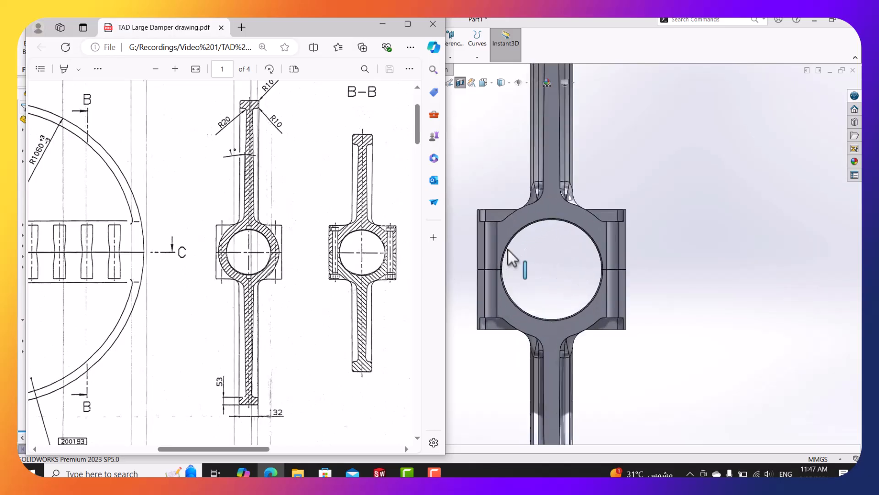
pyautogui.scroll(4, 509, 252)
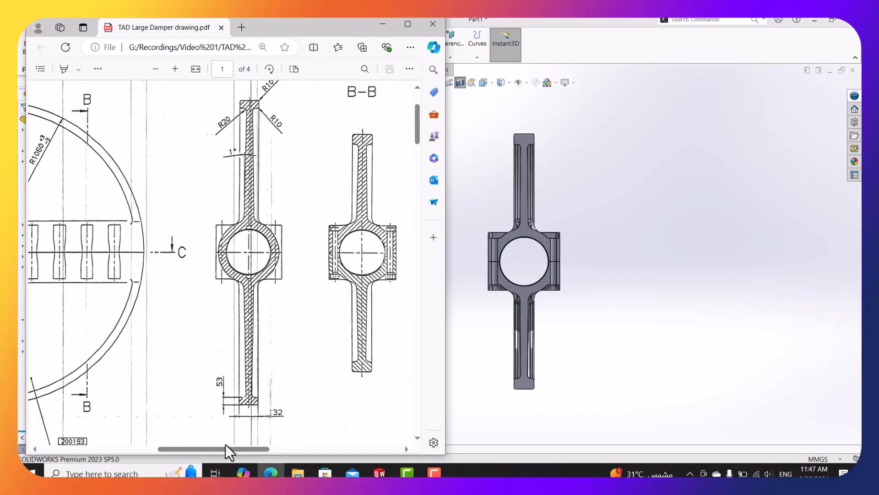
pyautogui.moveTo(267, 449); pyautogui.dragTo(337, 449)
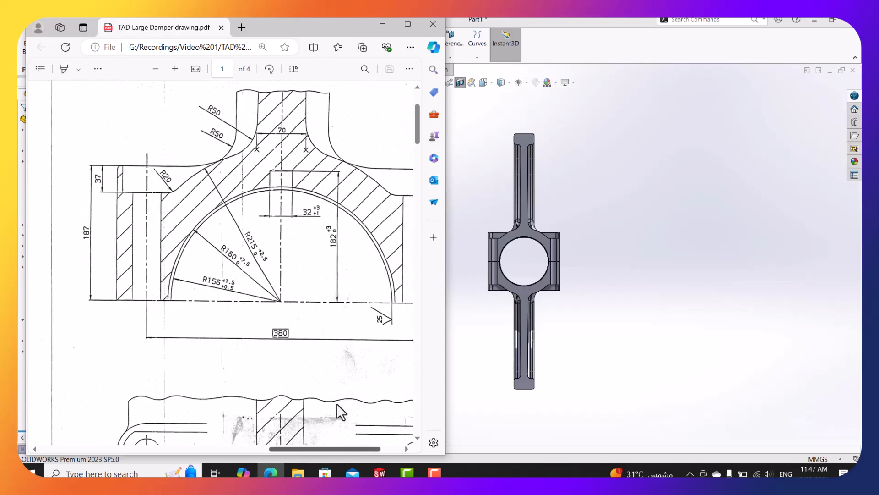
pyautogui.keyDown('ctrl'); pyautogui.scroll(-5, 314, 310); pyautogui.keyUp('ctrl')
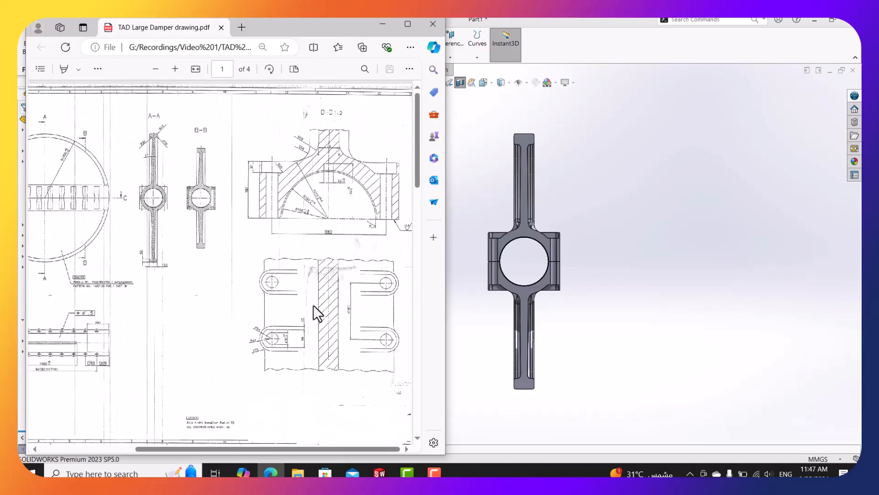
pyautogui.moveTo(307, 449); pyautogui.dragTo(234, 449)
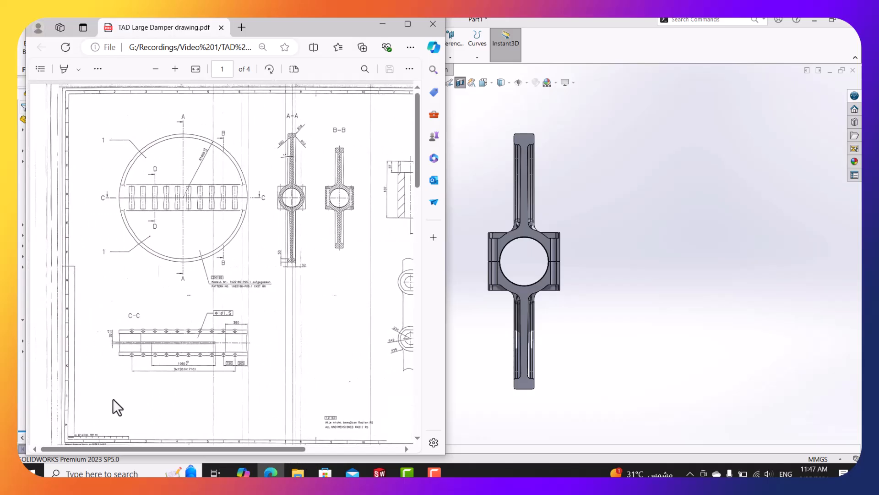
pyautogui.keyDown('ctrl'); pyautogui.scroll(3, 119, 359); pyautogui.keyUp('ctrl')
pyautogui.keyDown('ctrl'); pyautogui.scroll(1, 119, 359); pyautogui.keyUp('ctrl')
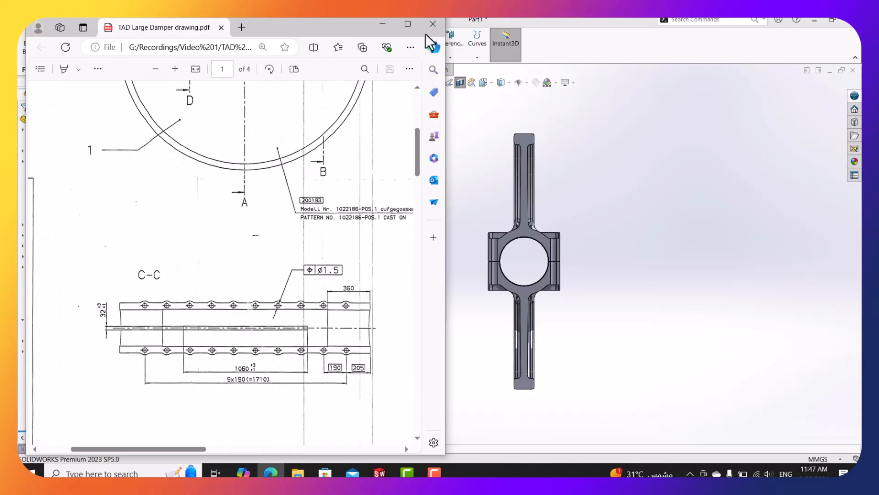
pyautogui.click(384, 25)
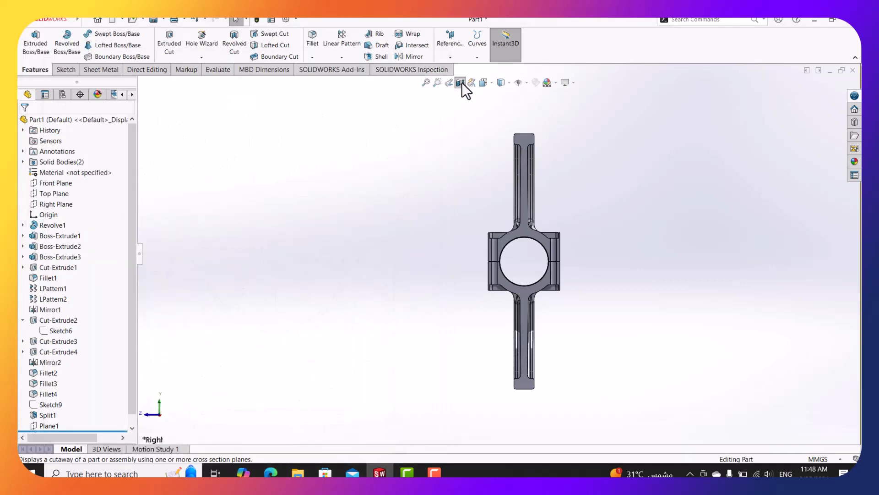
# Turn off the section cut and hide the upper half body in isometric view.
pyautogui.click(461, 82)
pyautogui.click(449, 83)
pyautogui.rightClick(530, 162)
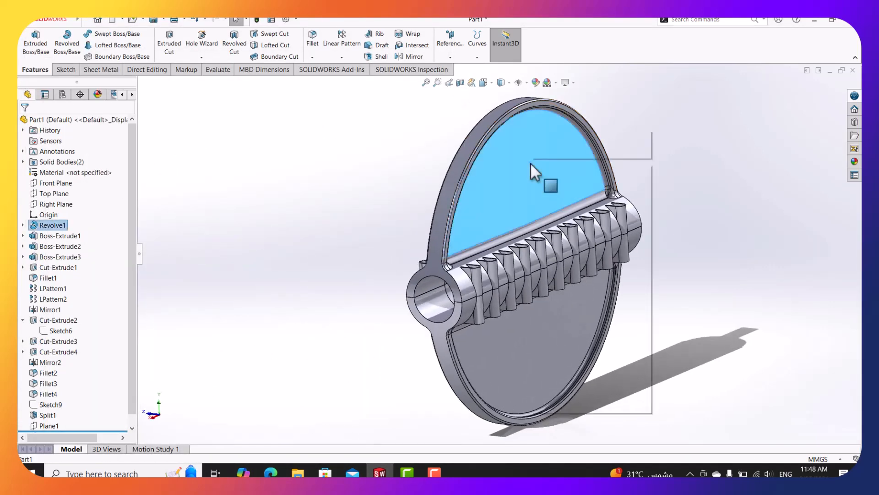
pyautogui.click(553, 151)
# Show the remaining half from the Top view with the PDF's section C-C beside it.
pyautogui.moveTo(505, 118); pyautogui.dragTo(449, 201, button='middle')
pyautogui.click(484, 82)
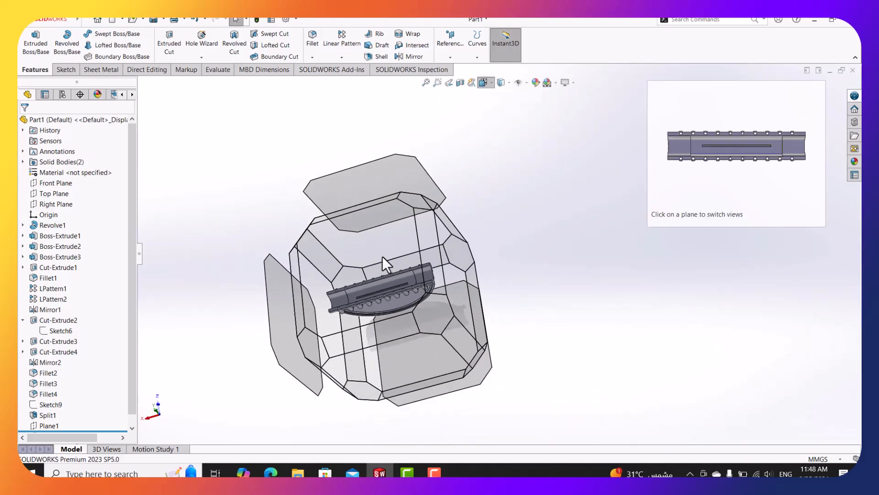
pyautogui.click(384, 259)
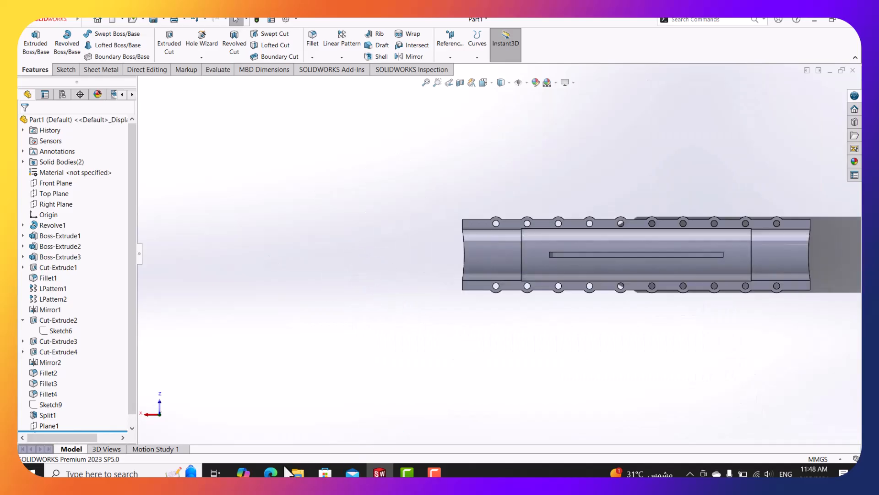
pyautogui.click(277, 468)
pyautogui.scroll(-1, 316, 334)
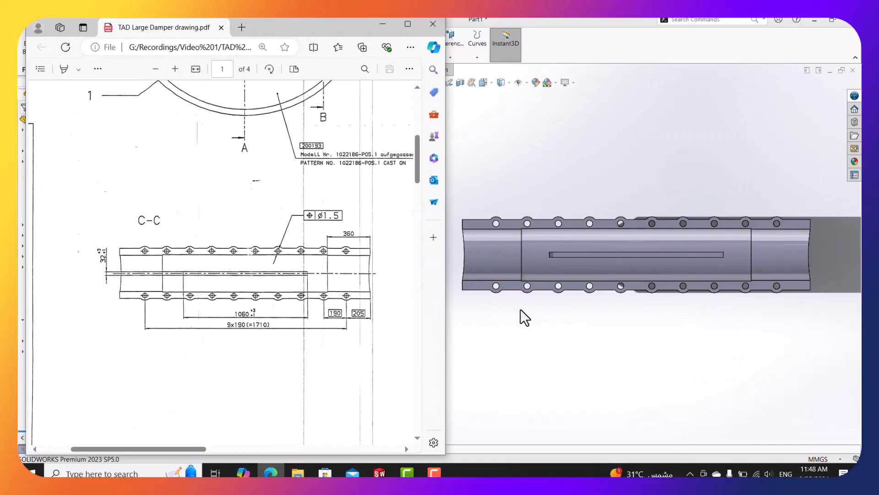
# Bring the damper PDF drawing up in Edge and maximize it full-screen.
pyautogui.click(517, 309)
pyautogui.click(270, 472)
pyautogui.click(407, 23)
# Review sections A-A, B-B and D-D at page width, then minimize Edge.
pyautogui.moveTo(503, 457); pyautogui.dragTo(601, 458)
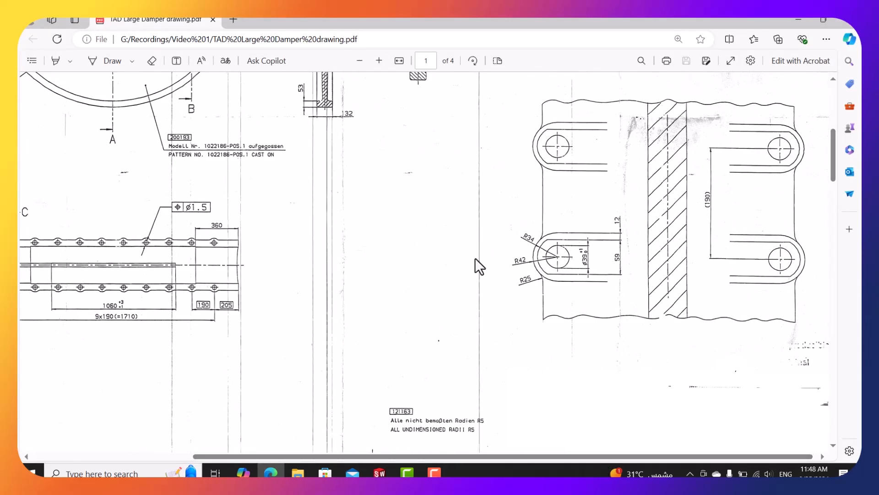
pyautogui.keyDown('ctrl'); pyautogui.scroll(-2, 474, 257); pyautogui.keyUp('ctrl')
pyautogui.scroll(5, 416, 221)
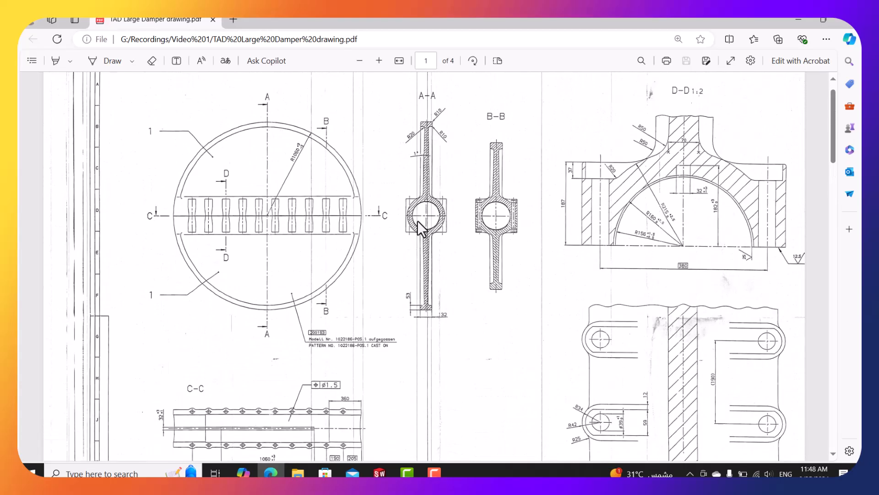
pyautogui.scroll(1, 417, 221)
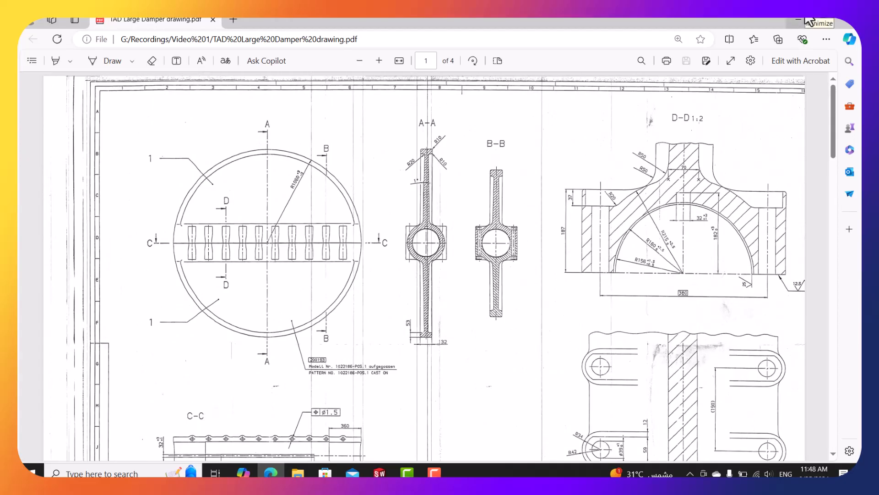
pyautogui.scroll(-2, 482, 277)
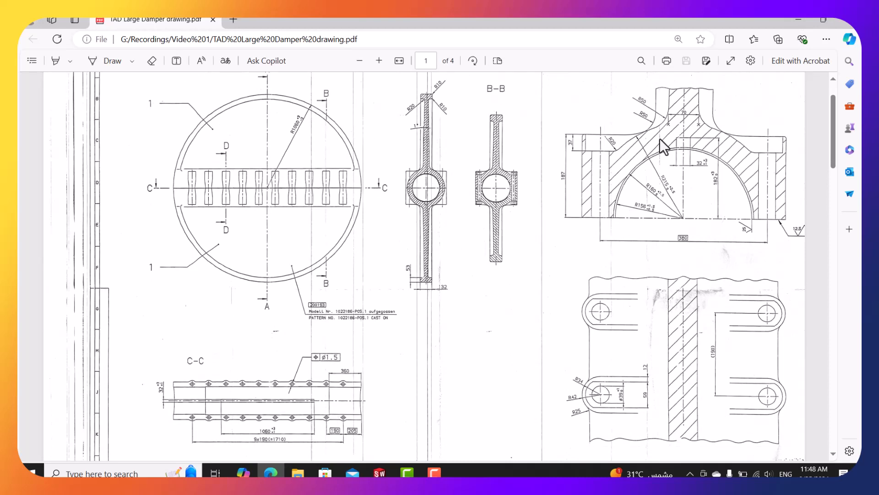
pyautogui.scroll(2, 660, 138)
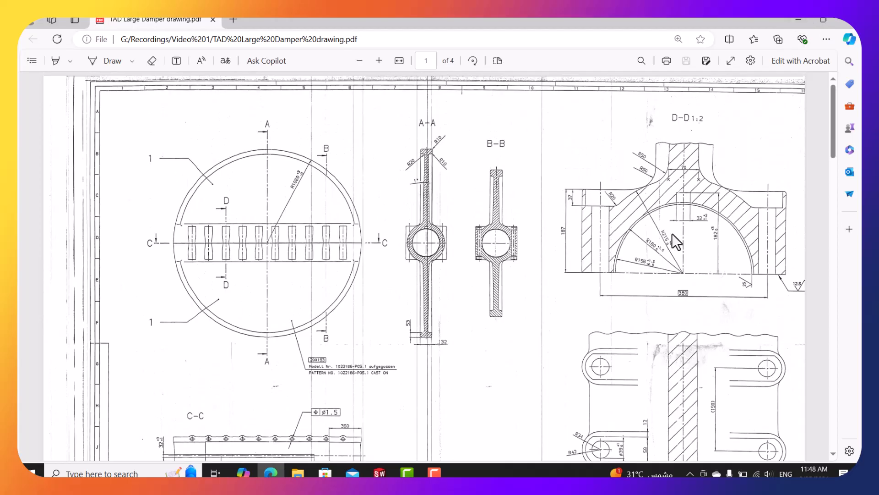
pyautogui.click(798, 19)
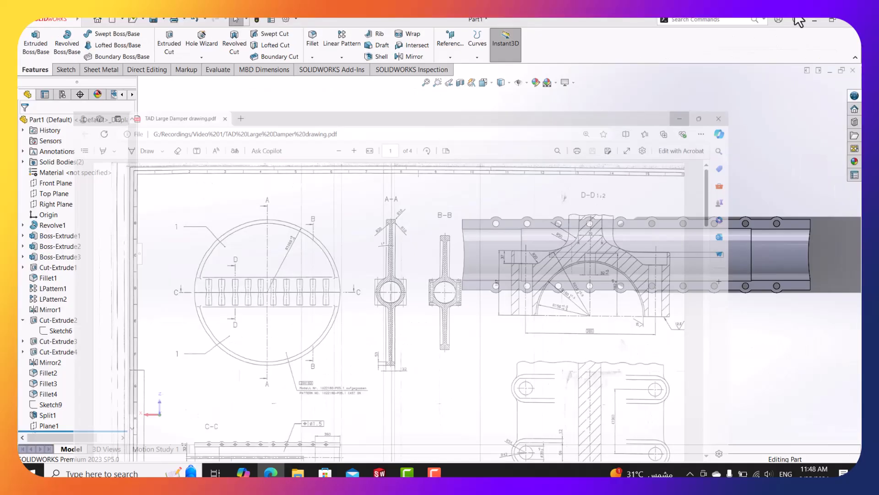
# Make the hidden Split1[2] body visible again under Solid Bodies.
pyautogui.moveTo(649, 283); pyautogui.dragTo(659, 135, button='middle')
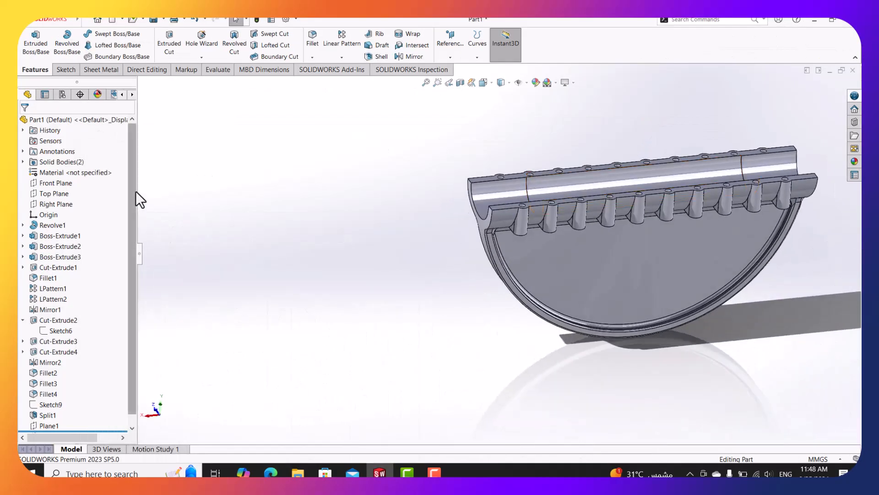
pyautogui.click(23, 161)
pyautogui.rightClick(54, 182)
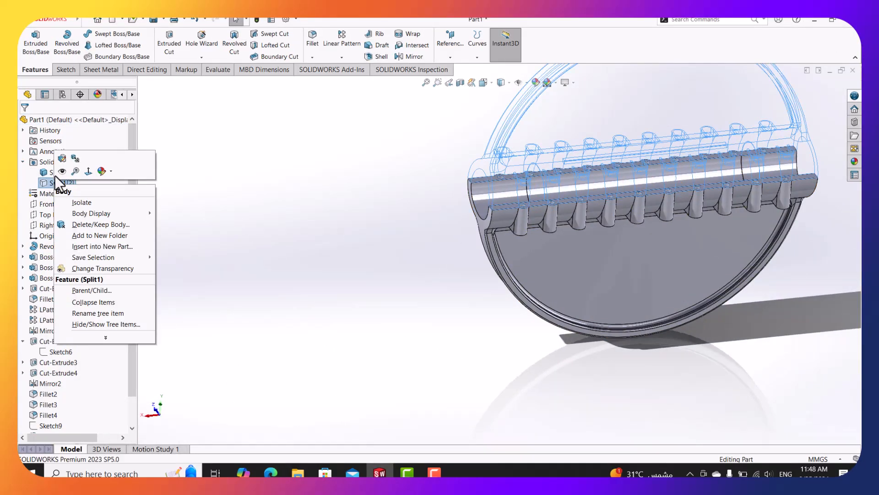
pyautogui.press('Escape')
pyautogui.rightClick(54, 180)
pyautogui.click(58, 168)
# Orbit and zoom around the full damper disc to inspect the hub and slotted fins.
pyautogui.scroll(5, 577, 290)
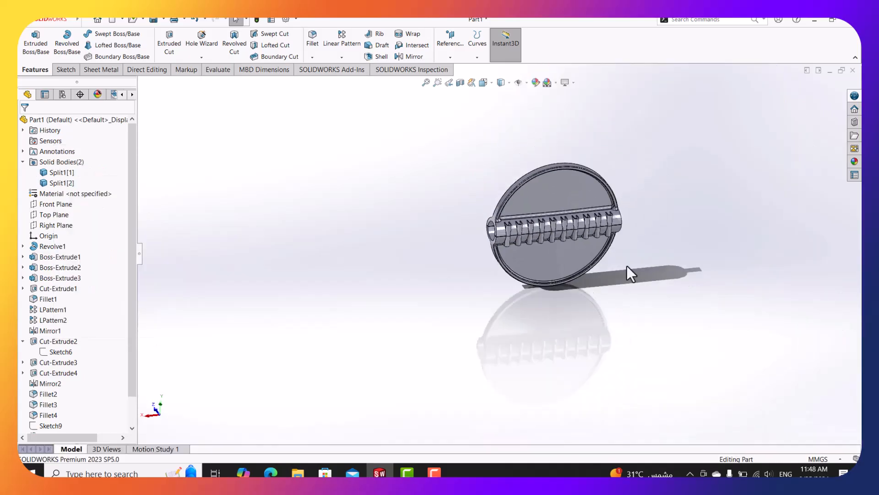
pyautogui.scroll(-3, 626, 265)
pyautogui.moveTo(562, 254); pyautogui.dragTo(586, 203, button='middle')
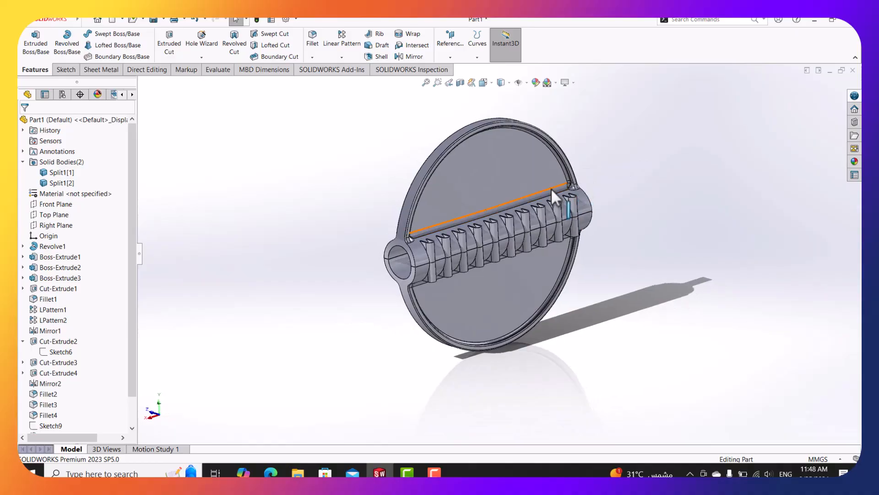
pyautogui.scroll(1, 551, 188)
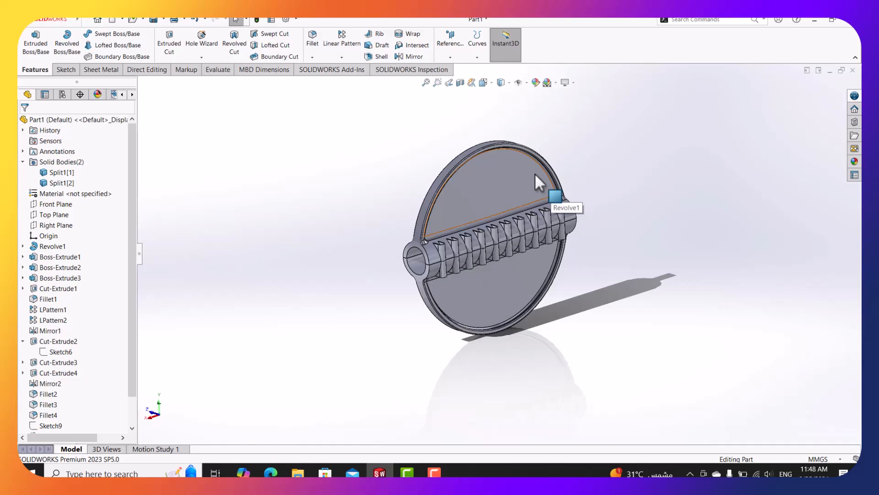
pyautogui.scroll(-2, 501, 232)
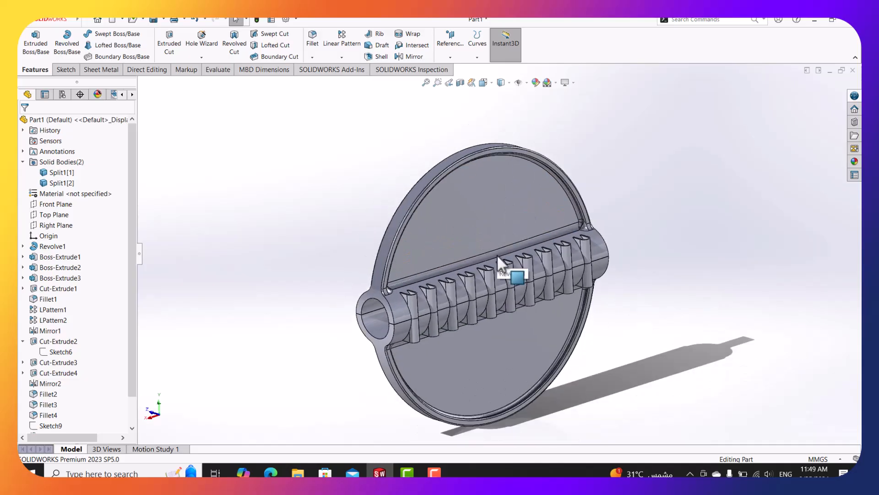
pyautogui.moveTo(460, 306)
pyautogui.mouseDown(button='middle')
pyautogui.moveTo(474, 303)
pyautogui.moveTo(465, 309)
pyautogui.mouseUp(button='middle')
pyautogui.scroll(2, 487, 356)
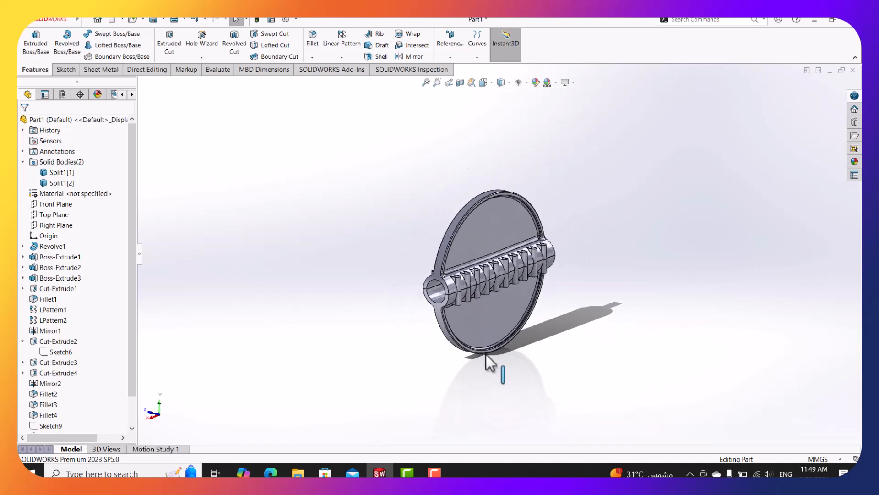
pyautogui.scroll(-2, 486, 355)
pyautogui.scroll(3, 524, 235)
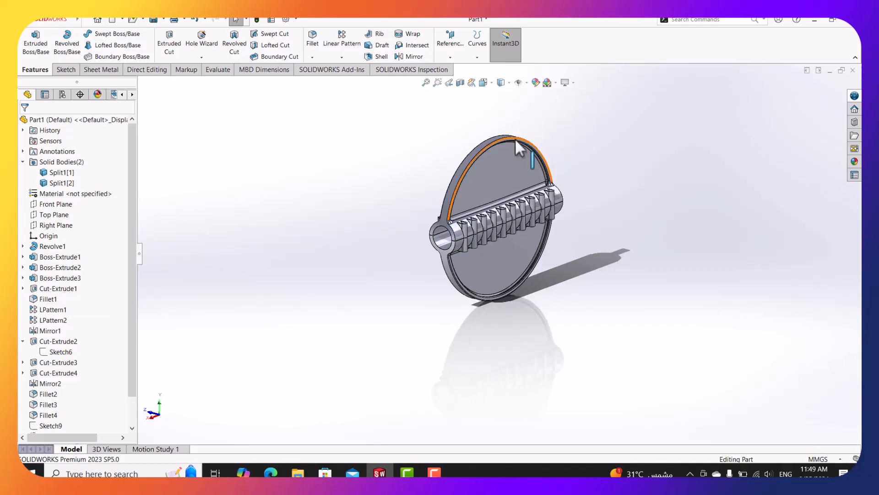
pyautogui.scroll(-3, 529, 157)
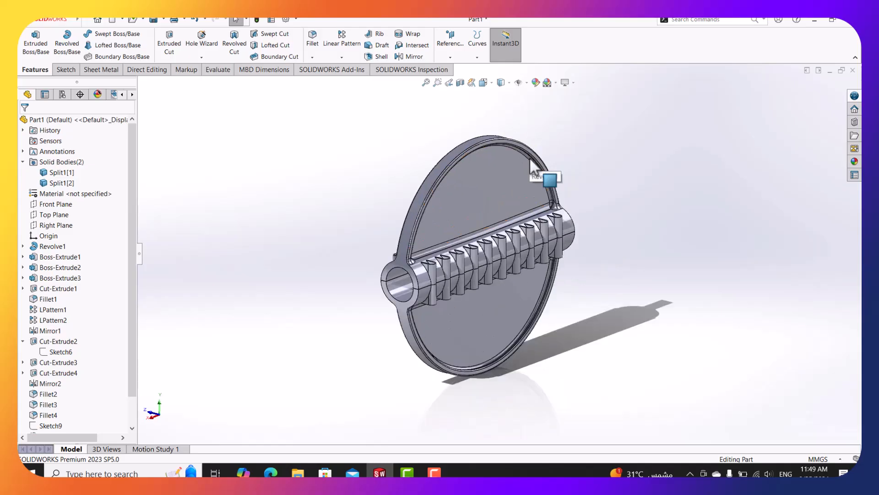